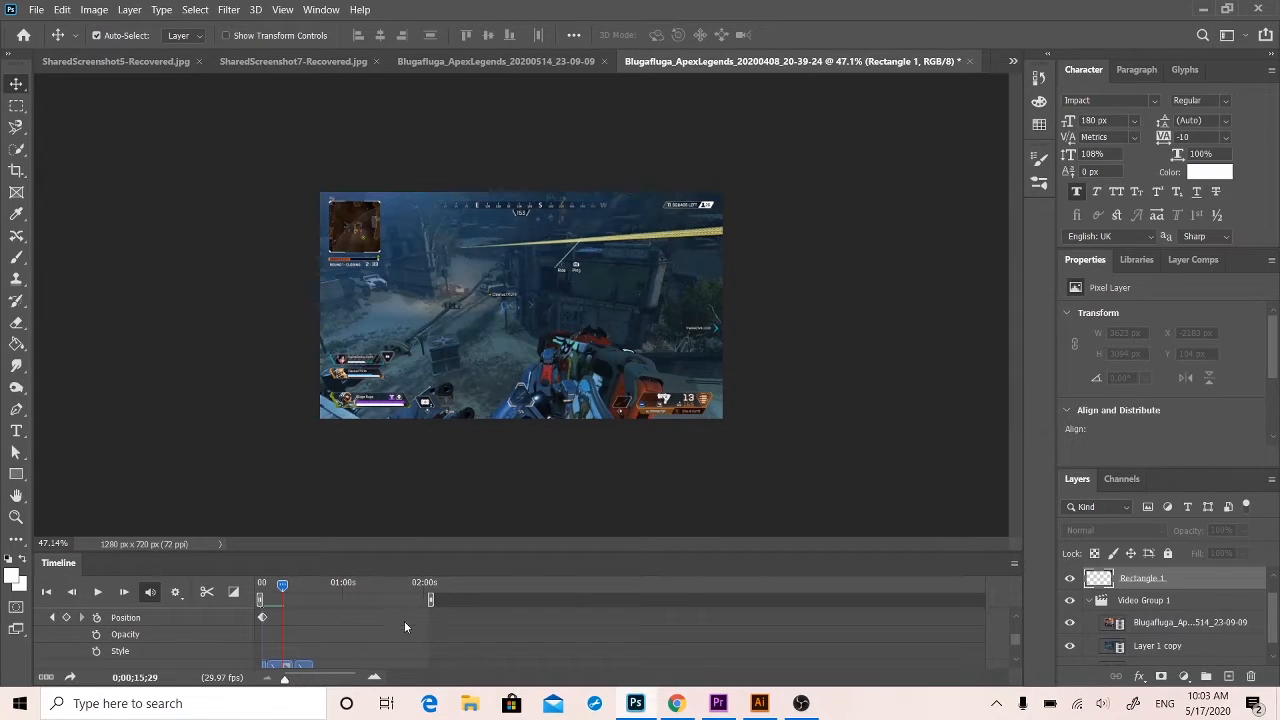
Collapse the expanded Rectangle 1 track in the timeline.
scroll(405, 627, "up", 2)
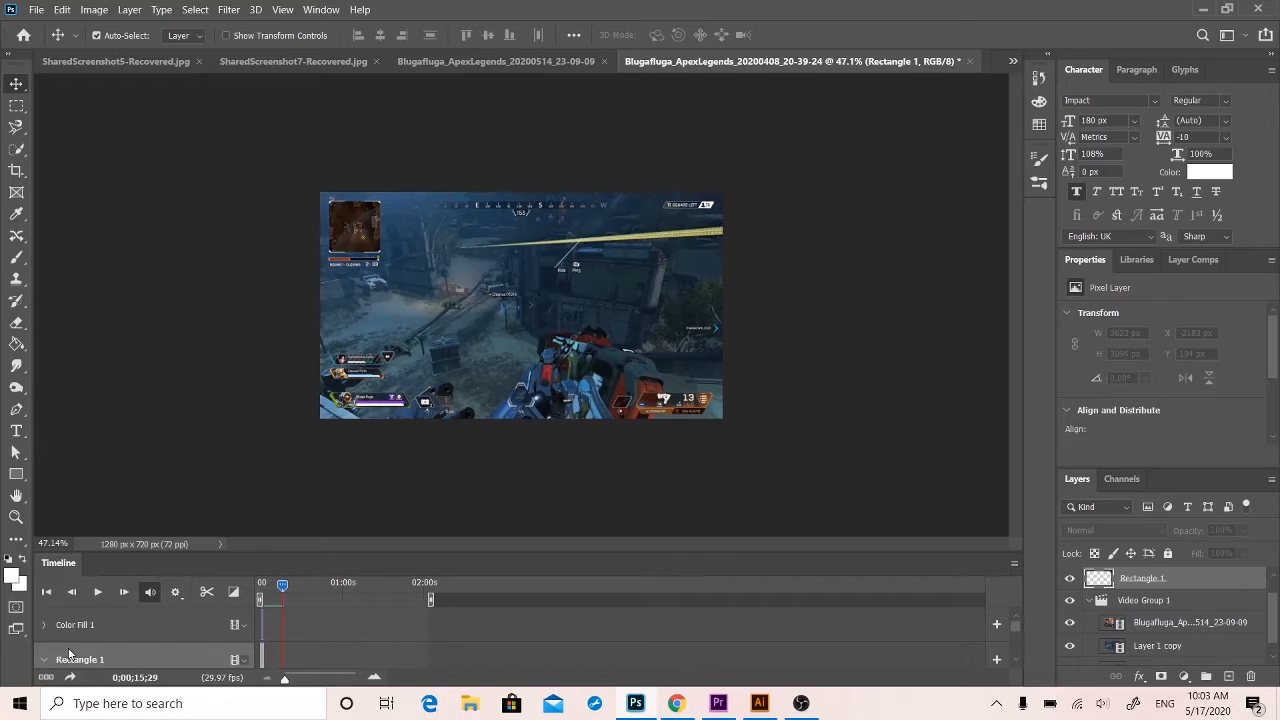
scroll(1016, 626, "down", 2)
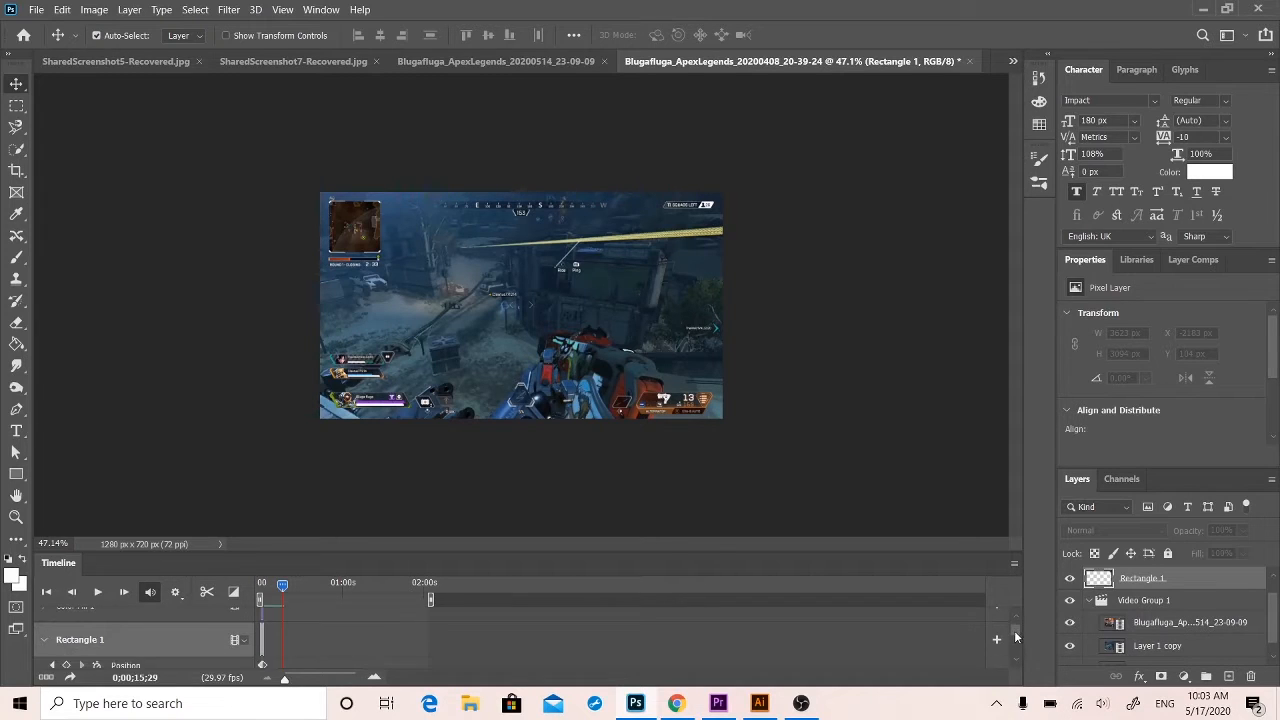
left_click(42, 621)
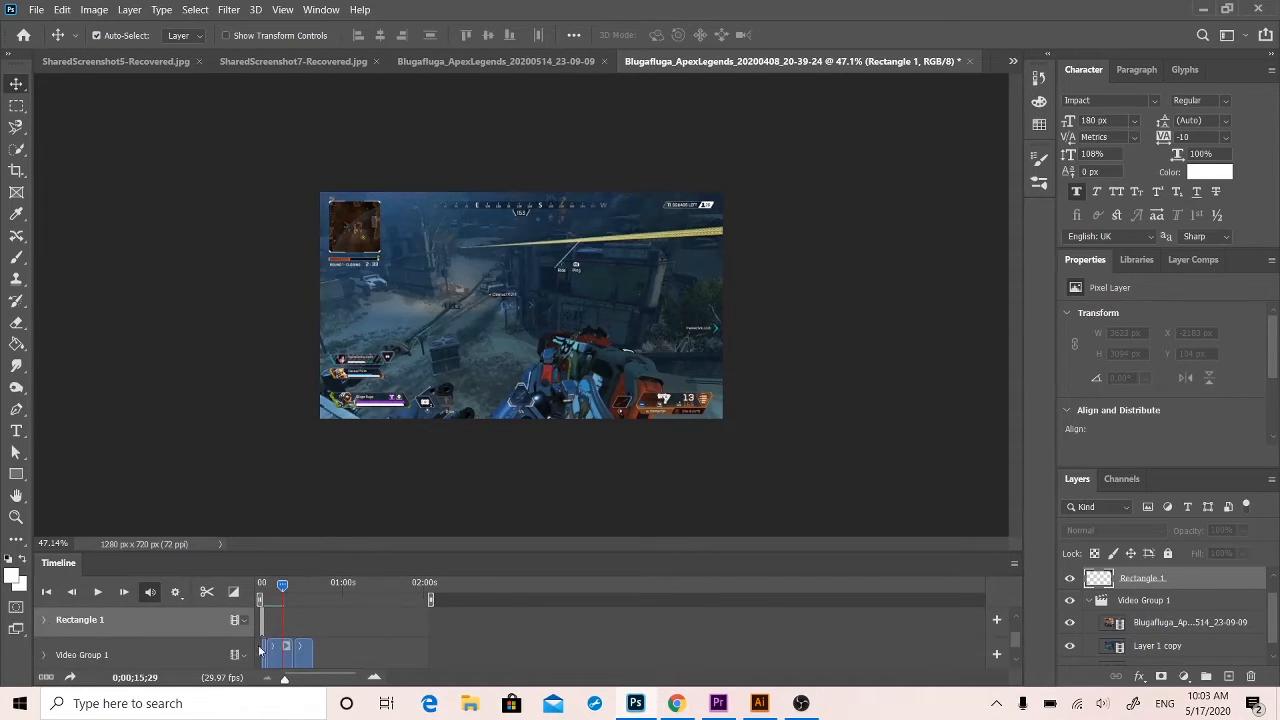
Preview the video from the start of the timeline and return the playhead to the beginning.
left_click_drag(283, 588, 214, 570)
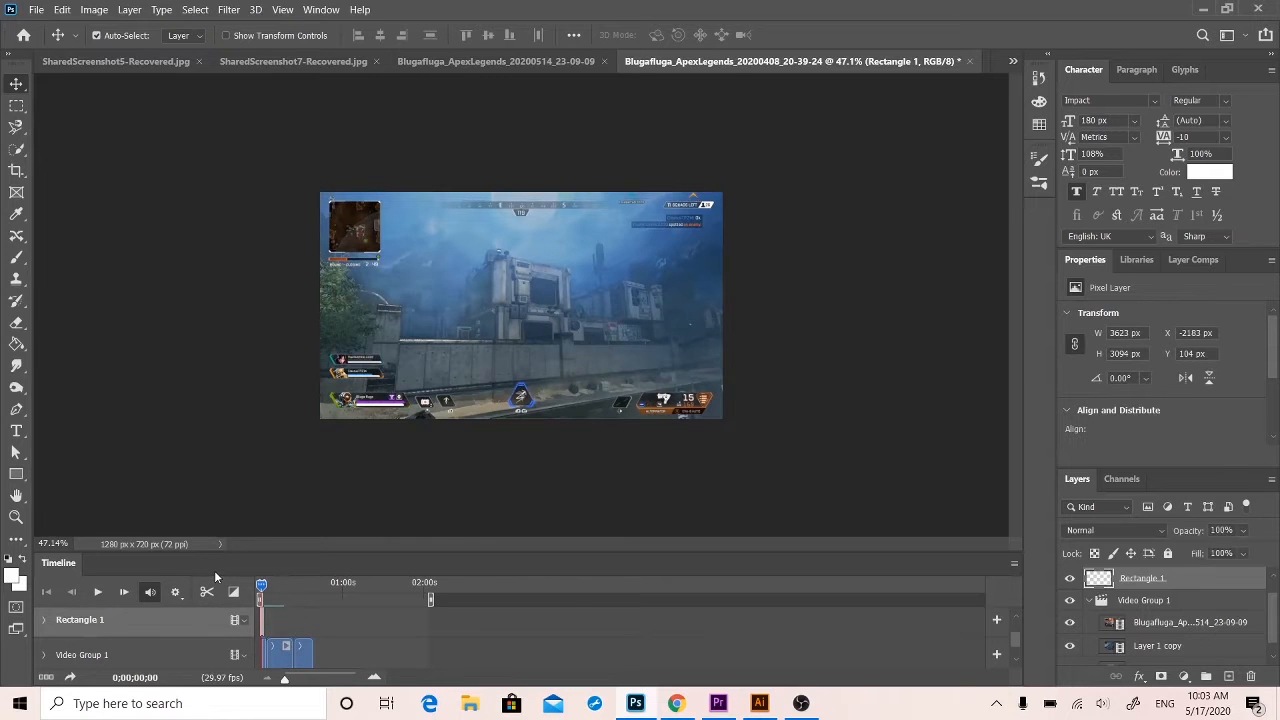
key("space")
key("space")
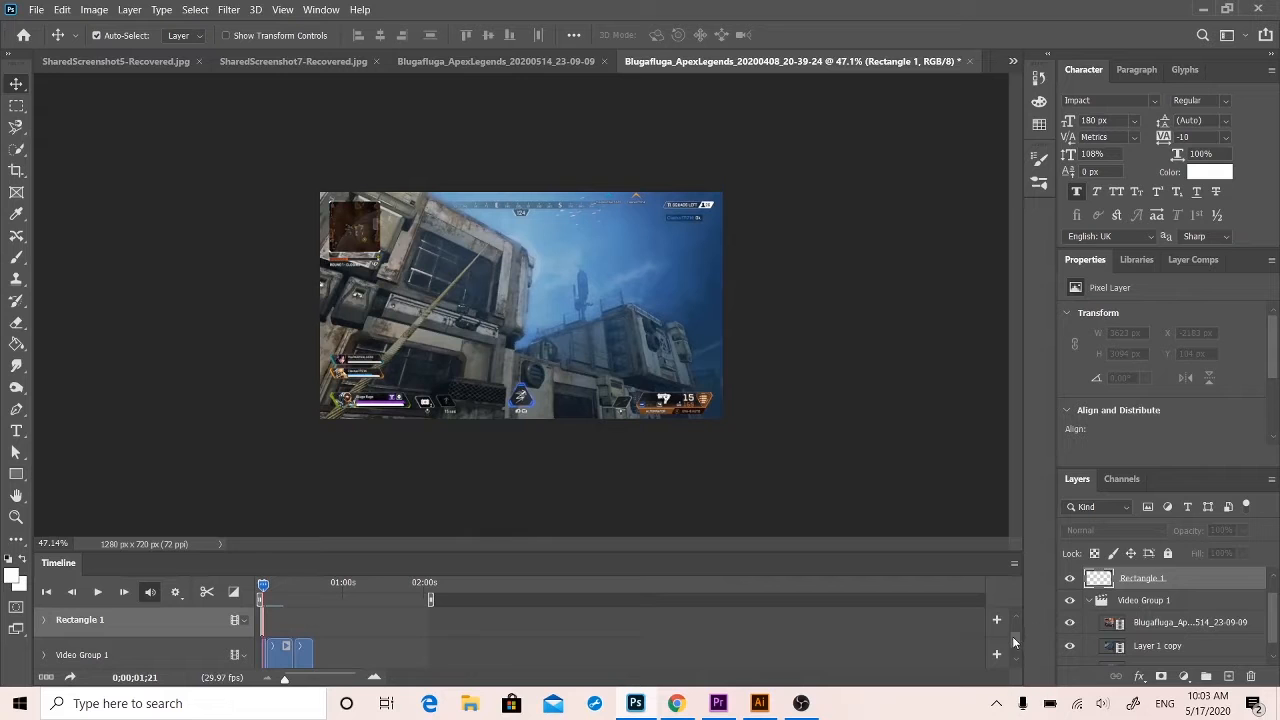
left_click_drag(1015, 643, 1018, 631)
scroll(1013, 600, "down", 3)
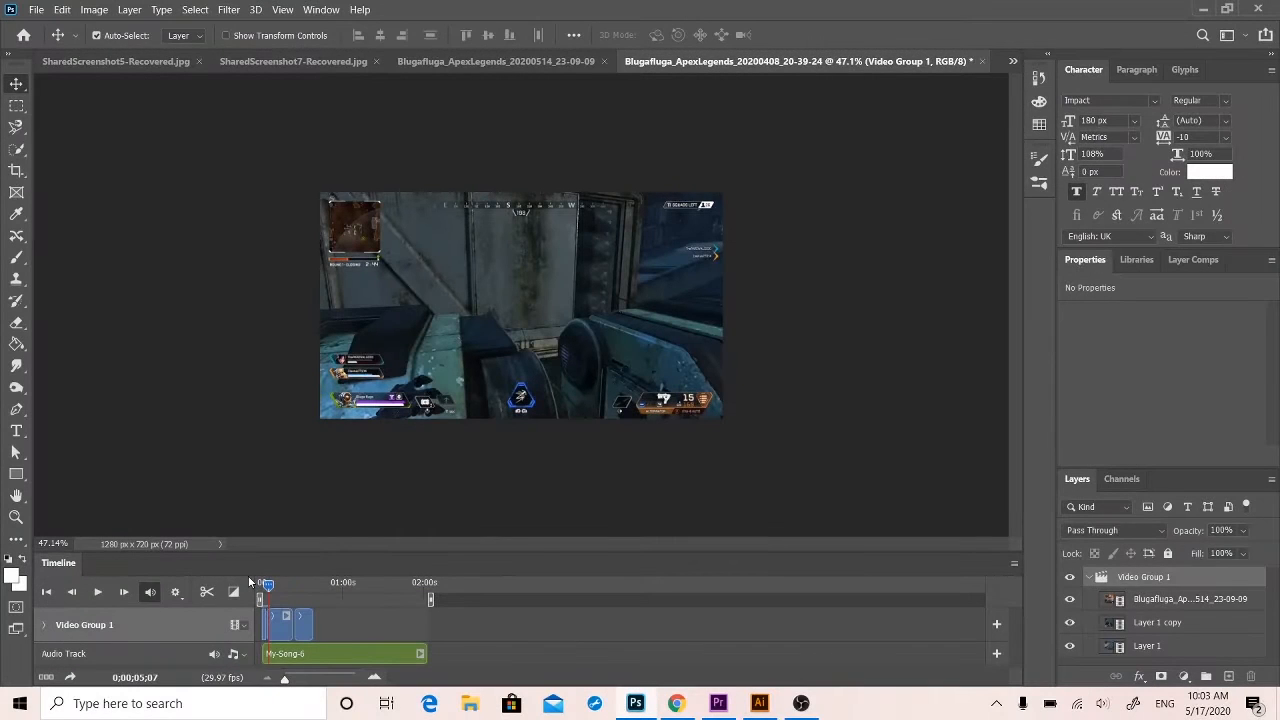
left_click_drag(268, 588, 229, 655)
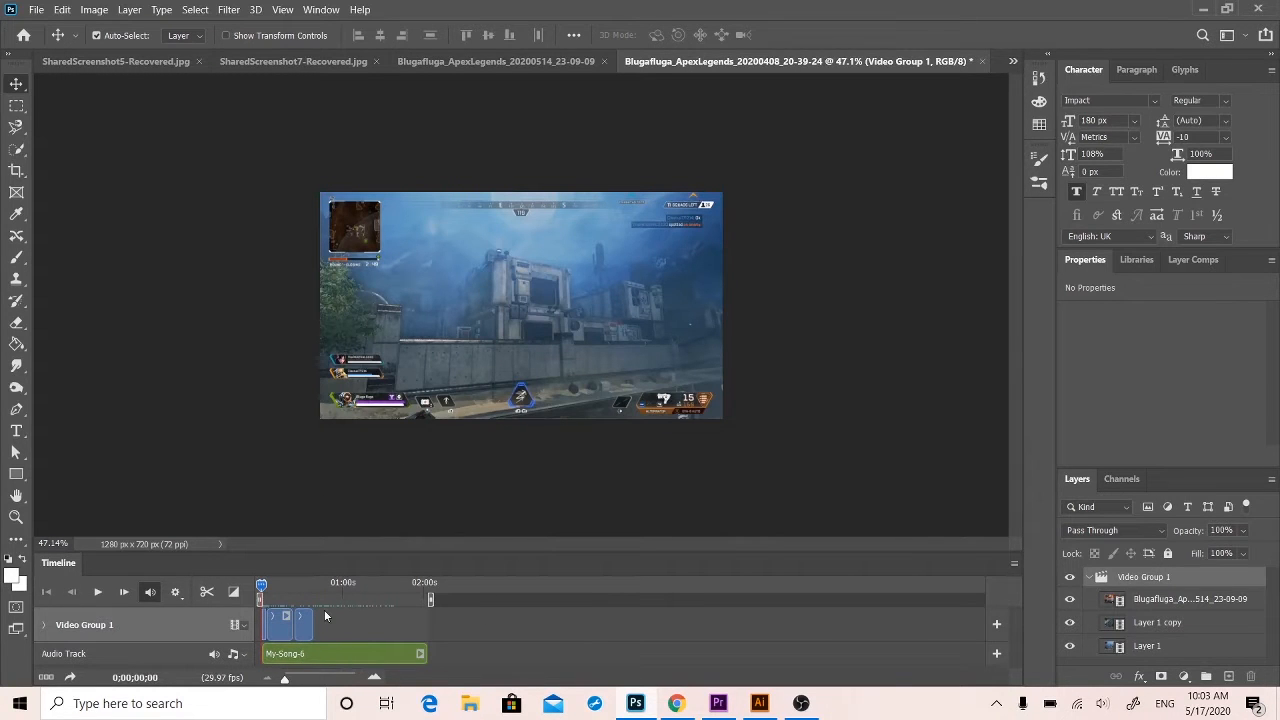
key("space")
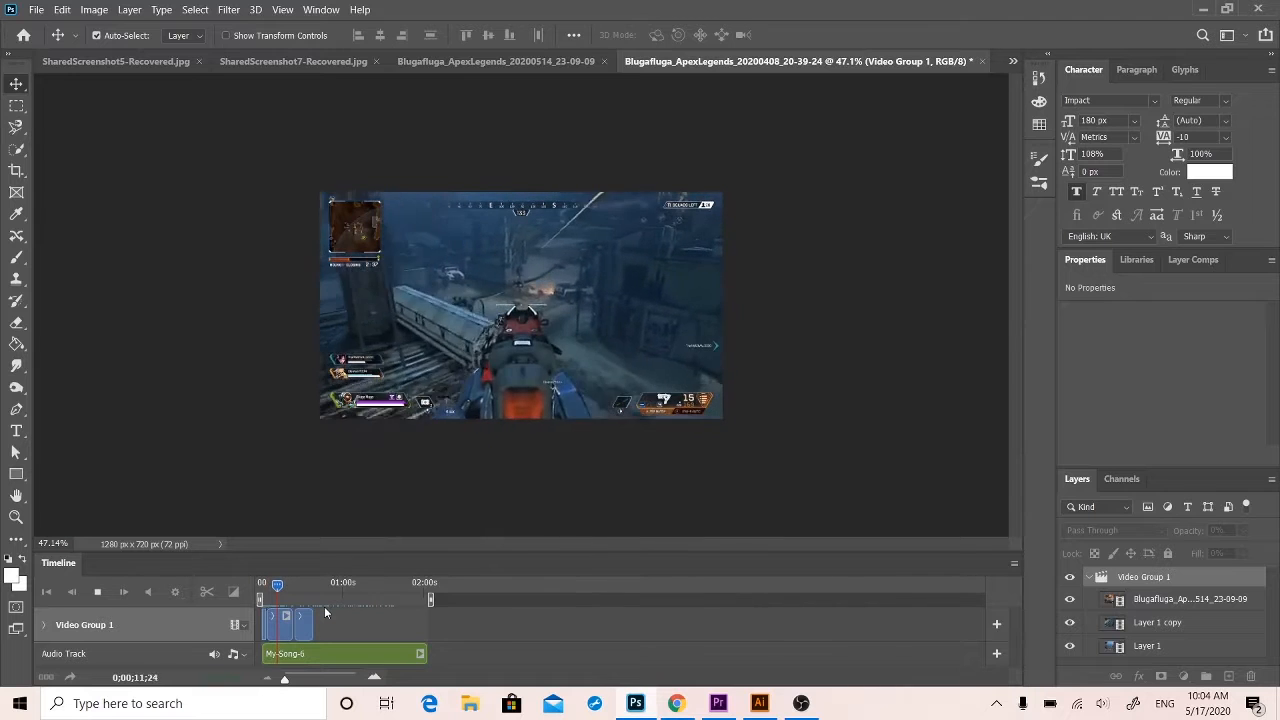
key("space")
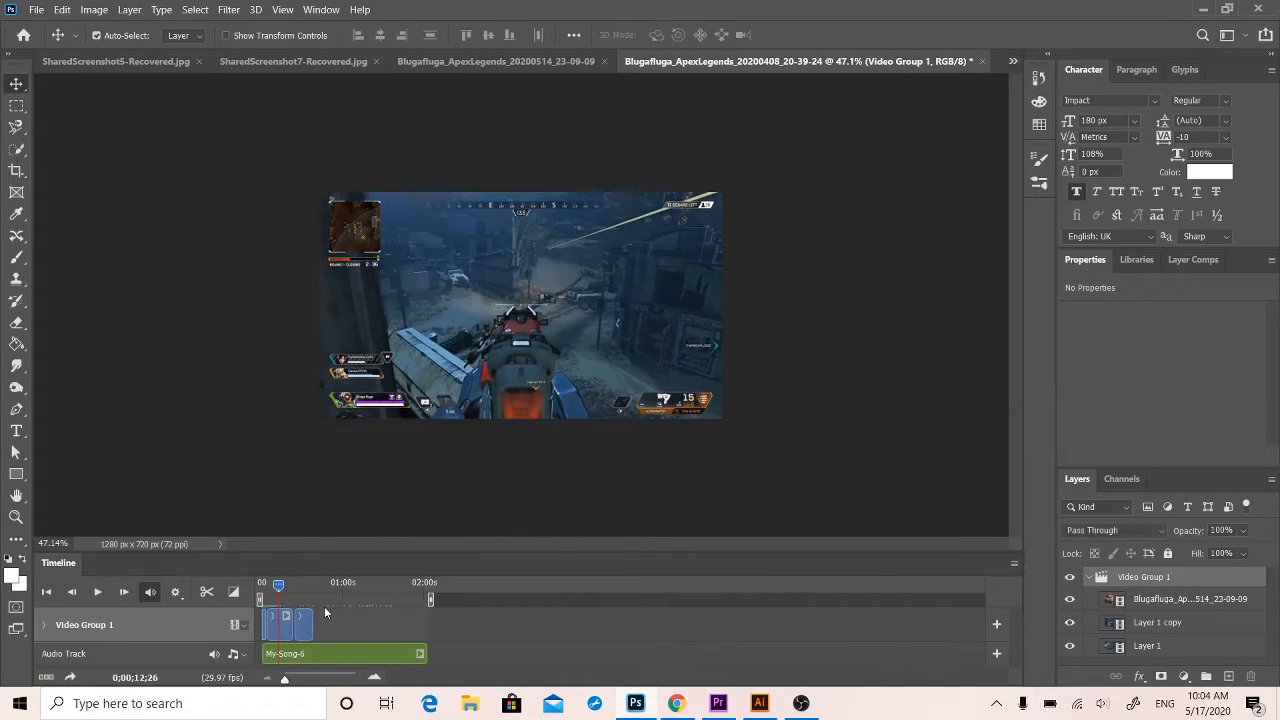
left_click_drag(277, 589, 250, 573)
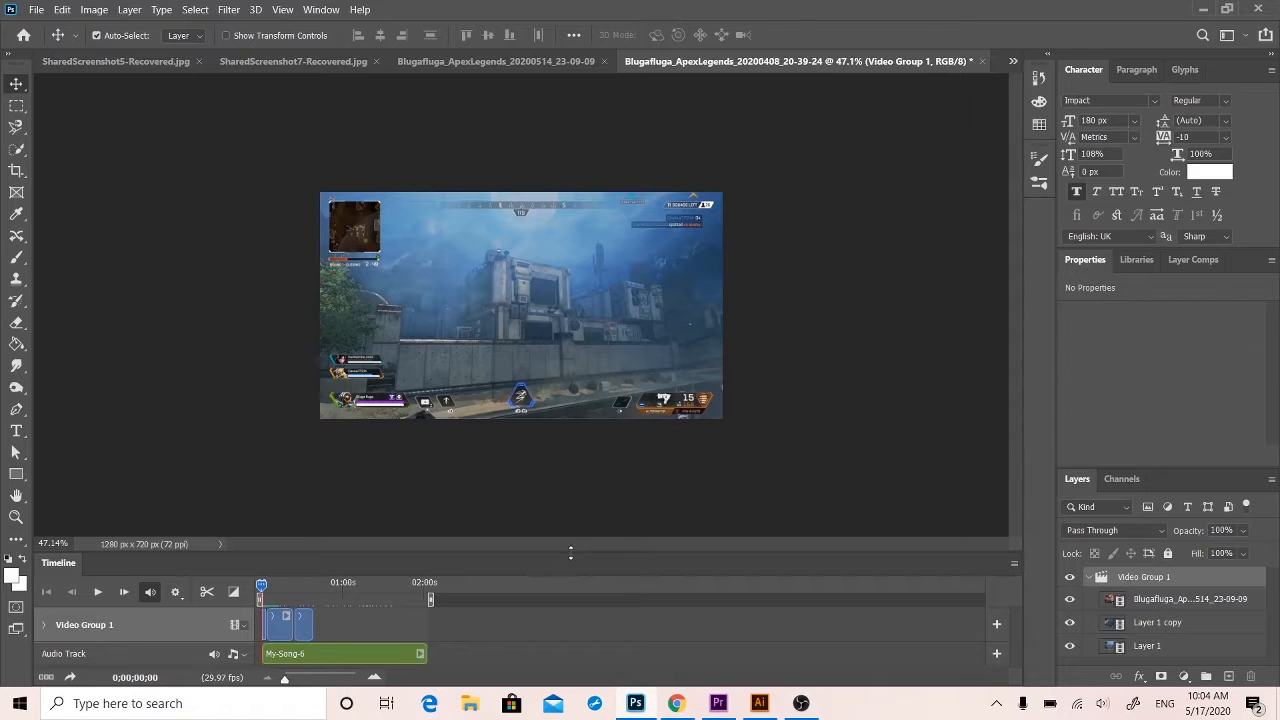
Resize the Timeline panel, collapse it and close it.
left_click_drag(570, 551, 552, 432)
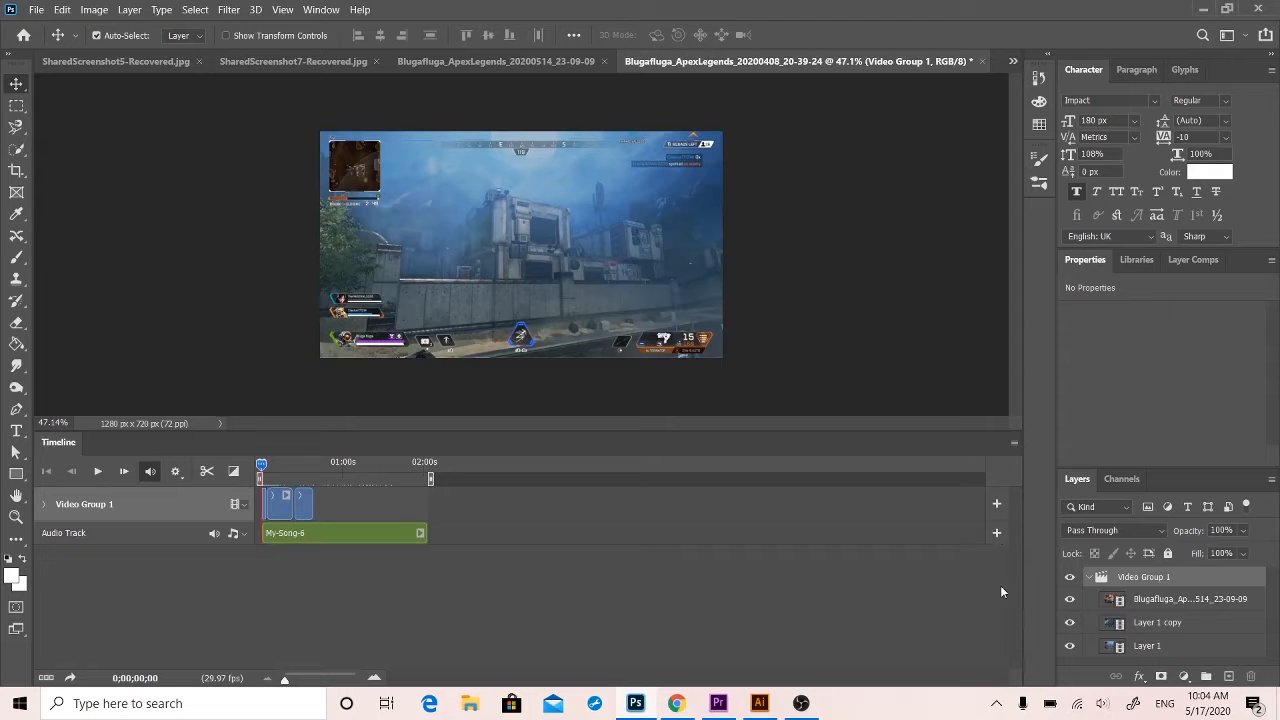
left_click(471, 560)
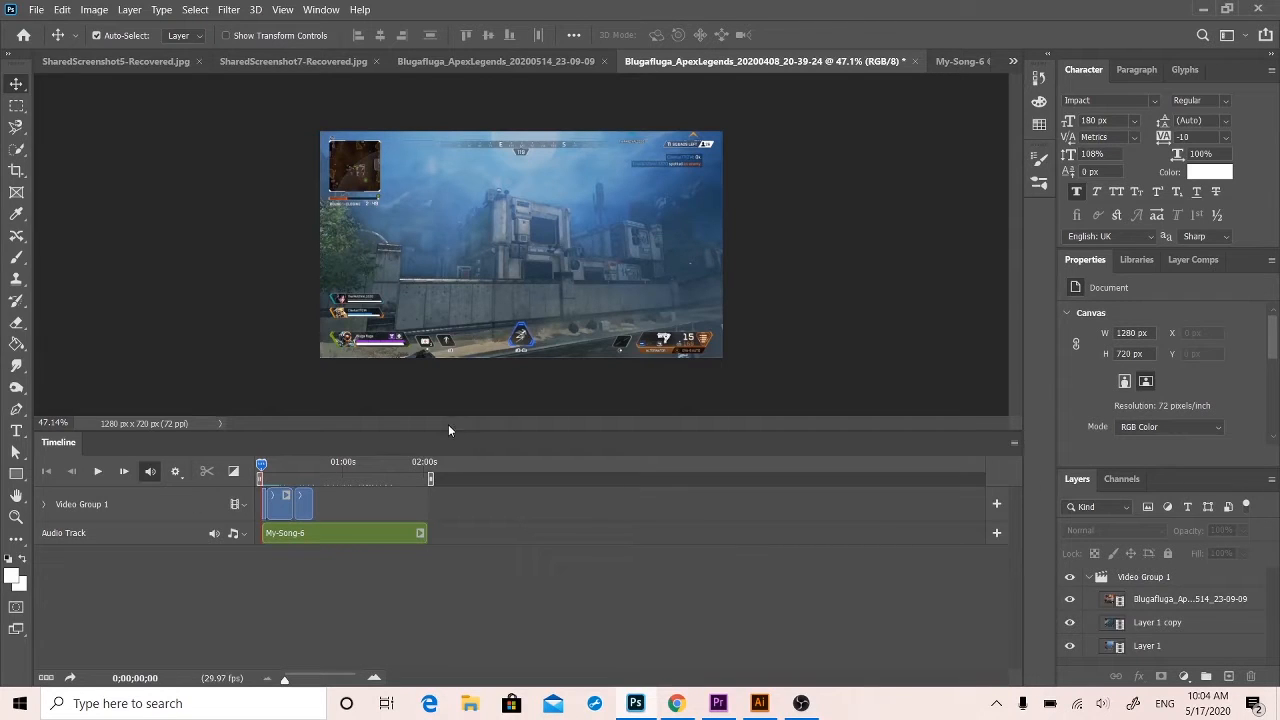
left_click_drag(448, 430, 451, 530)
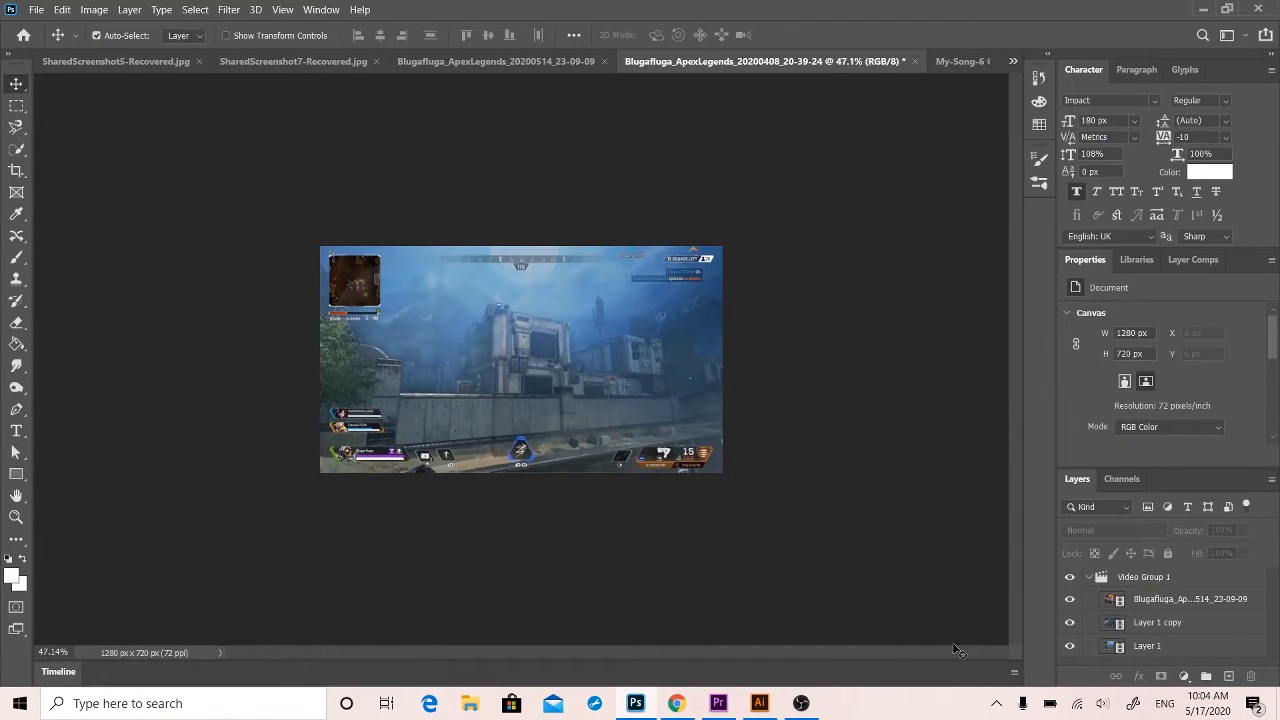
left_click(1014, 672)
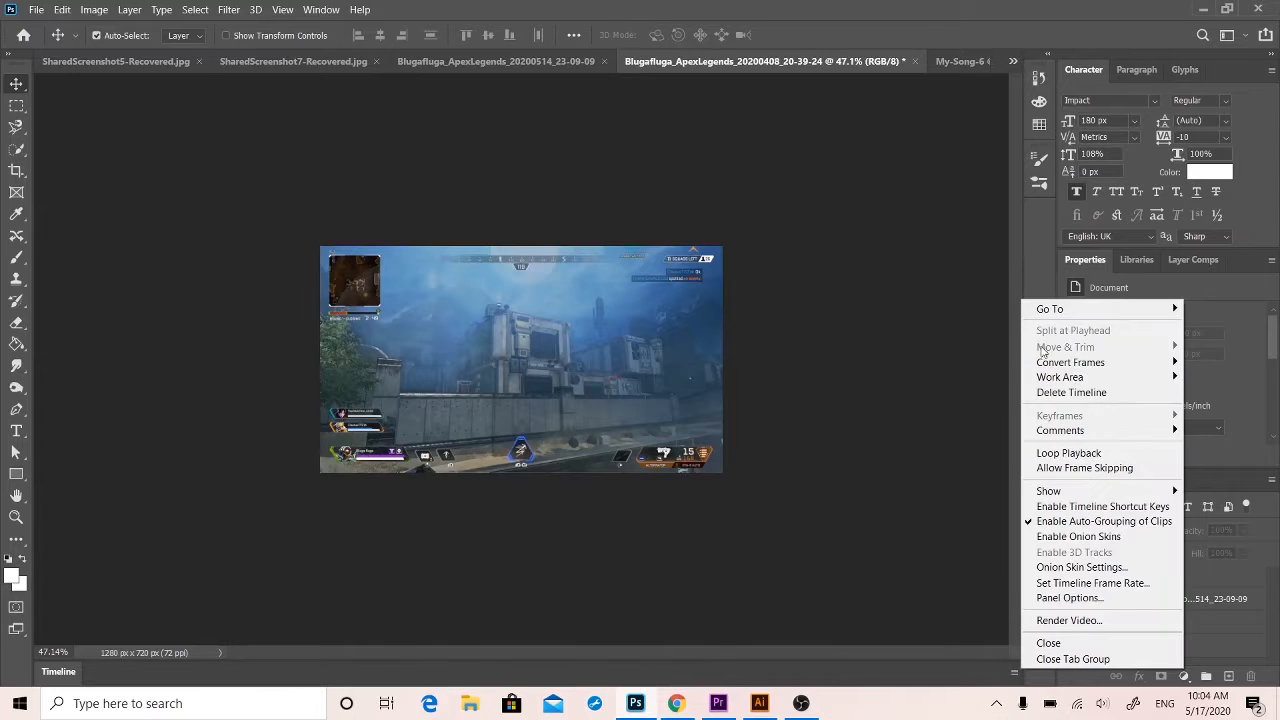
left_click(1075, 643)
Switch to the Motion workspace and reopen the Timeline panel.
left_click(322, 10)
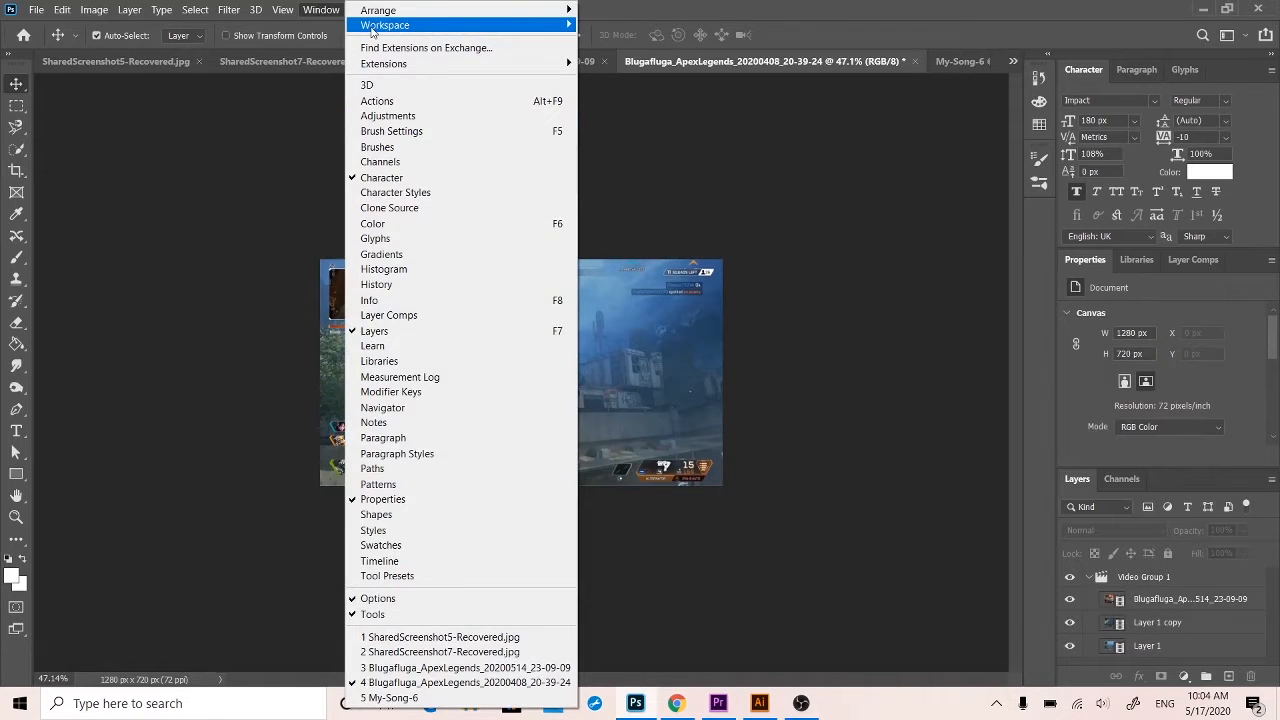
mouse_move(372, 30)
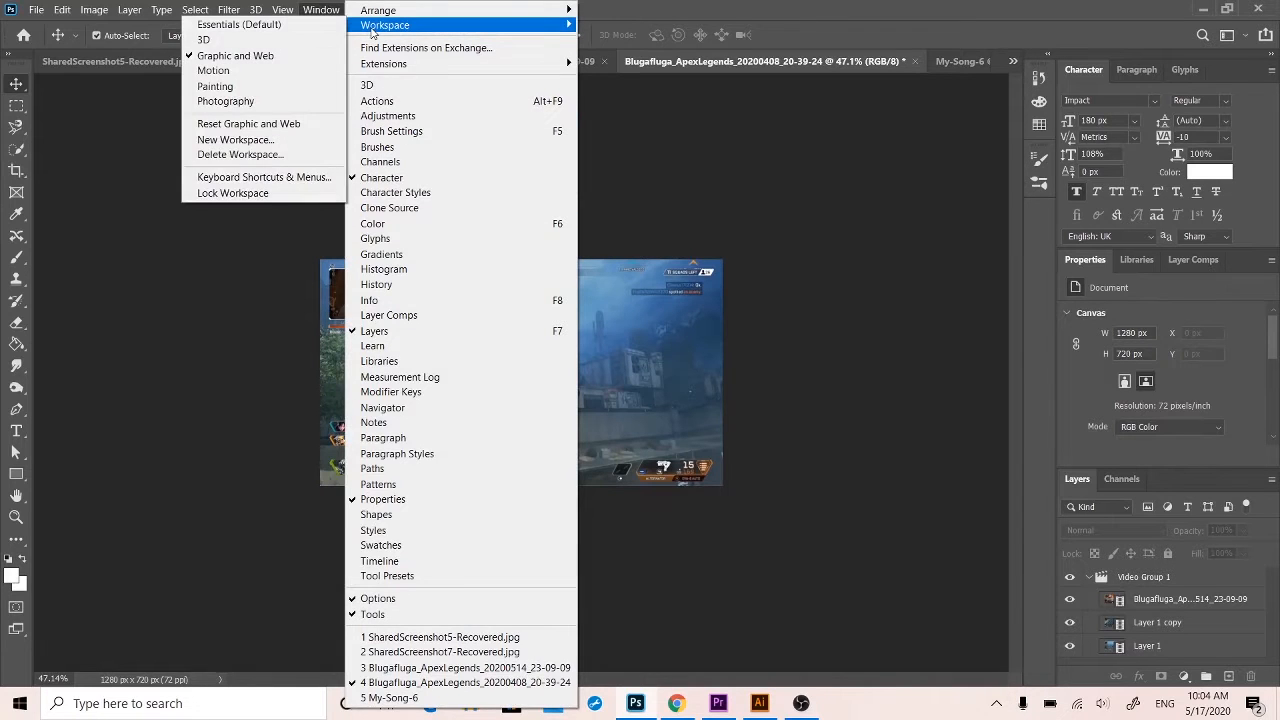
left_click(265, 72)
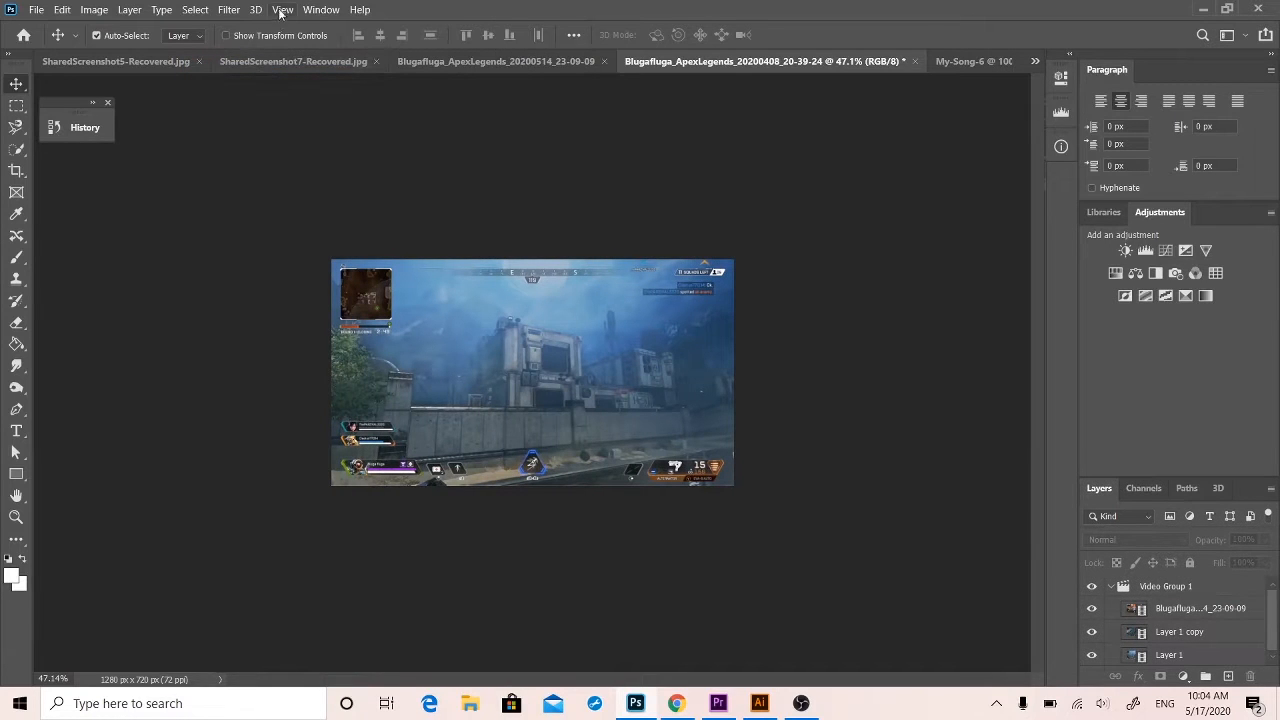
left_click(335, 9)
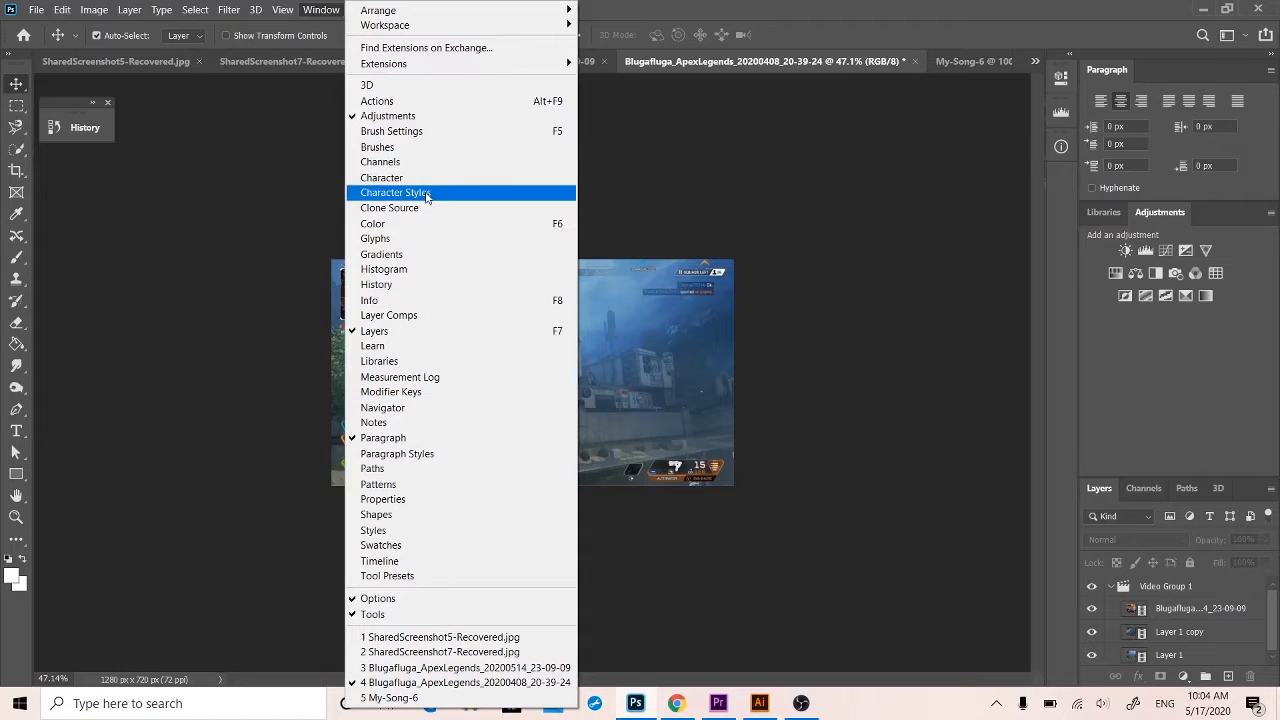
left_click(420, 561)
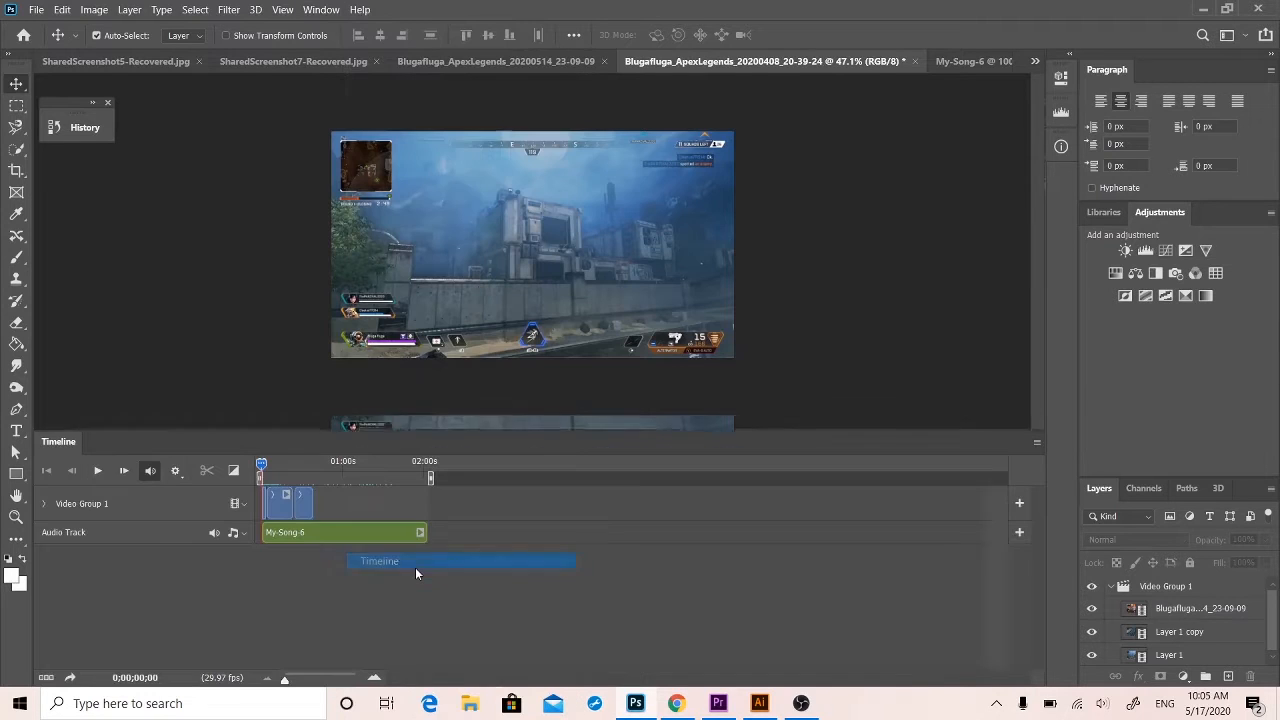
Preview the footage from about 16 seconds past the cut between the last two clips.
key("space")
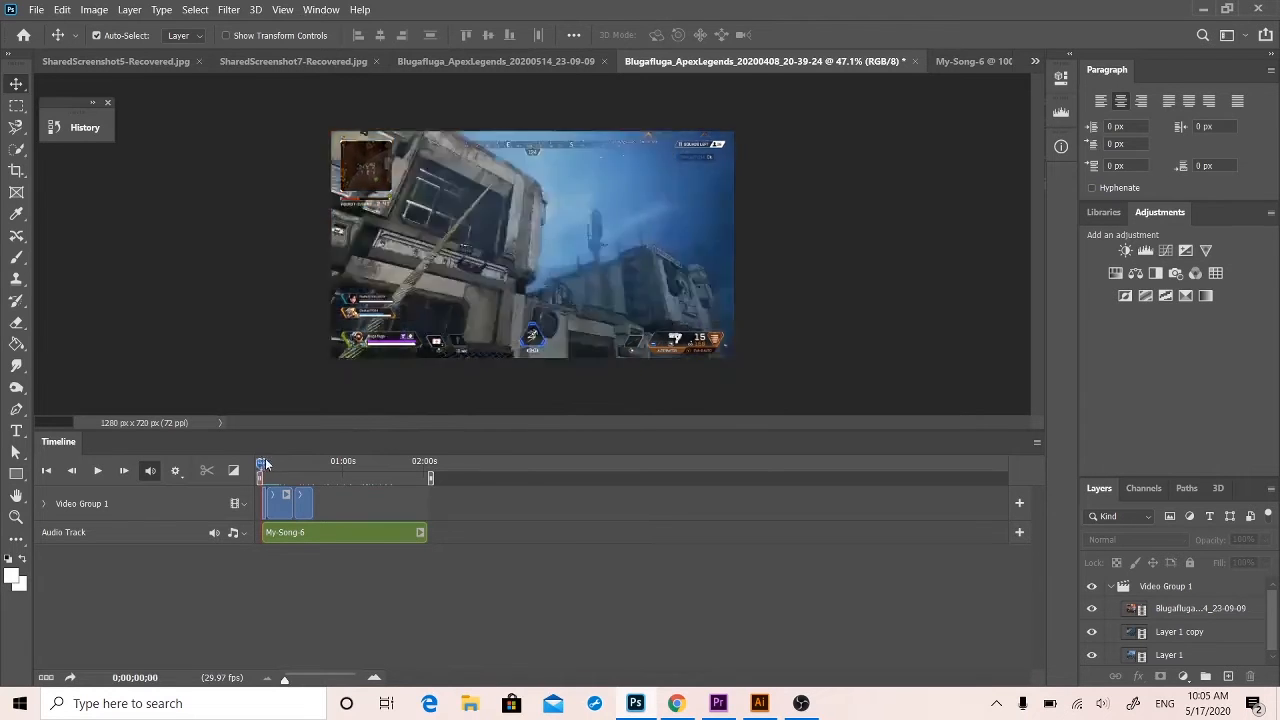
mouse_move(268, 467)
left_mouse_down()
mouse_move(296, 467)
mouse_move(284, 466)
left_mouse_up()
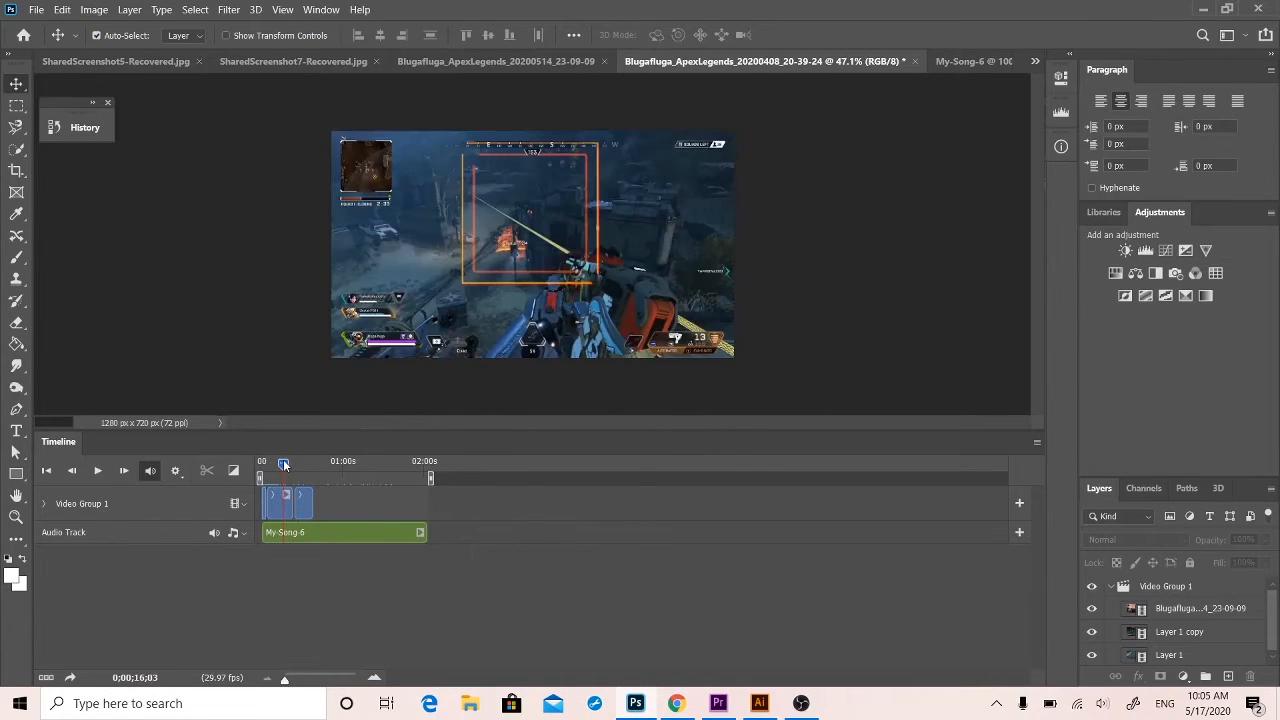
key("space")
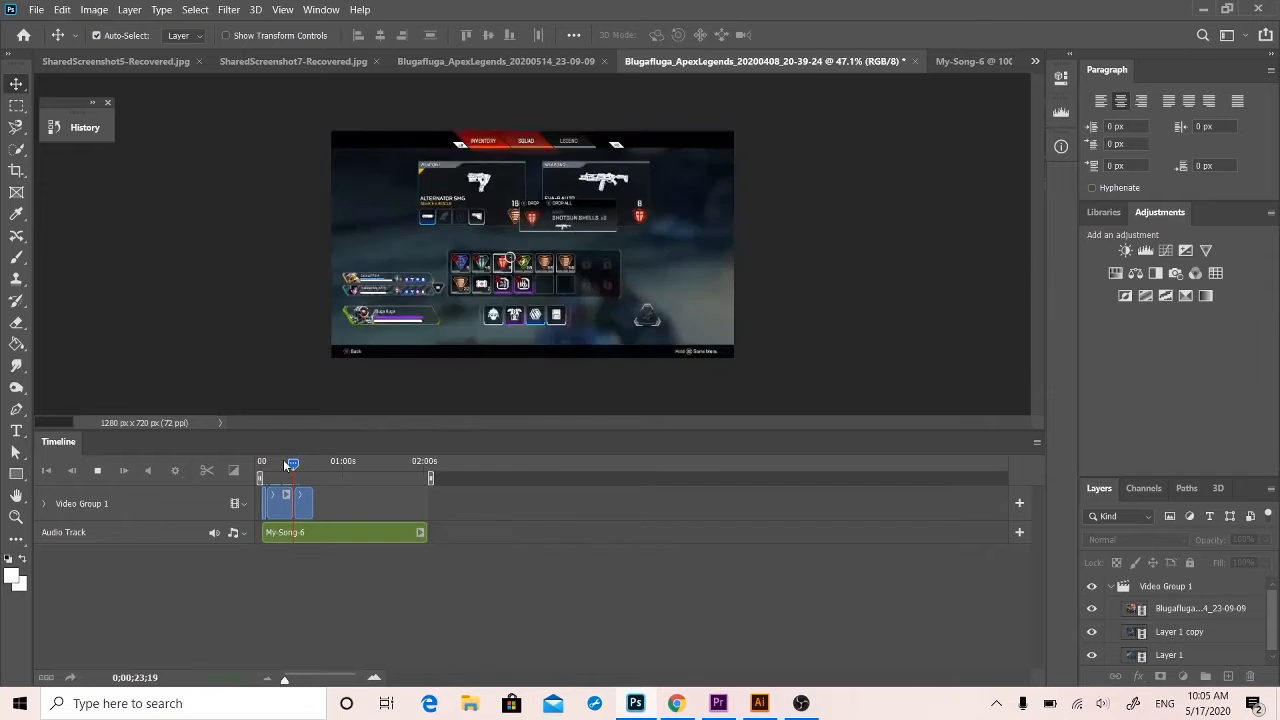
key("space")
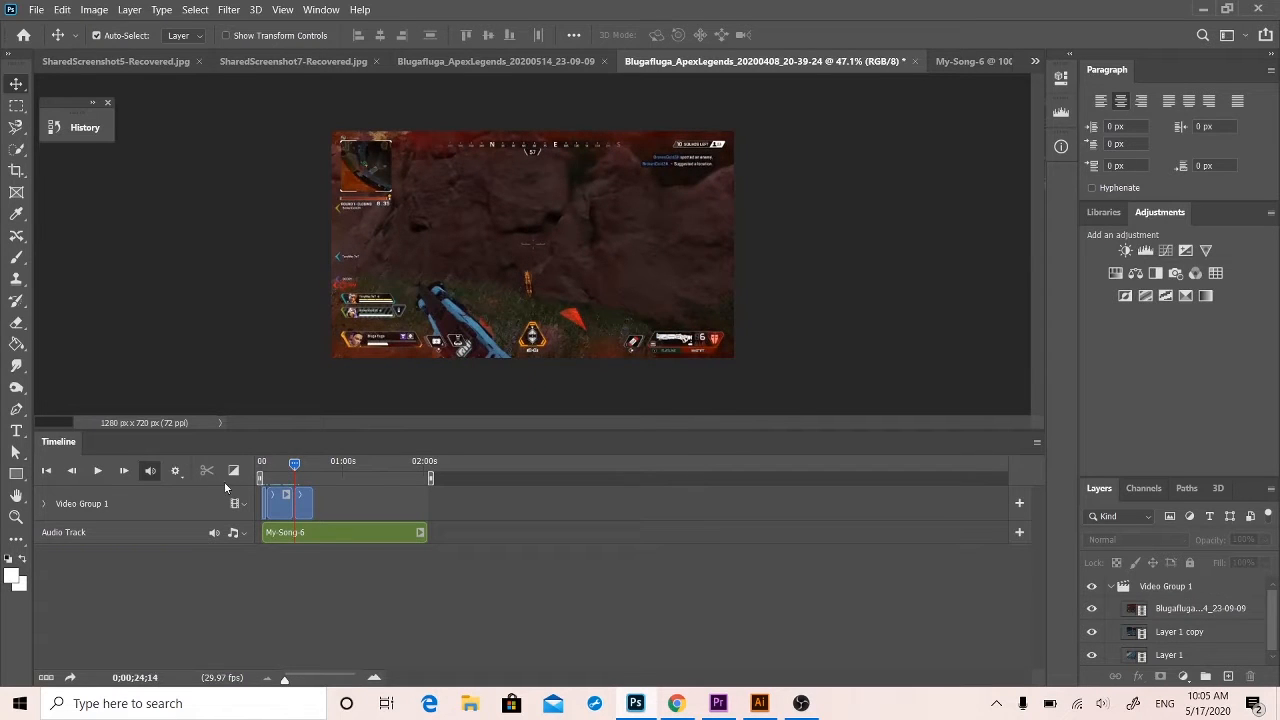
Look at the available transitions and replay the cut between the last two clips.
left_click(234, 471)
left_click(456, 500)
left_click(288, 463)
left_click_drag(288, 465, 291, 467)
key("space")
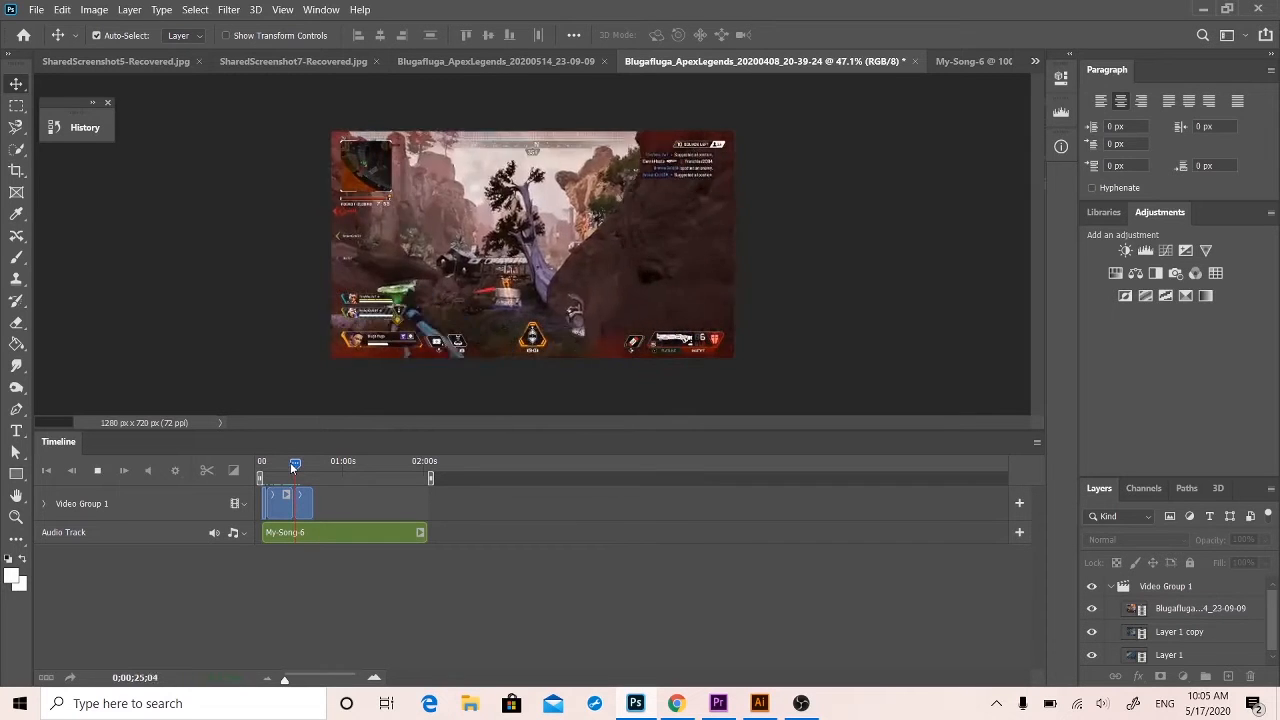
key("space")
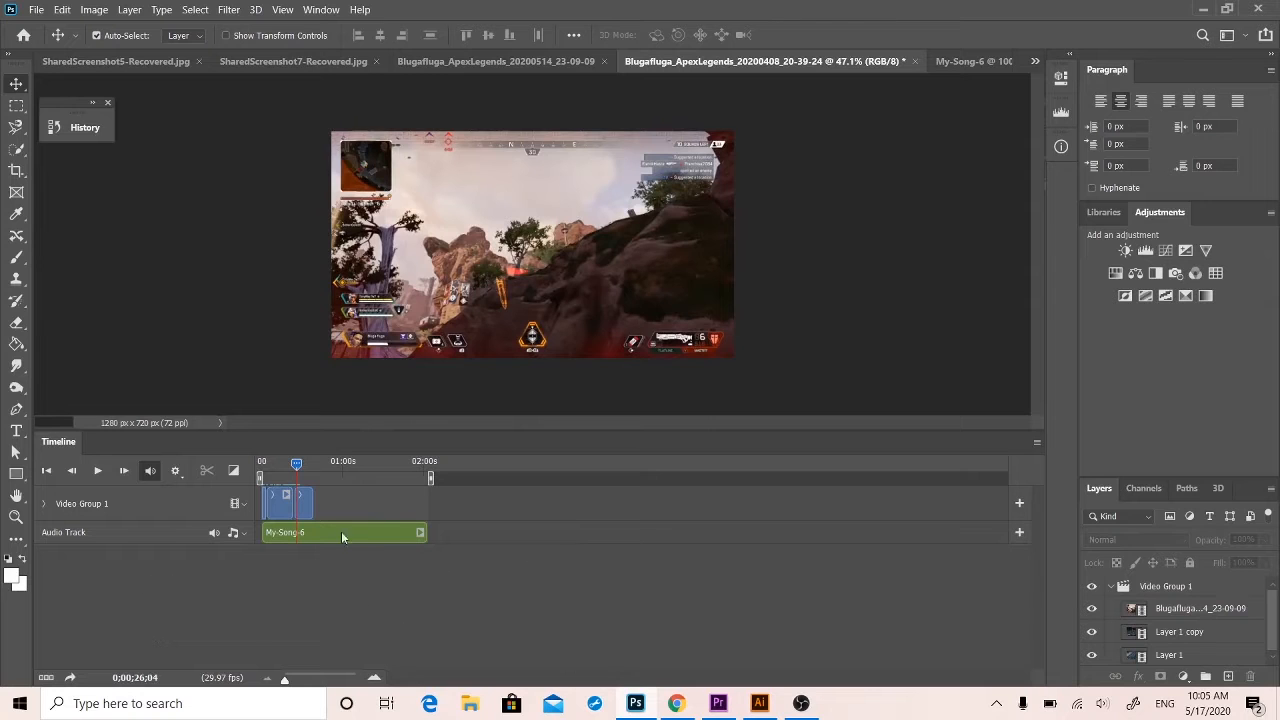
Apply a 1 s Cross Fade between the last two clips of Video Group 1 and preview it.
left_click_drag(297, 467, 289, 466)
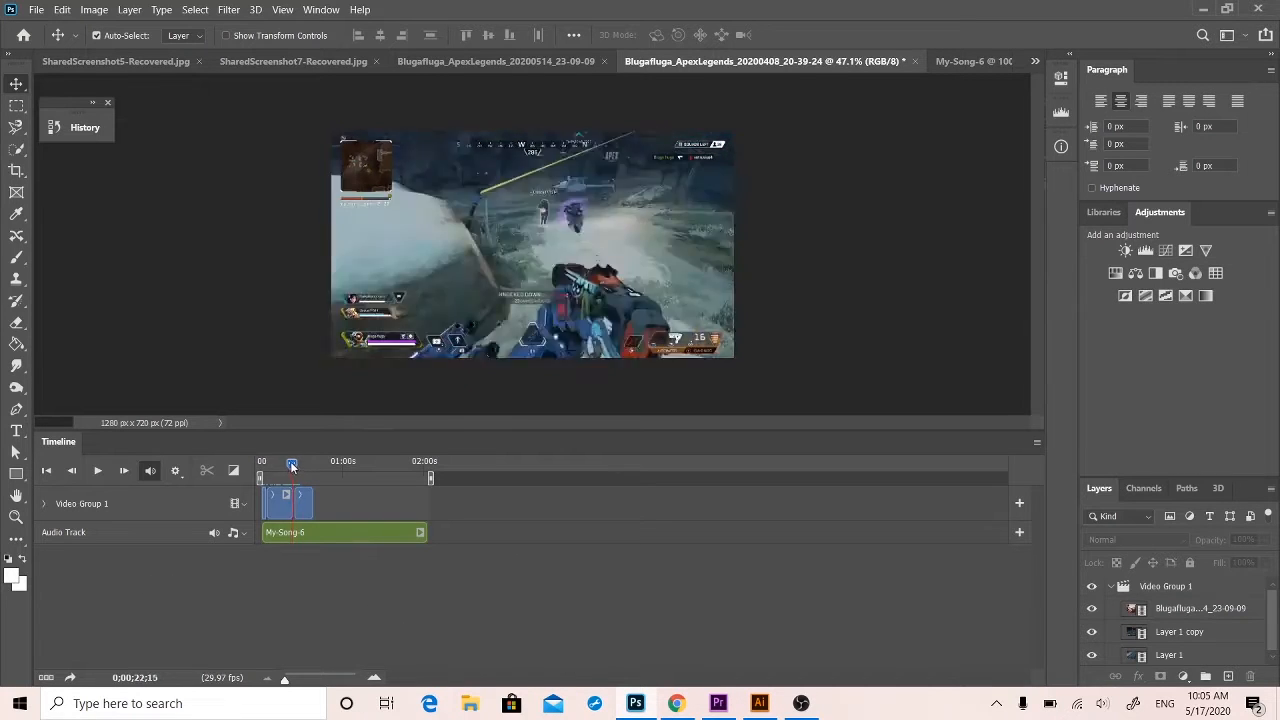
left_click(231, 470)
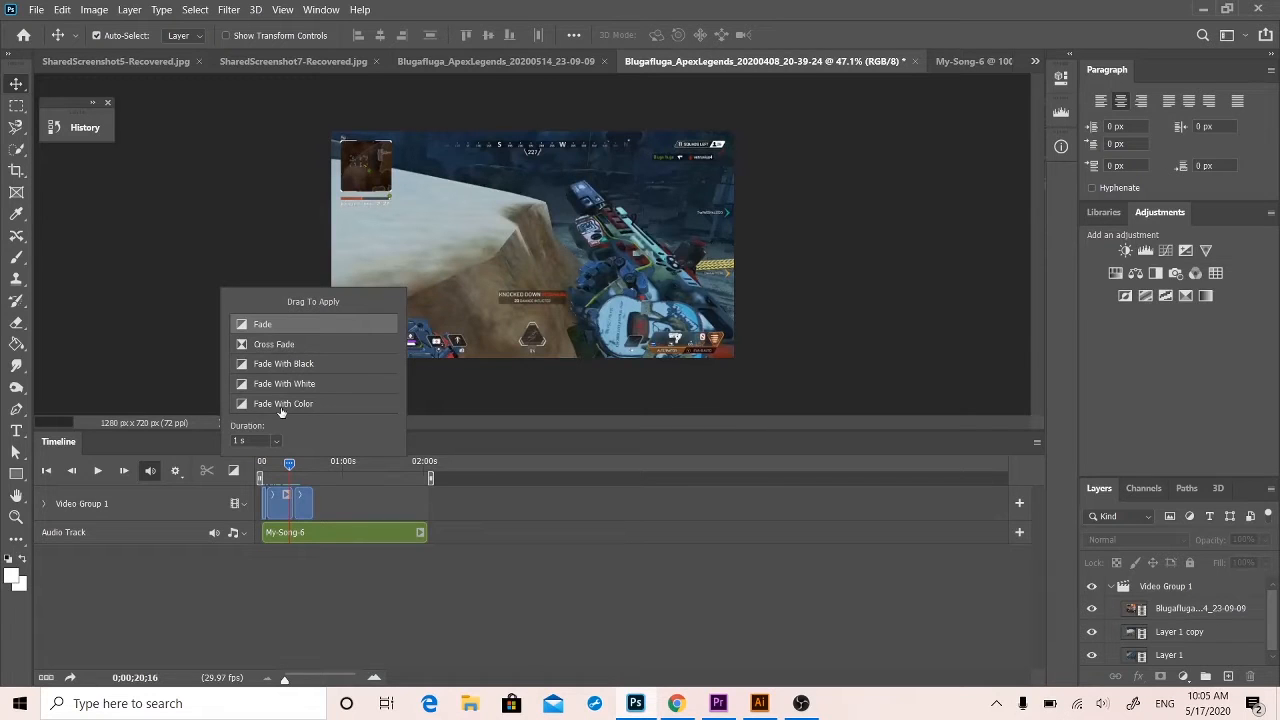
left_click_drag(274, 349, 296, 497)
key("space")
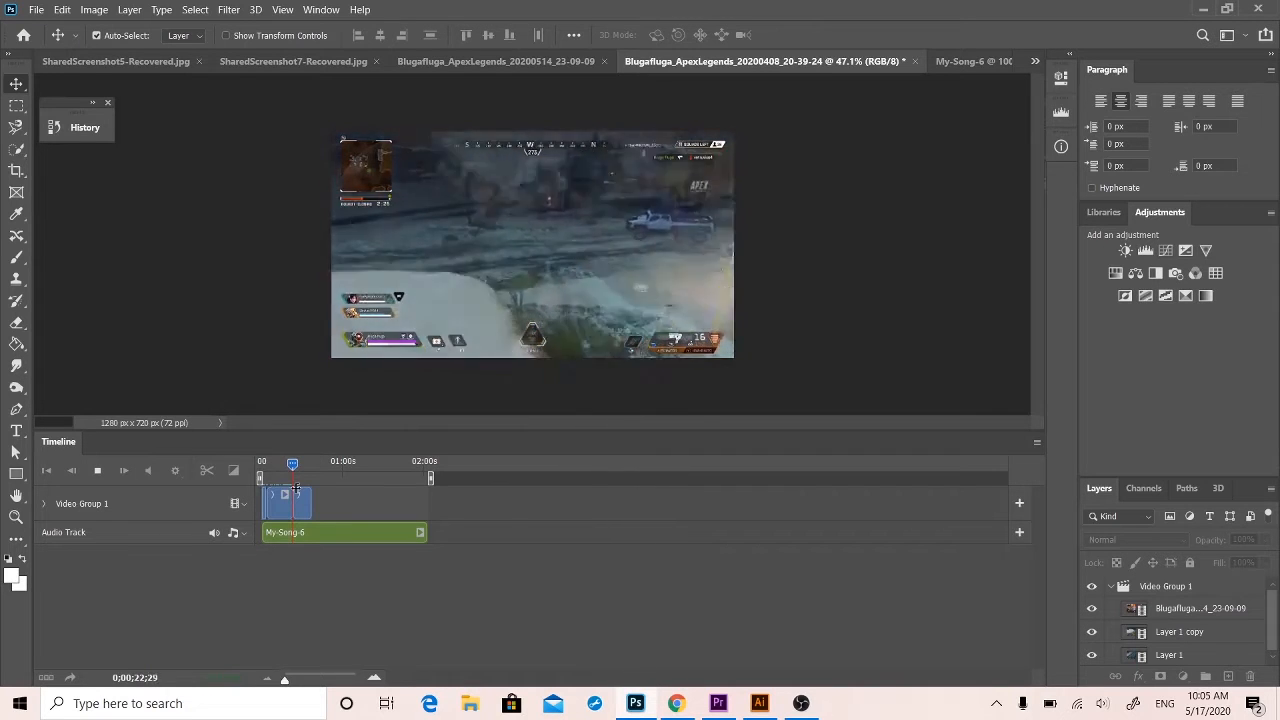
key("space")
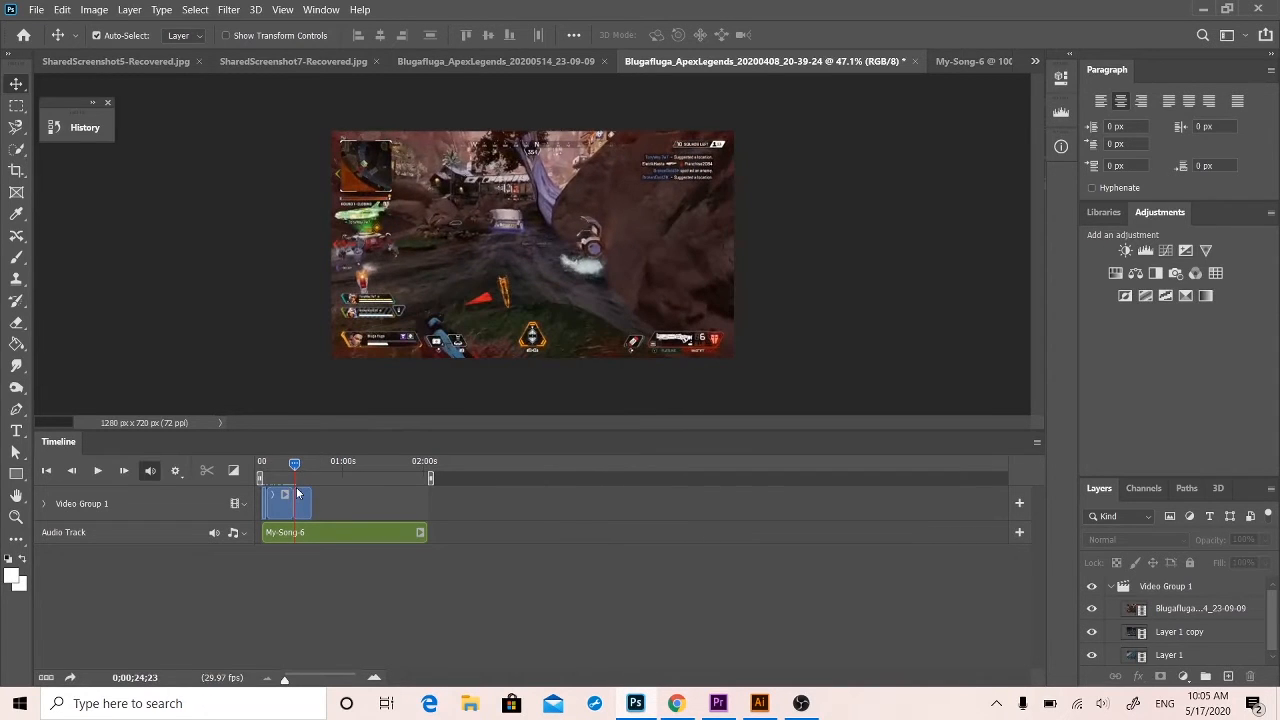
Undo the Cross Fade and replay the cut between the last two clips without it.
key("ctrl+z")
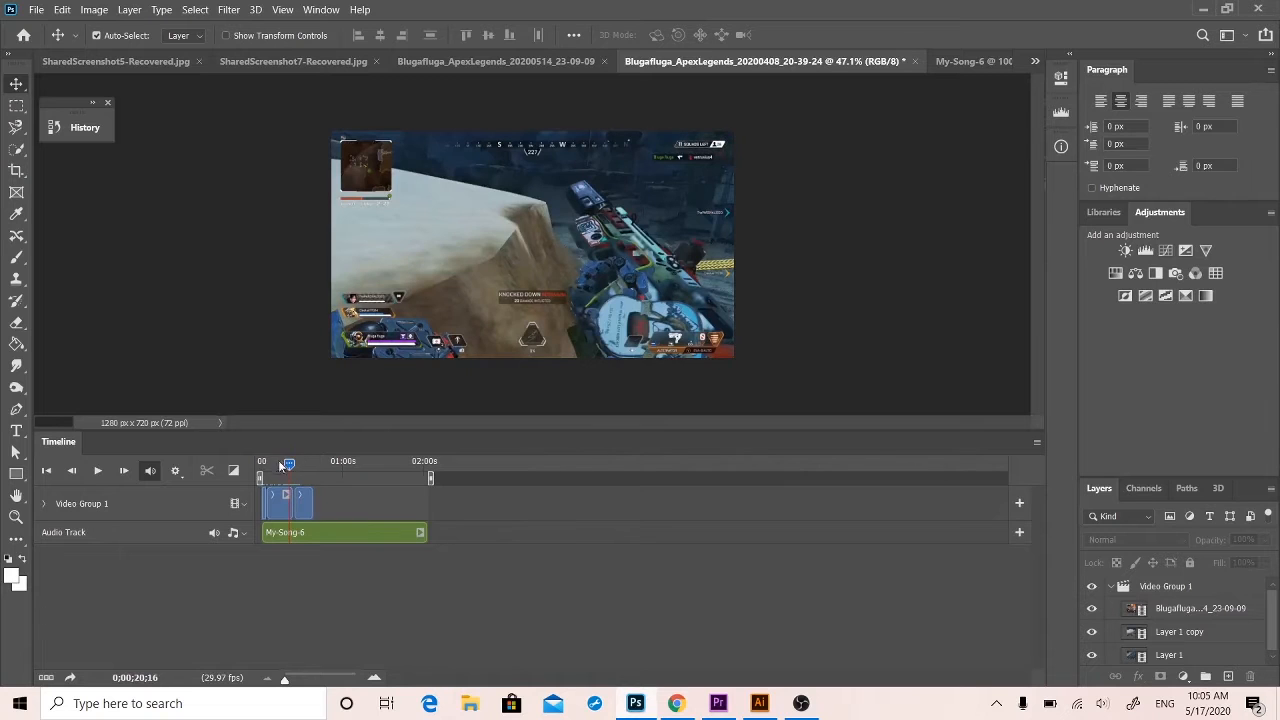
mouse_move(289, 468)
left_mouse_down()
mouse_move(275, 472)
mouse_move(301, 474)
mouse_move(290, 468)
left_mouse_up()
key("space")
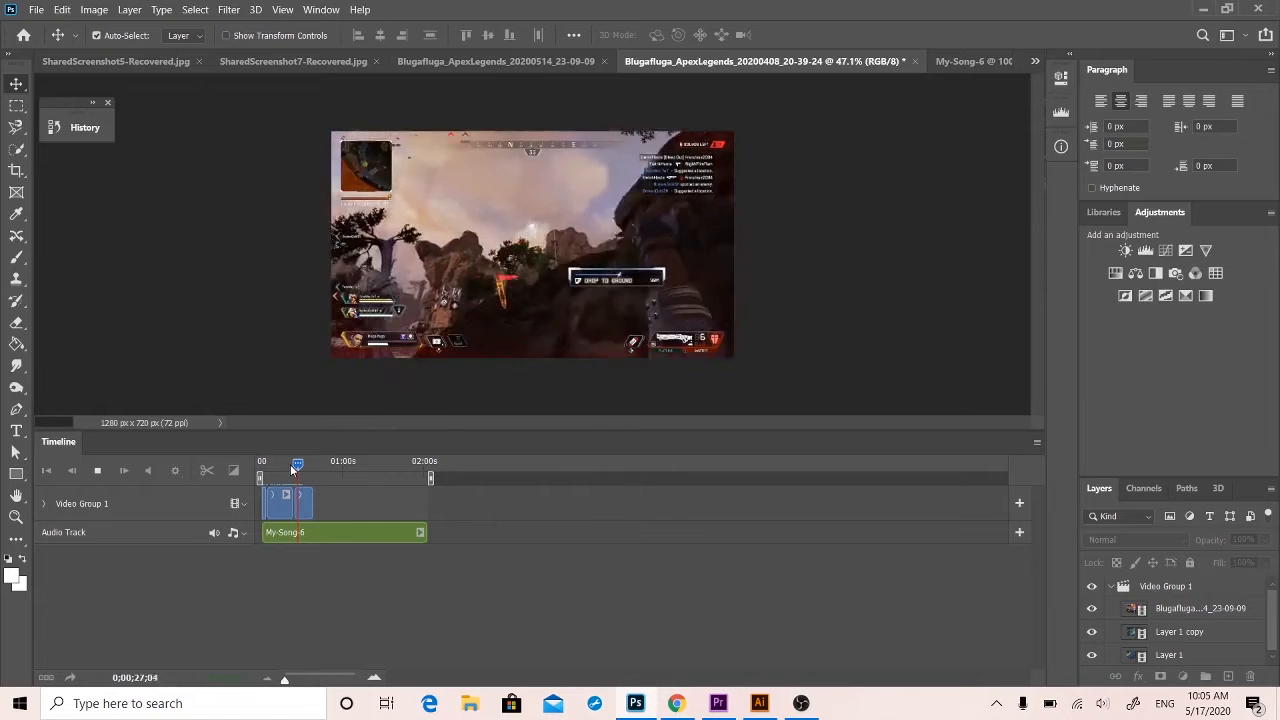
key("space")
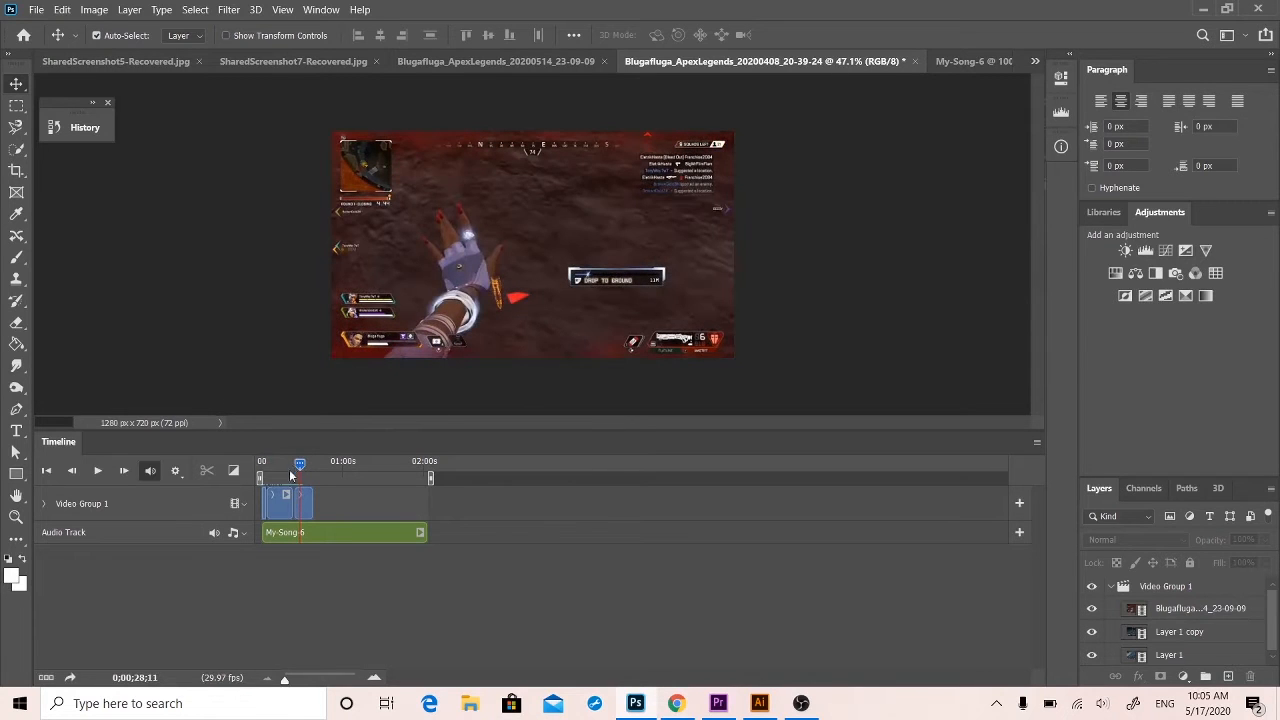
Add a new video group to the timeline and undo the addition.
left_click(240, 504)
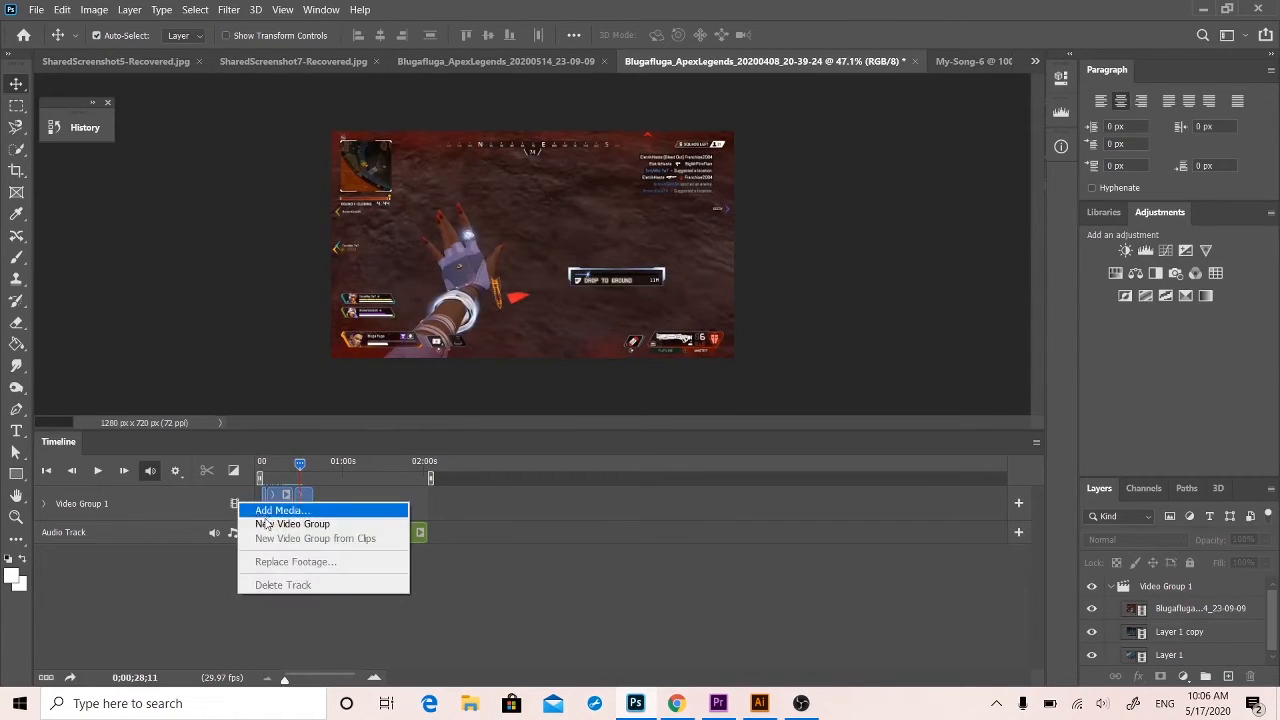
left_click(270, 521)
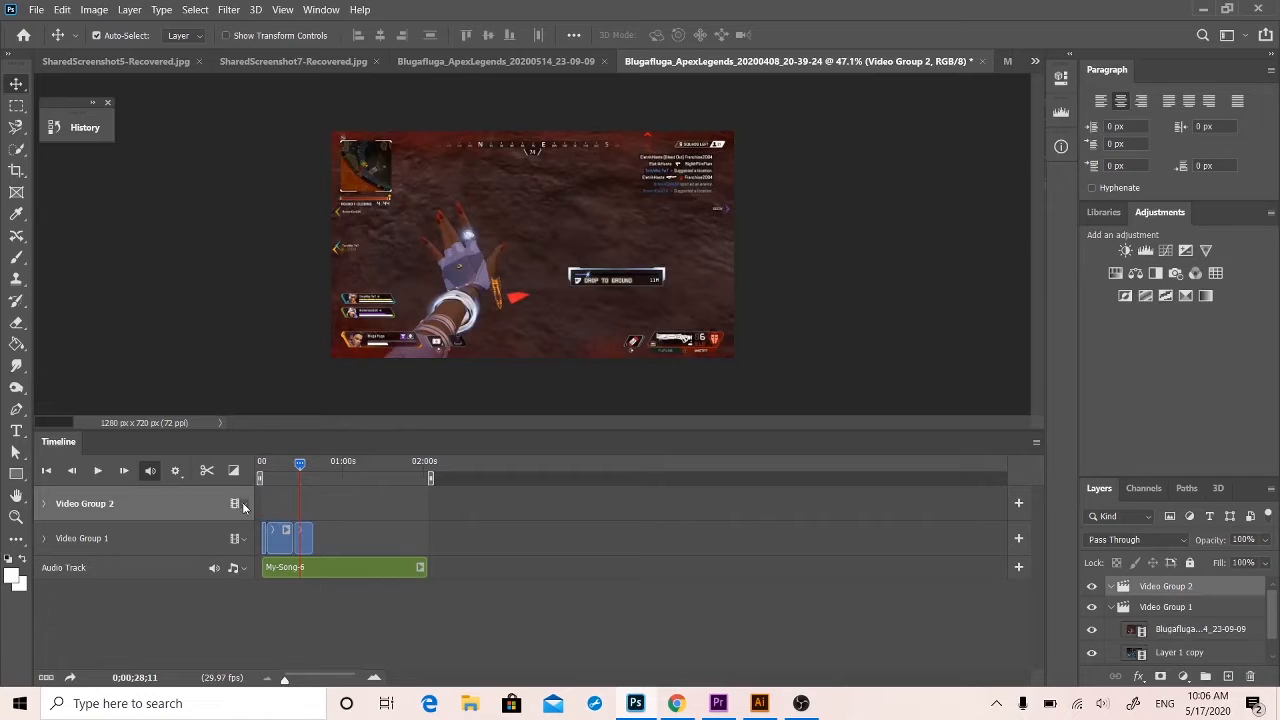
key("ctrl+z")
Look through the Downloads and Desktop folders for media to add to Video Group 1, closing the file chooser without adding anything.
left_click(240, 504)
left_click(268, 514)
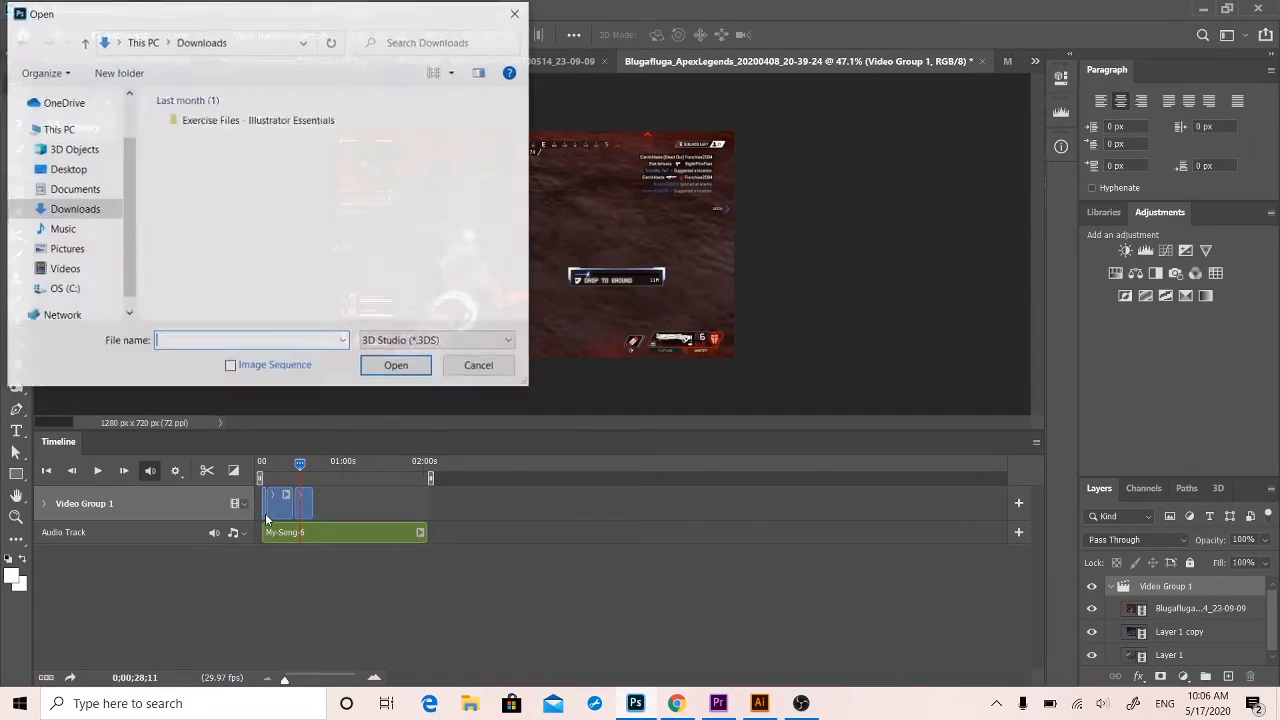
left_click(75, 210)
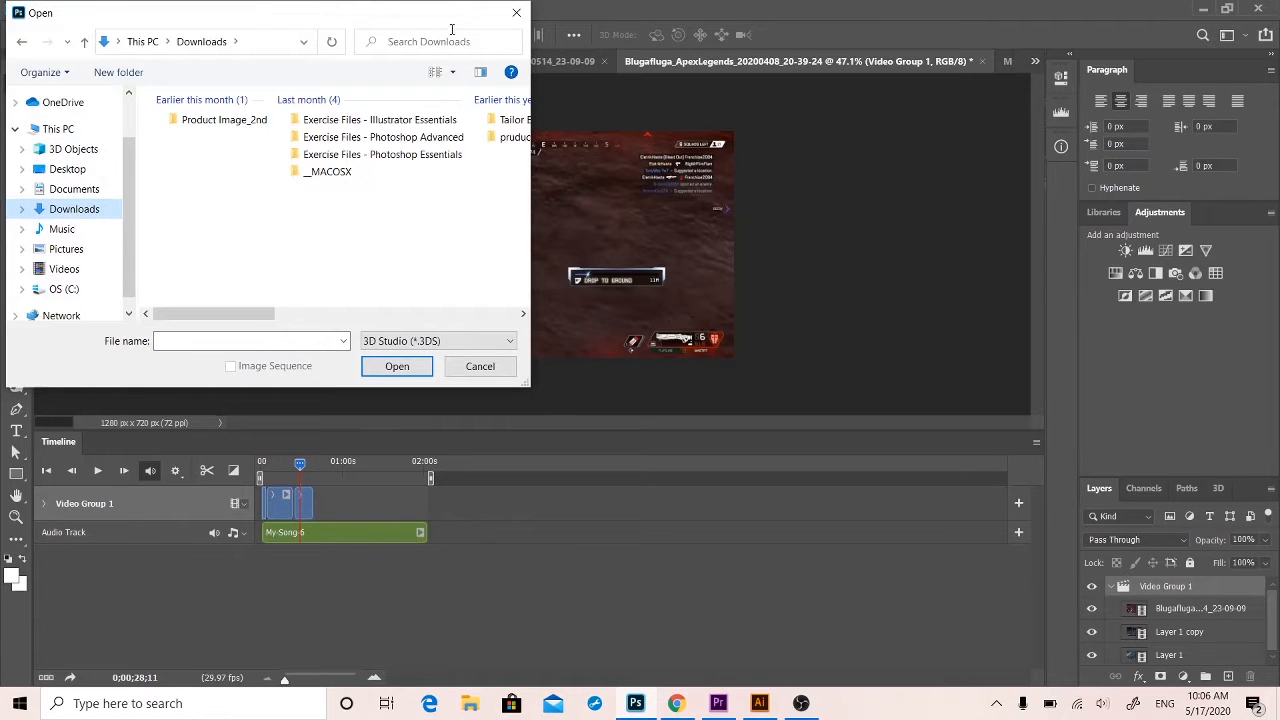
left_click(516, 12)
left_click(244, 504)
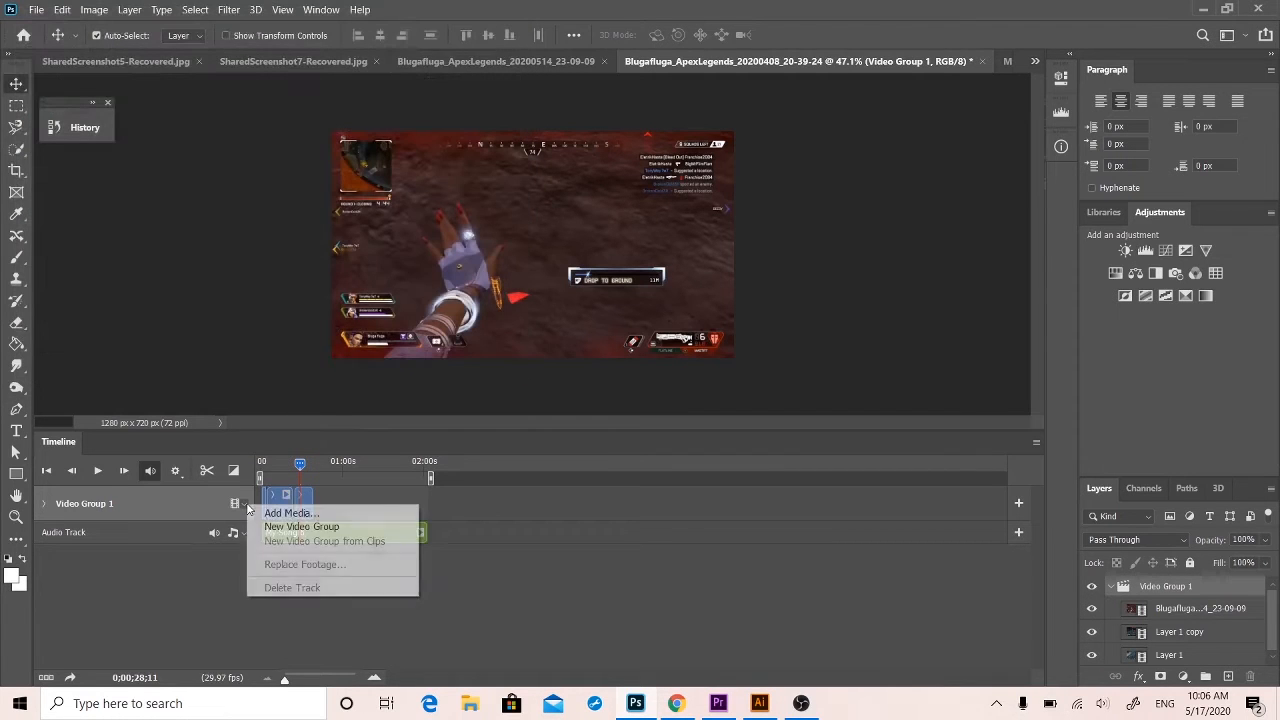
left_click(263, 509)
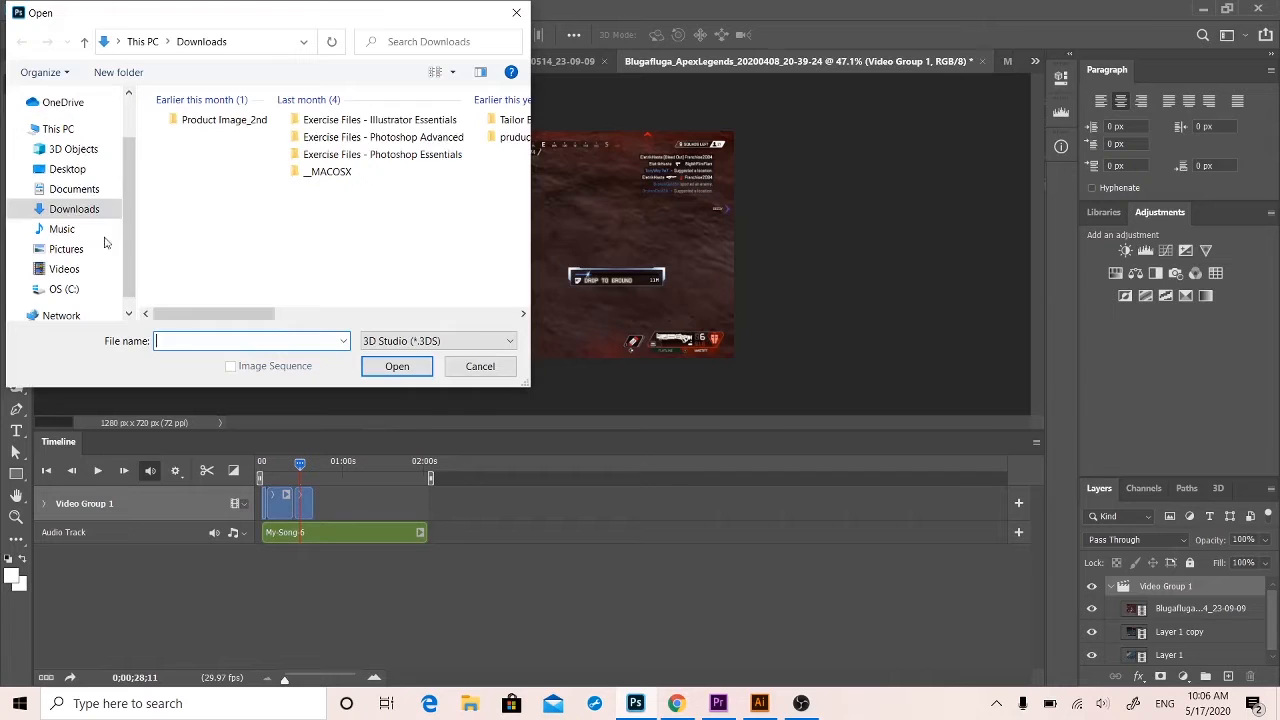
left_click(66, 170)
left_click(65, 208)
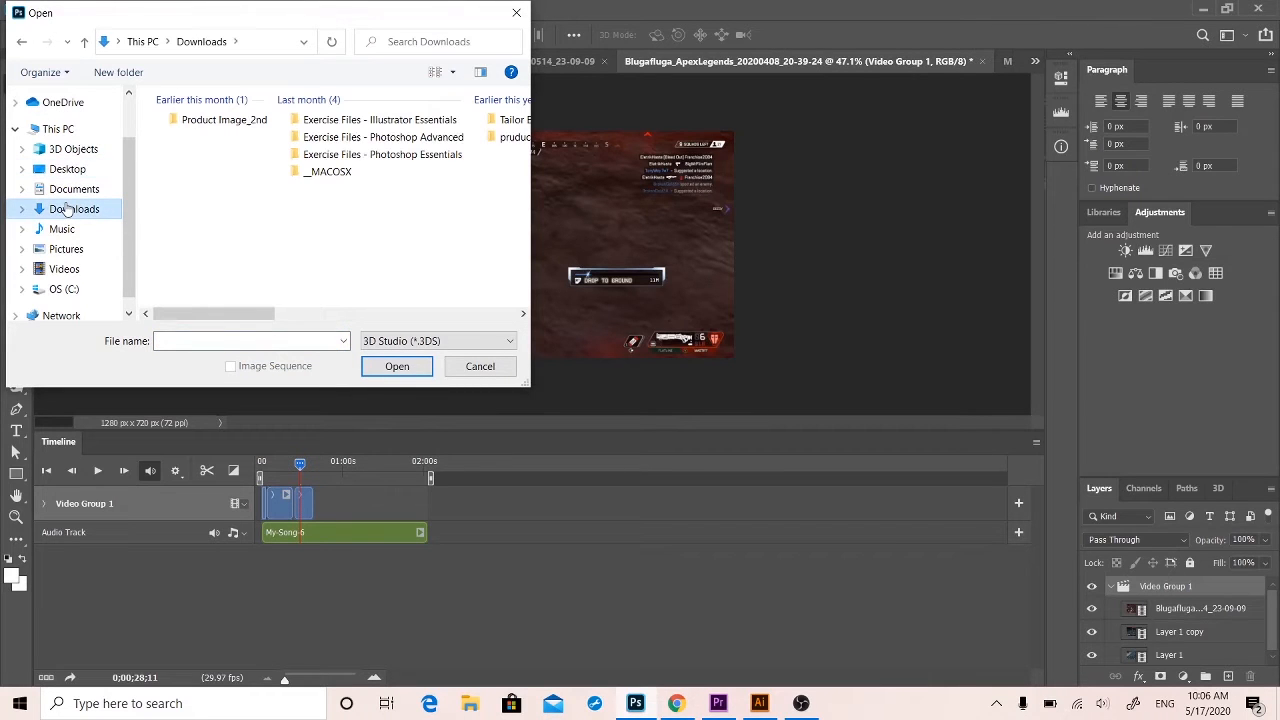
double_click(65, 208)
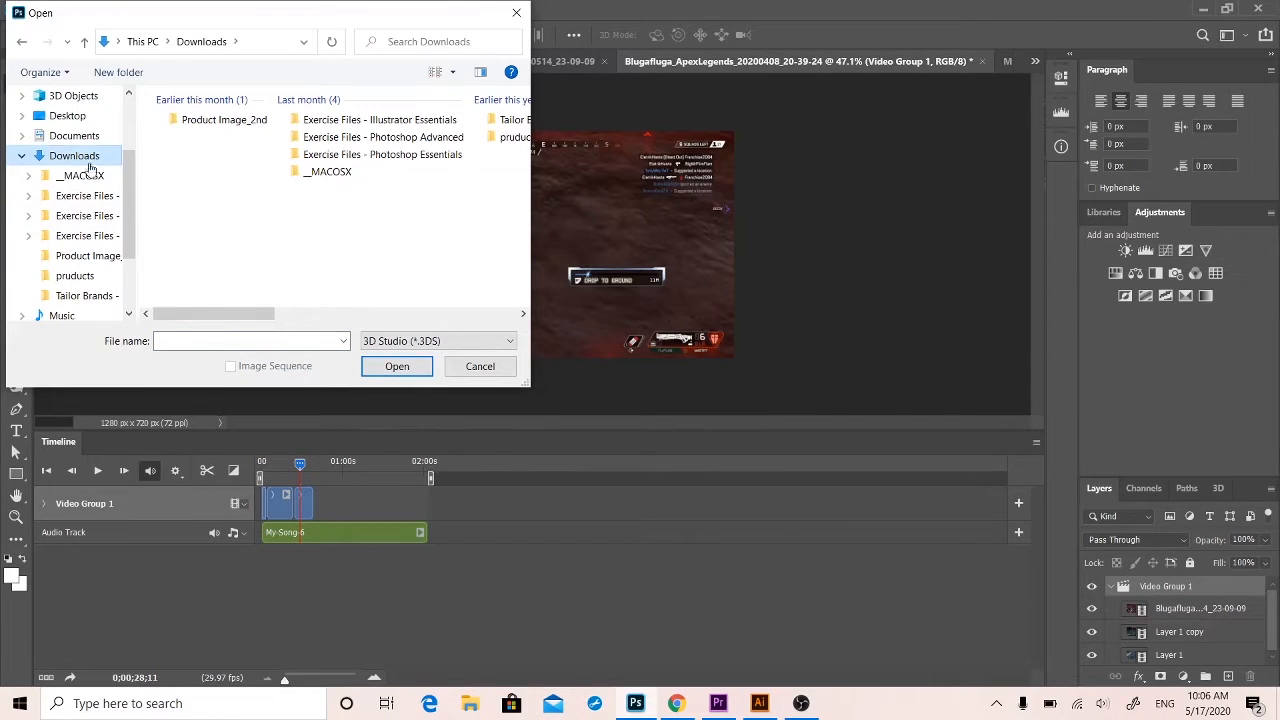
scroll(340, 203, "right", 3)
scroll(340, 203, "left", 3)
left_click(516, 12)
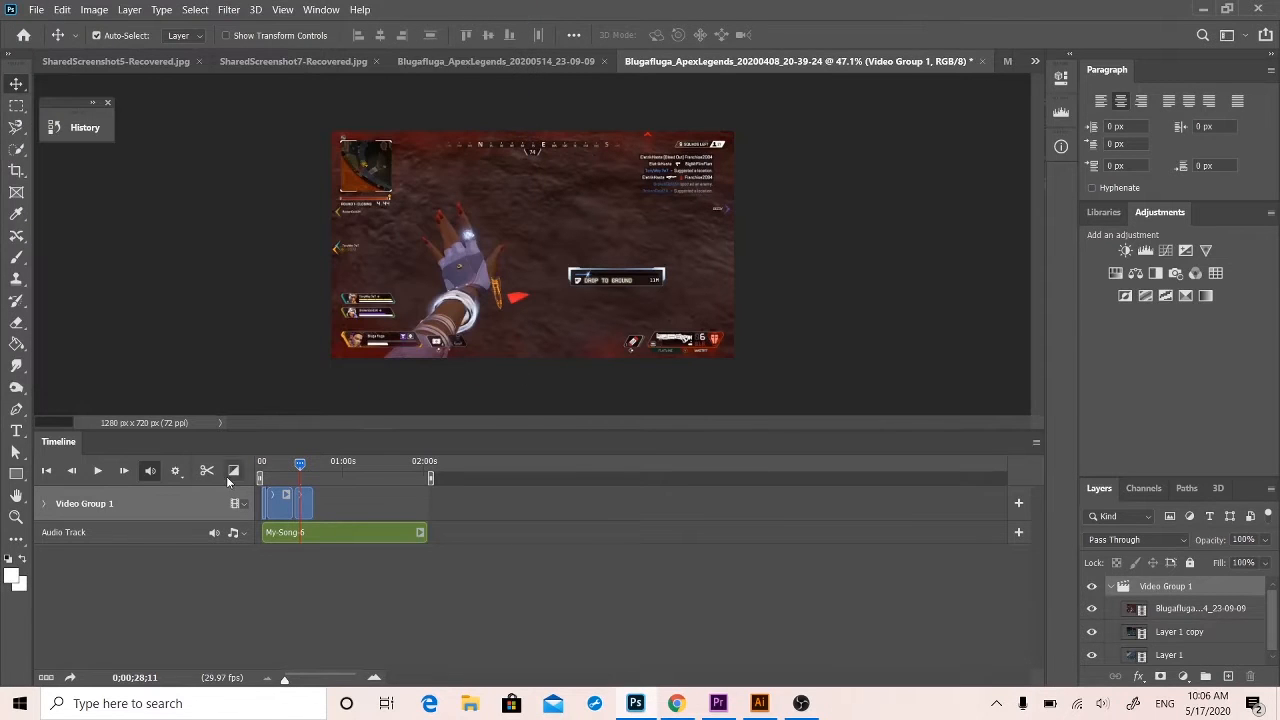
Look through the Documents and Downloads folders for a video file to open as a document.
left_click(35, 9)
left_click(50, 40)
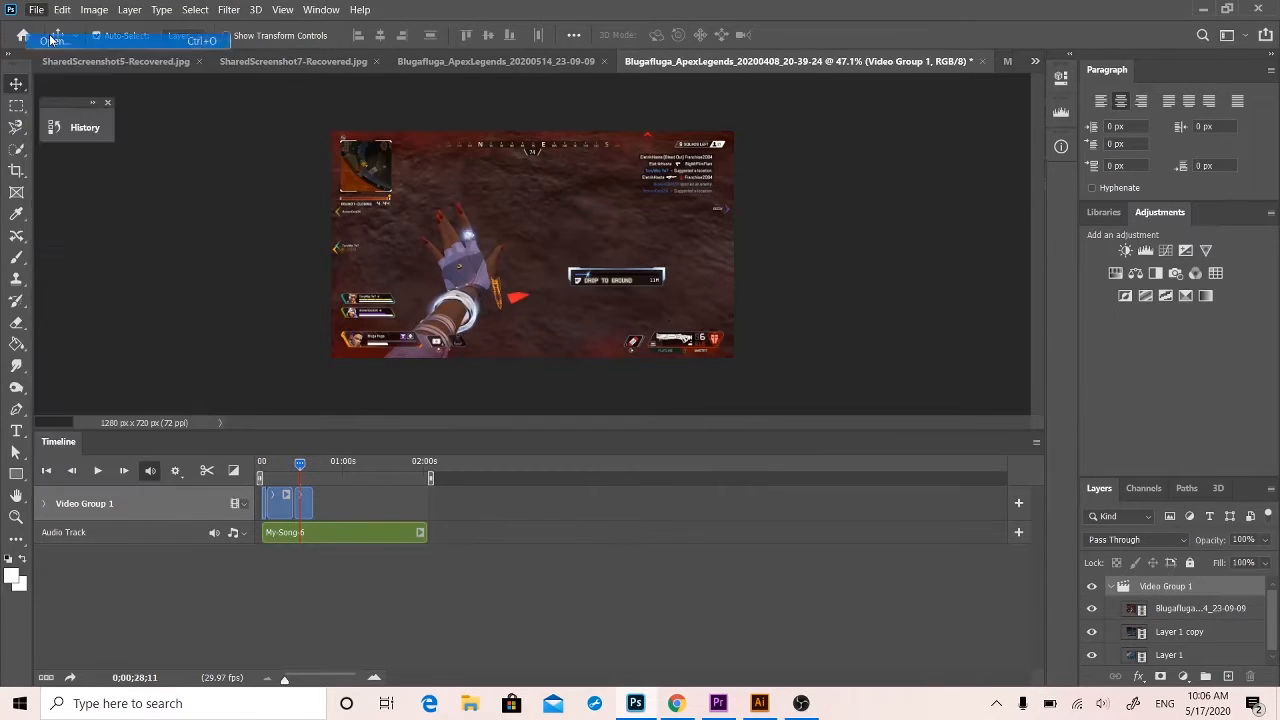
scroll(170, 193, "right", 3)
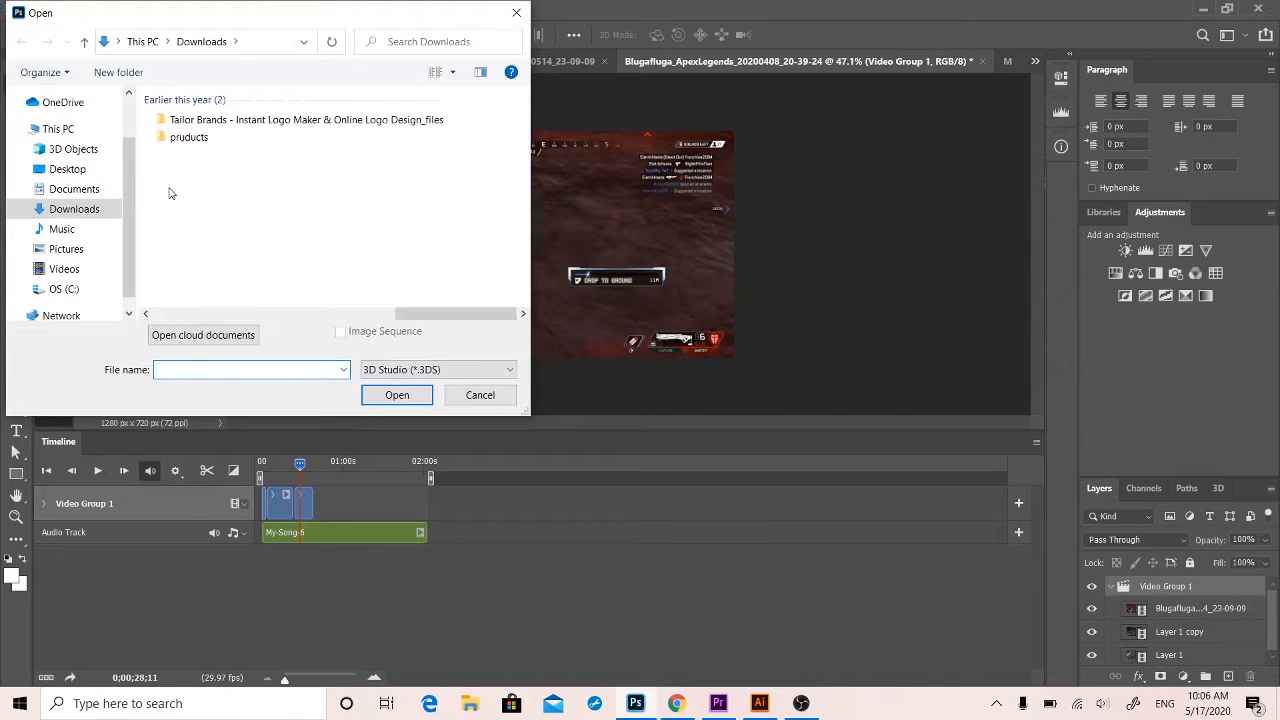
scroll(170, 193, "left", 3)
left_click(55, 190)
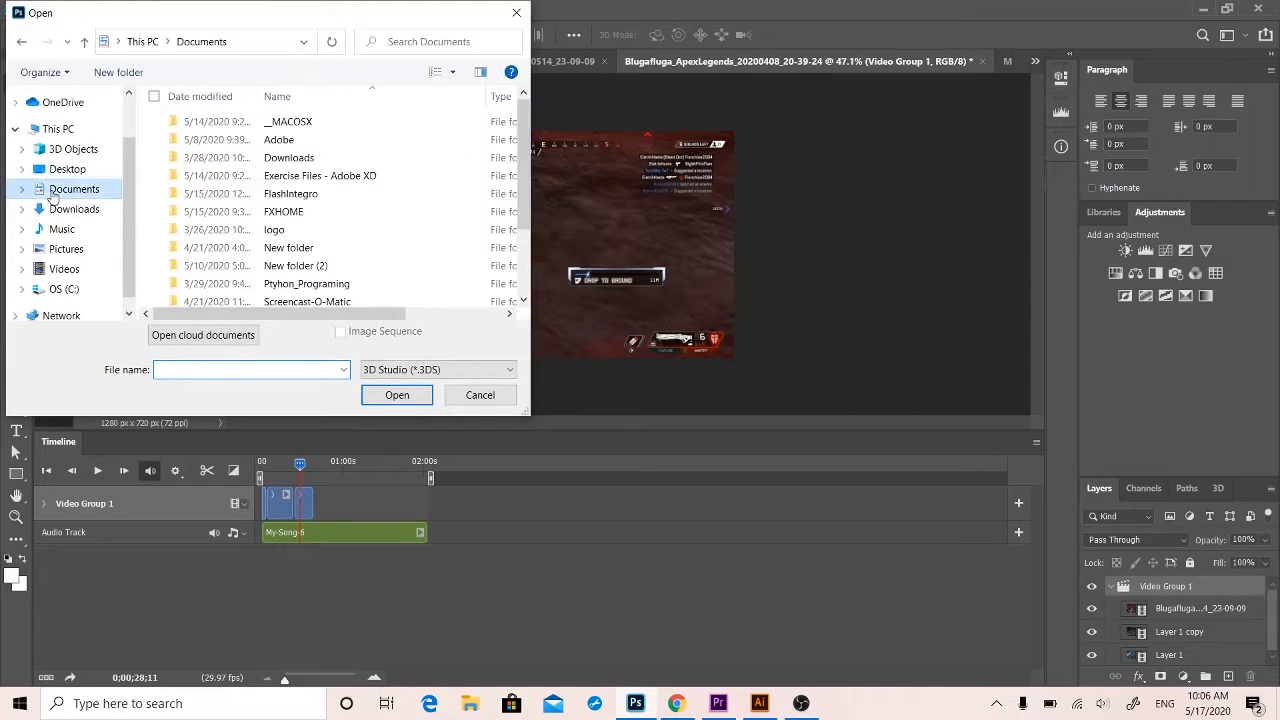
left_click(60, 206)
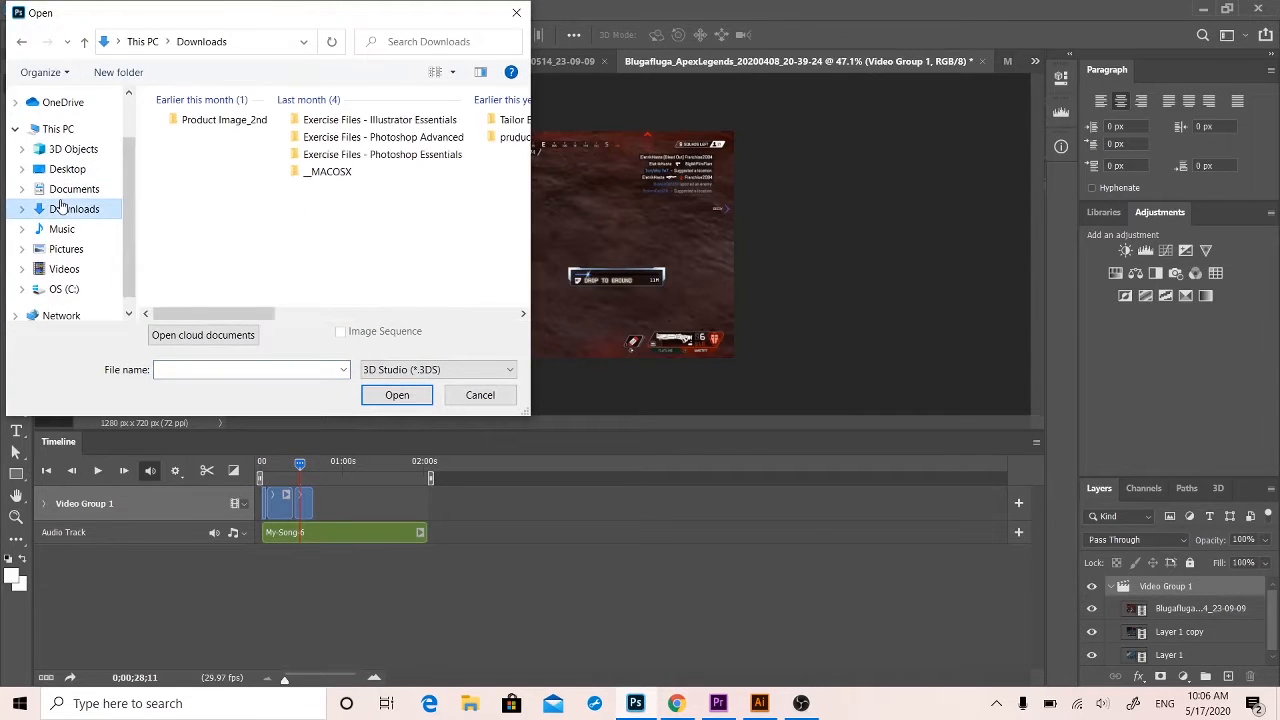
left_click(516, 12)
left_click(423, 56)
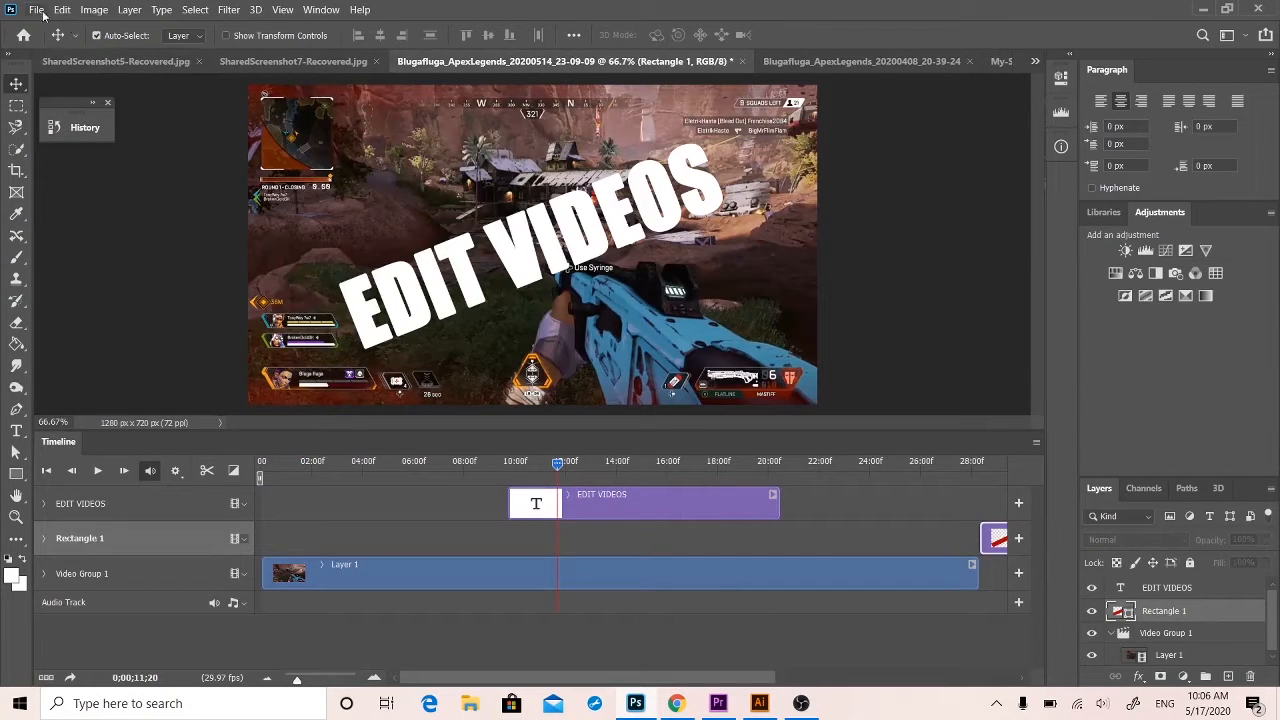
left_click(292, 62)
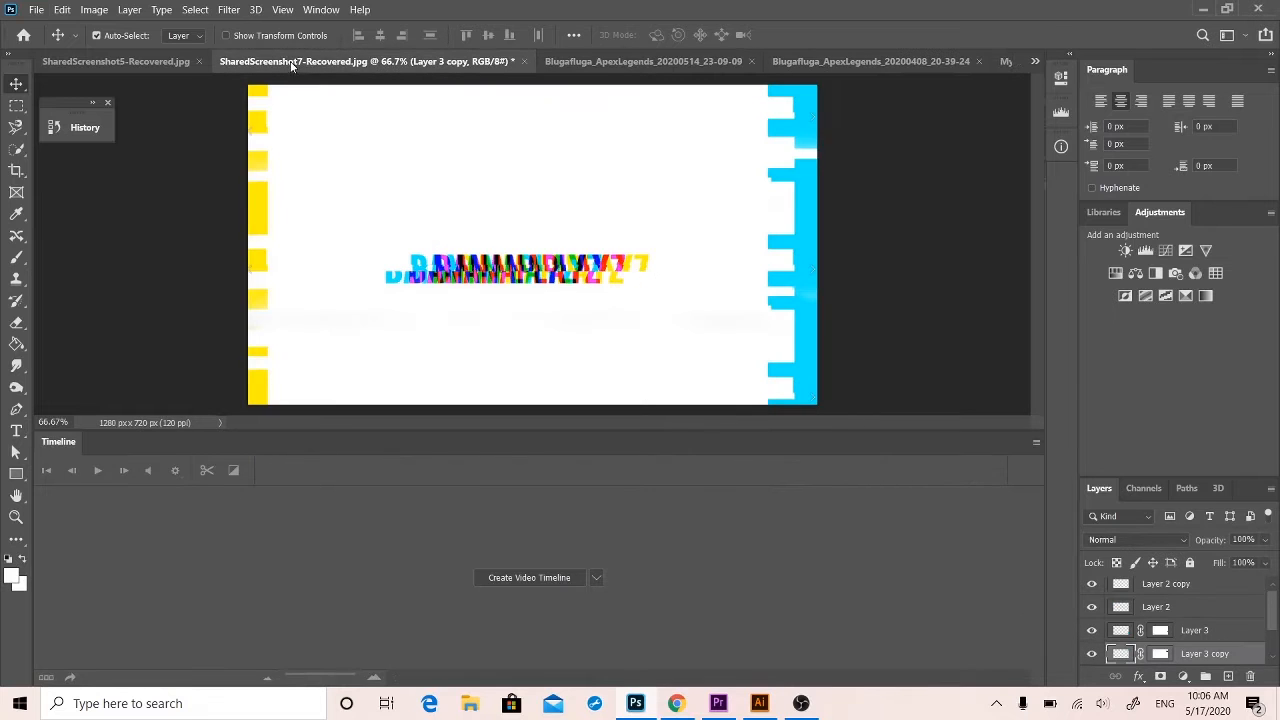
left_click(37, 9)
left_click(52, 41)
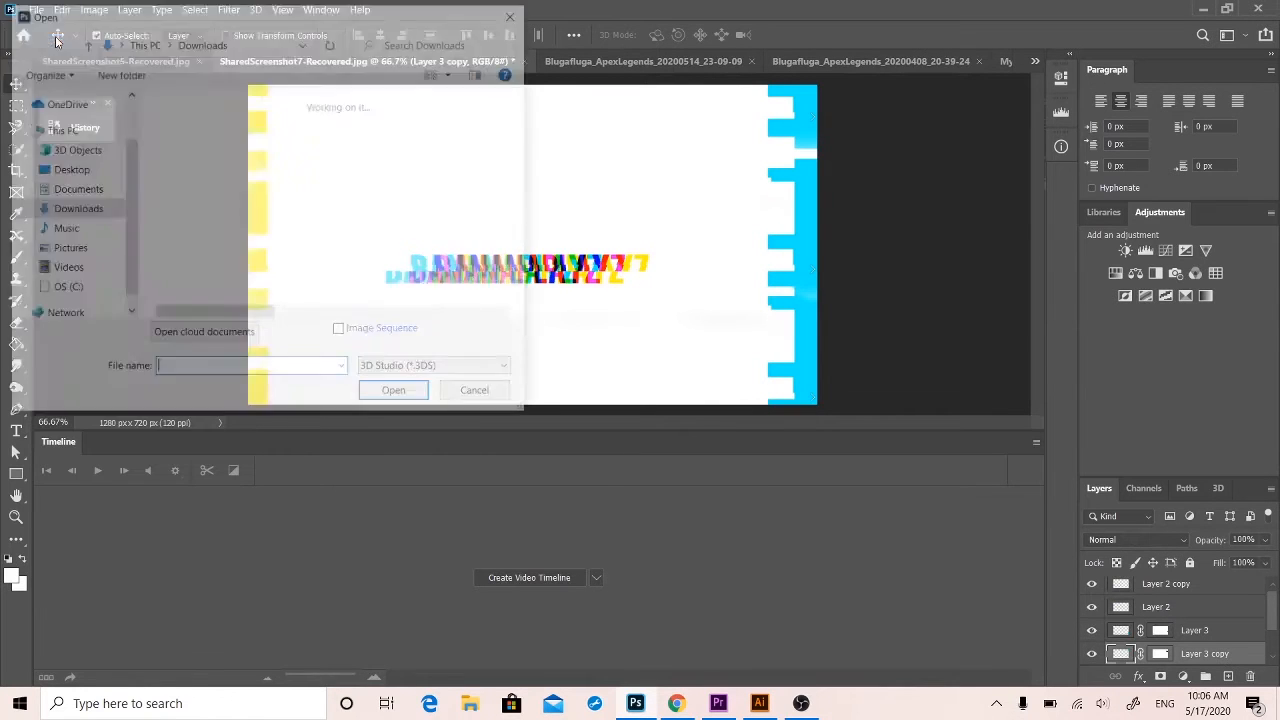
left_click(515, 14)
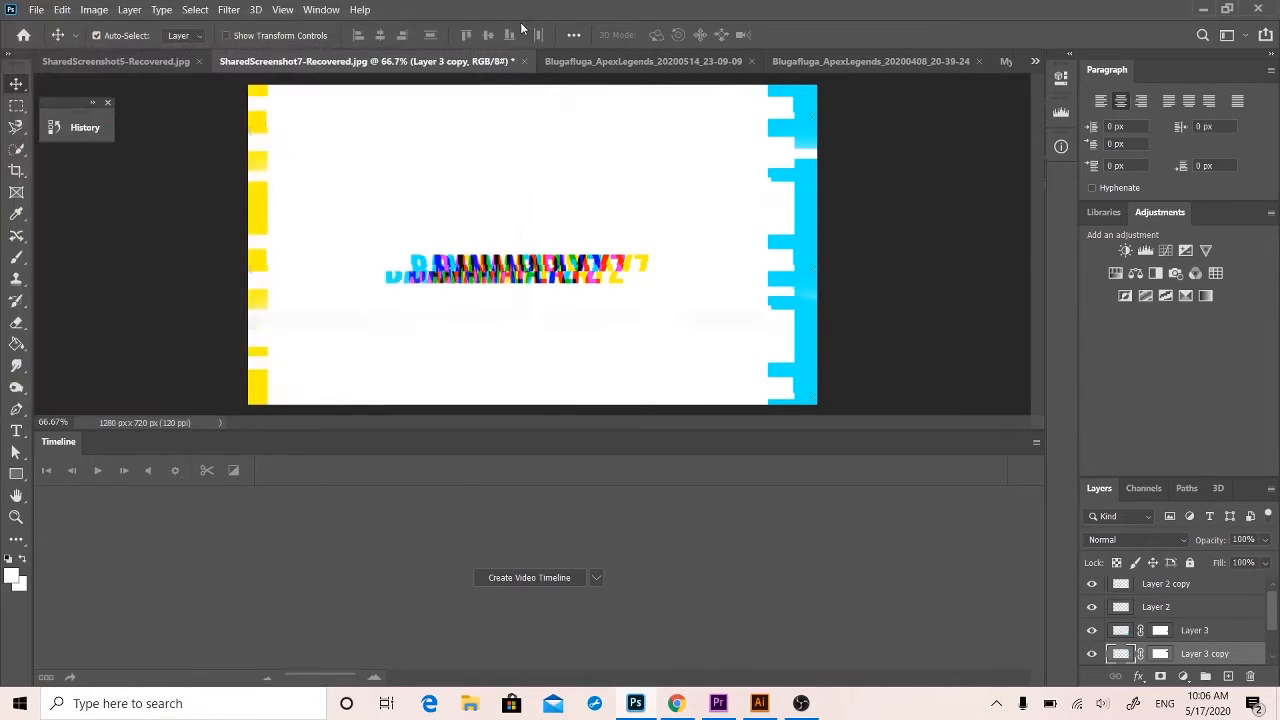
Create a new blank 3623 x 3094 px document at 72 ppi with a white background.
left_click(35, 10)
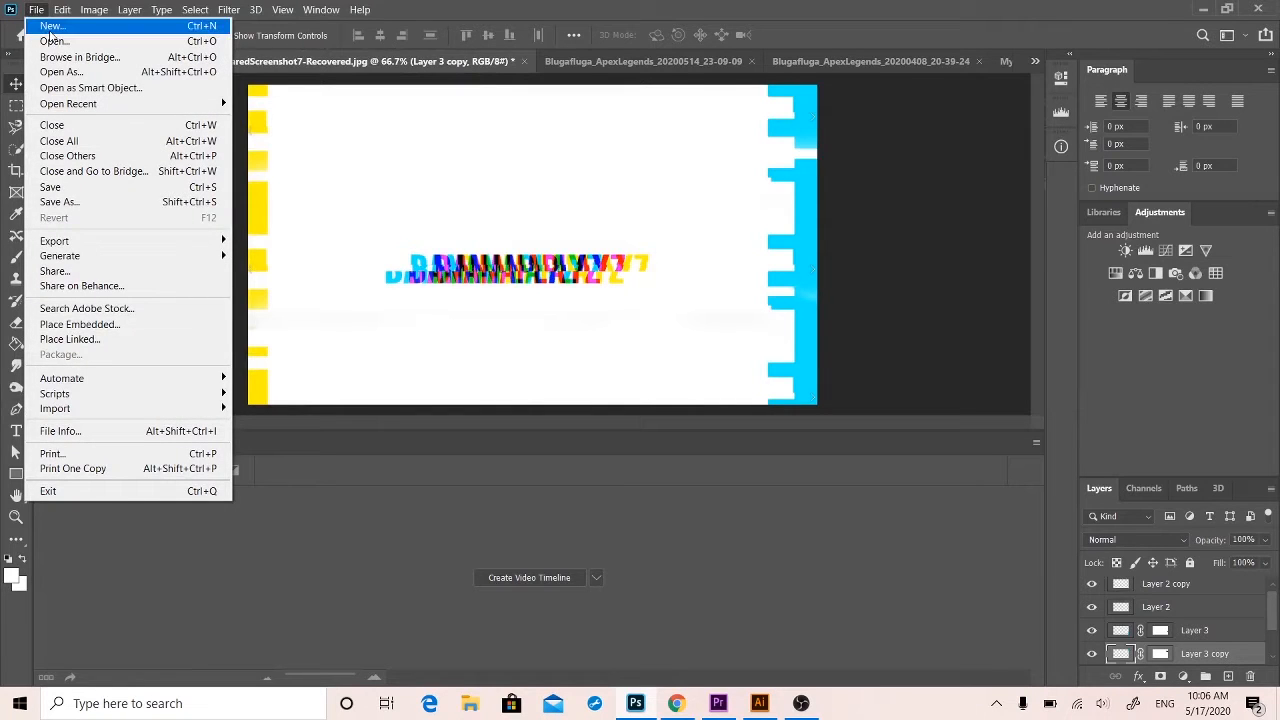
left_click(50, 30)
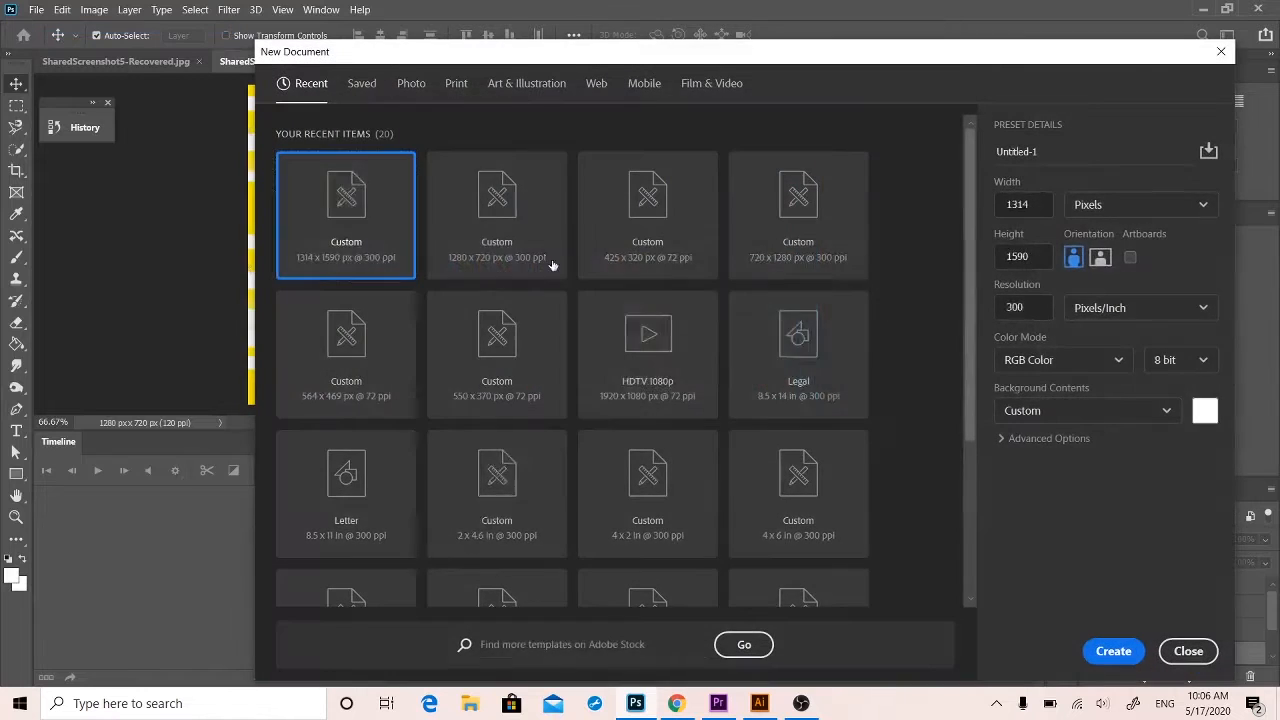
left_click(1113, 651)
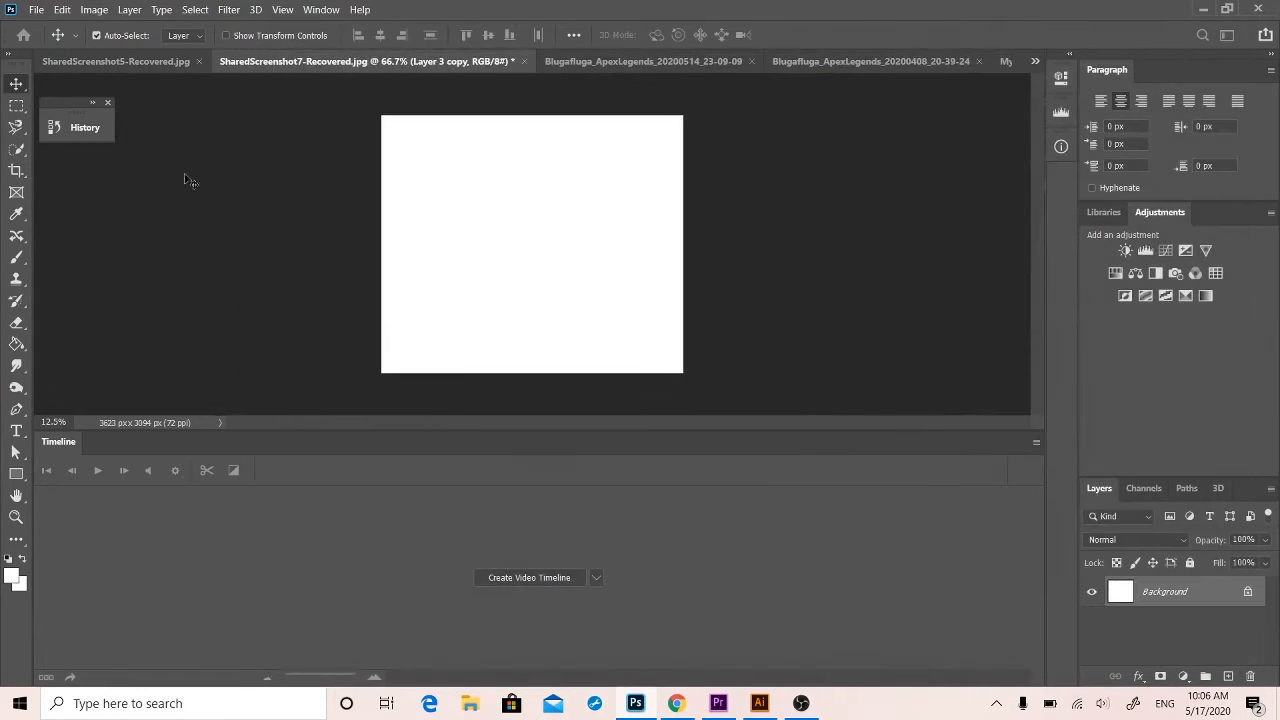
Look through the Downloads, Documents and Desktop folders for a video to open beside the blank document.
left_click(40, 10)
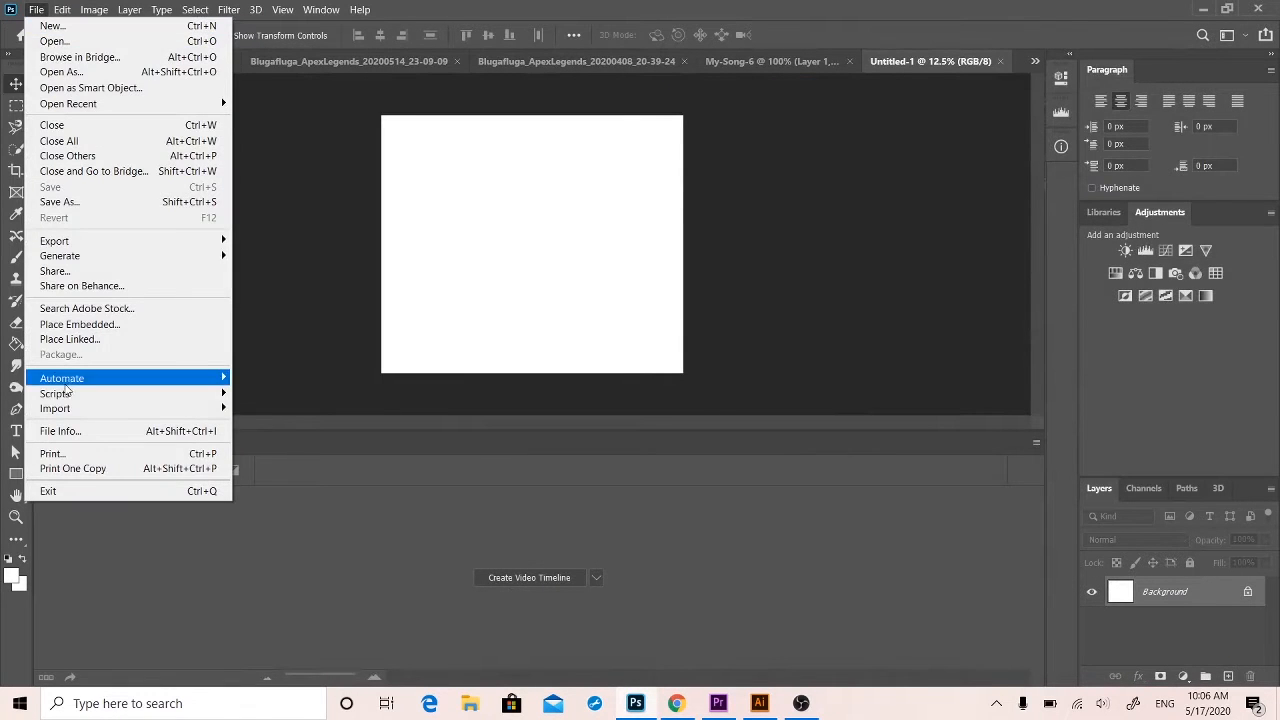
left_click(51, 40)
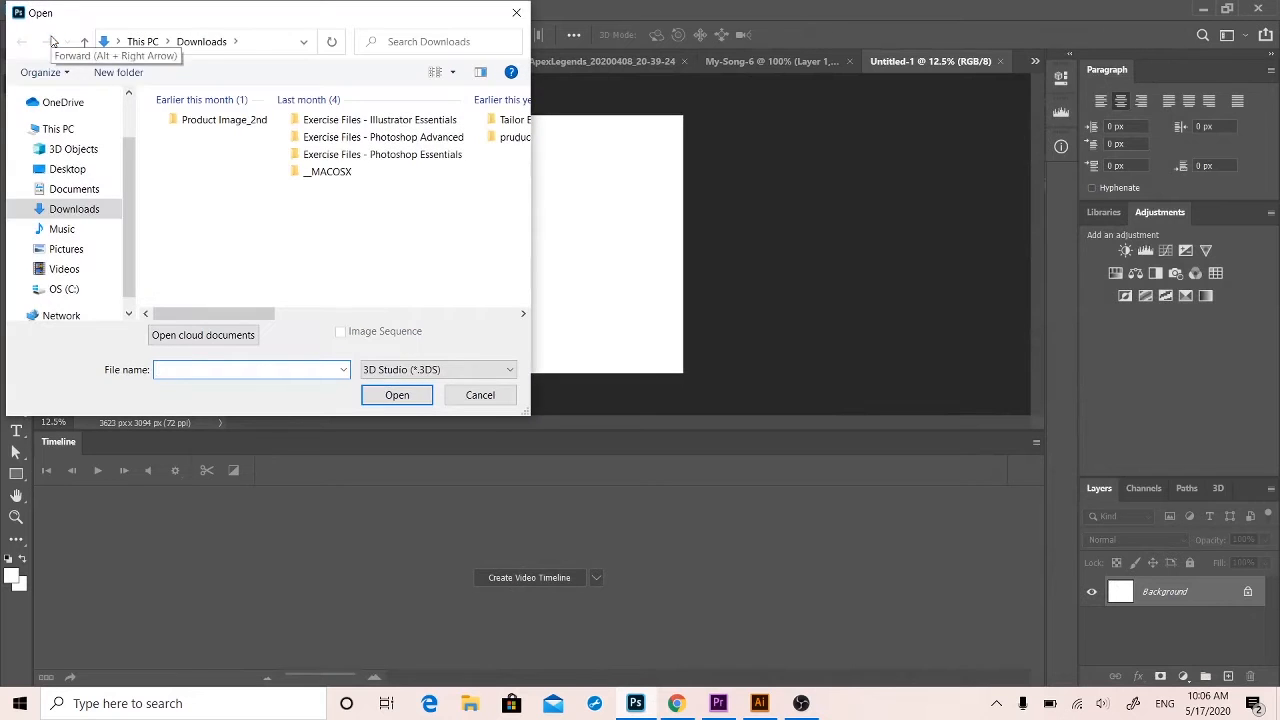
double_click(60, 211)
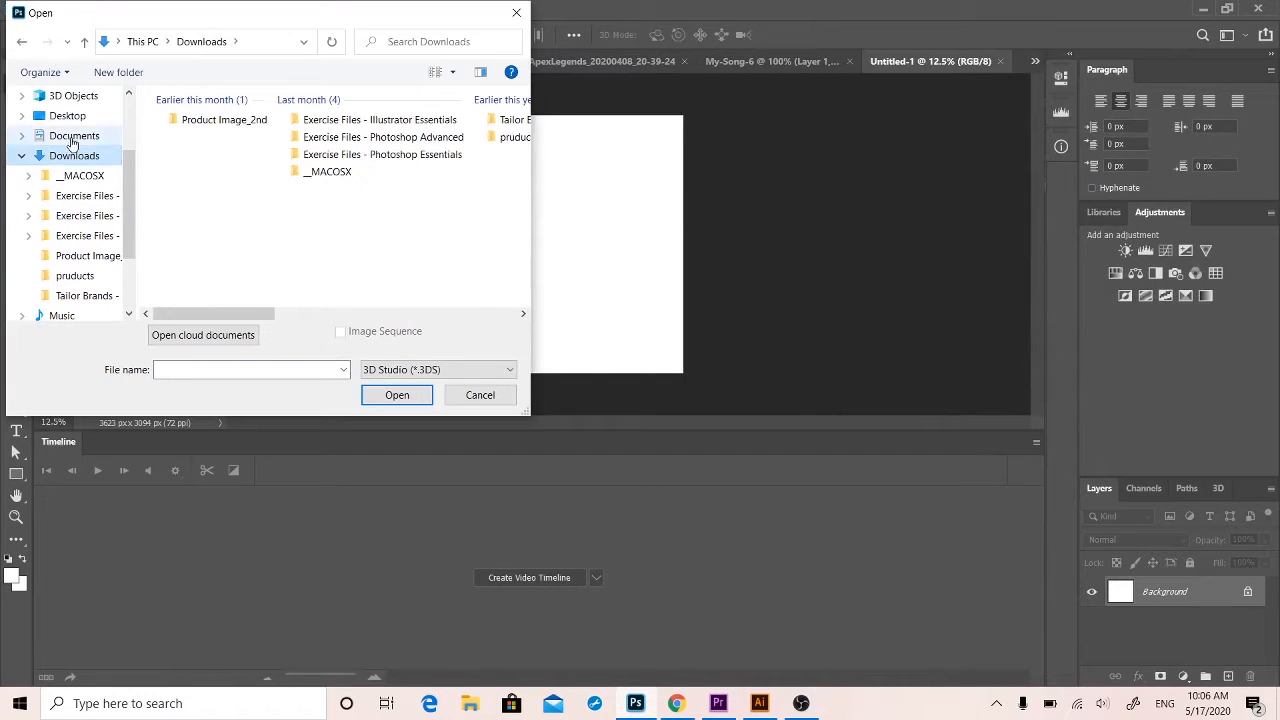
left_click(68, 135)
left_click(67, 117)
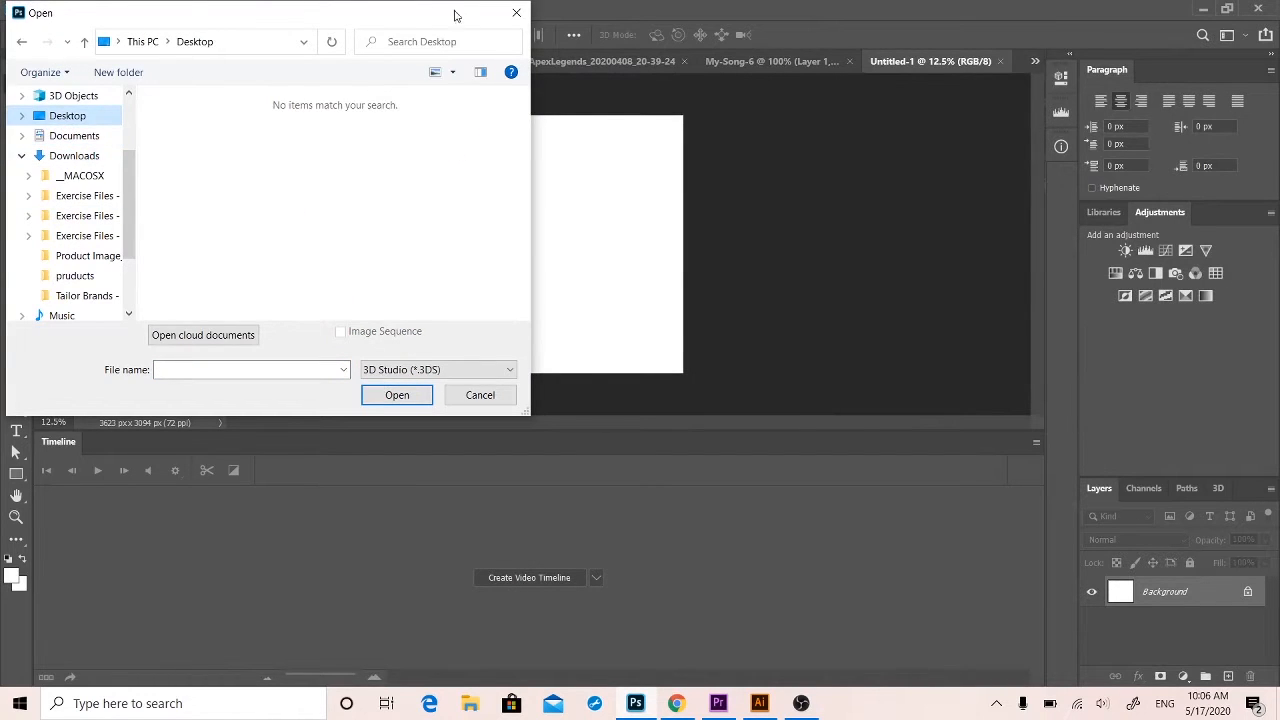
left_click(516, 14)
Switch to File Explorer and bring the video OkBoomer2142_ApexLegends_20200516_18-38-39 from Downloads into Photoshop as its own document.
left_click(620, 61)
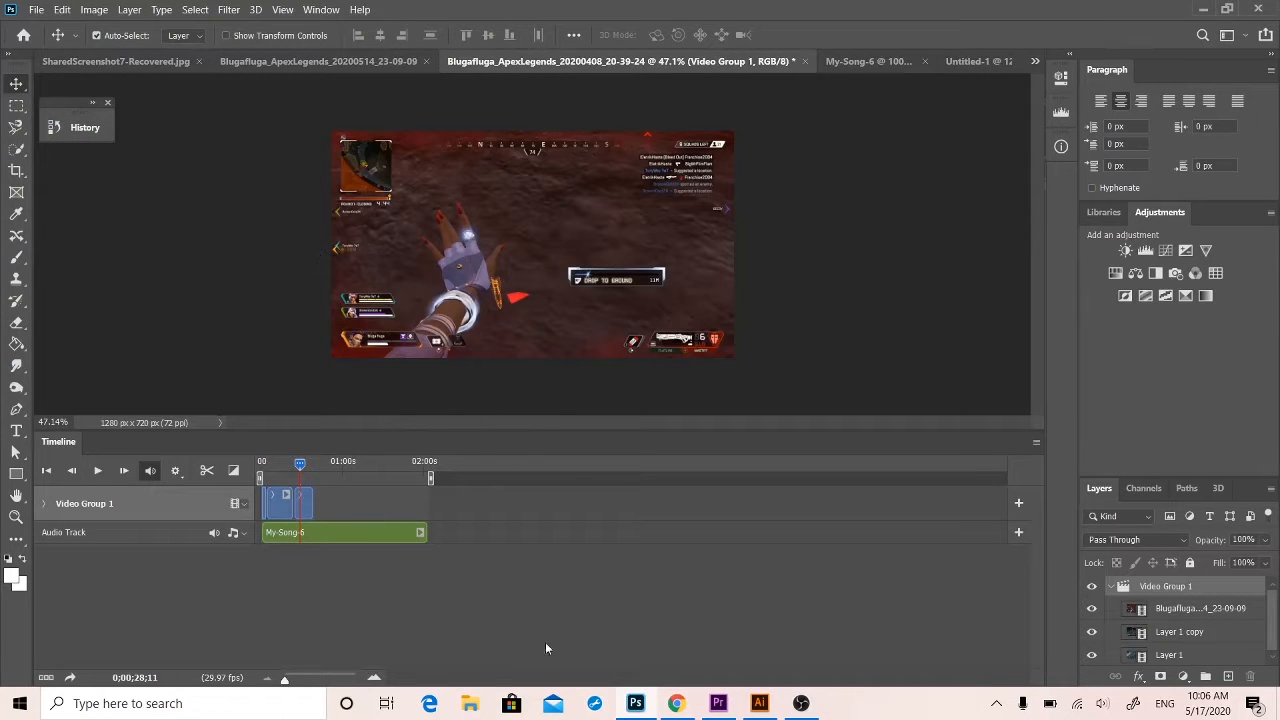
left_click(470, 703)
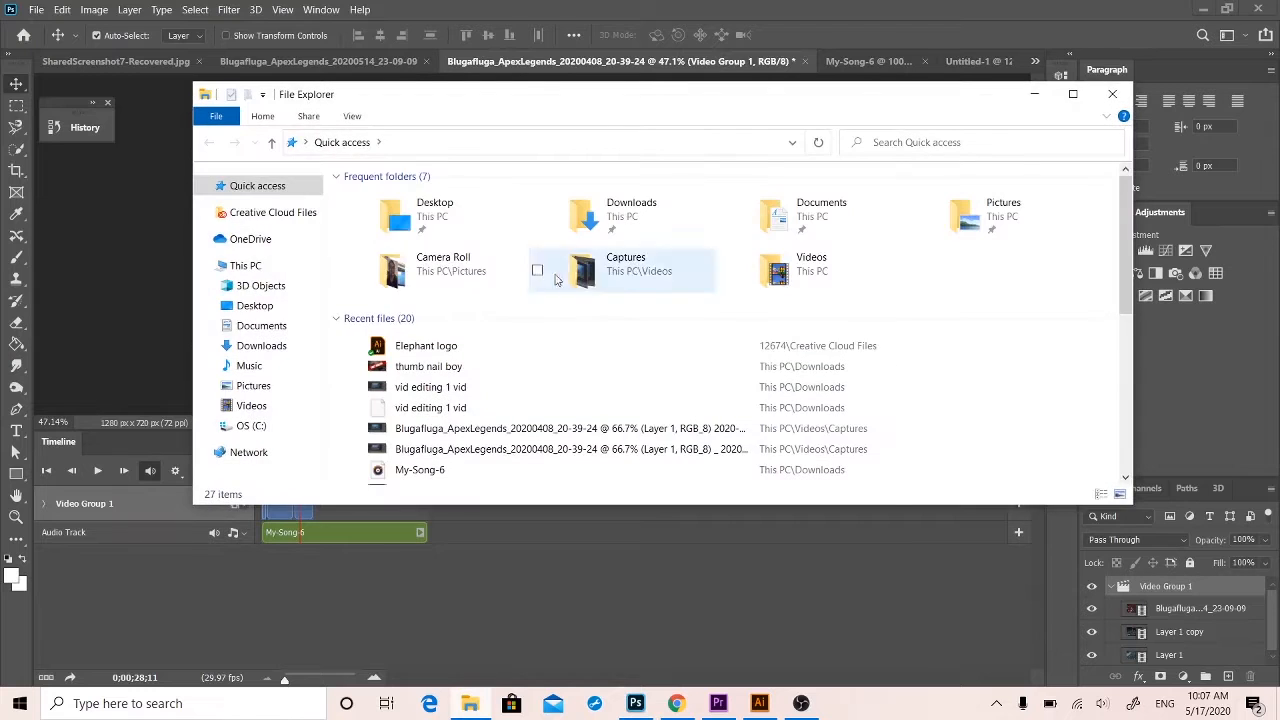
left_click(280, 240)
left_click(275, 305)
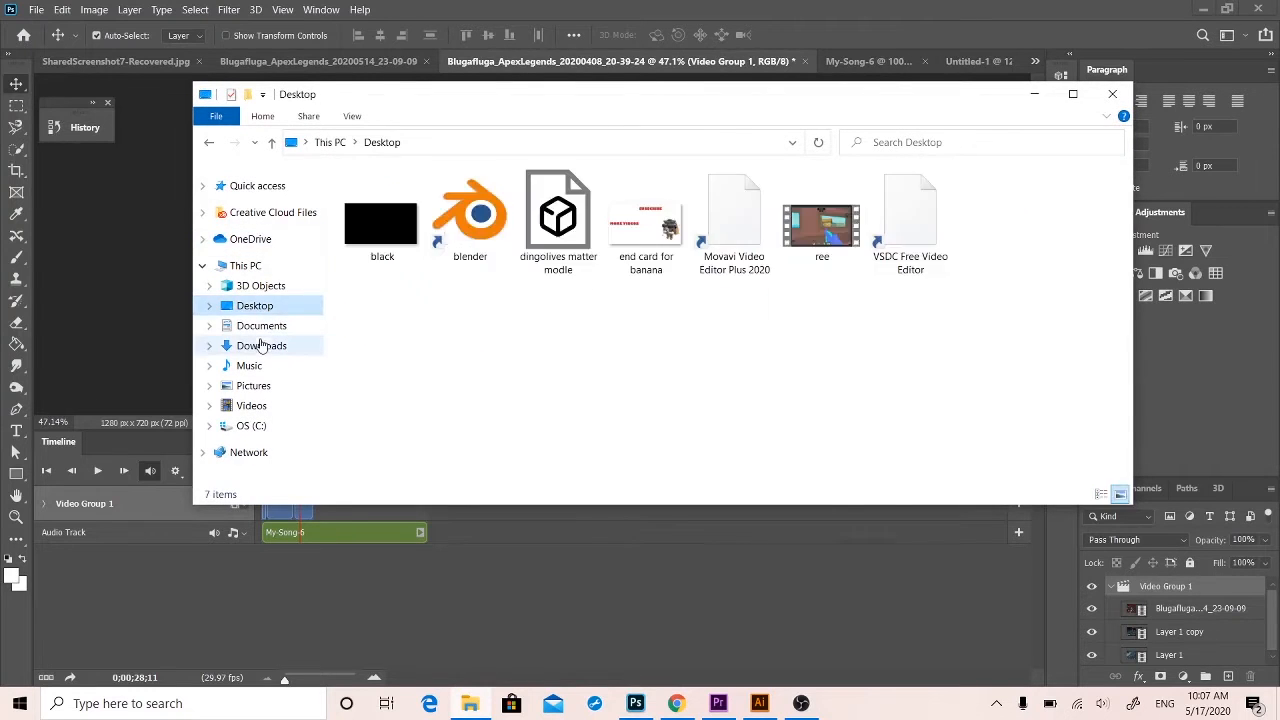
left_click(290, 345)
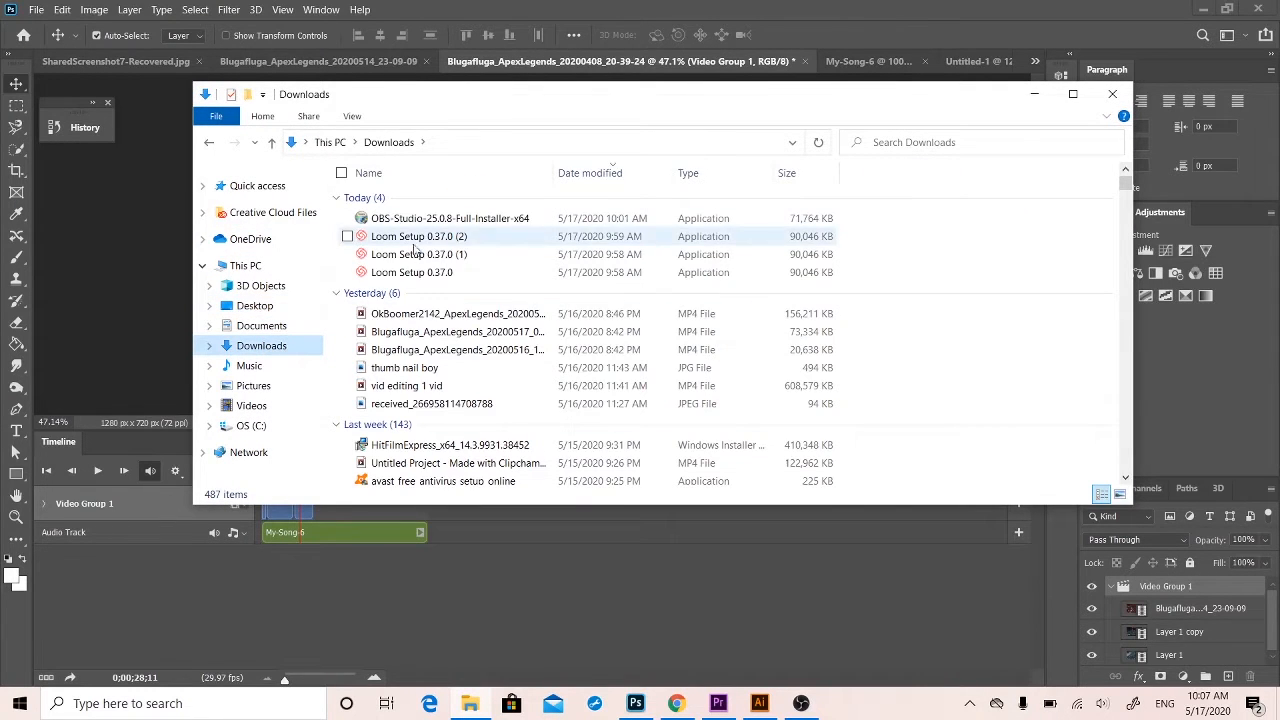
scroll(400, 345, "down", 1)
scroll(397, 345, "down", 2)
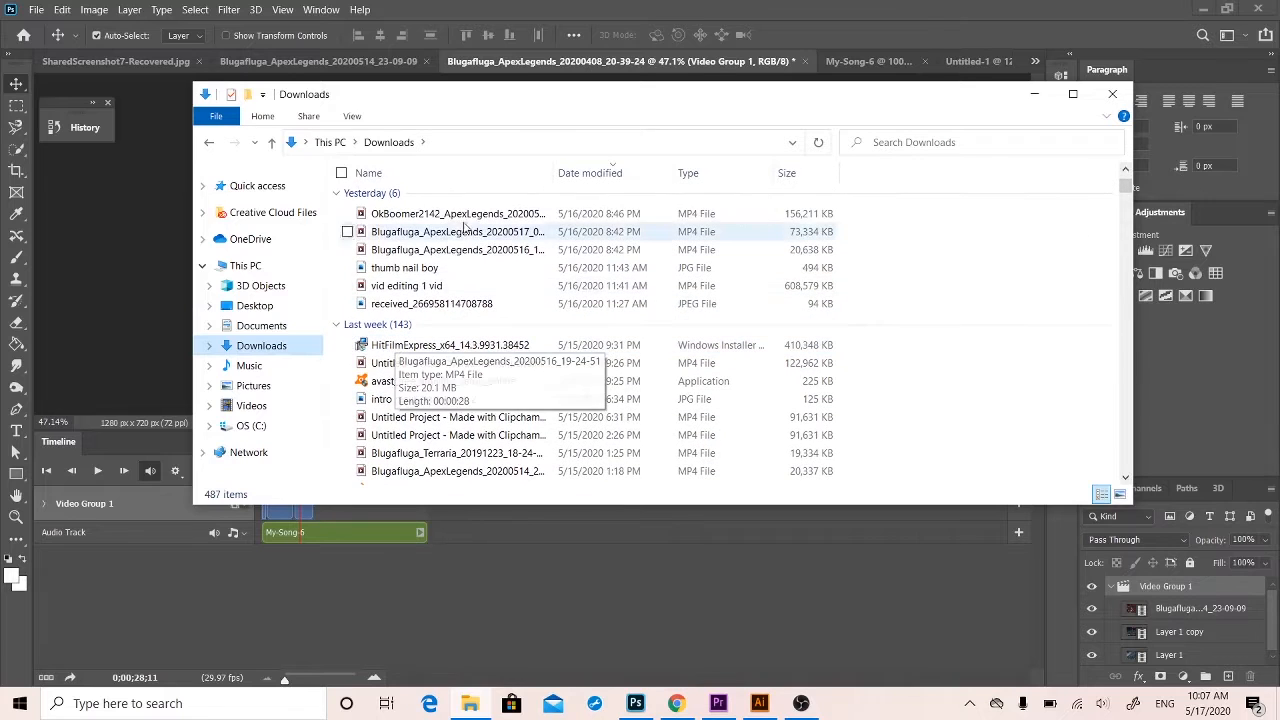
left_click(469, 216)
left_click_drag(469, 216, 410, 575)
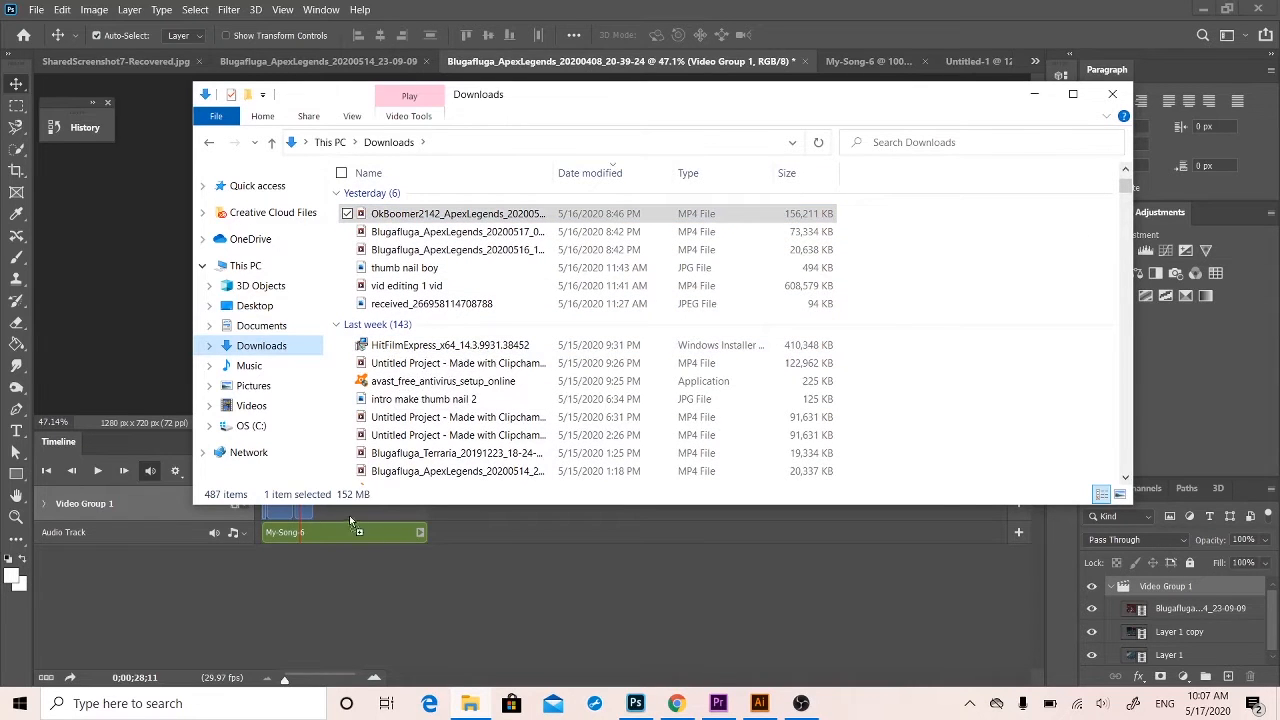
left_click_drag(349, 515, 337, 515)
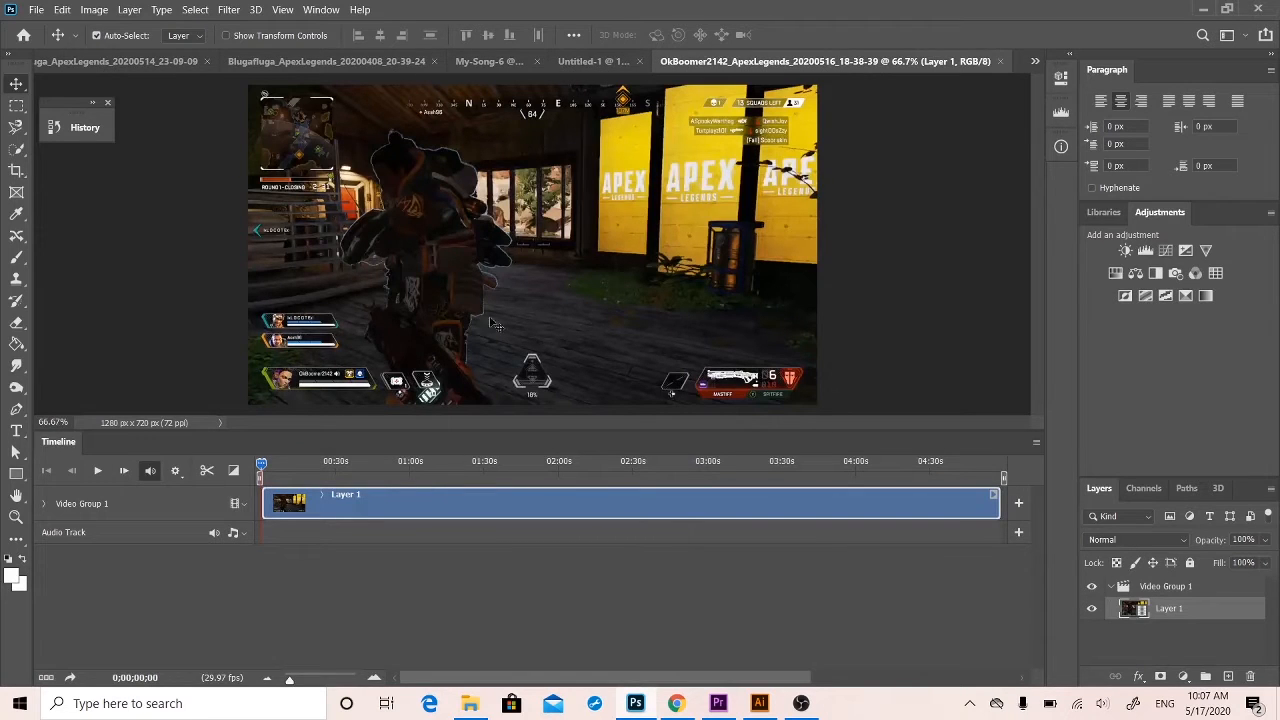
Paste the copied OkBoomer2142 clip after the last clip of Video Group 1 in the Blugafluga_ApexLegends_20200408_20-39-24 document.
left_click(599, 61)
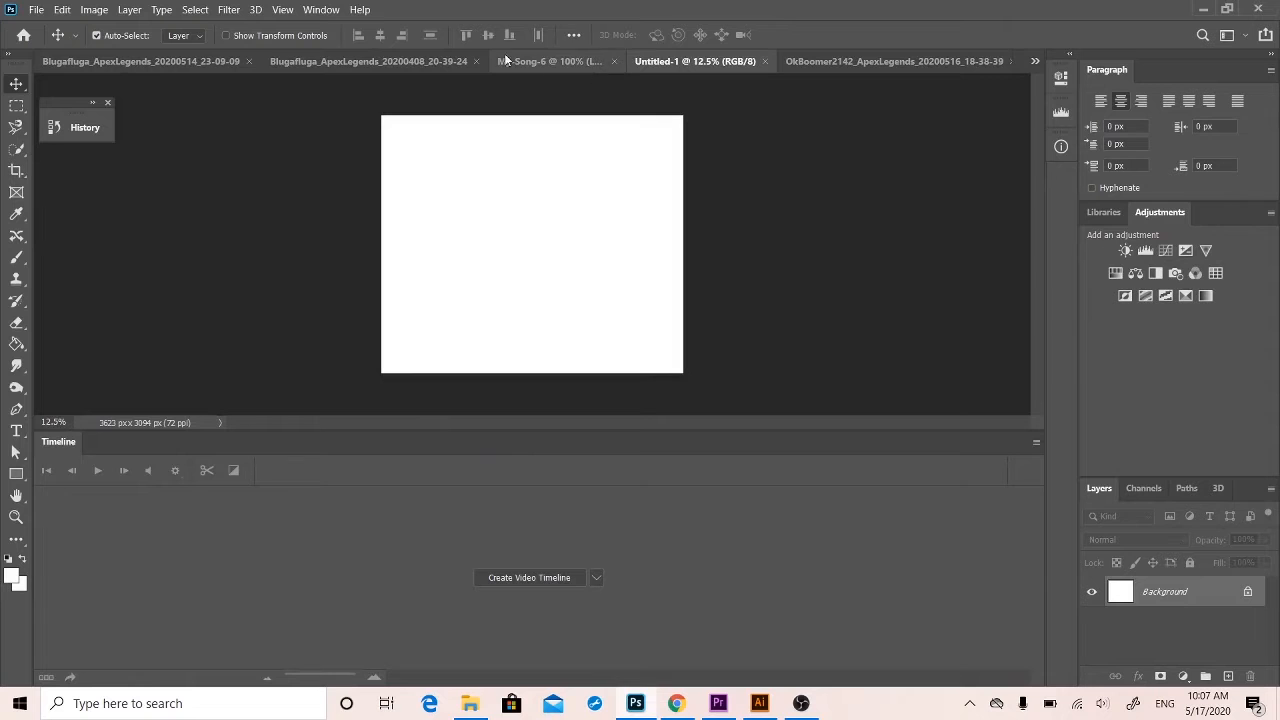
left_click(431, 64)
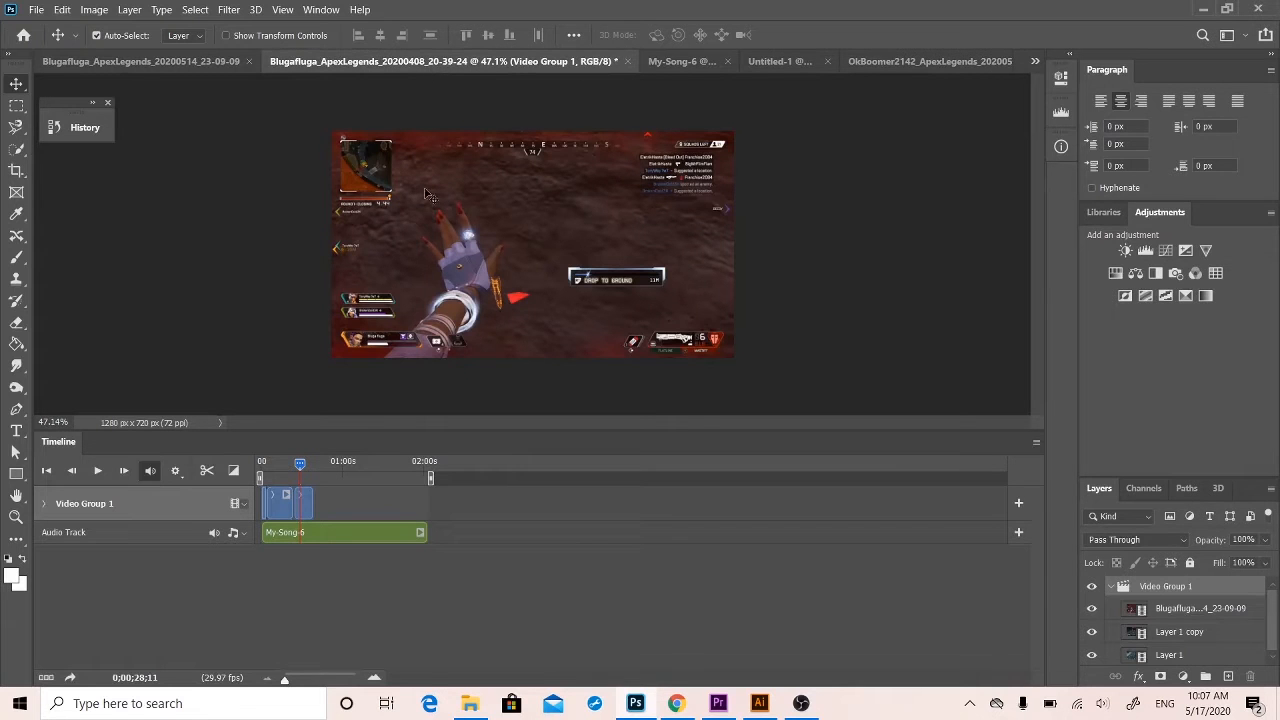
left_click(404, 532)
left_click(310, 506)
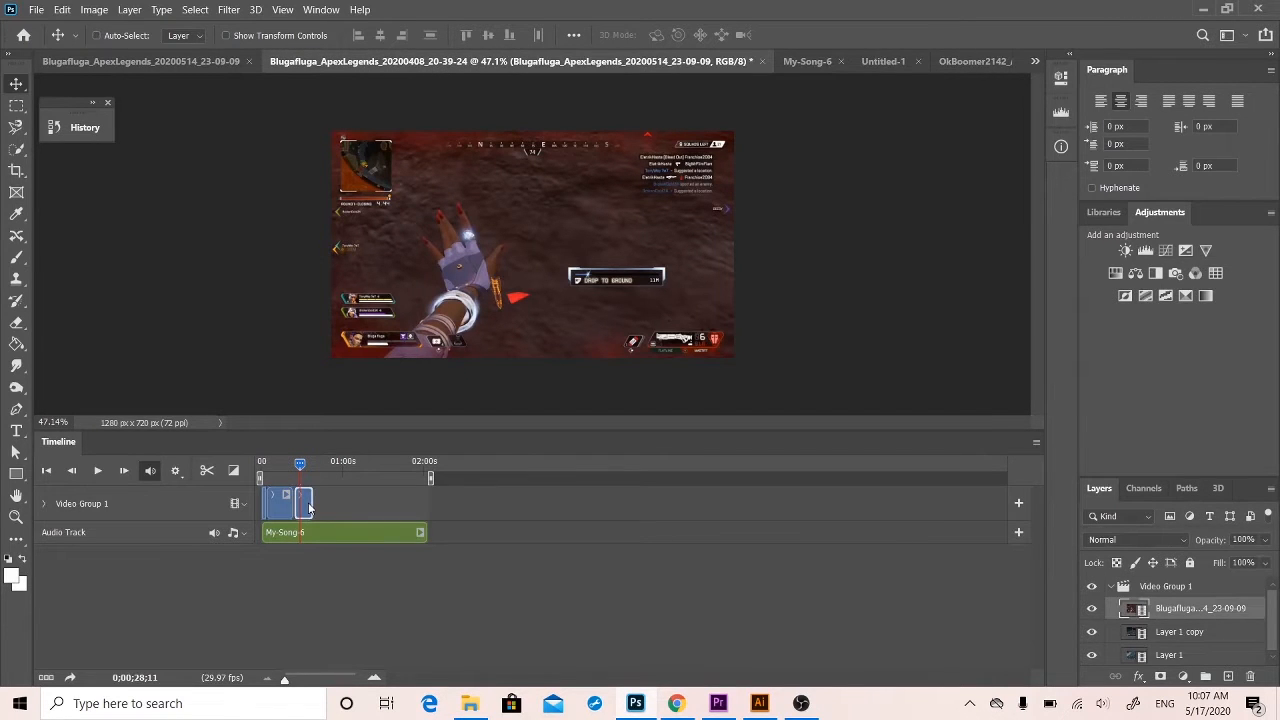
key("ctrl+v")
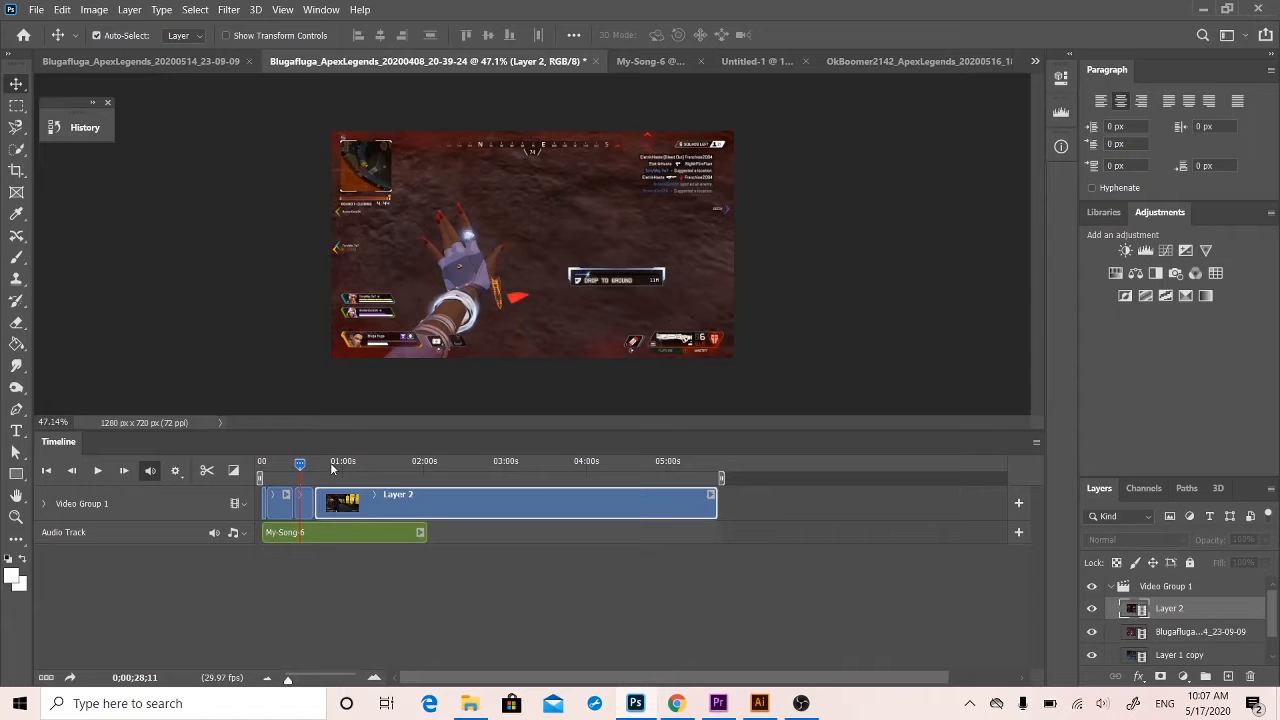
Preview the pasted clip from about the three-minute mark and move the playhead to about 0;03;17;24.
left_click_drag(331, 464, 509, 450)
key("space")
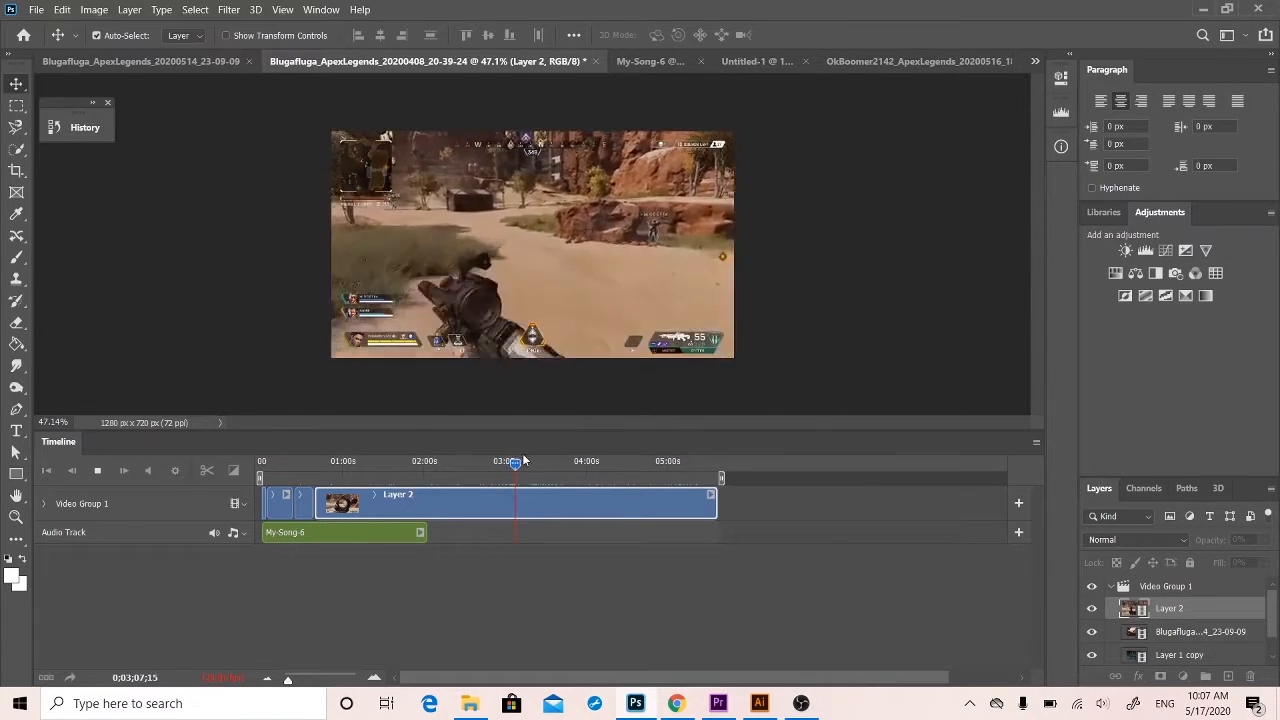
mouse_move(516, 465)
left_mouse_down()
mouse_move(543, 467)
mouse_move(530, 465)
left_mouse_up()
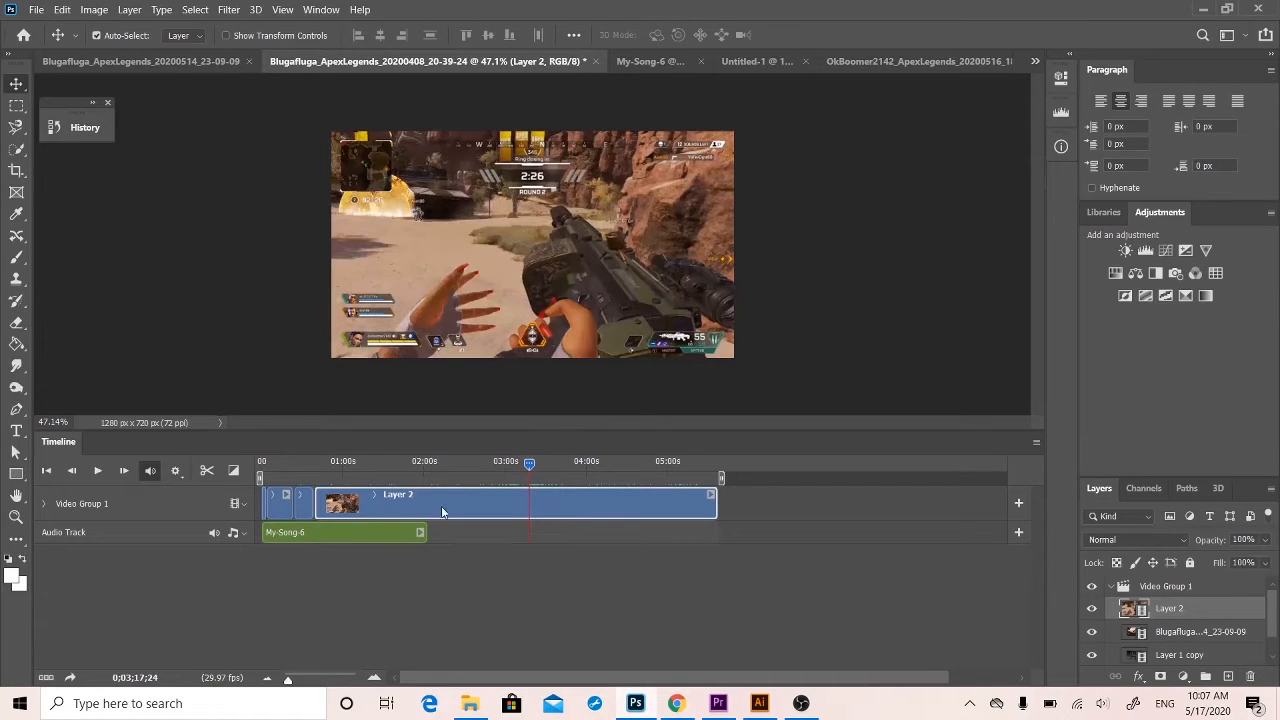
Trim the start of the Layer 2 clip to about 0;03;11;27 and, once it has shifted back, its end to about 0;00;55;28.
mouse_move(519, 462)
left_mouse_down()
mouse_move(506, 462)
mouse_move(520, 465)
left_mouse_up()
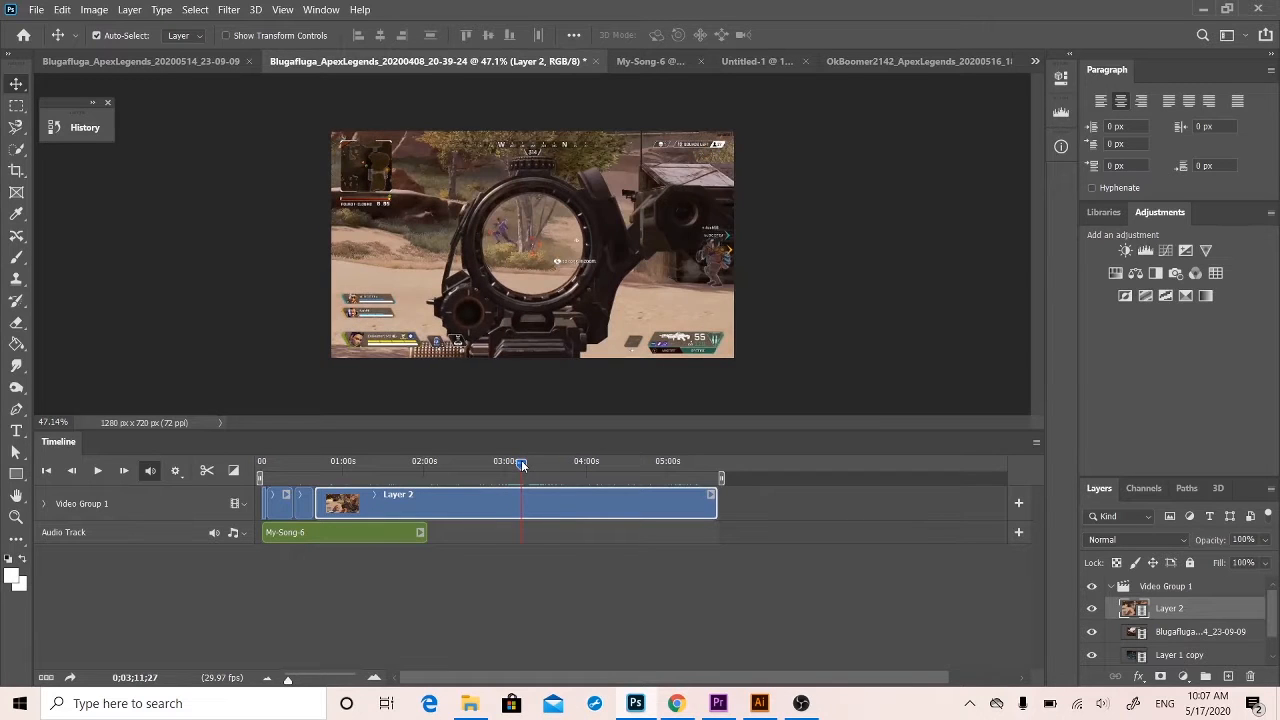
left_click_drag(316, 509, 524, 514)
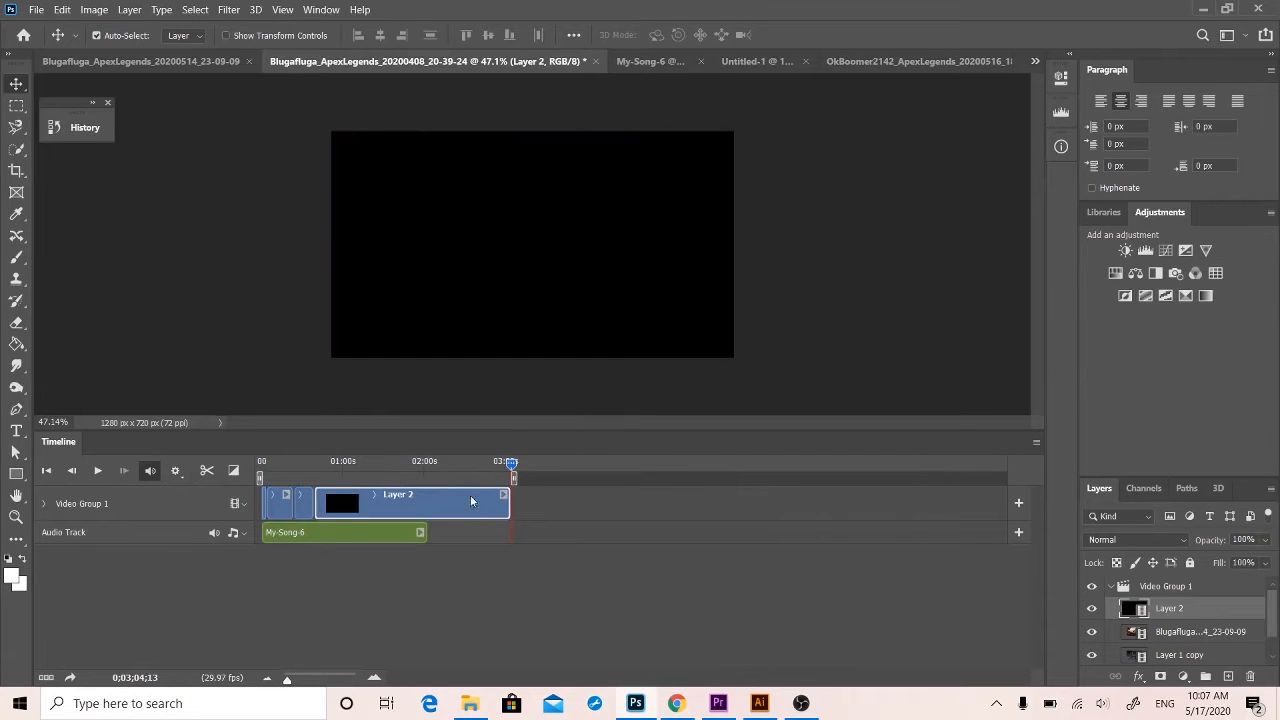
mouse_move(340, 465)
left_mouse_down()
mouse_move(328, 466)
mouse_move(378, 466)
mouse_move(340, 462)
left_mouse_up()
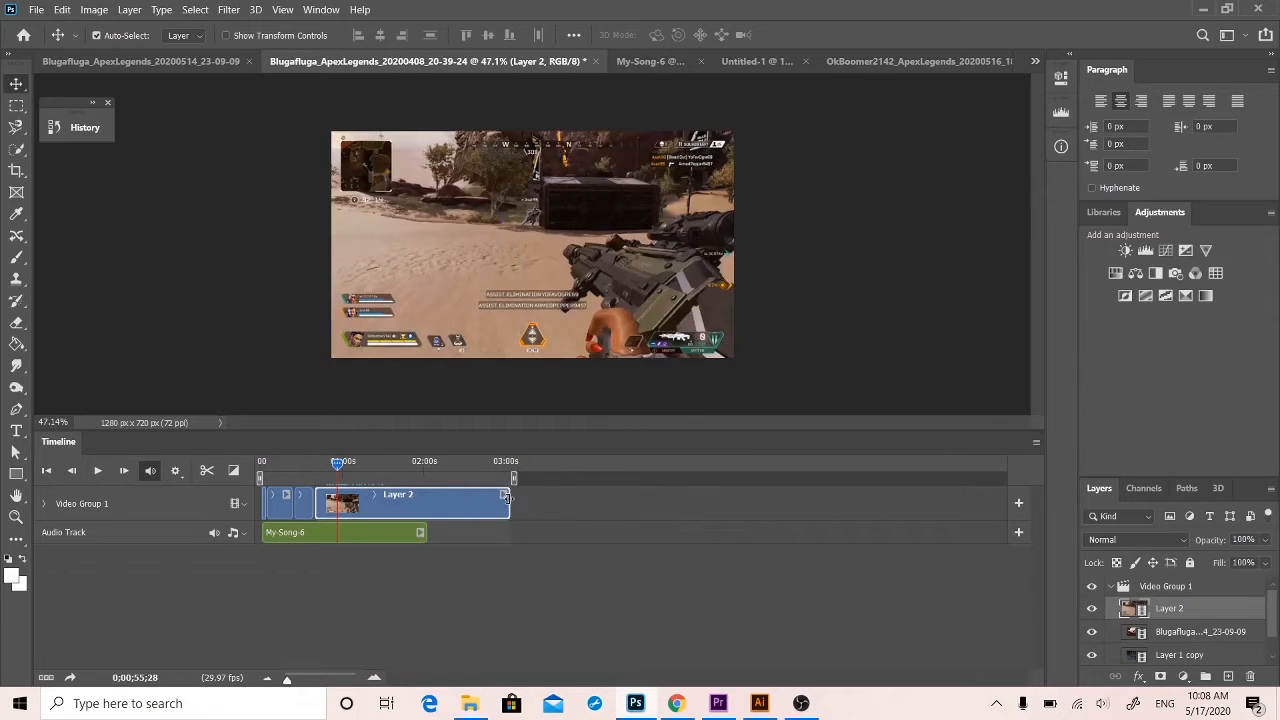
left_click_drag(506, 497, 333, 508)
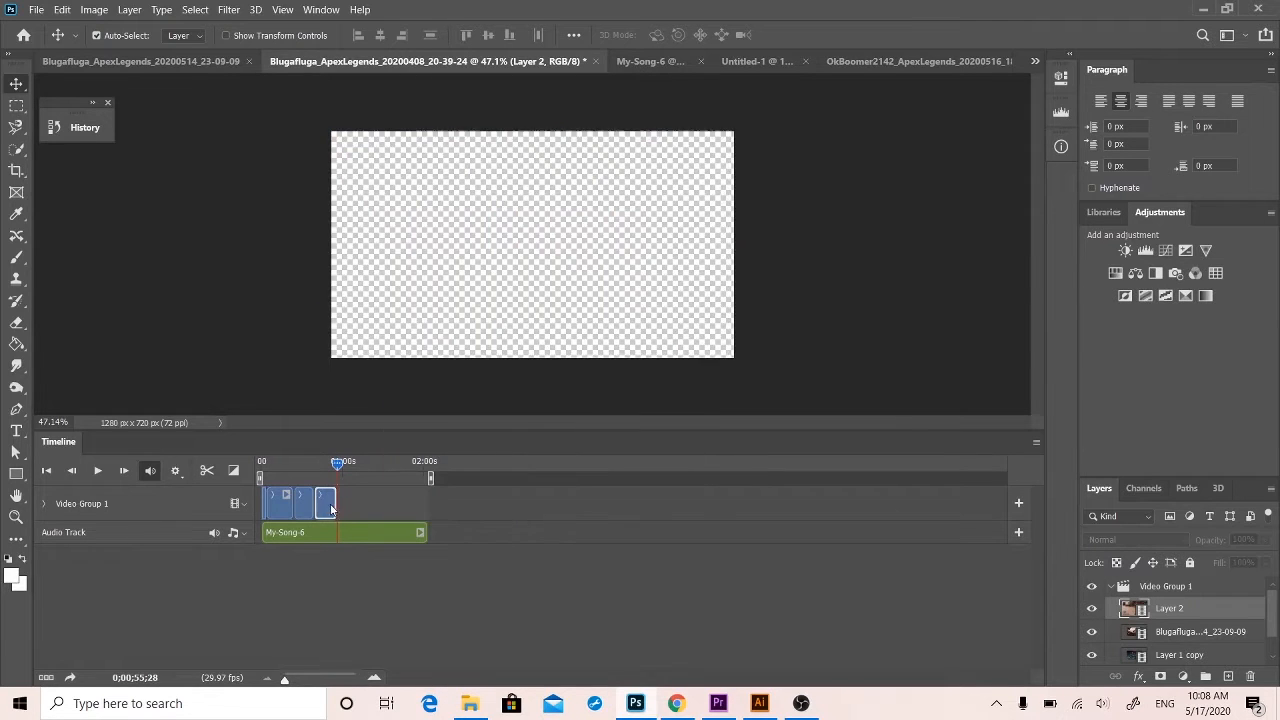
Play the cut between the Blugafluga 23-09-09 clip and the Layer 2 clip from about 0;00;35 several times.
left_click_drag(335, 460, 308, 463)
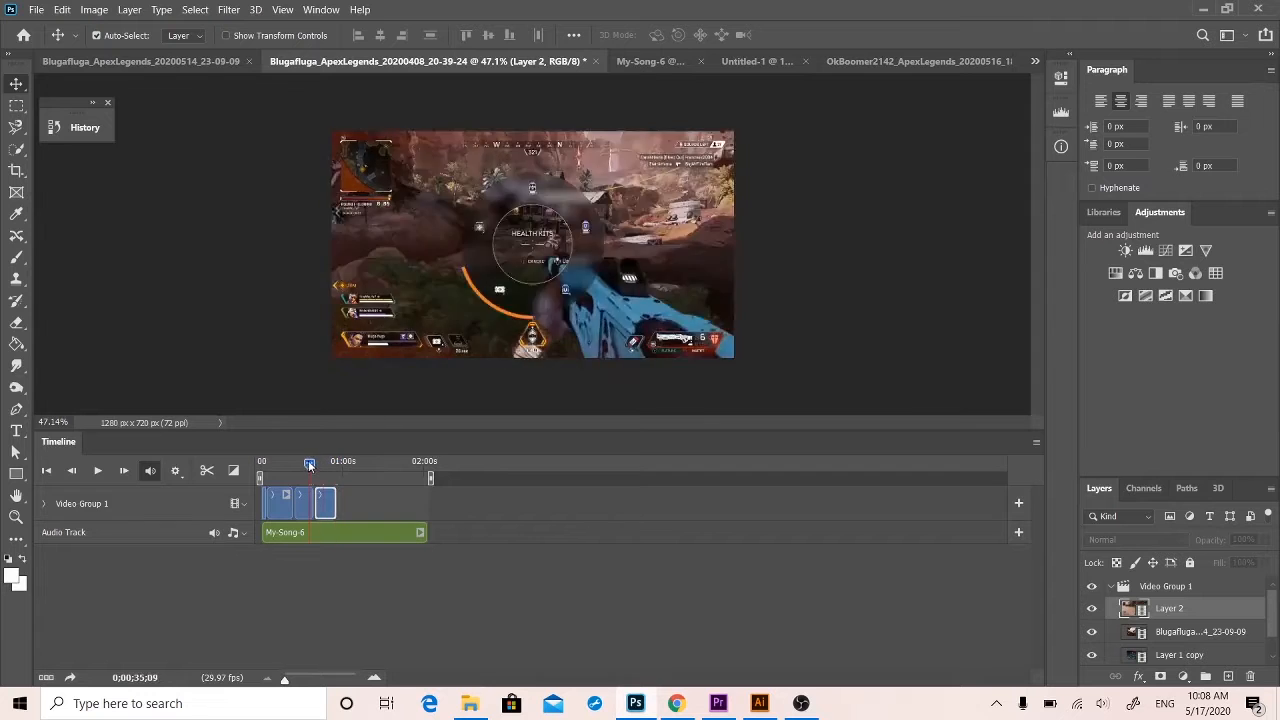
key("space")
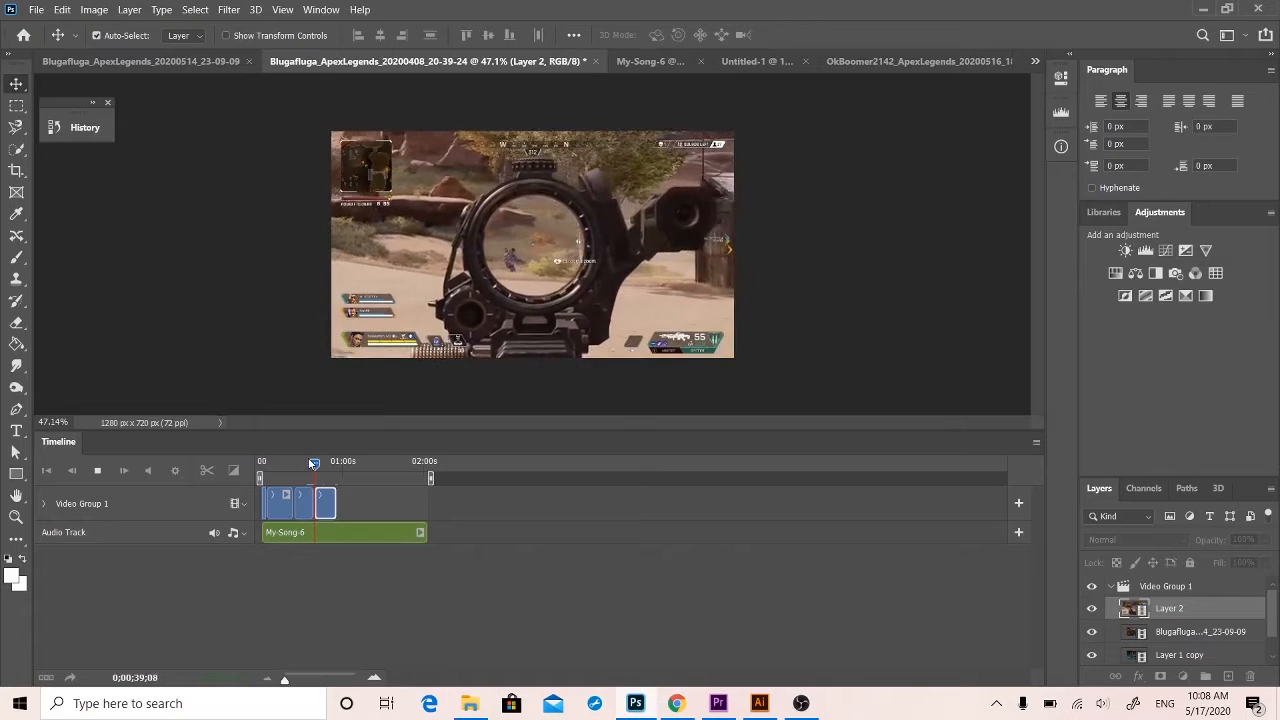
key("space")
left_click_drag(320, 464, 311, 468)
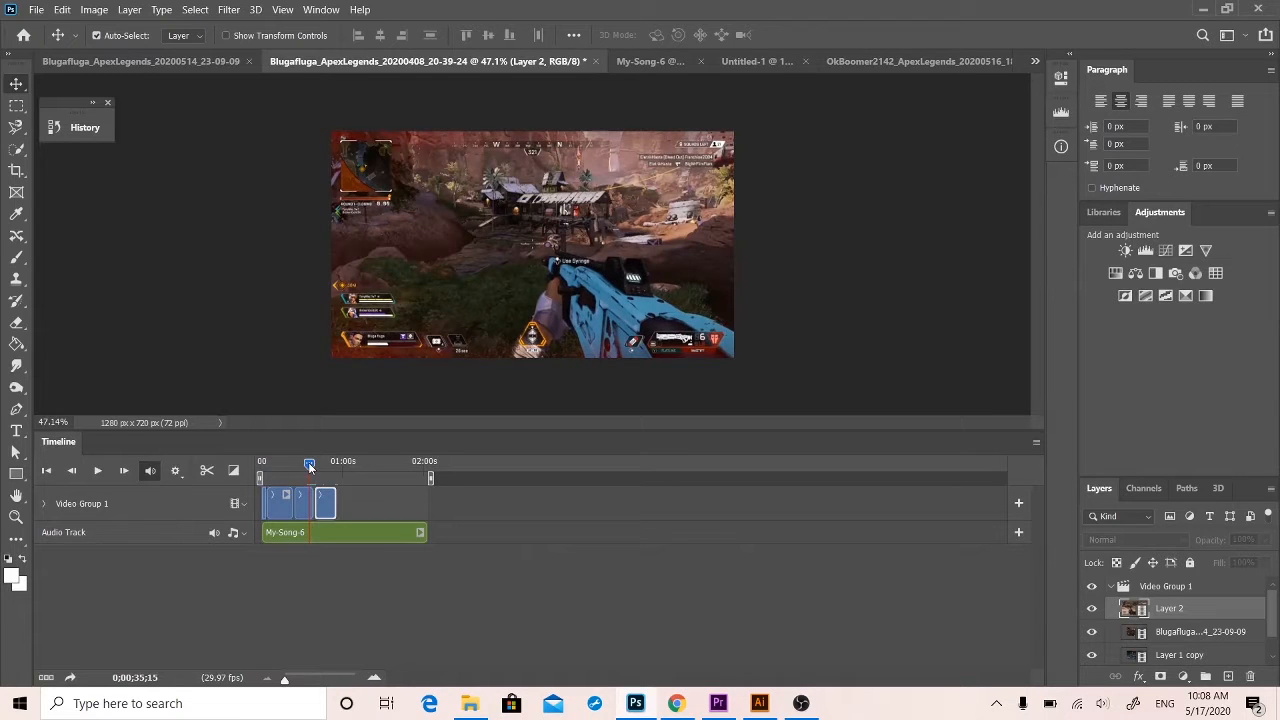
key("space")
key("space")
key("space")
key("space")
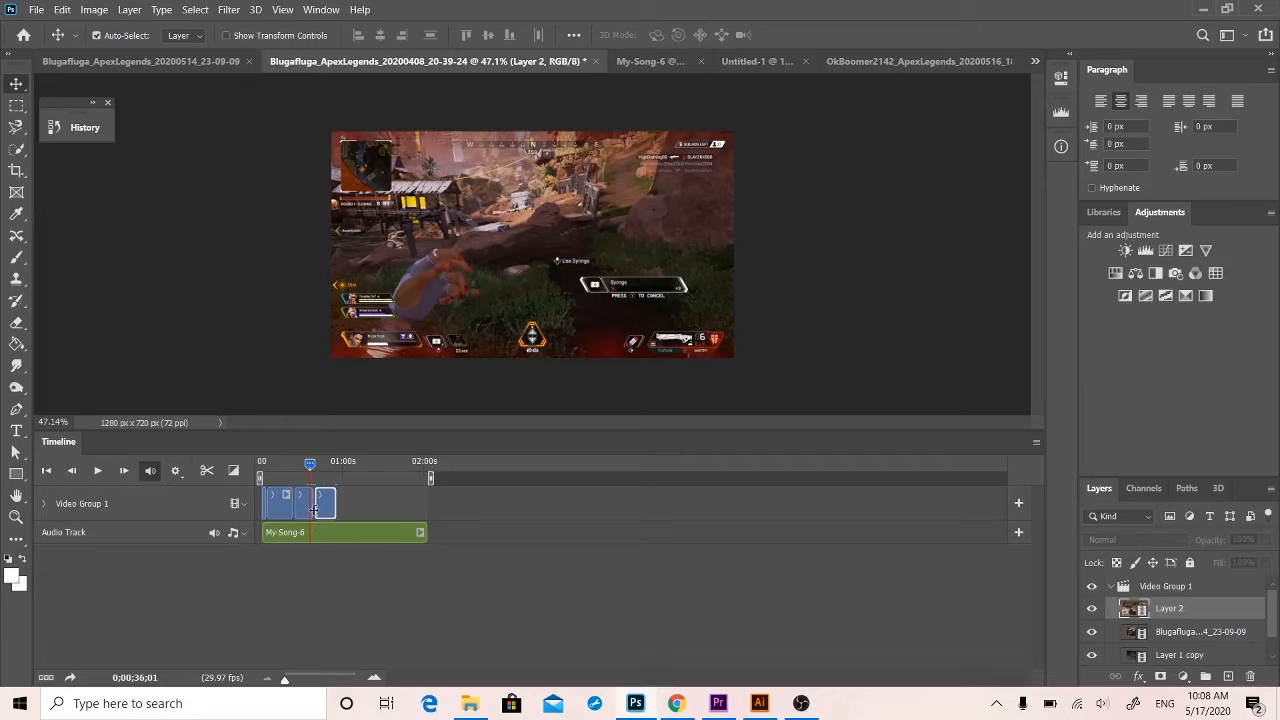
Trim the end of the Blugafluga 23-09-09 clip to about 0;00;36 and play through its cut to Layer 2.
left_click_drag(311, 505, 307, 505)
key("space")
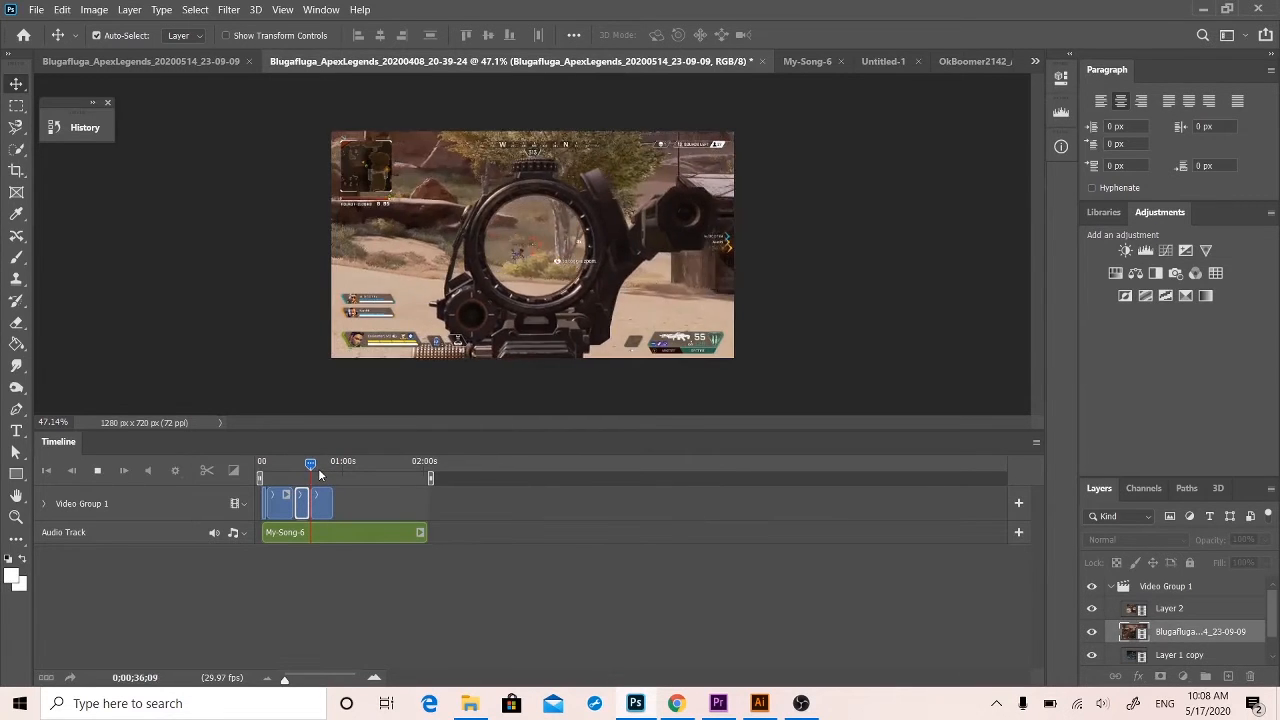
left_click(310, 464)
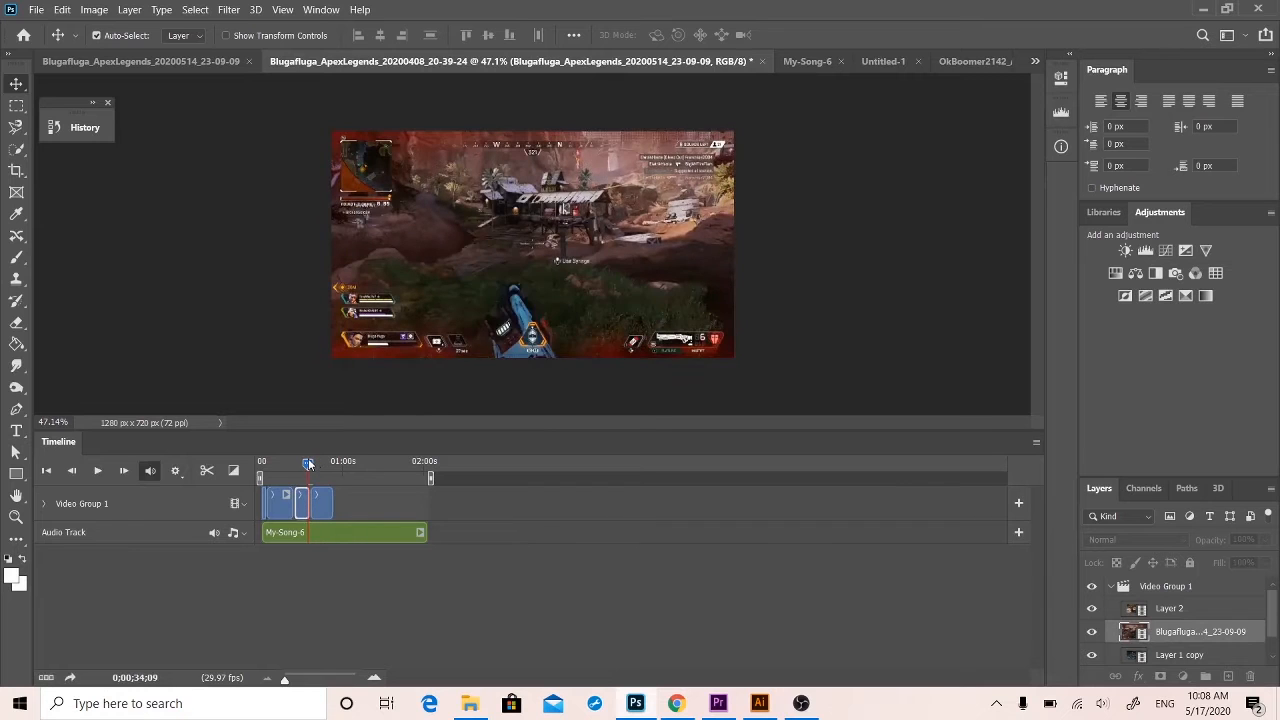
key("space")
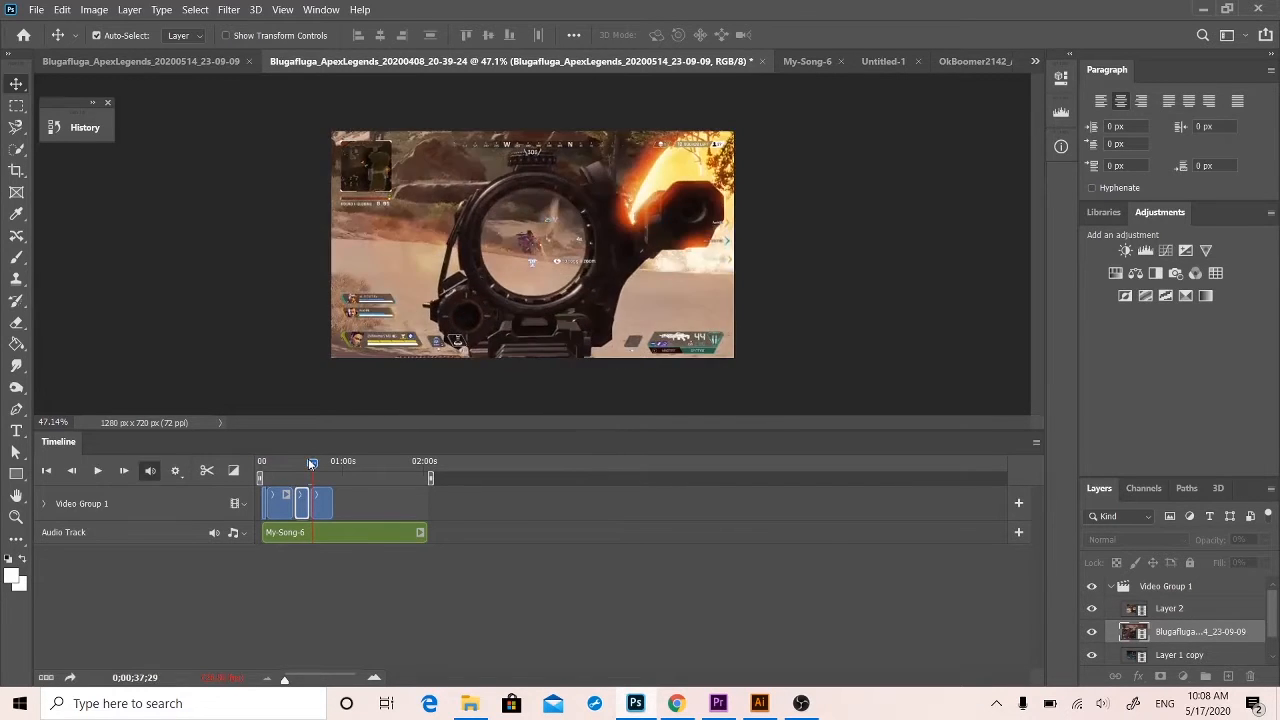
left_click(310, 464)
left_click_drag(310, 464, 302, 464)
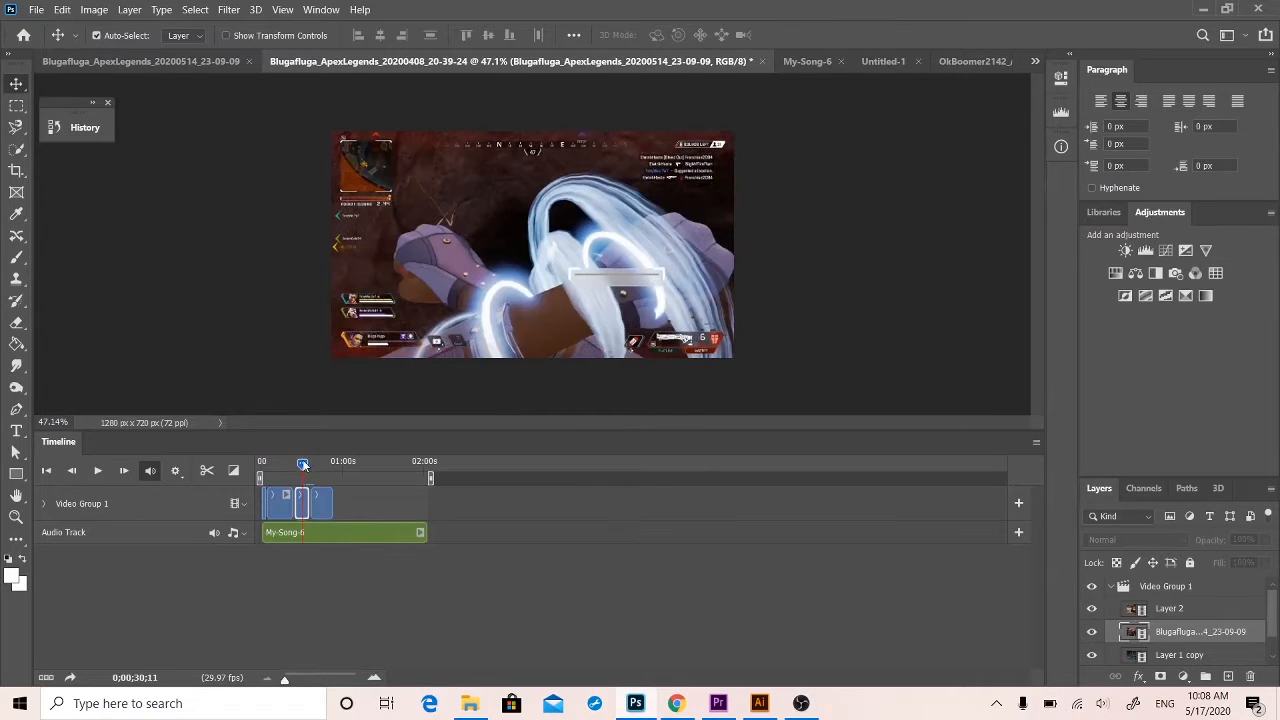
Apply a 1 s Cross Fade between the Blugafluga 23-09-09 clip and Layer 2, and play through it.
left_click(233, 470)
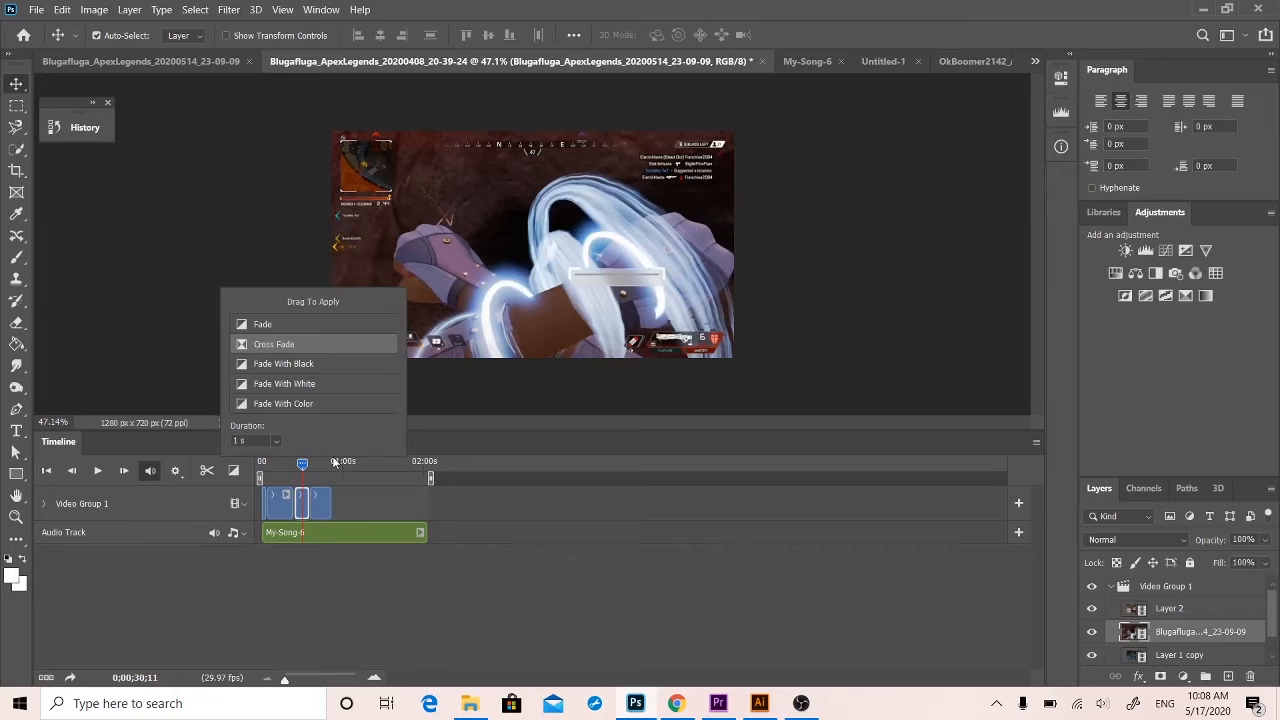
key("space")
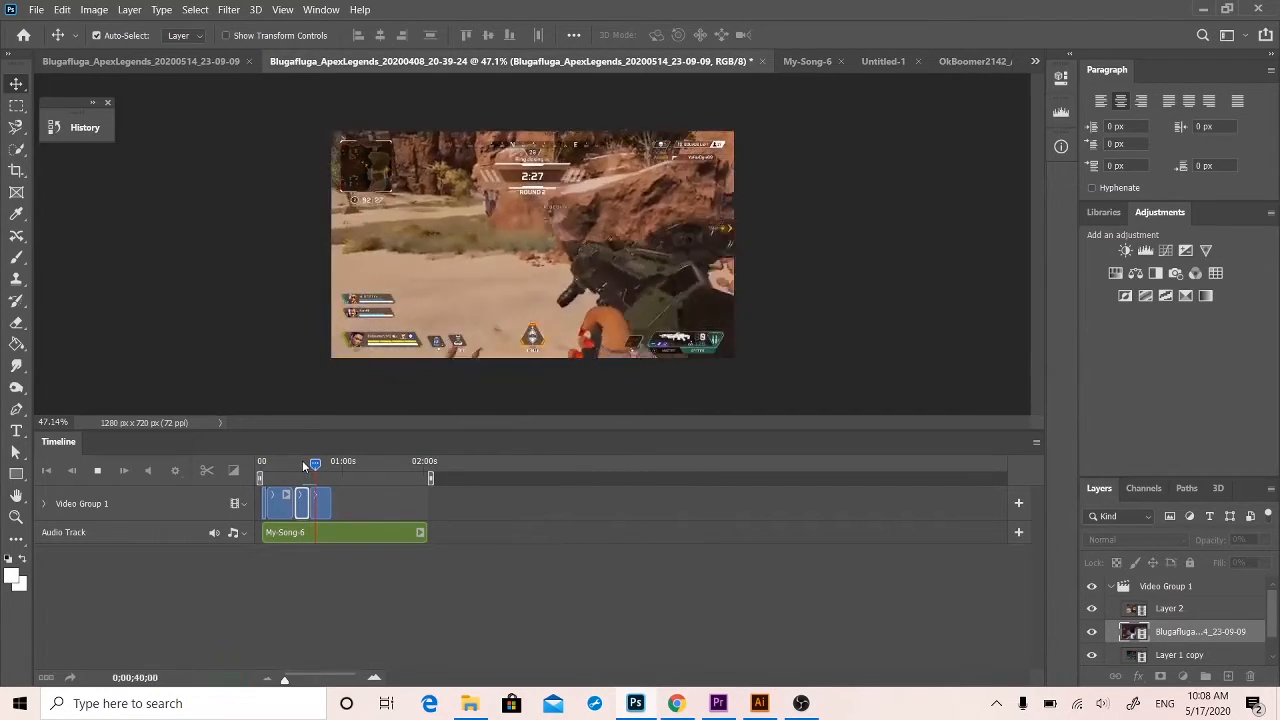
key("space")
left_click(234, 471)
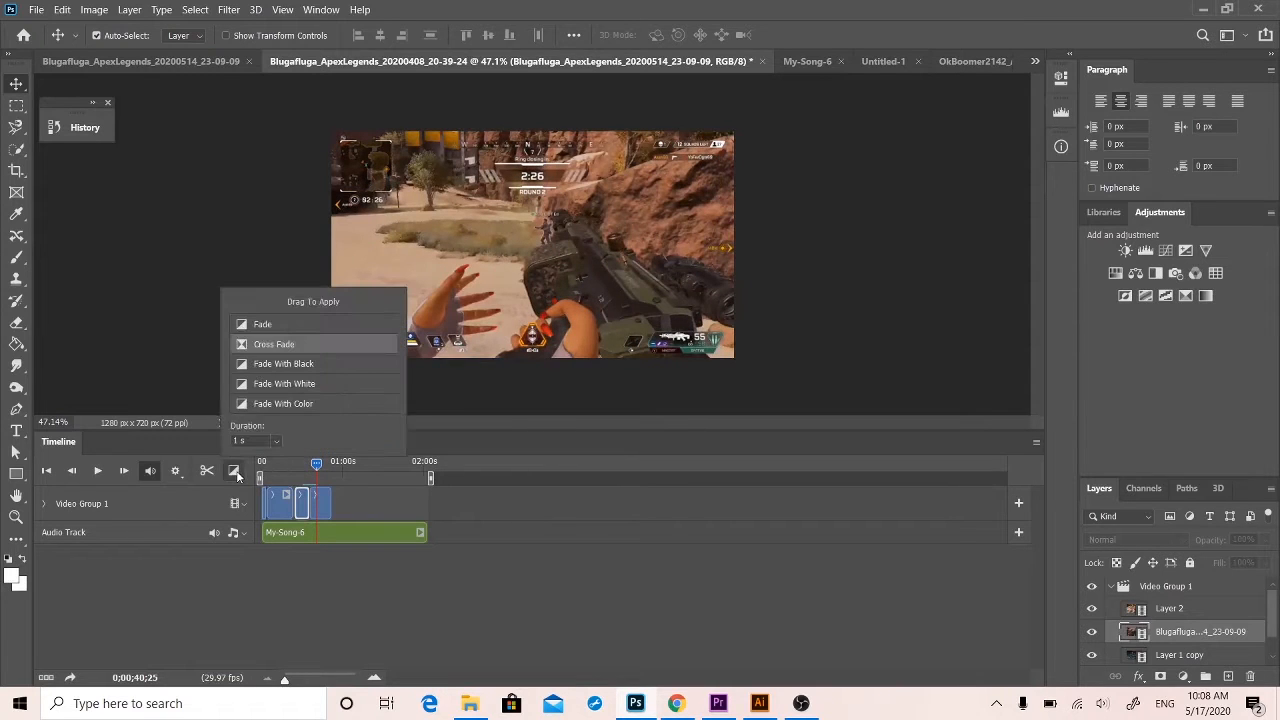
left_click(575, 569)
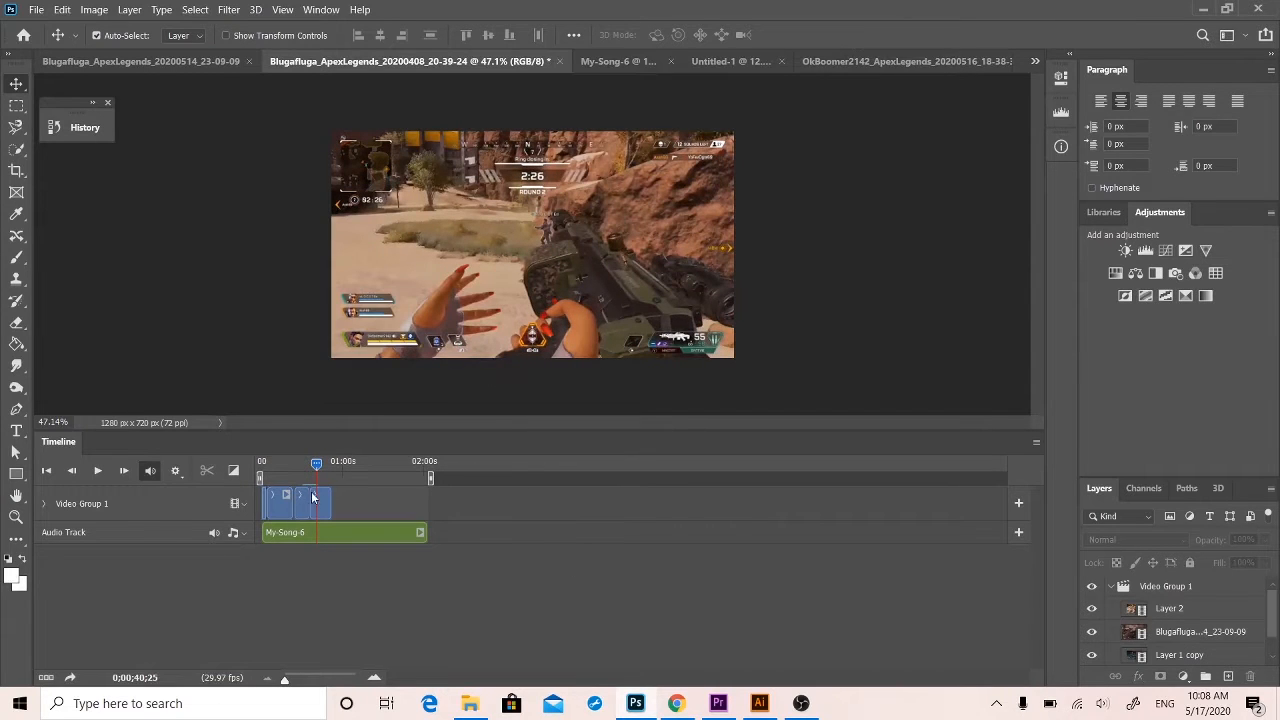
Delete the Cross Fade between the Blugafluga 23-09-09 clip and Layer 2.
left_click(336, 681)
left_click_drag(340, 680, 295, 678)
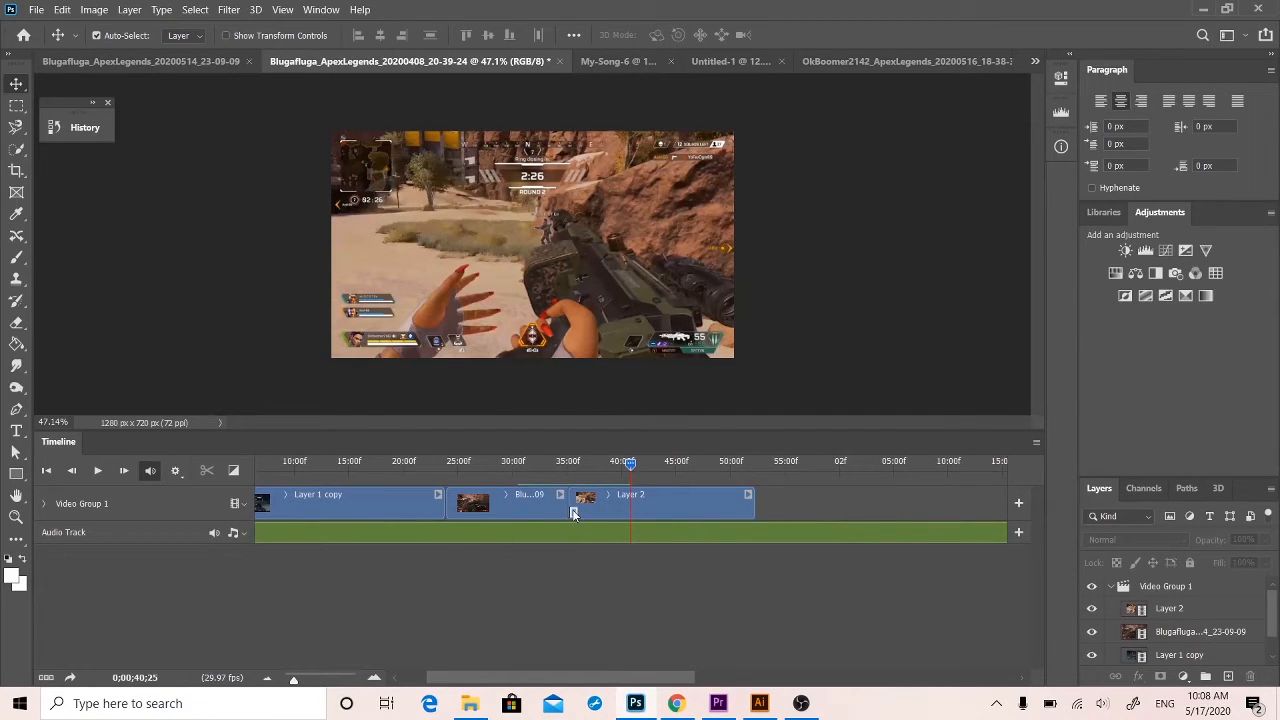
key("Delete")
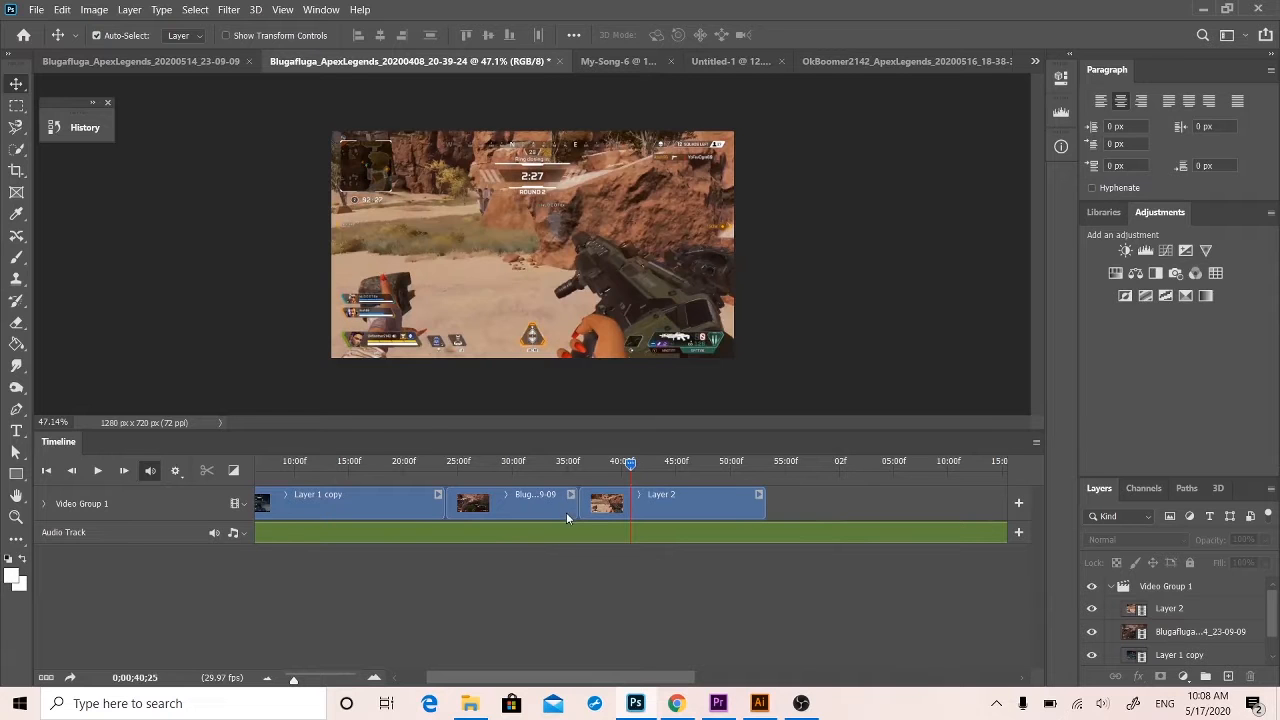
Try merging the first two clips of Video Group 1, Layer 1 and Layer 1 copy, and undo the merge.
left_click_drag(630, 466, 430, 456)
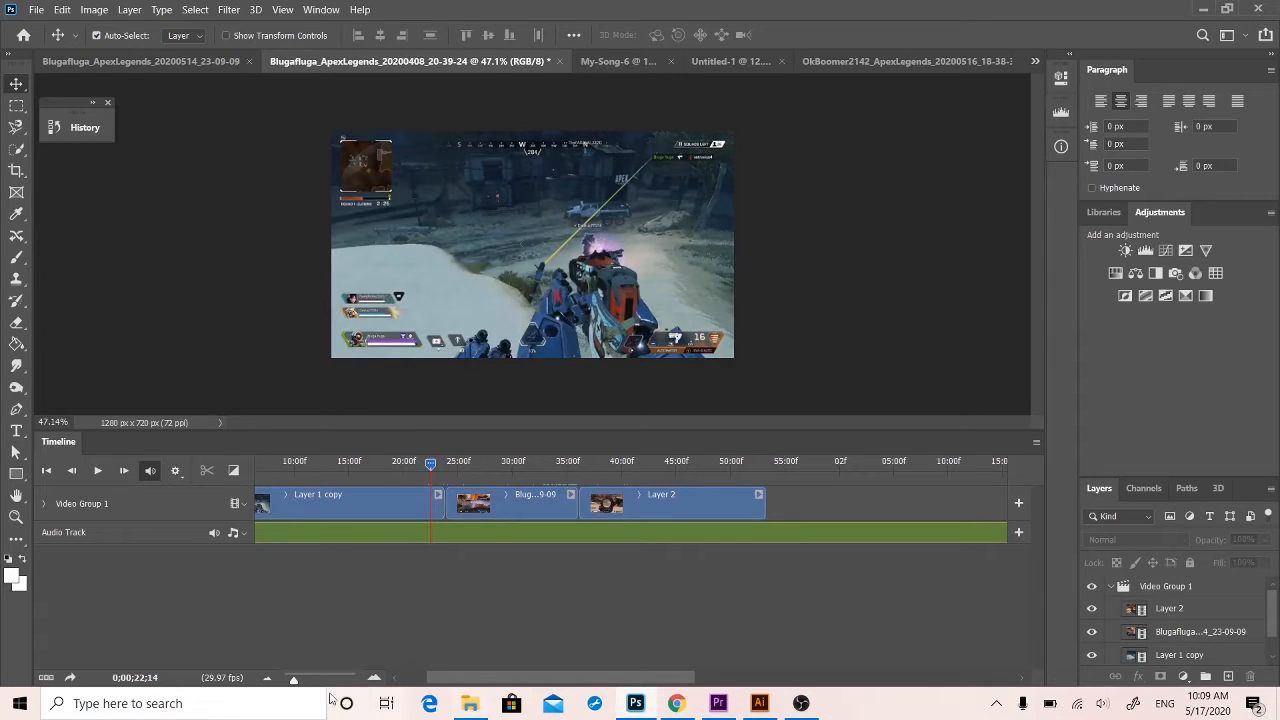
left_click_drag(551, 677, 426, 654)
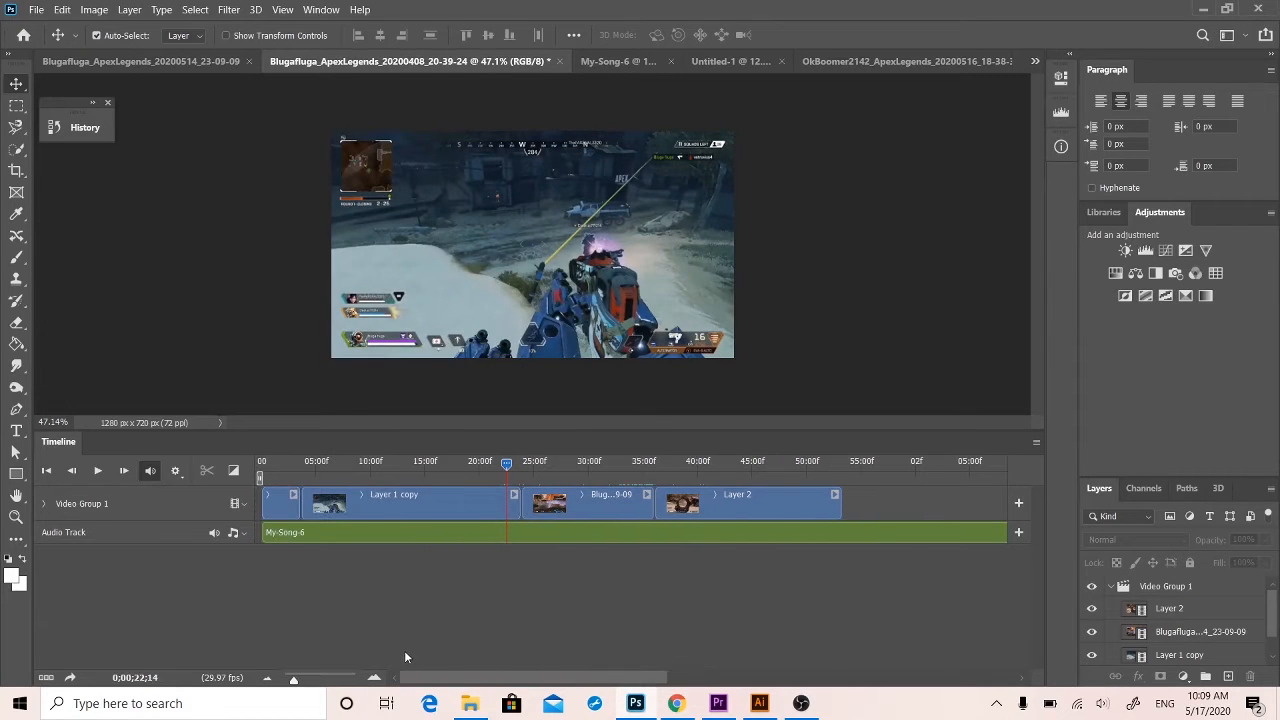
left_click(289, 505)
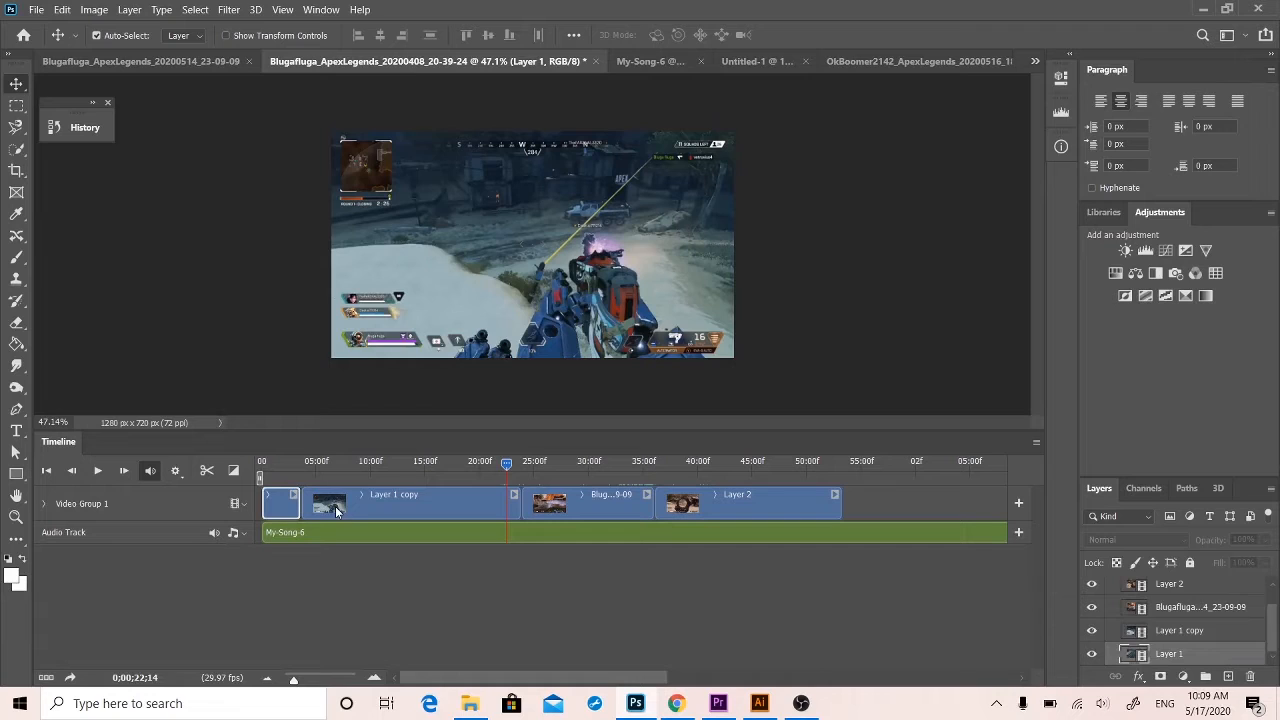
left_click(335, 506)
key("ctrl+e")
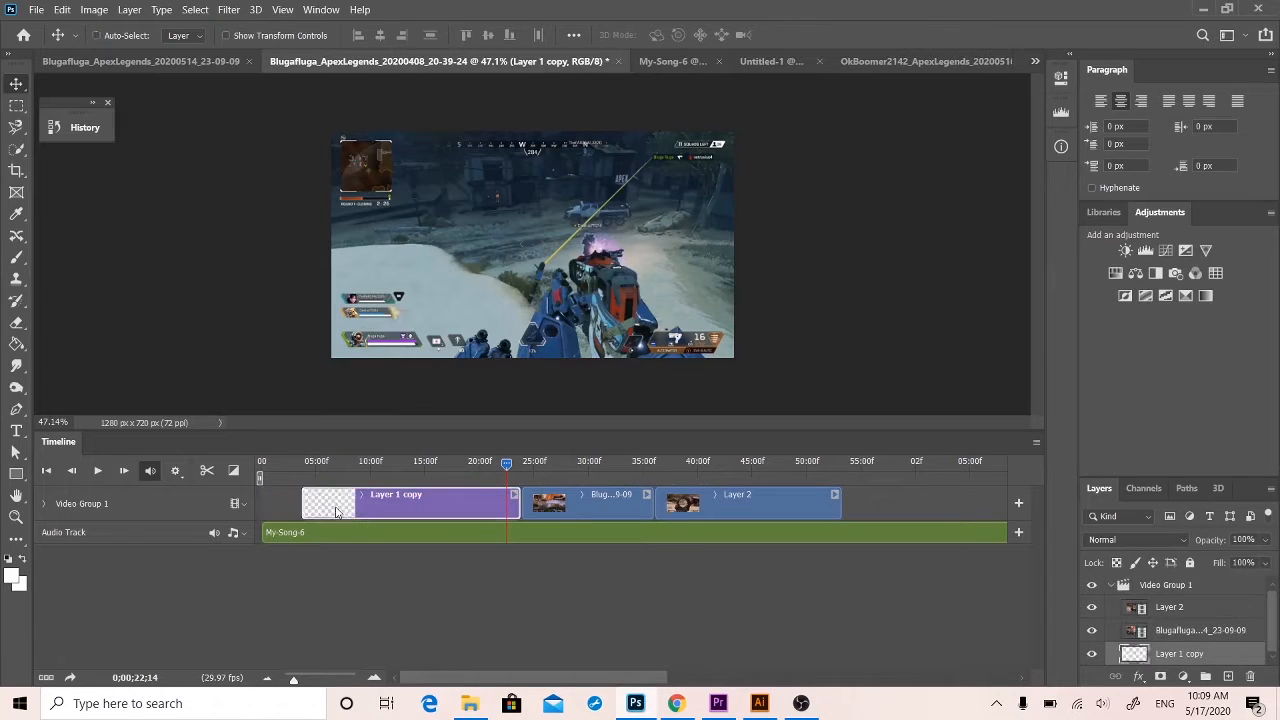
key("ctrl+z")
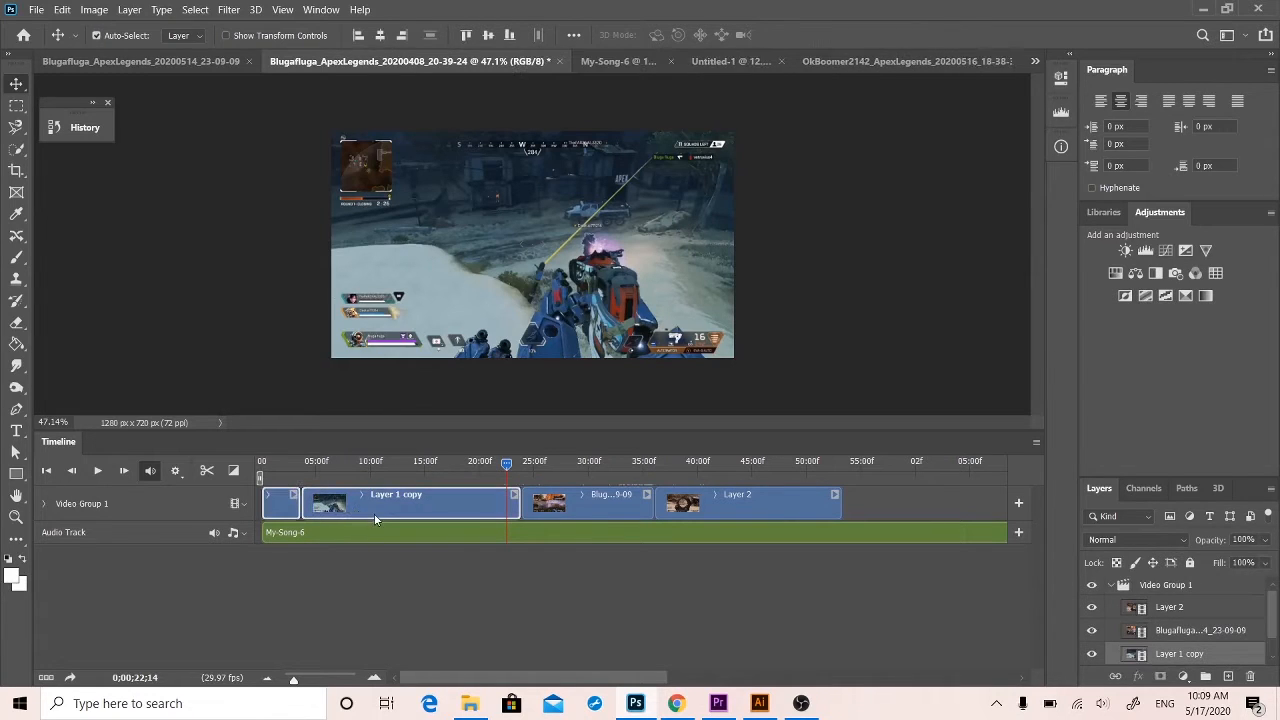
Play the beginning of the edited video from the start of the timeline for a couple of seconds.
left_click_drag(512, 463, 207, 457)
key("space")
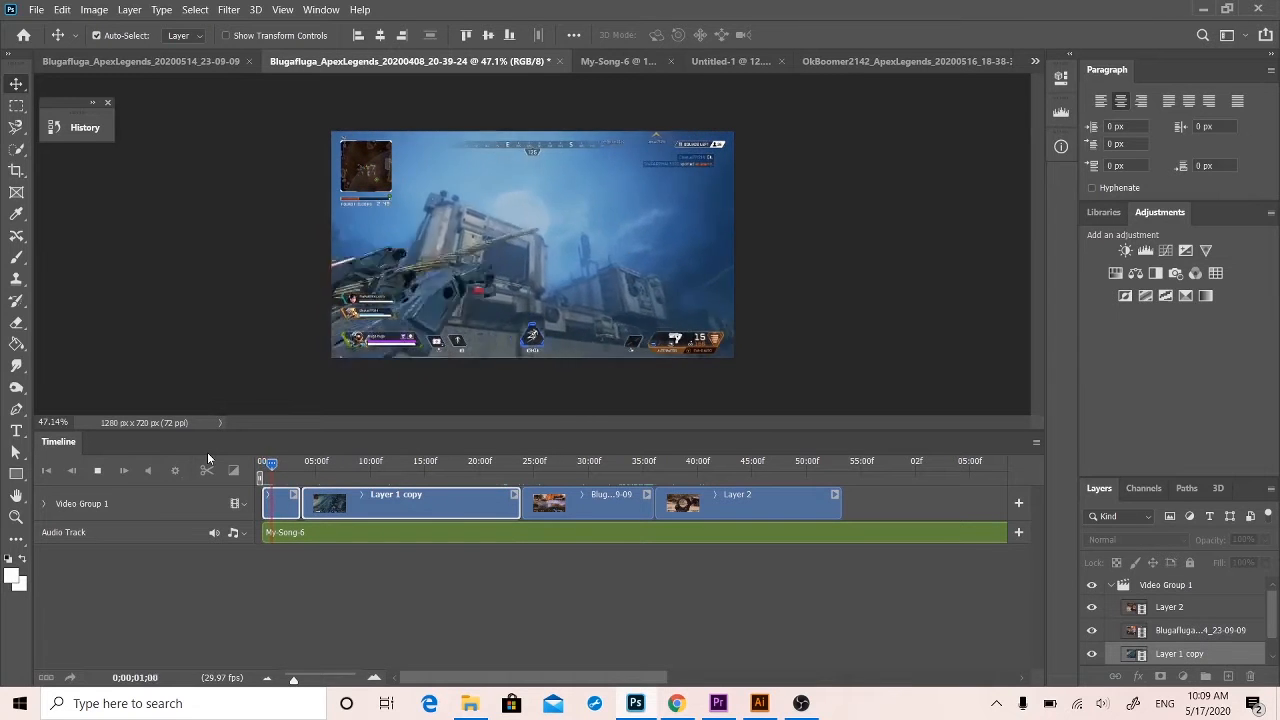
key("space")
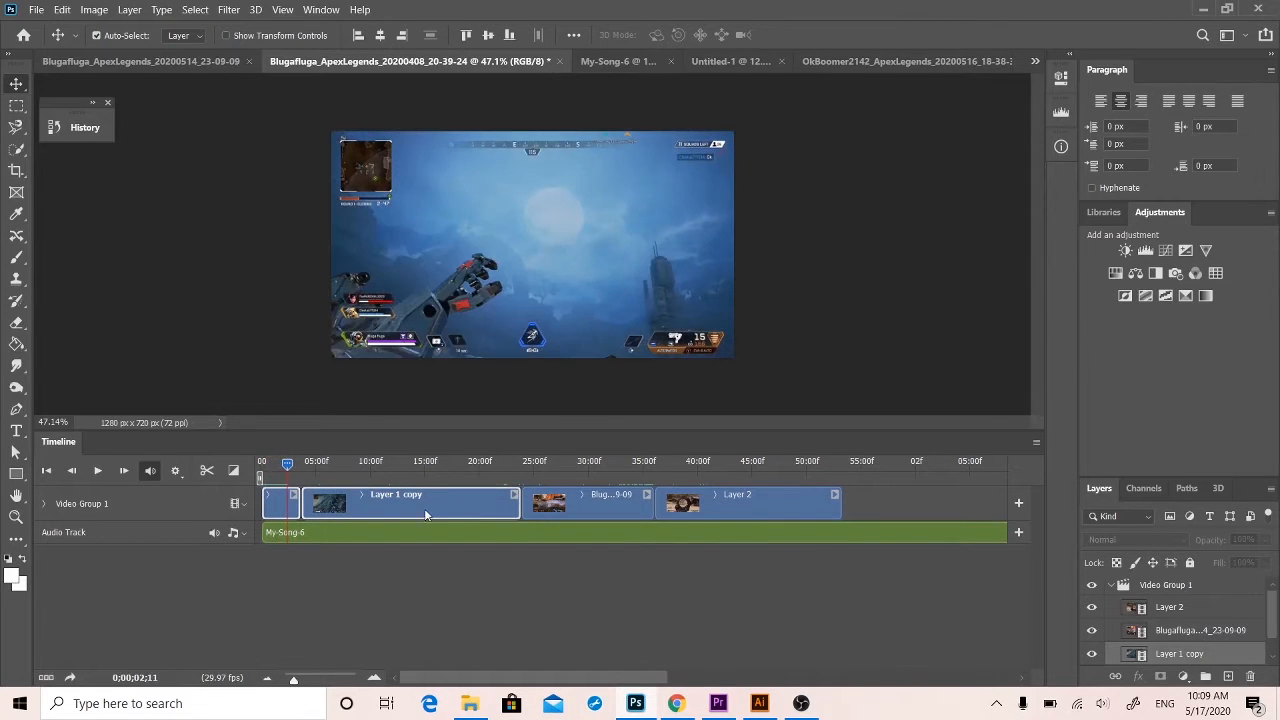
With the playhead at about 0;00;22;18, draw a white rectangle about 3285 × 1404 px across and beyond the canvas.
left_click_drag(305, 467, 509, 477)
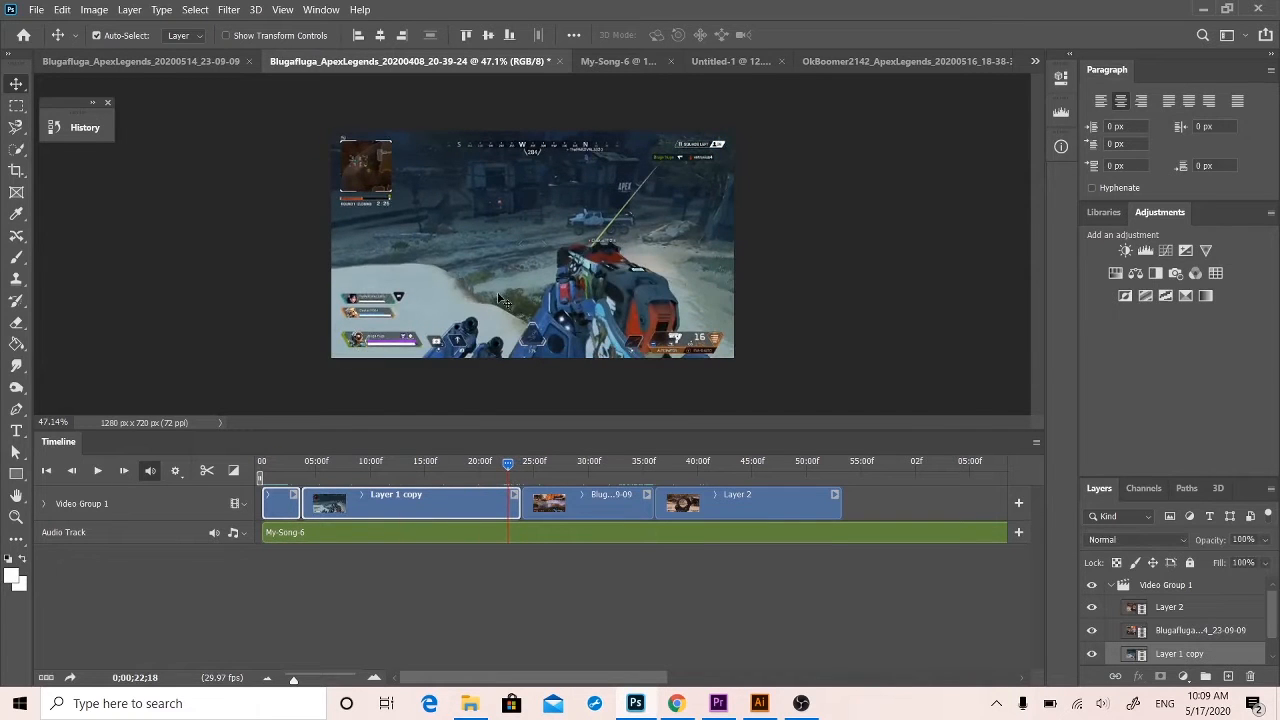
key("z")
left_click_drag(600, 227, 526, 217)
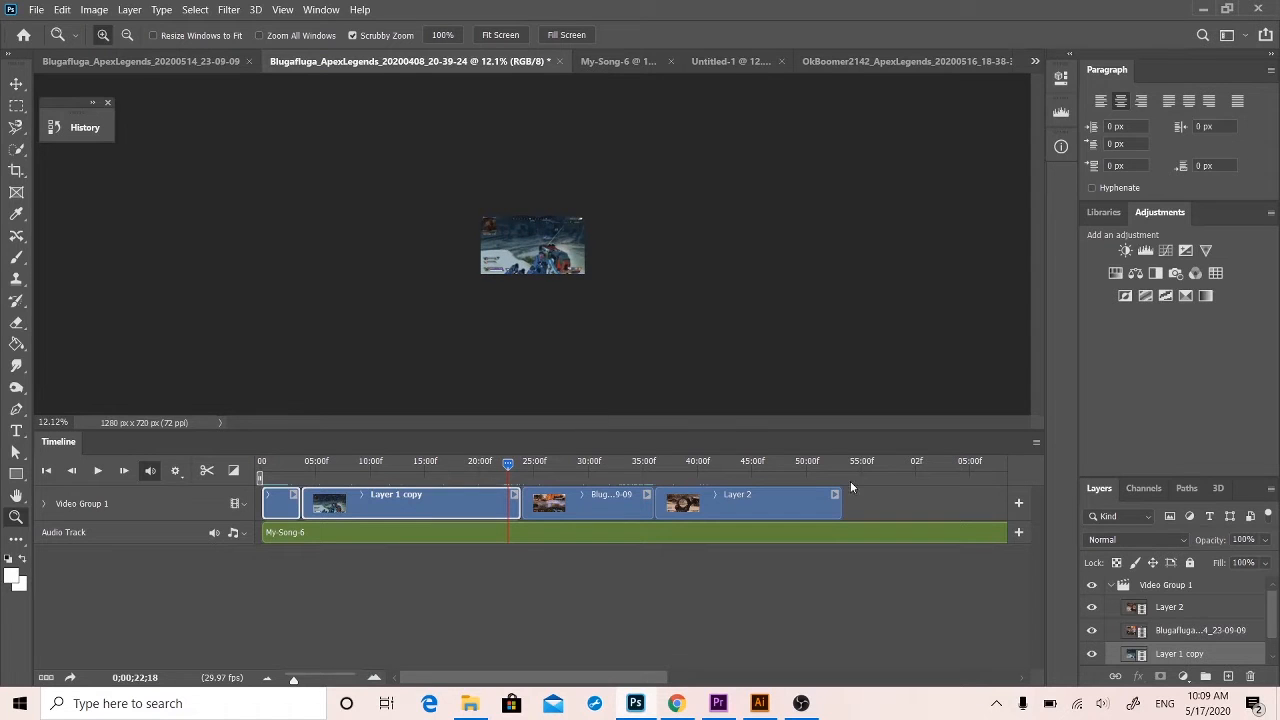
left_click(1172, 587)
left_click(16, 474)
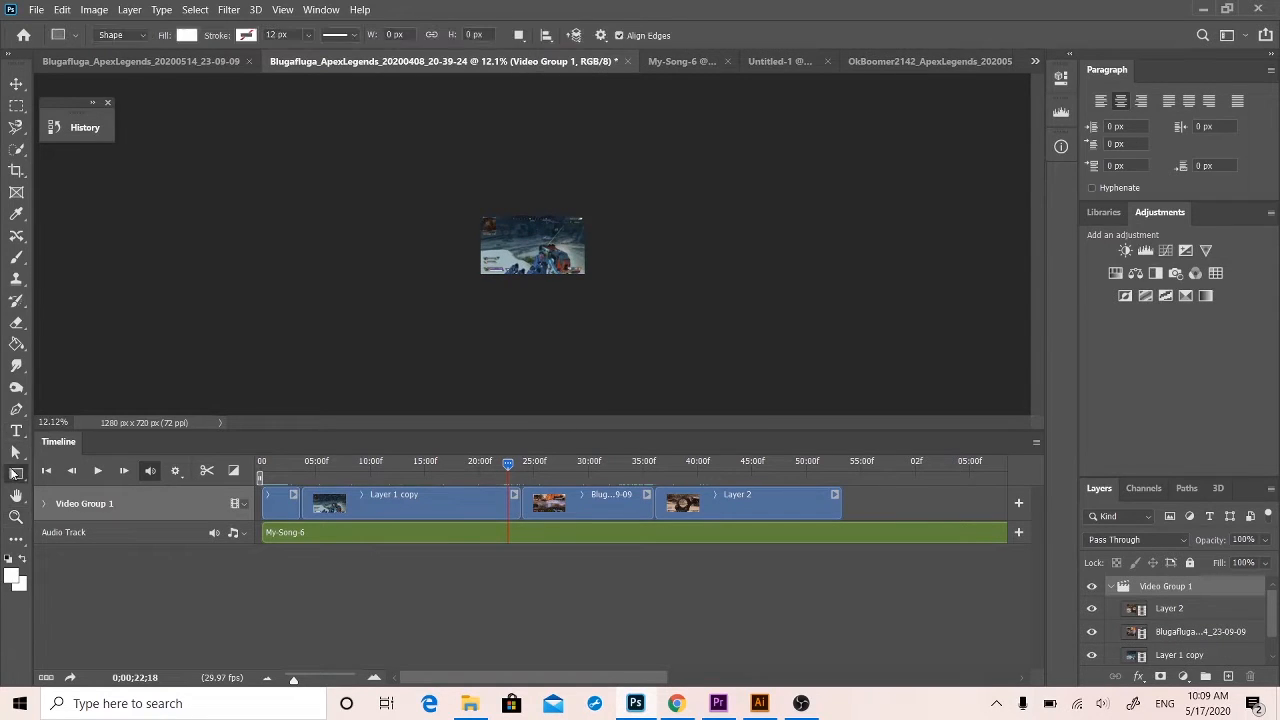
left_click_drag(418, 222, 691, 343)
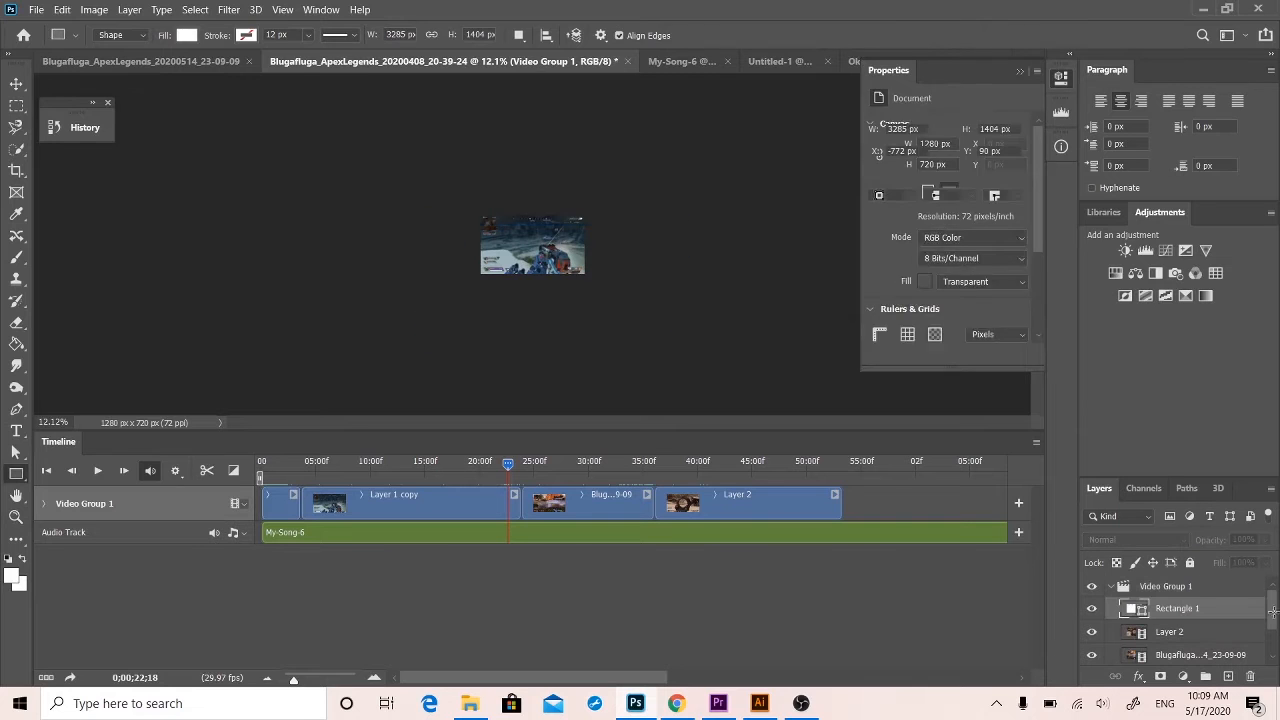
Move the rectangle layer out above Video Group 1 and slide its clip over the cut after Layer 1 copy.
left_click_drag(1130, 600, 1147, 580)
left_click_drag(866, 510, 517, 513)
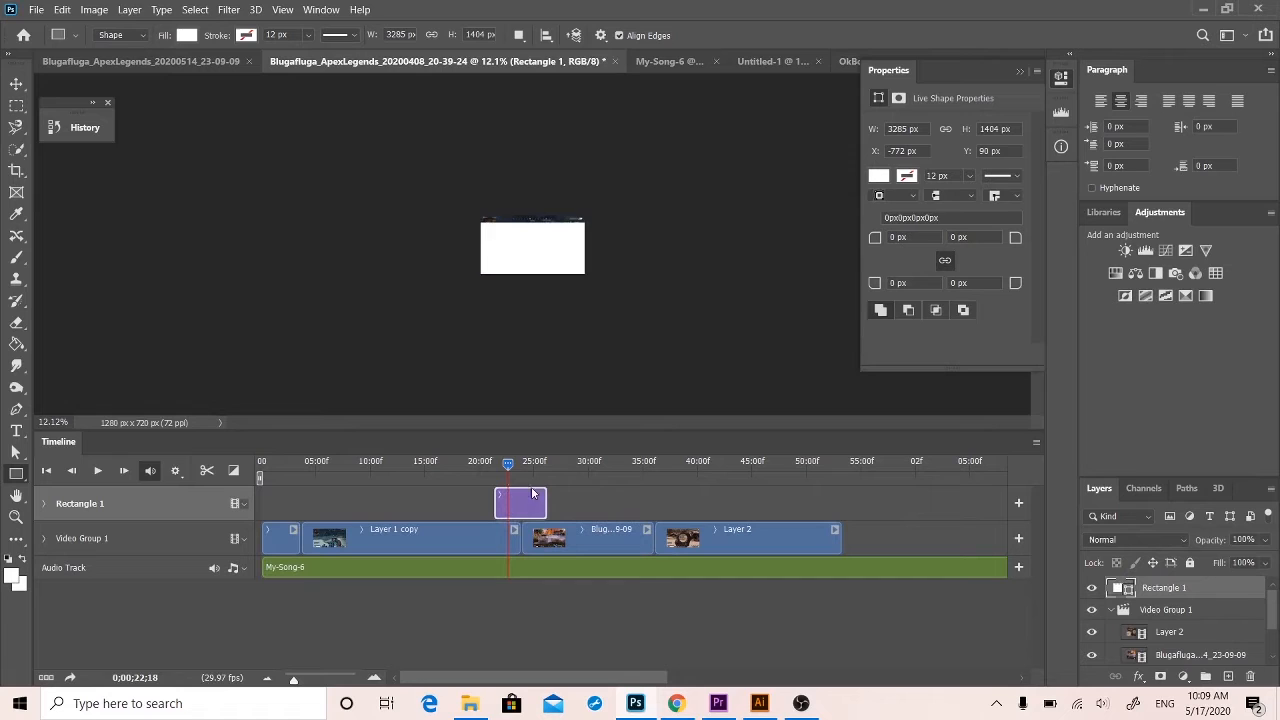
Rotate the white rectangle about 42°, scale it to about 104%, and place it just outside the canvas's lower-left corner.
left_click(16, 83)
key("ctrl+t")
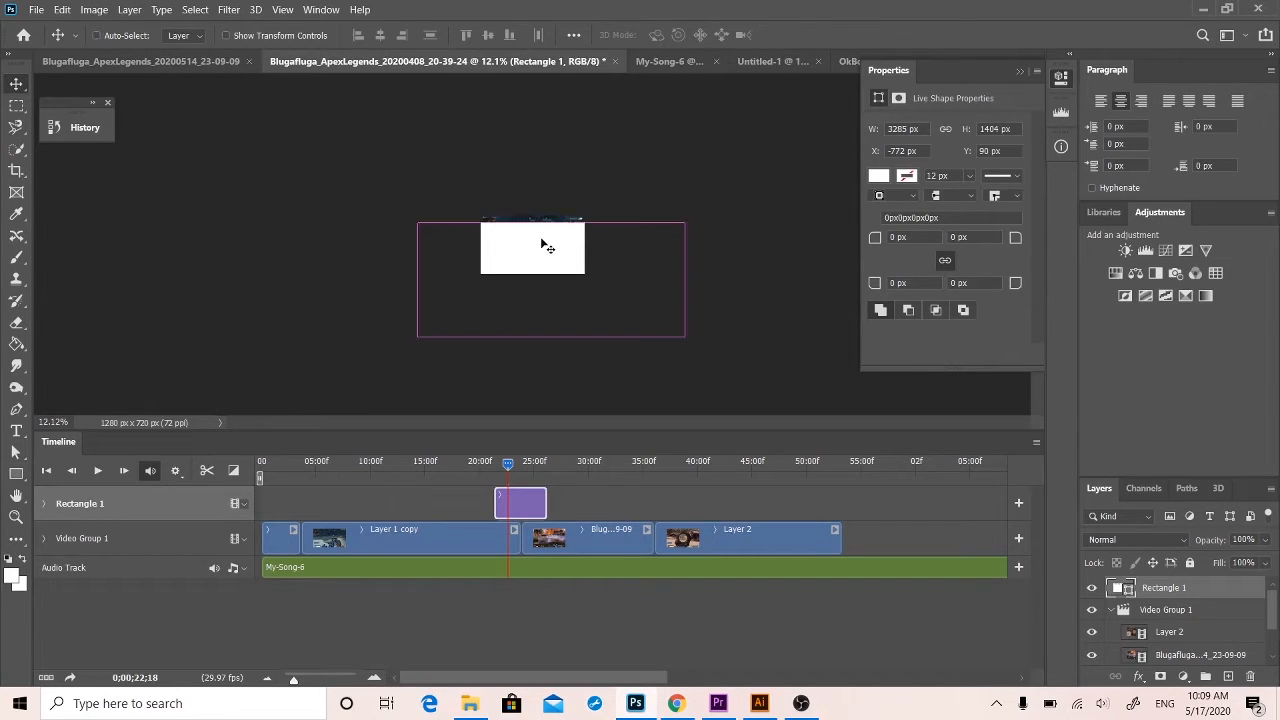
left_click_drag(714, 187, 830, 318)
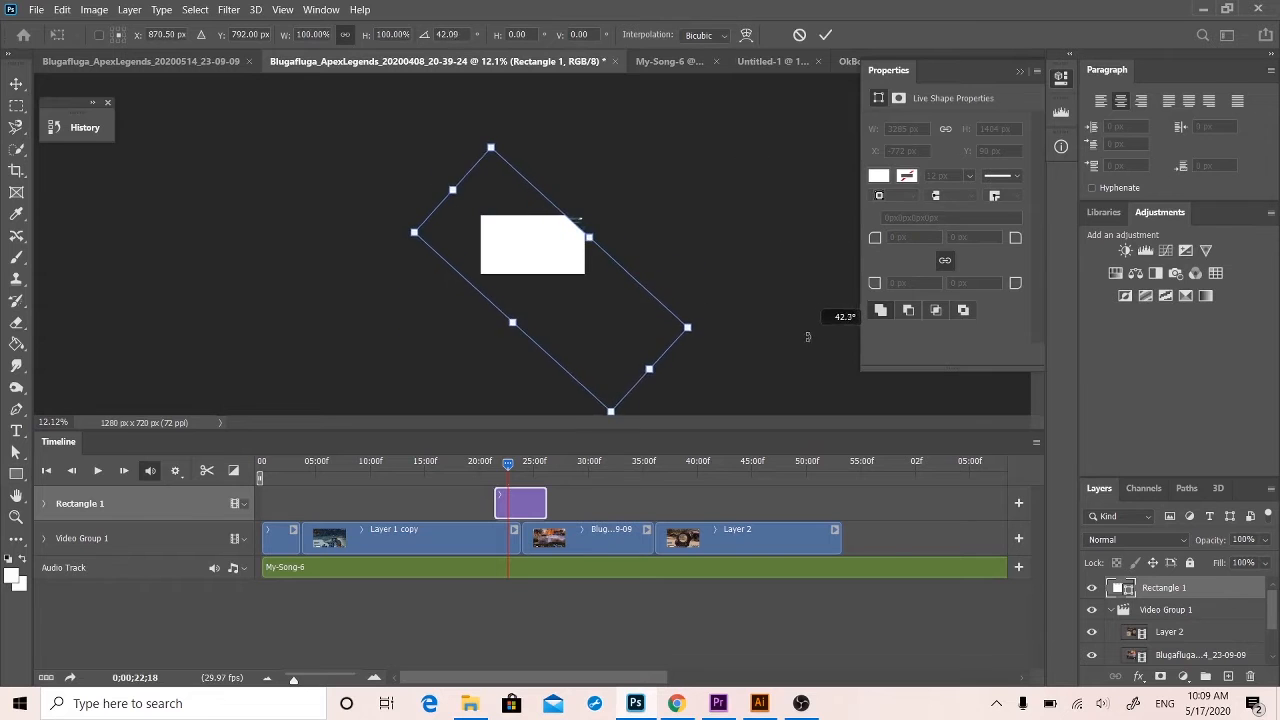
left_click_drag(543, 260, 591, 215)
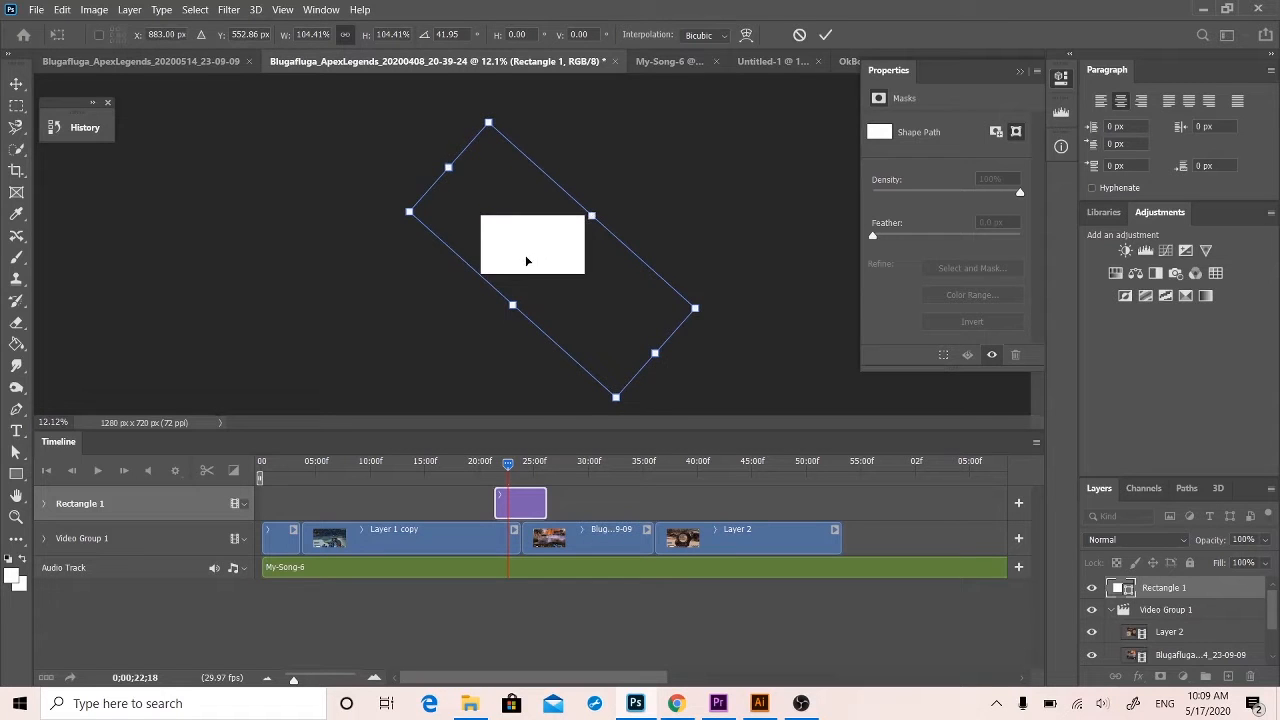
left_click_drag(526, 260, 410, 301)
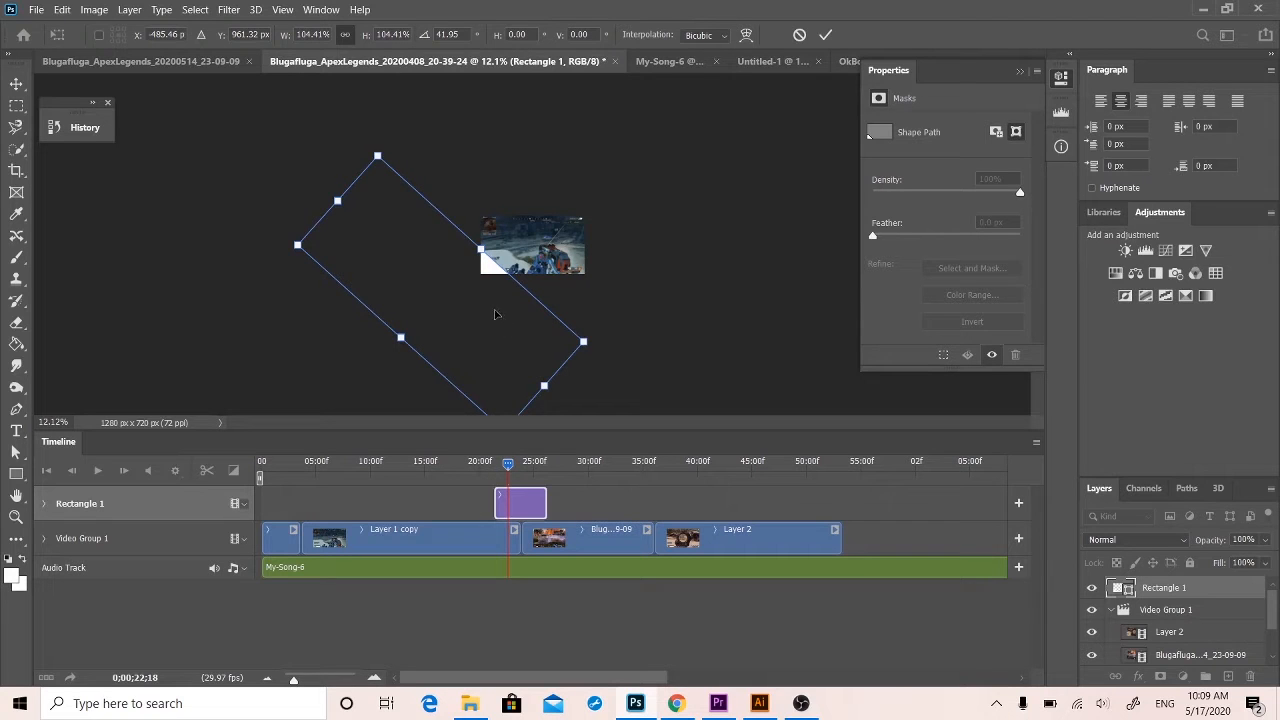
mouse_move(494, 315)
left_mouse_down()
mouse_move(468, 342)
mouse_move(483, 325)
mouse_move(486, 336)
left_mouse_up()
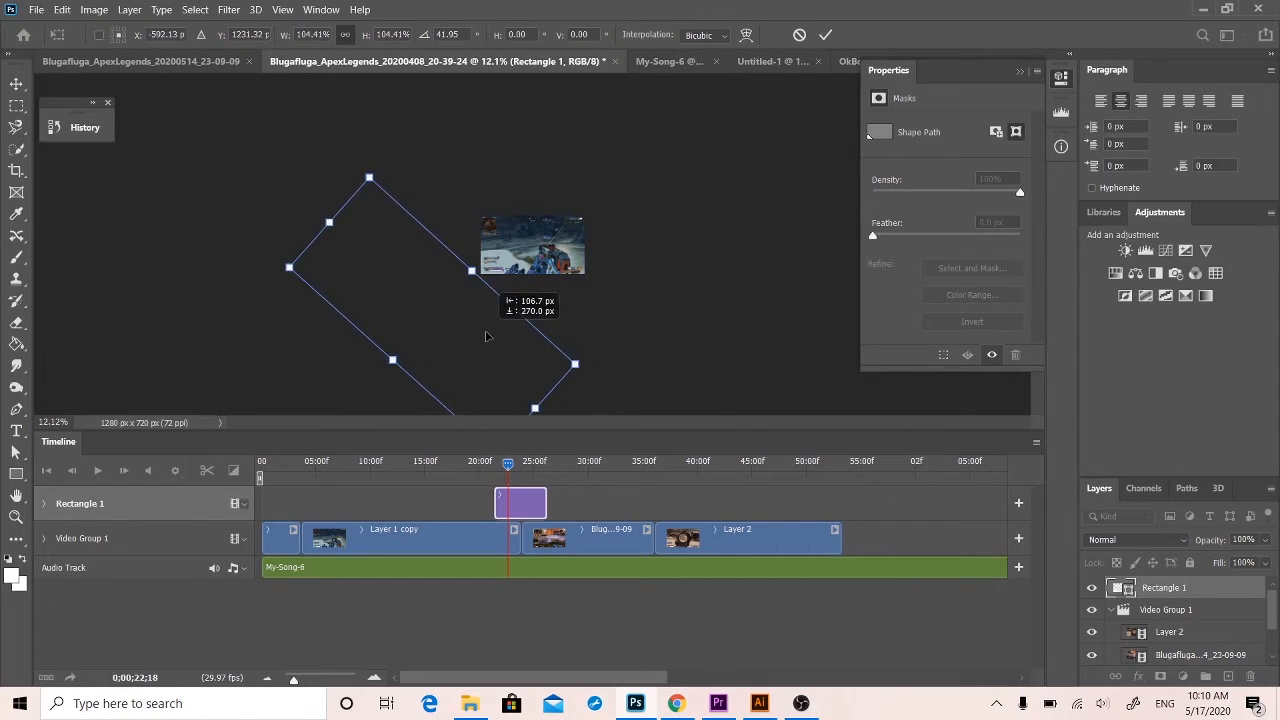
Apply the rectangle's transform and set its fill to blue from the recently used colors.
left_click(16, 455)
left_click(251, 35)
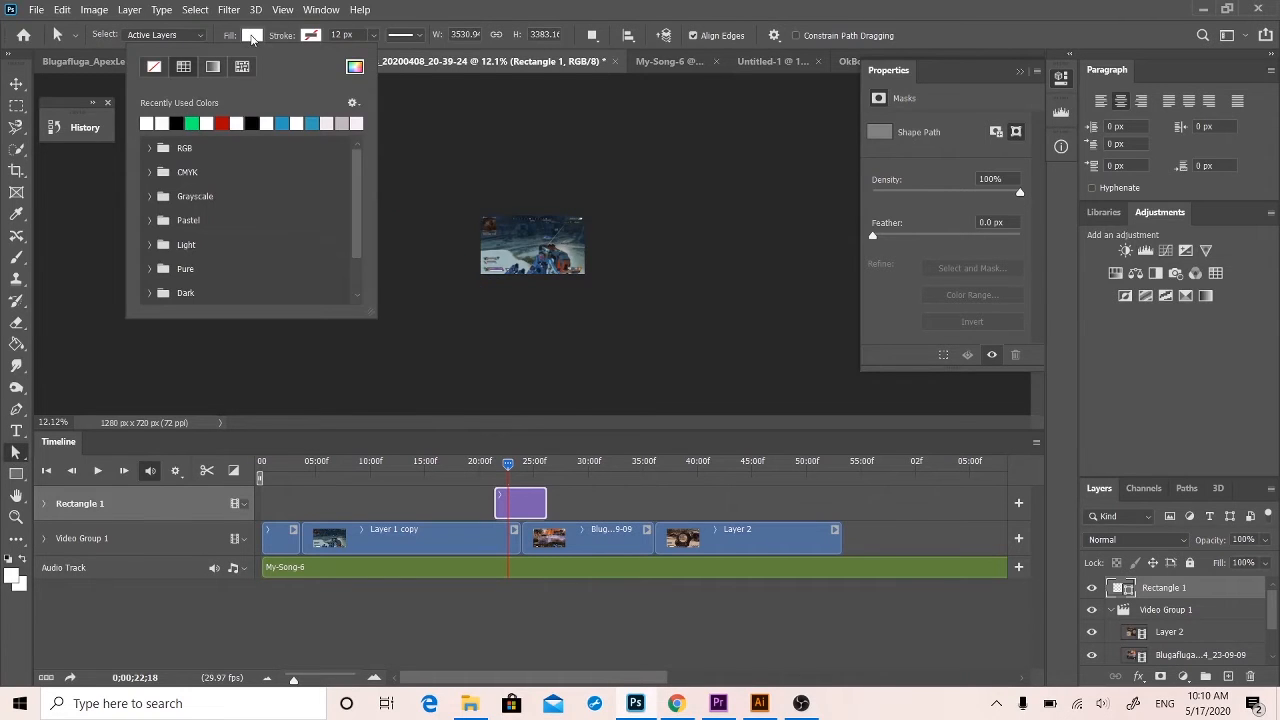
left_click(196, 121)
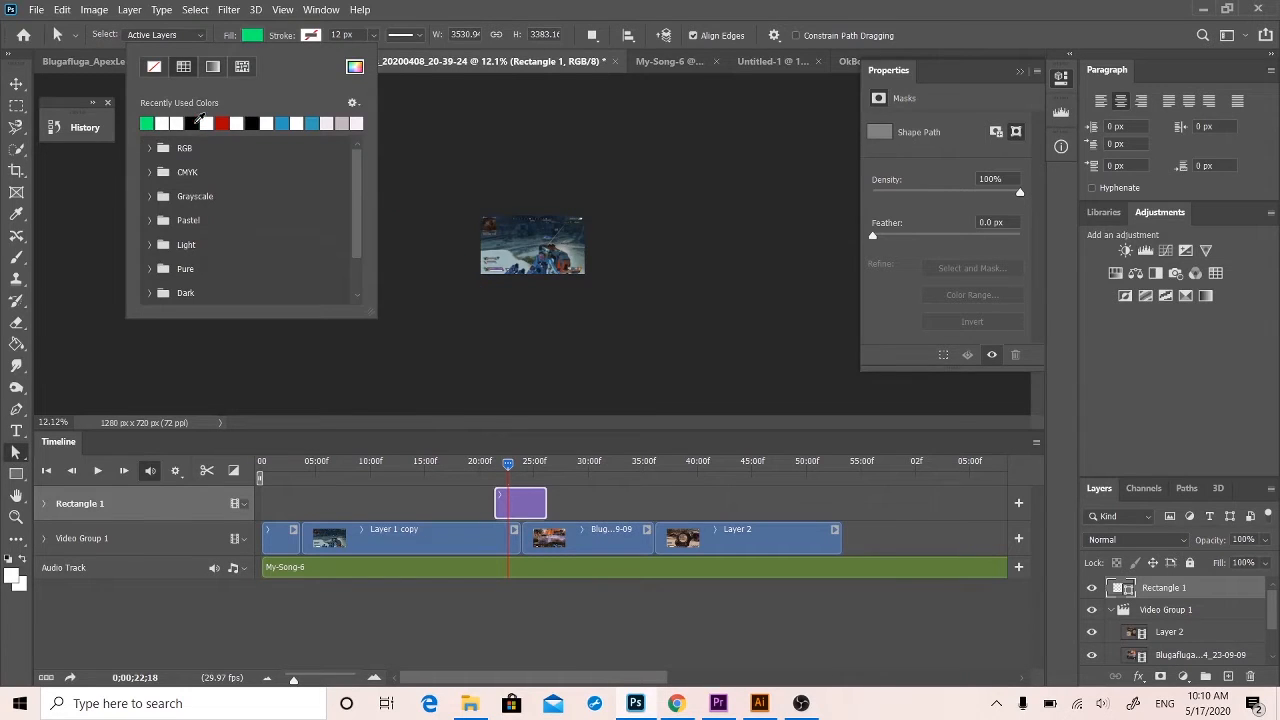
left_click(284, 124)
left_click(16, 83)
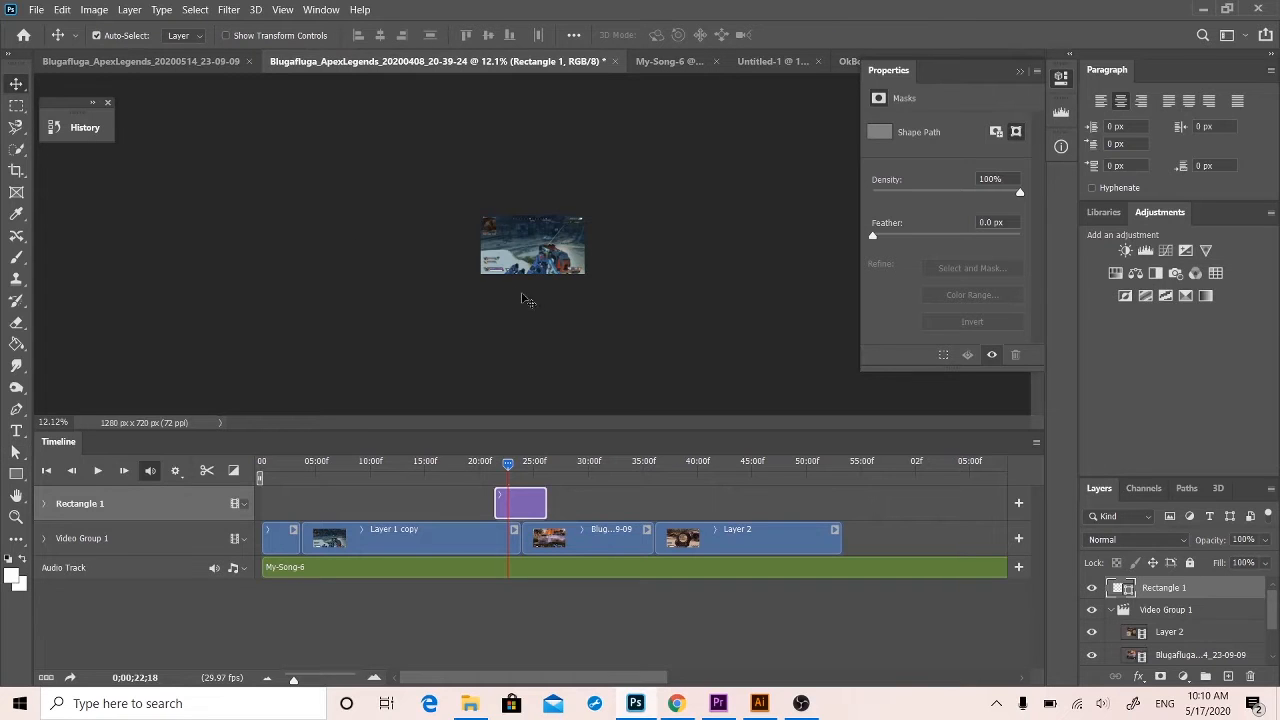
left_click_drag(507, 294, 537, 281)
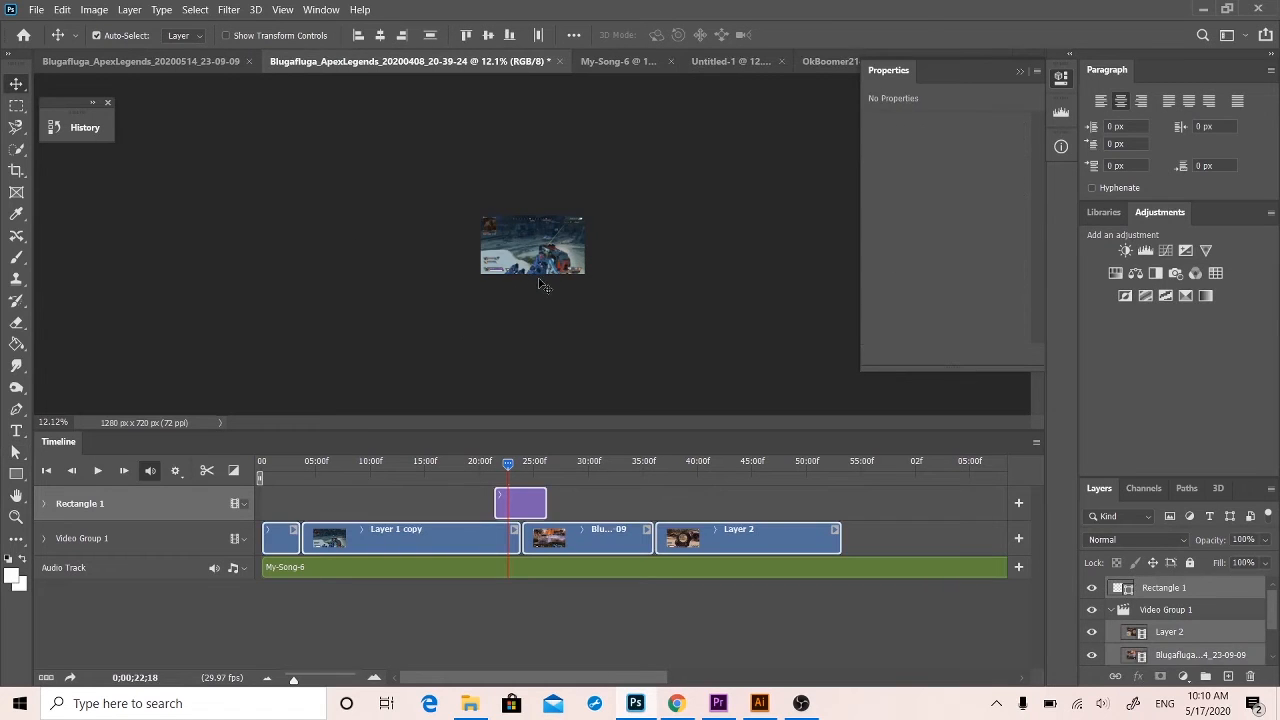
left_click(686, 310)
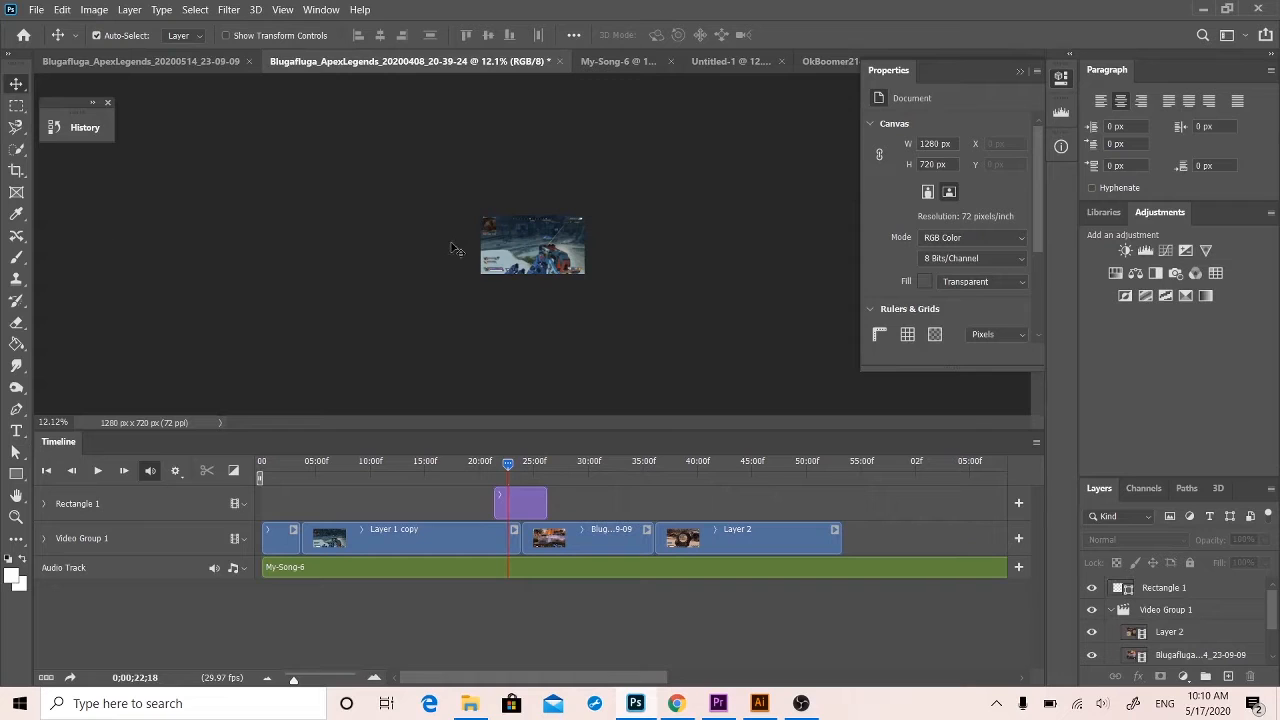
left_click(1177, 595)
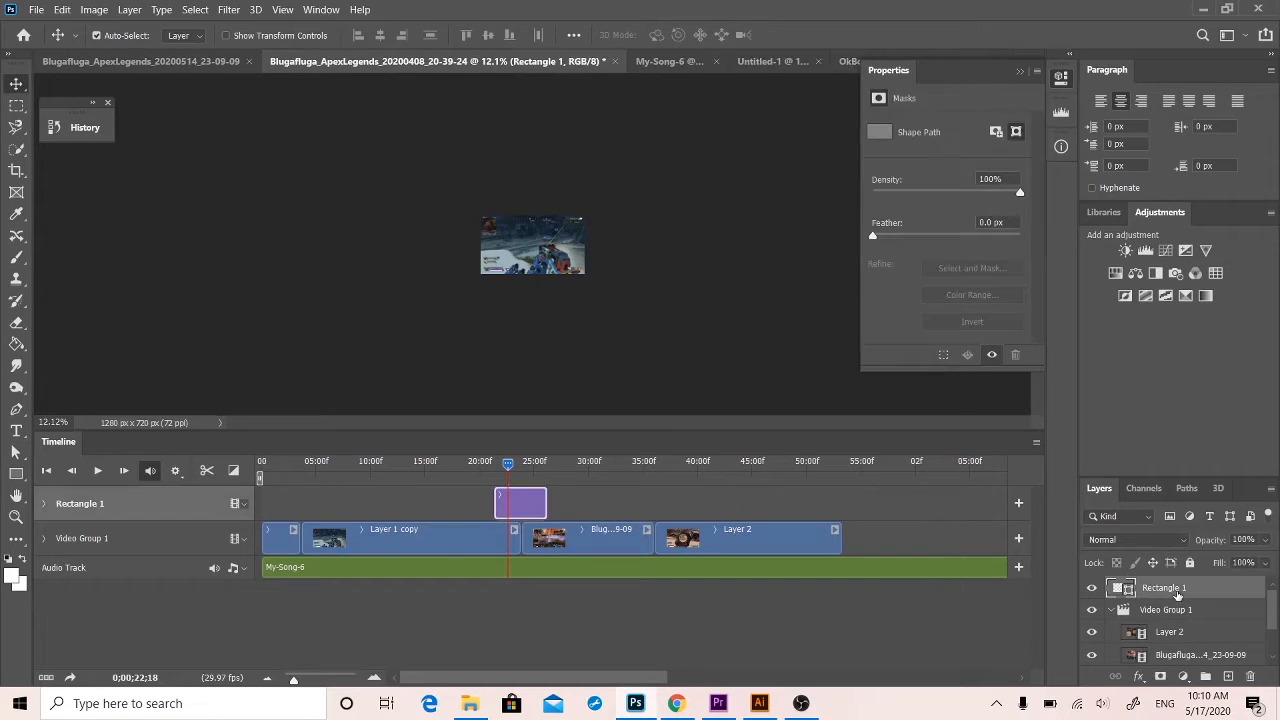
key("ctrl+r")
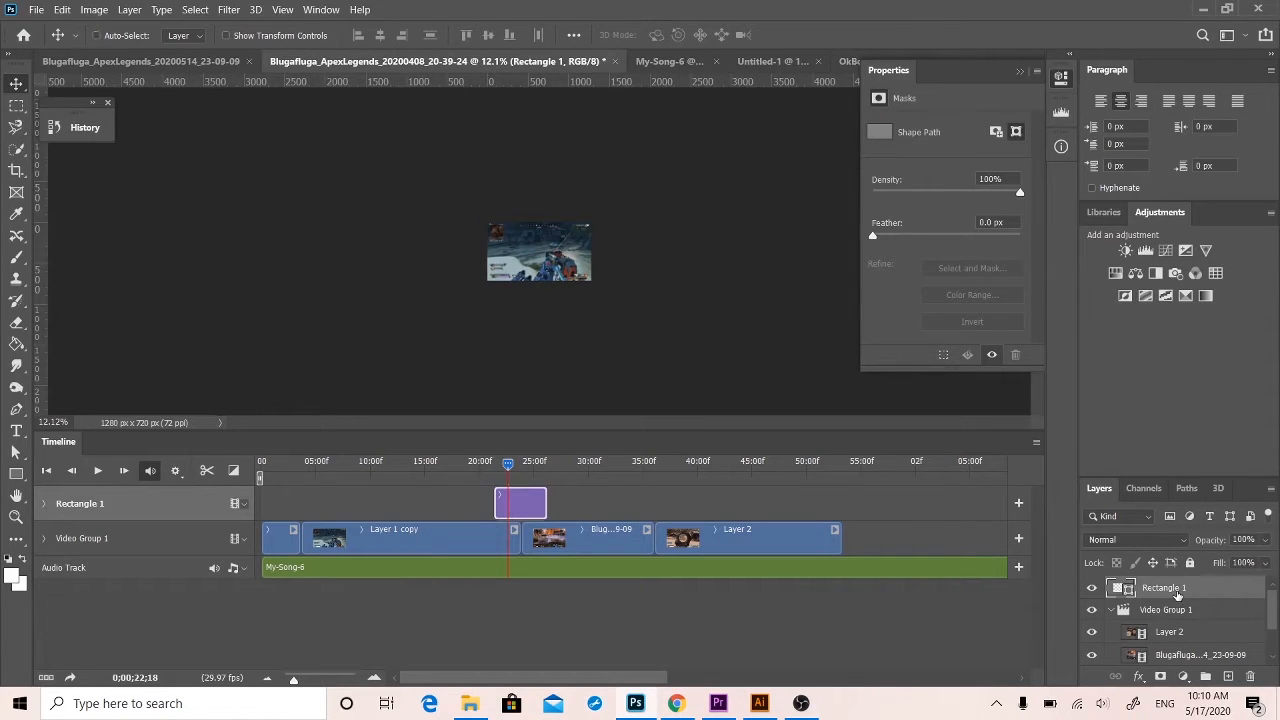
key("ctrl+r")
Nudge the Rectangle 1 shape slightly to the right with Free Transform, keeping it just outside the canvas.
key("ctrl+t")
mouse_move(361, 310)
left_mouse_down()
mouse_move(543, 210)
mouse_move(420, 292)
mouse_move(366, 311)
left_mouse_up()
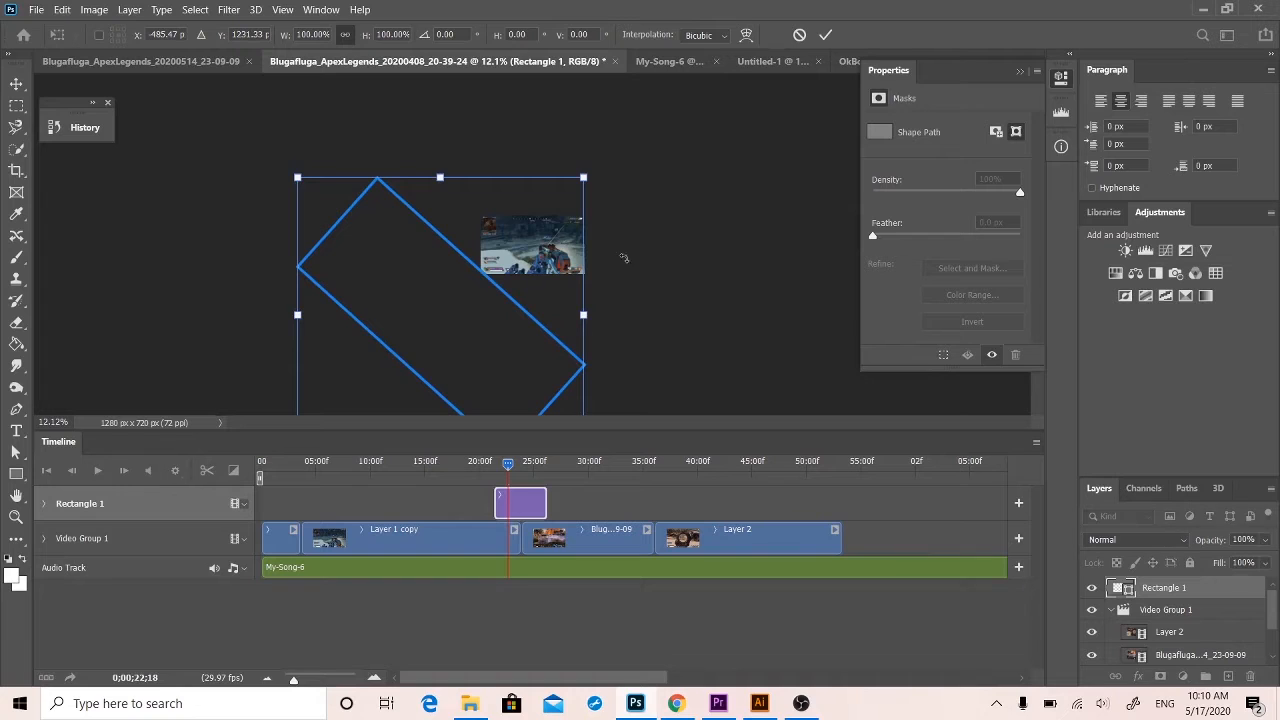
left_click(15, 87)
Rasterize the Rectangle 1 layer and enable Position keyframes for it at 0;00;21;11, the start of its clip.
left_click_drag(509, 466, 496, 465)
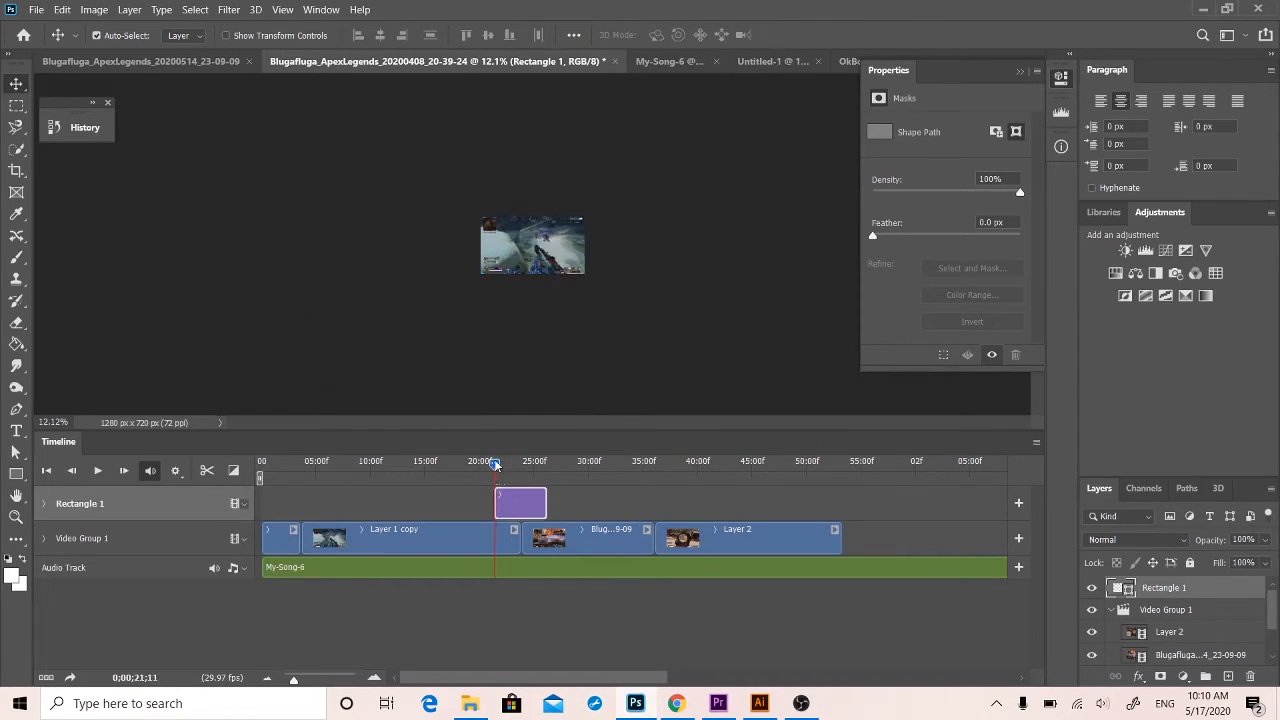
left_click(42, 506)
left_click(42, 506)
right_click(1162, 600)
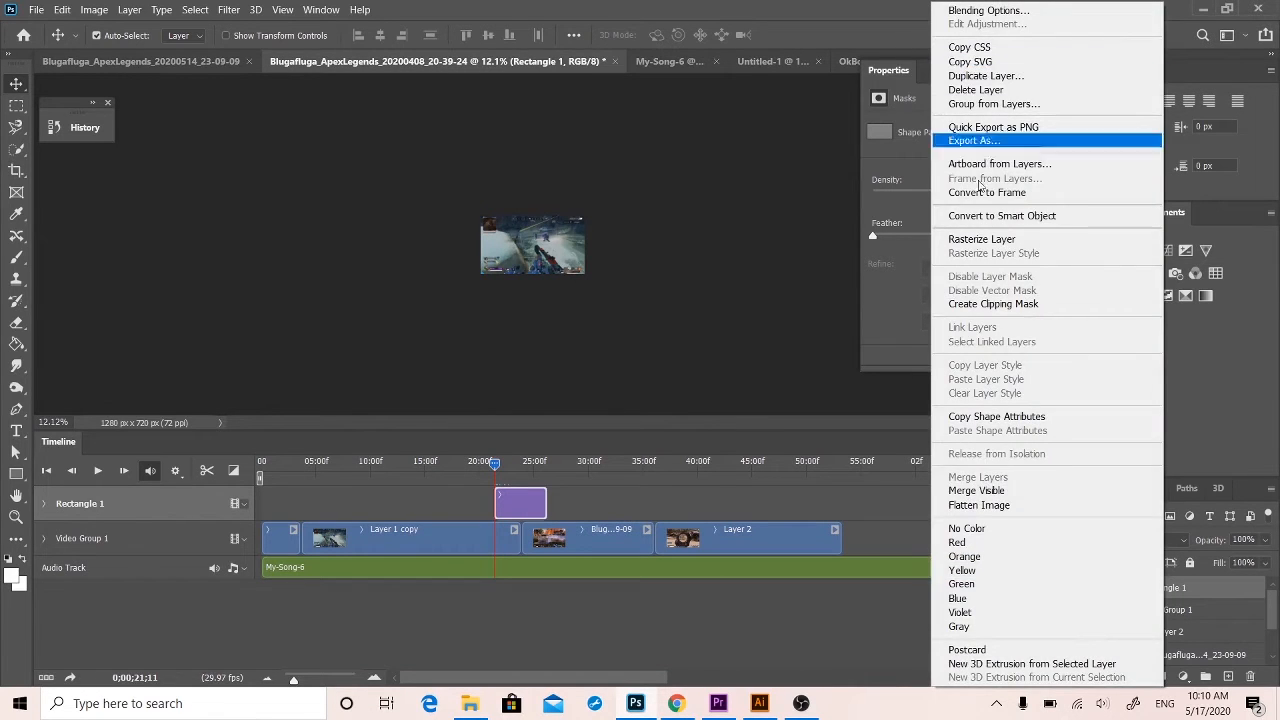
left_click(977, 241)
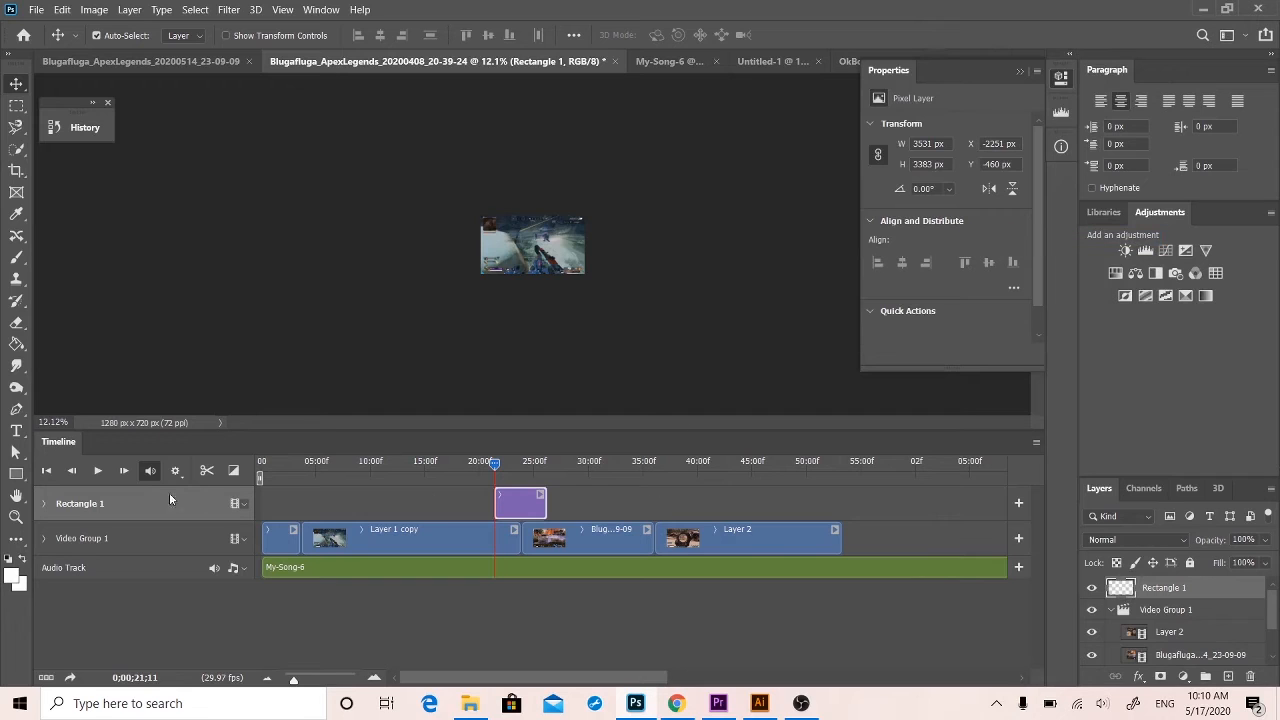
left_click(43, 505)
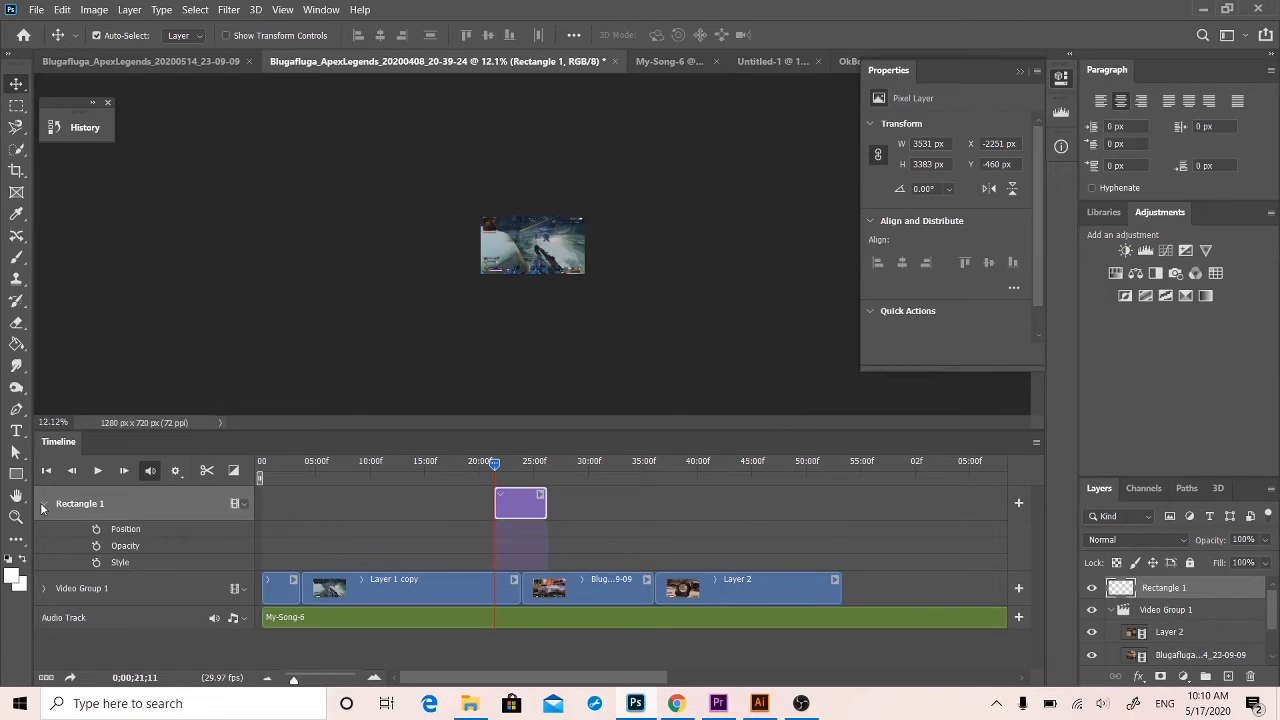
left_click(96, 529)
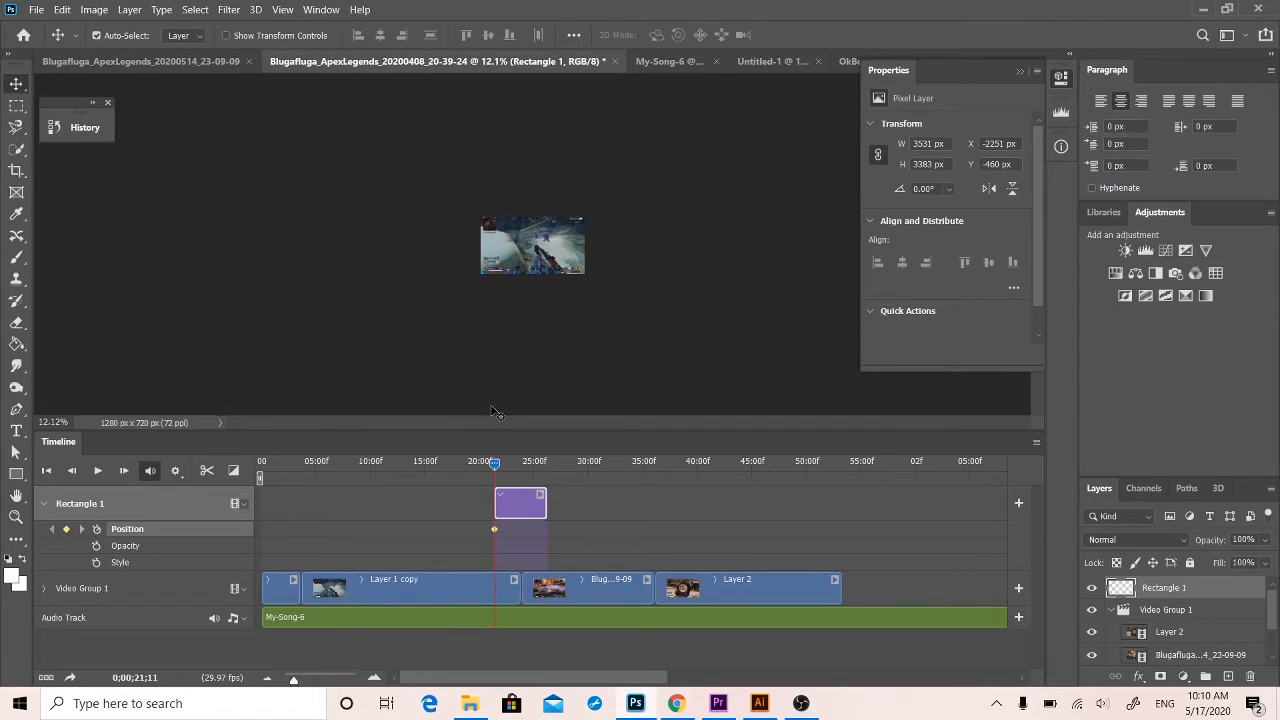
At 0;00;22;05, move the rectangle to X -906, Y -1172 so it covers the whole canvas, and play the animation.
left_click_drag(498, 467, 504, 463)
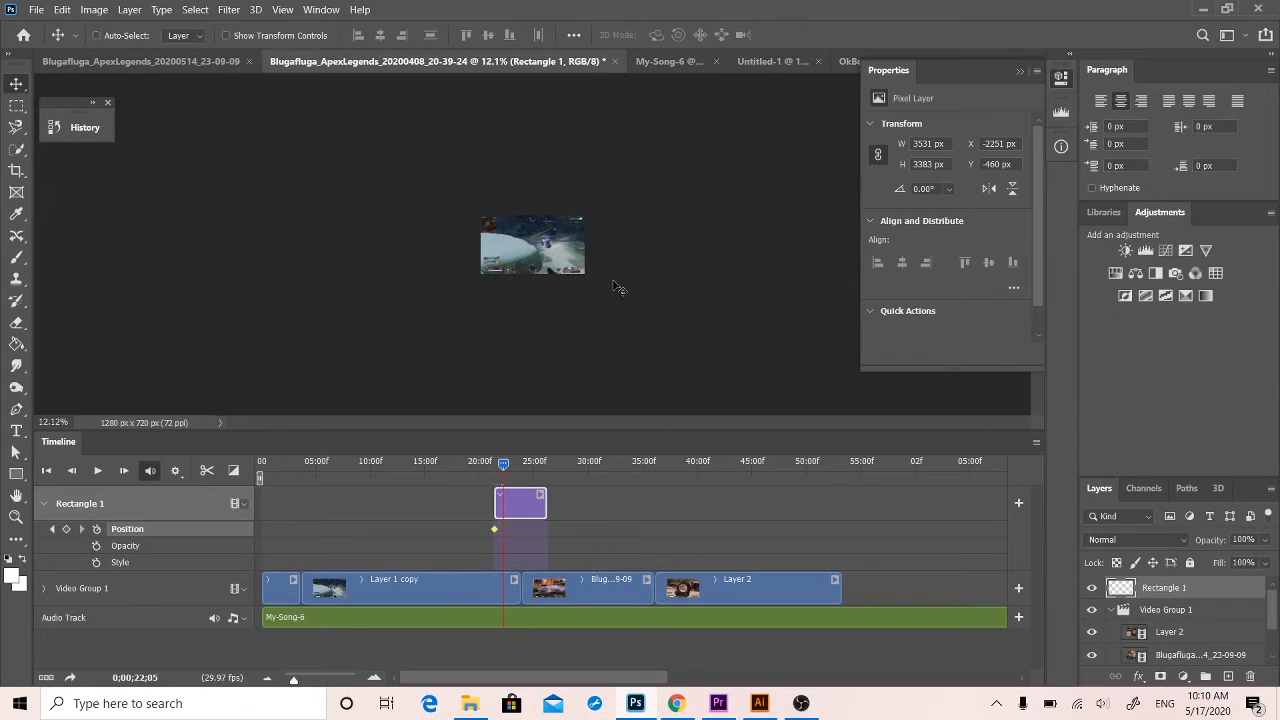
key("ctrl+t")
left_click_drag(466, 266, 568, 234)
key("Return")
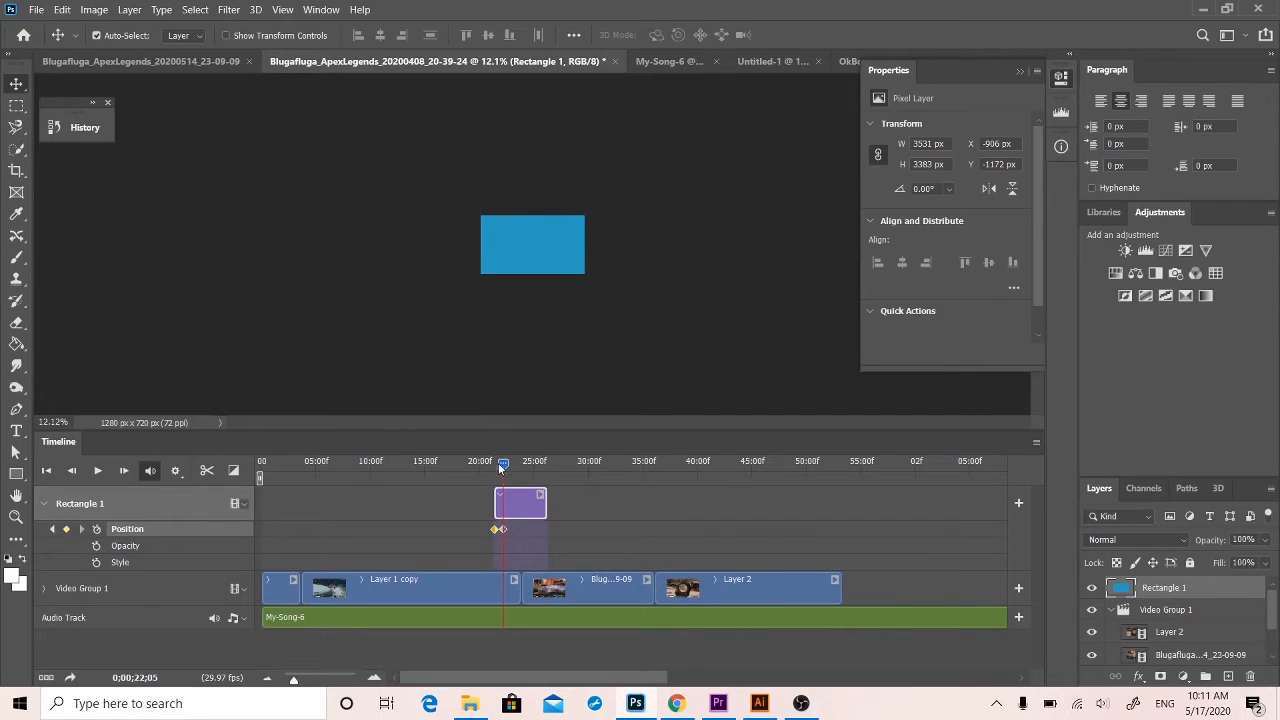
left_click_drag(501, 468, 487, 462)
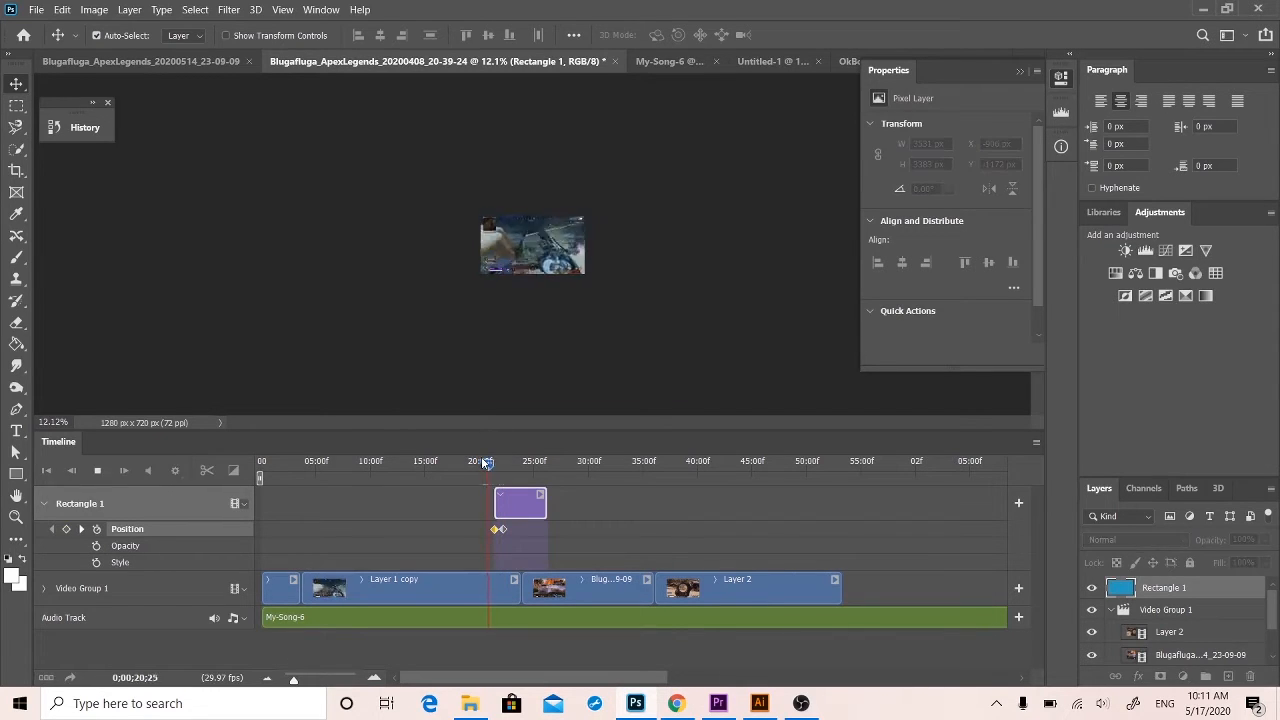
key("space")
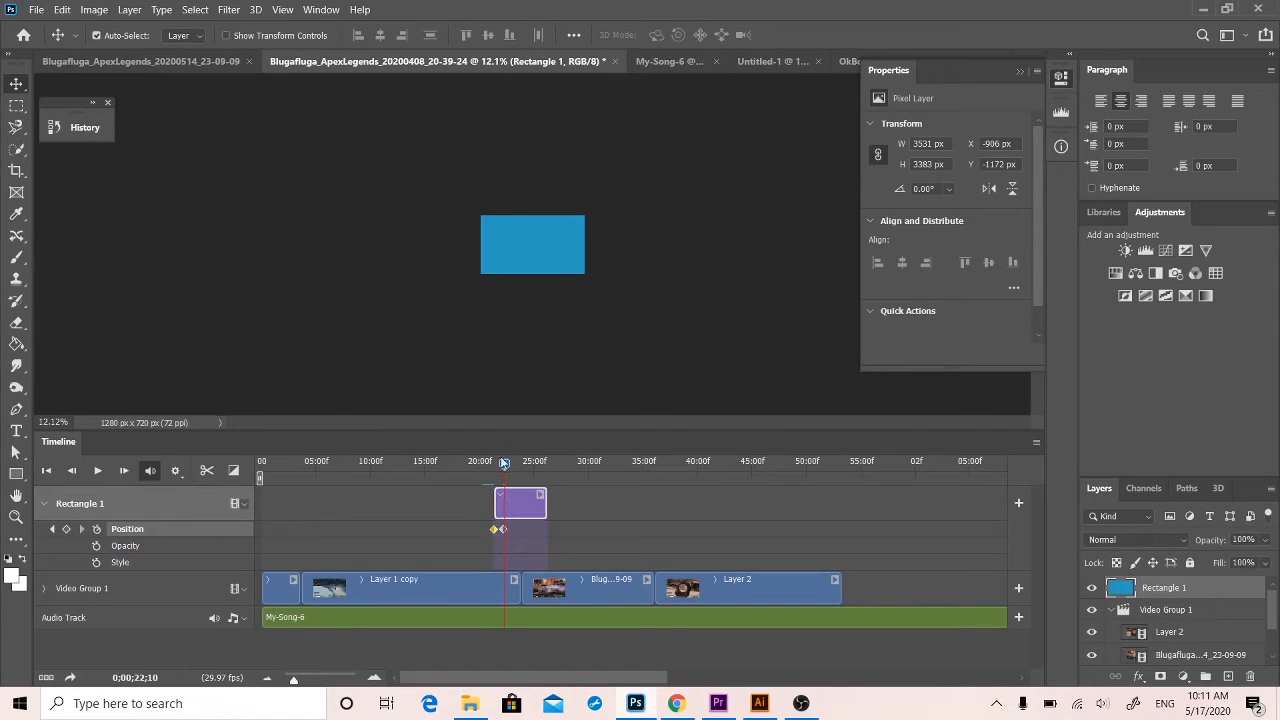
At 0;00;21;11, move the rectangle back to the canvas's lower-left, about X -2135, Y -435, and play the animation.
left_click_drag(504, 463, 494, 462)
left_click_drag(542, 242, 446, 302)
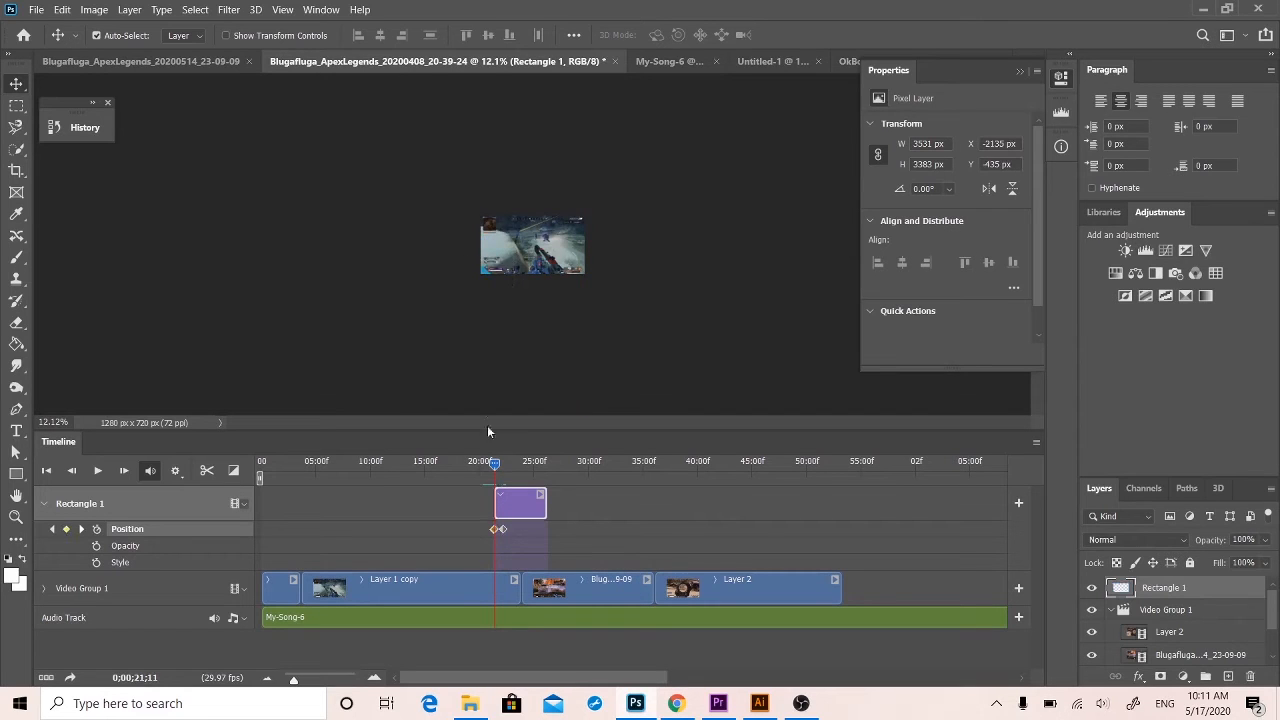
key("space")
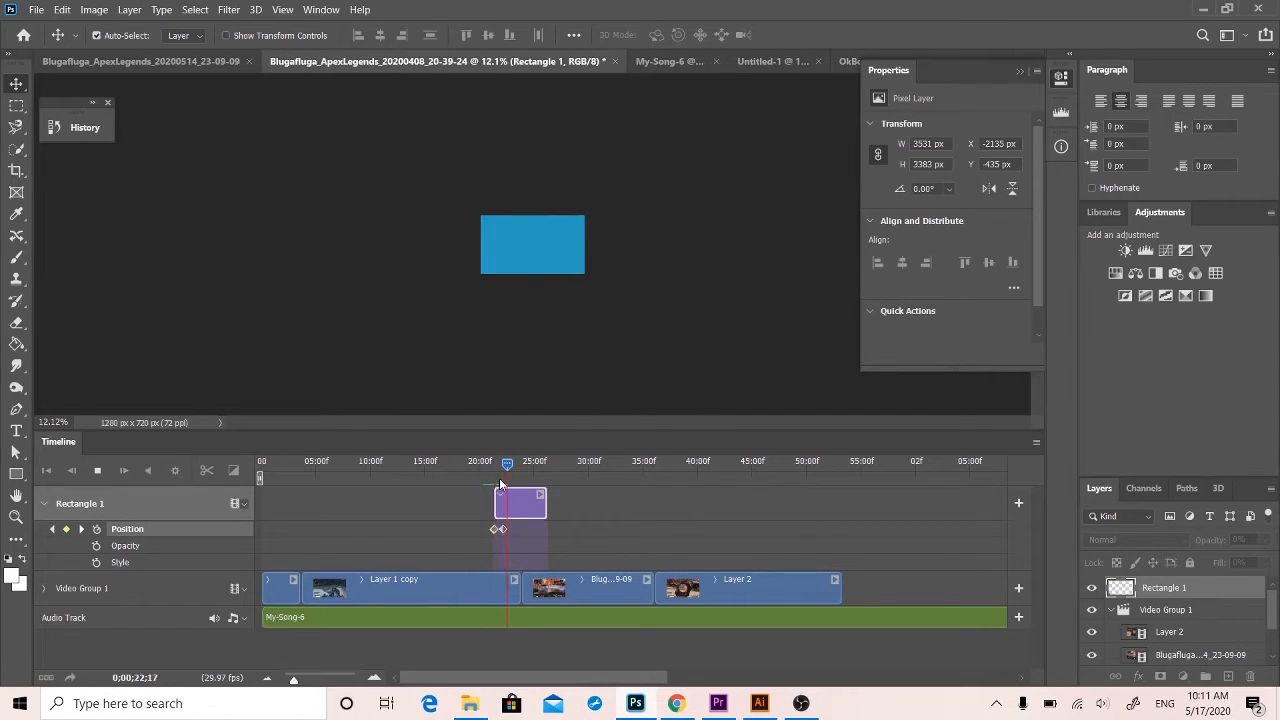
key("space")
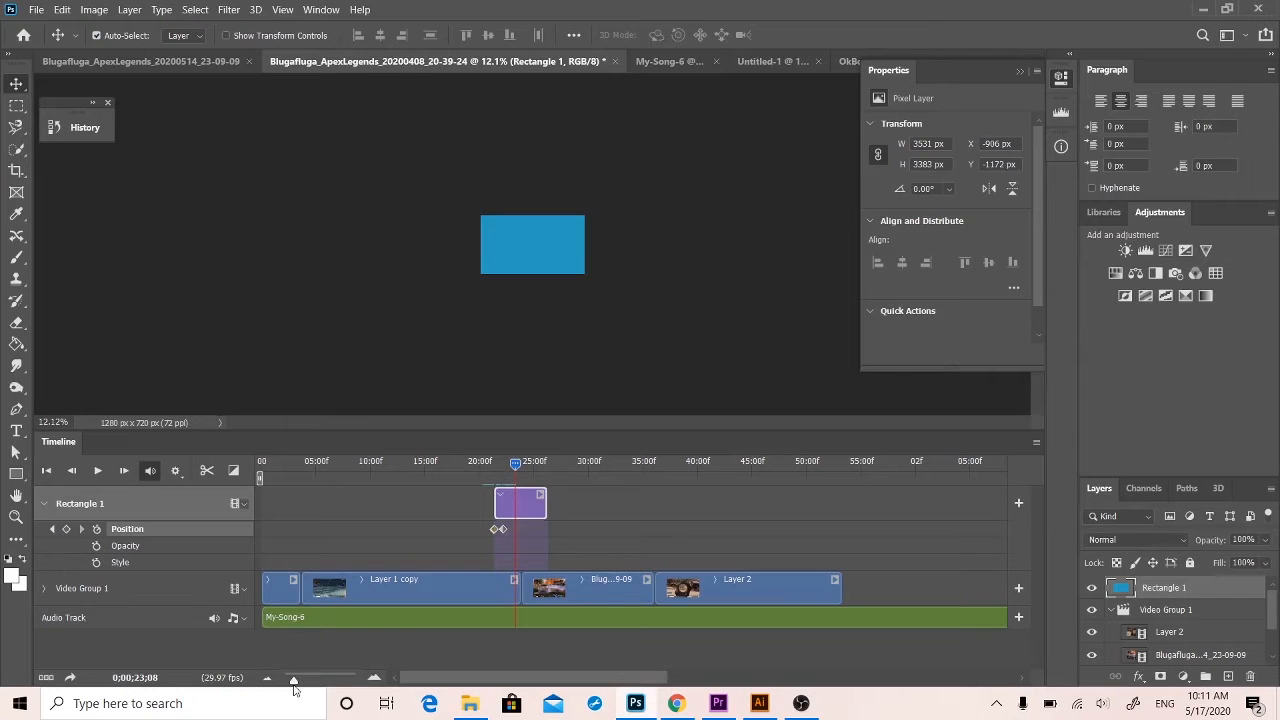
Delete the stray first Position keyframe, shift the following keyframe to the start of the Rectangle 1 clip, and preview it.
left_click_drag(293, 680, 309, 680)
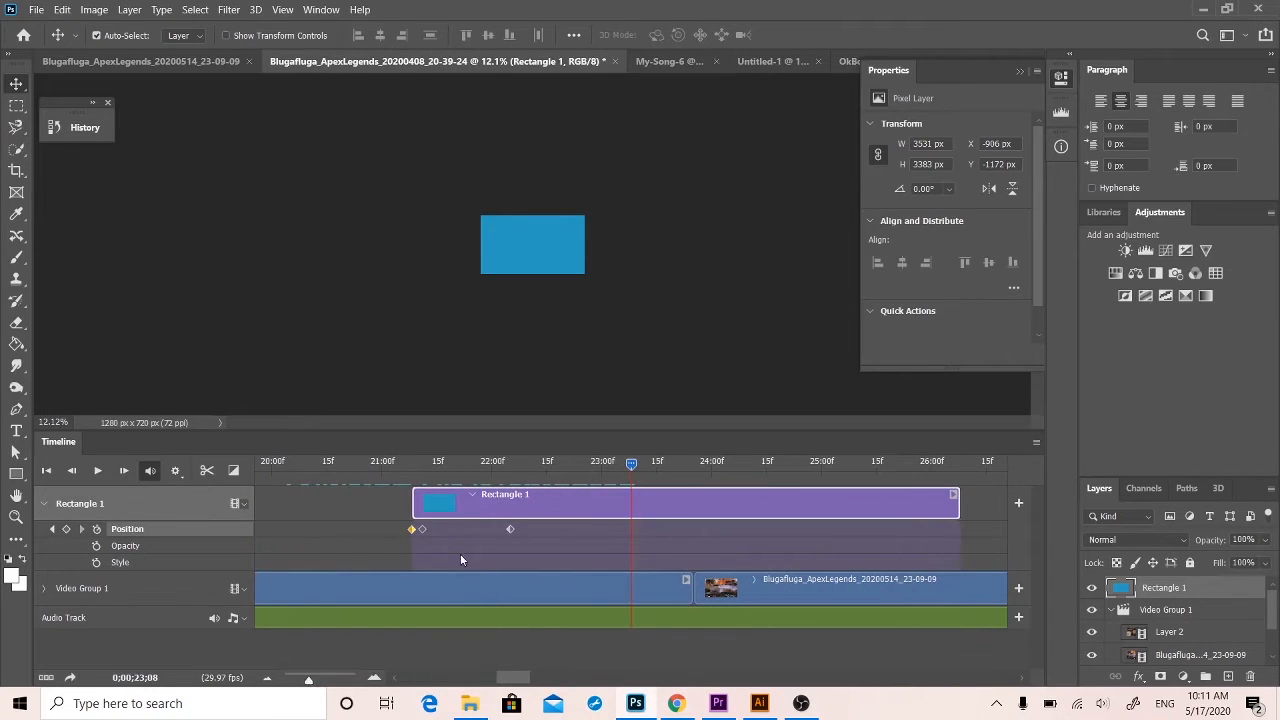
left_click_drag(631, 463, 411, 470)
left_click(409, 527)
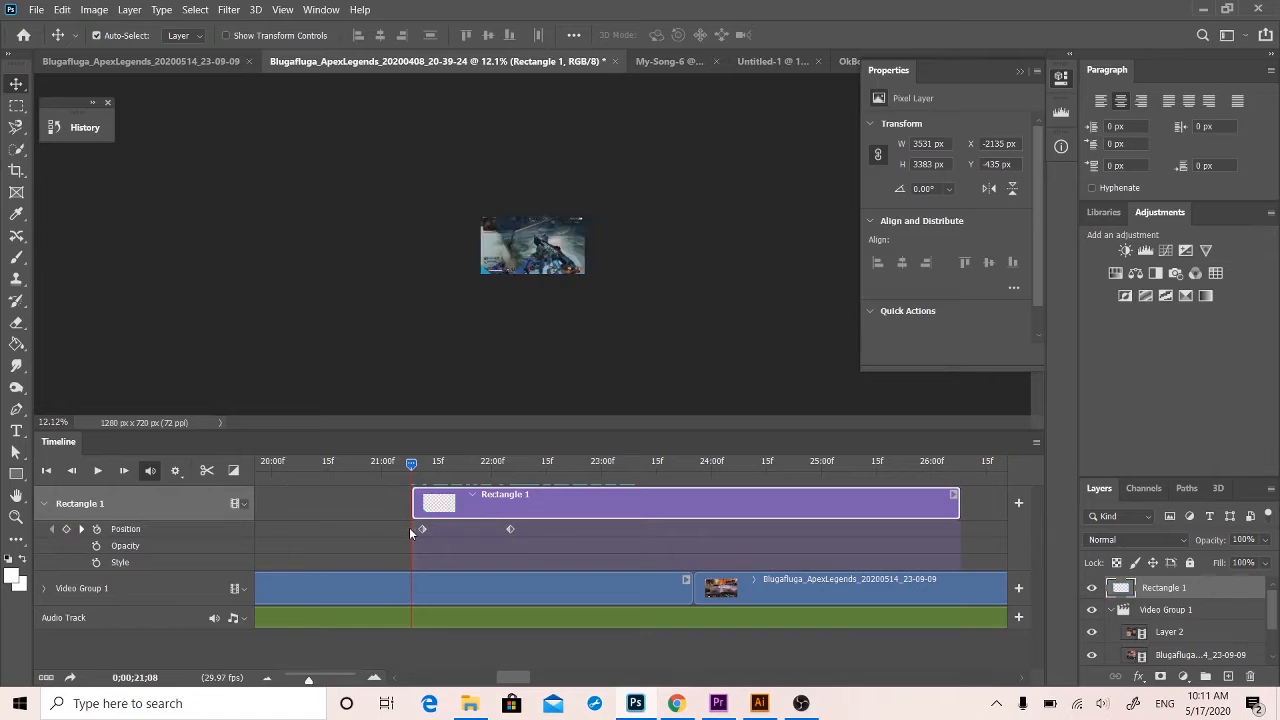
left_click_drag(421, 530, 412, 530)
key("space")
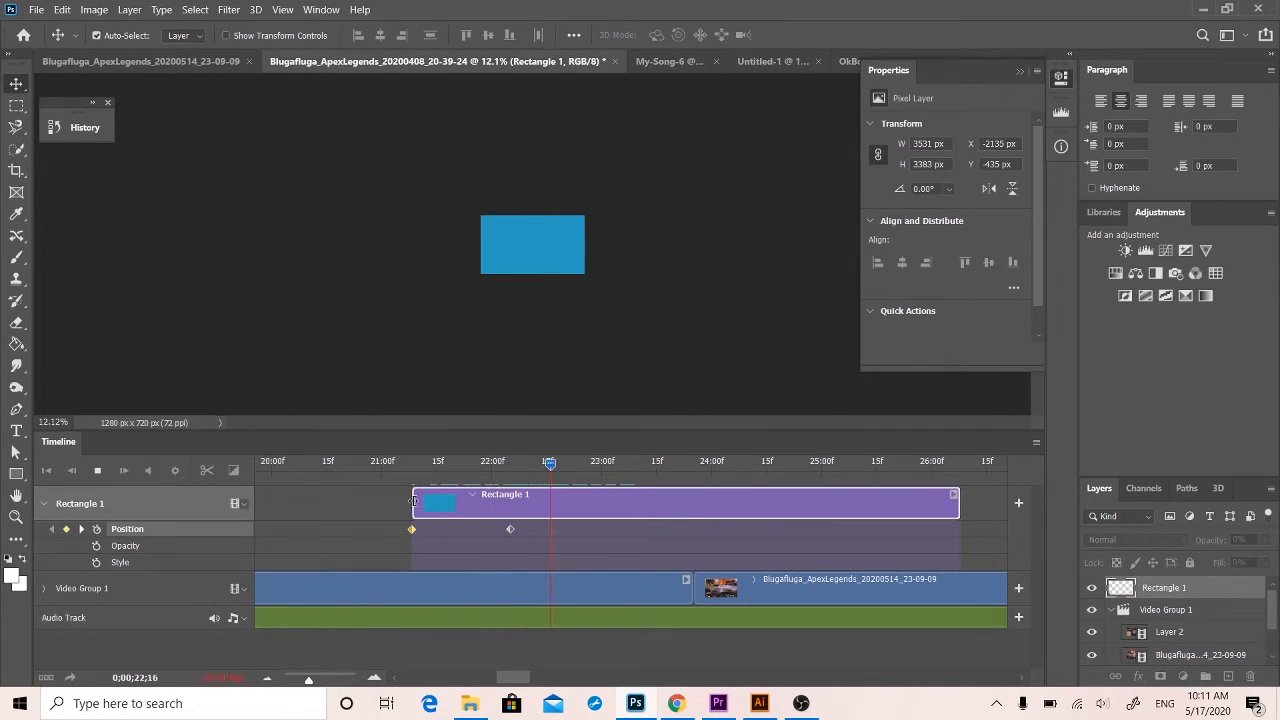
key("space")
Move the second Position keyframe earlier to about 0;00;21;23 and play the faster rectangle animation.
left_click_drag(509, 530, 466, 530)
left_click_drag(549, 466, 389, 490)
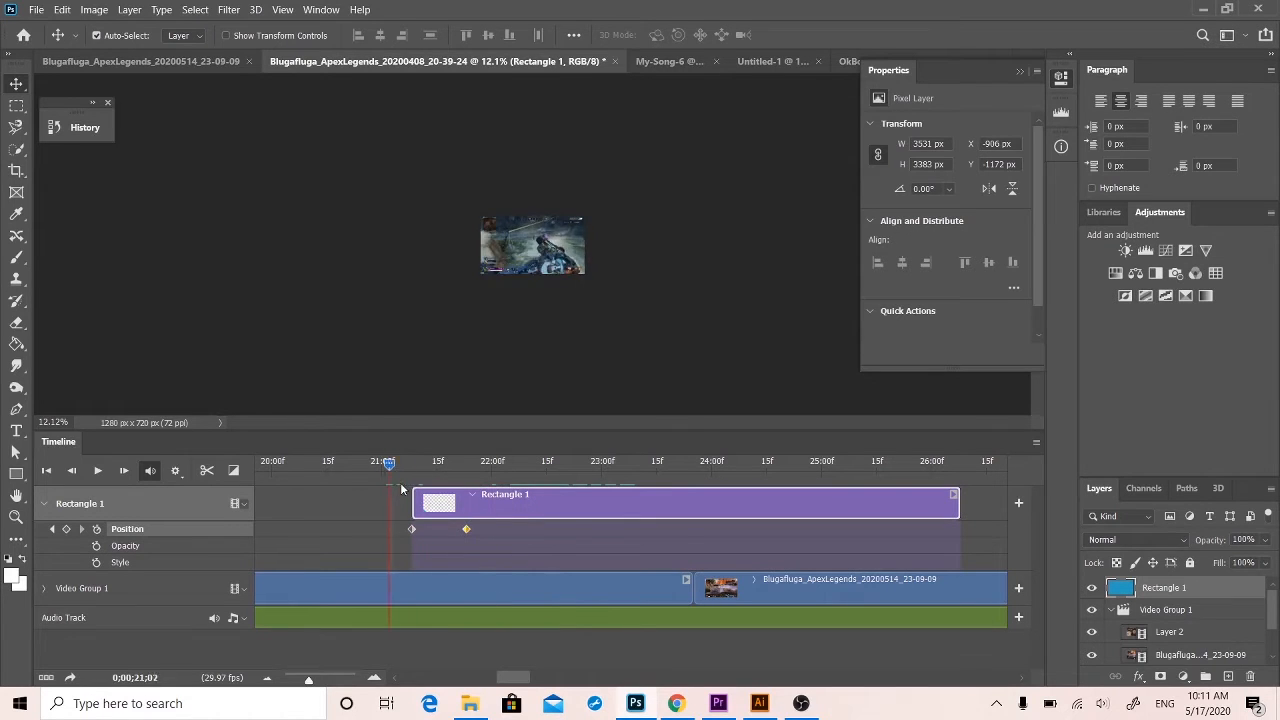
key("space")
At 0;00;22;05, move the rectangle off the canvas's upper-right to about X 357, Y -1982, and play the full wipe.
key("space")
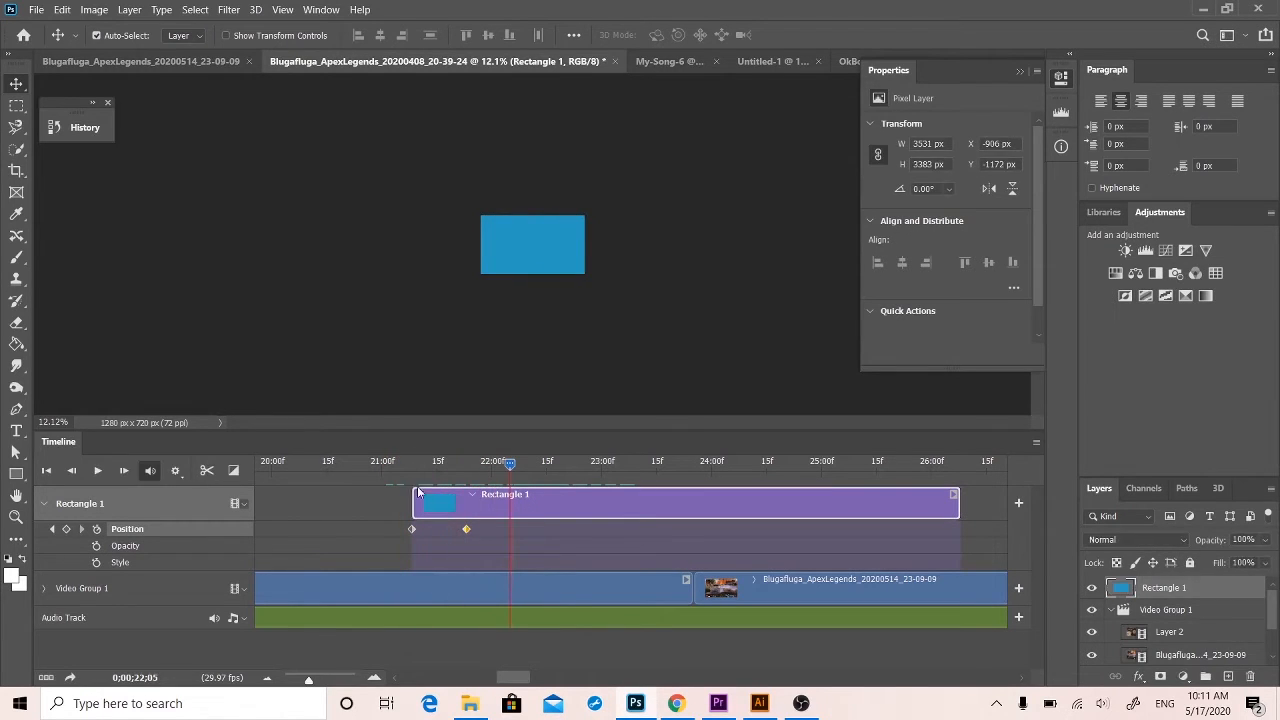
left_click(411, 528)
left_click_drag(505, 250, 603, 183)
left_click_drag(494, 465, 391, 463)
key("space")
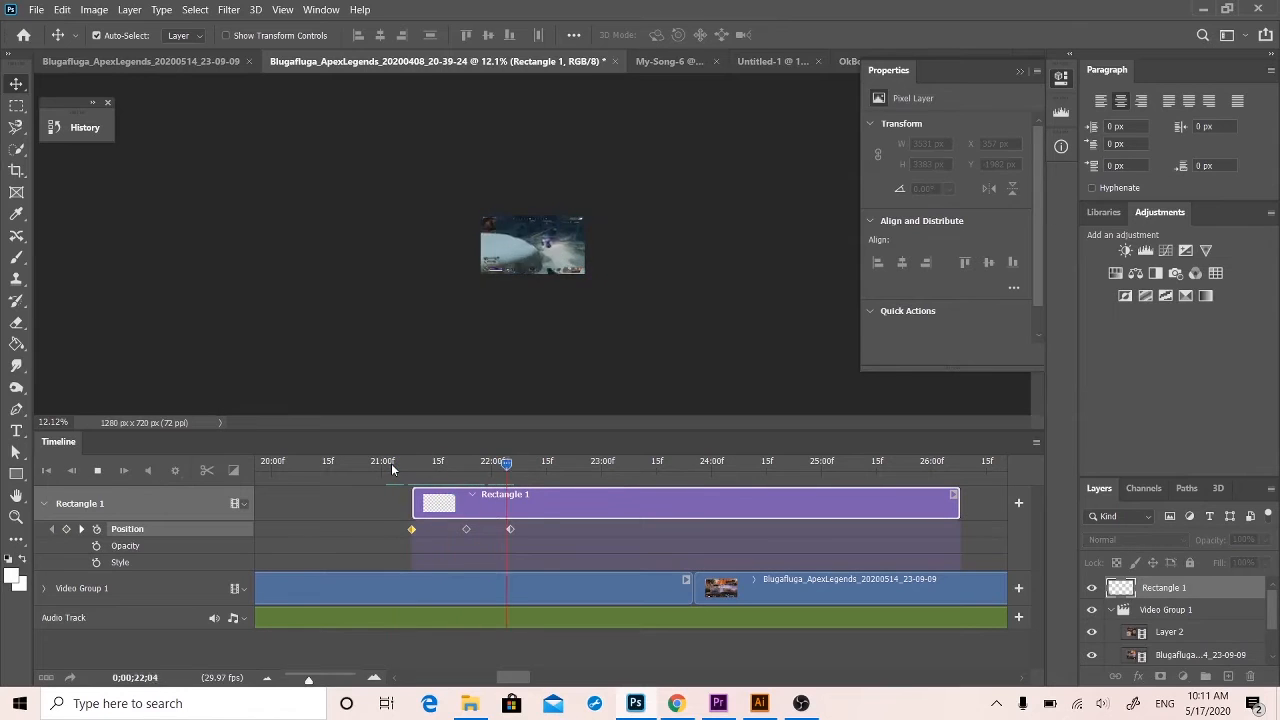
key("space")
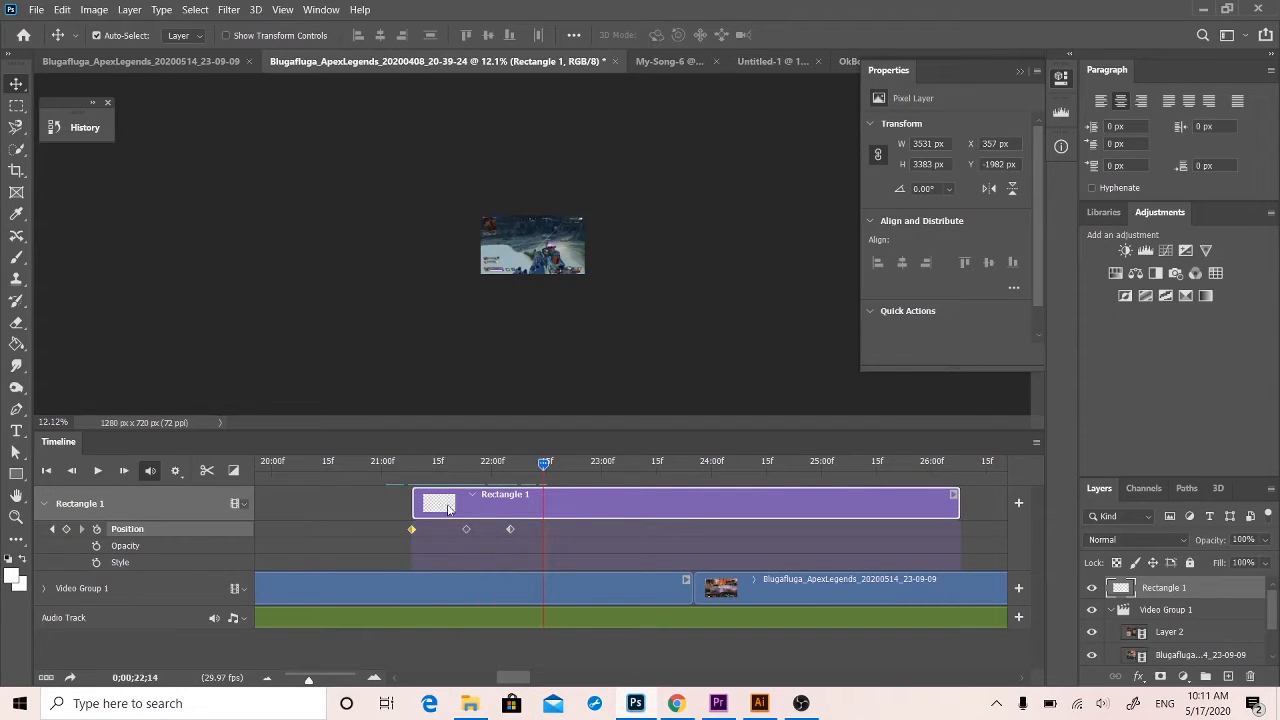
Shift the middle and last Position keyframes earlier, the last one to about 0;00;22;00, and play the wipe again.
left_click(537, 462)
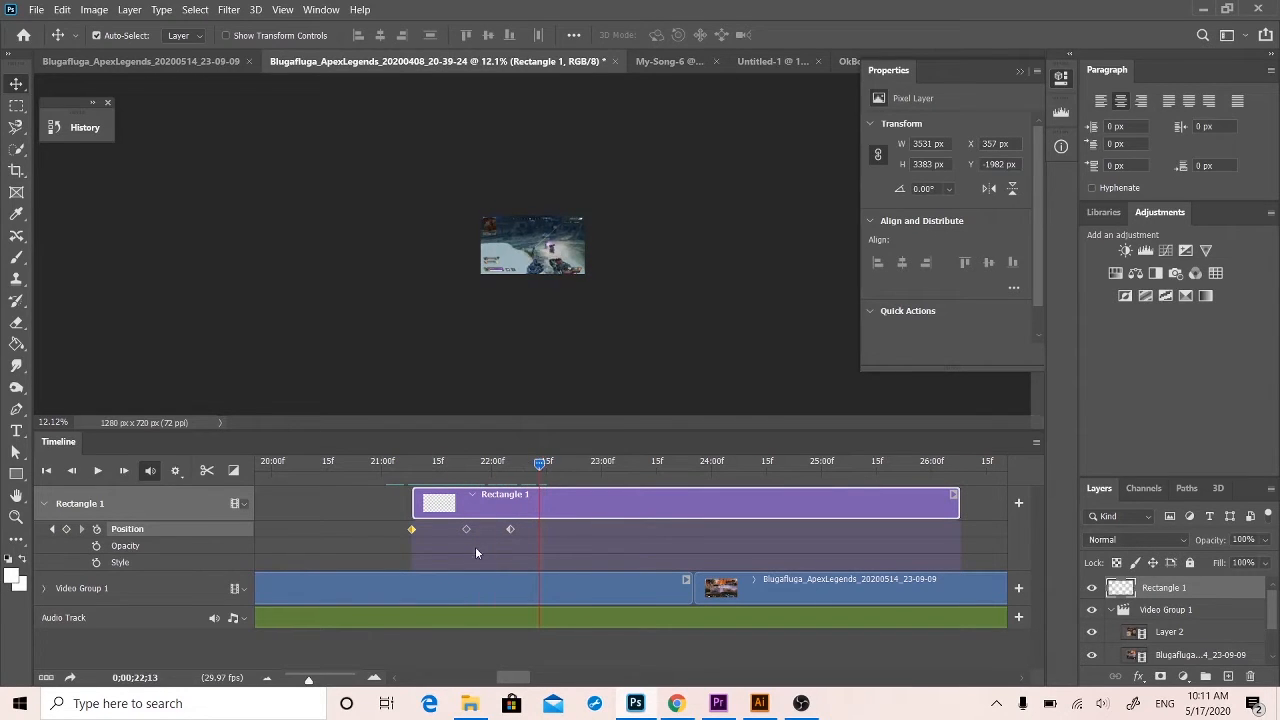
left_click_drag(464, 531, 490, 528)
left_click_drag(539, 465, 389, 478)
key("space")
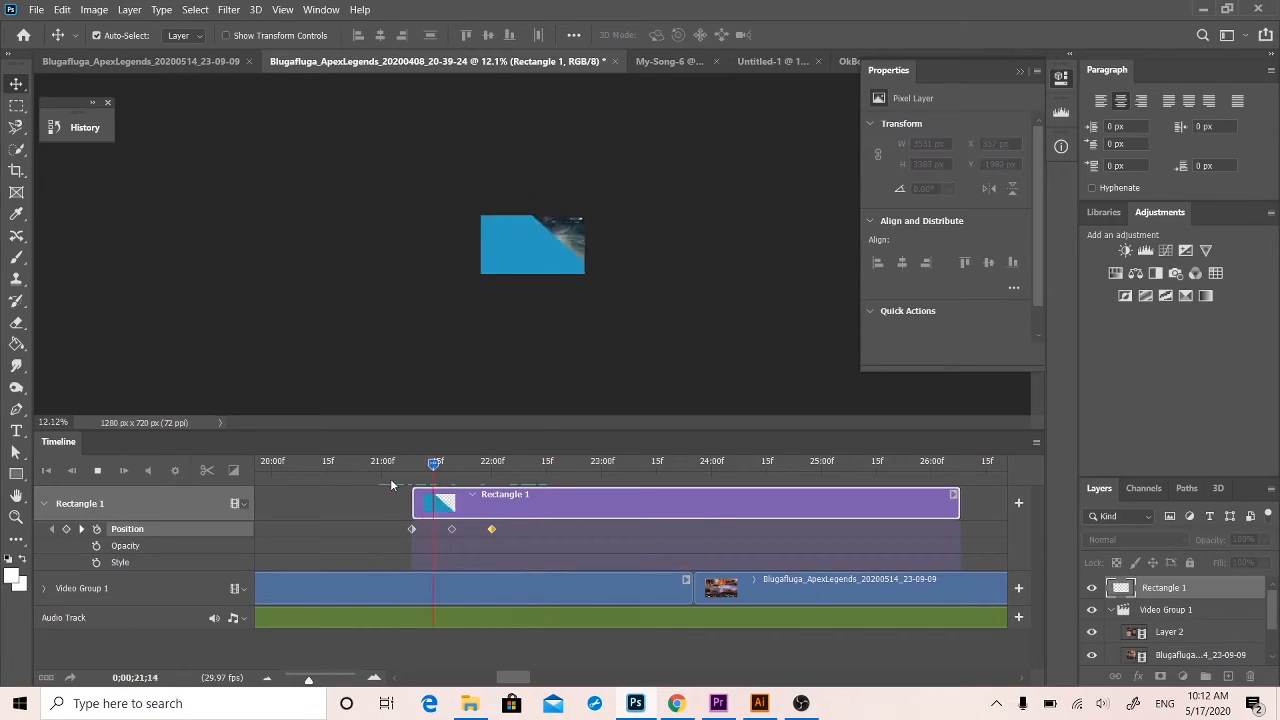
key("space")
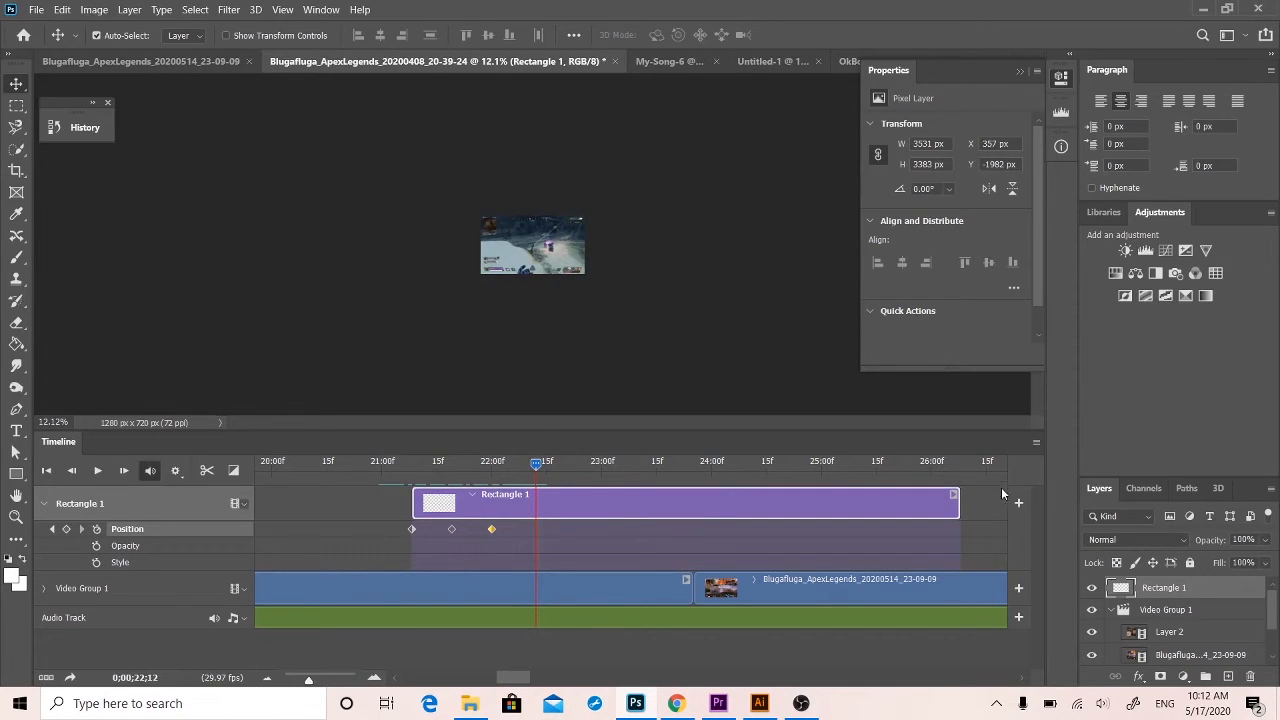
Trim the Rectangle 1 clip's end to its last Position keyframe, move the clip over the cut before the Blugafluga_ApexLegends_20200514_23-09-09 clip, and preview it.
left_click_drag(956, 505, 490, 529)
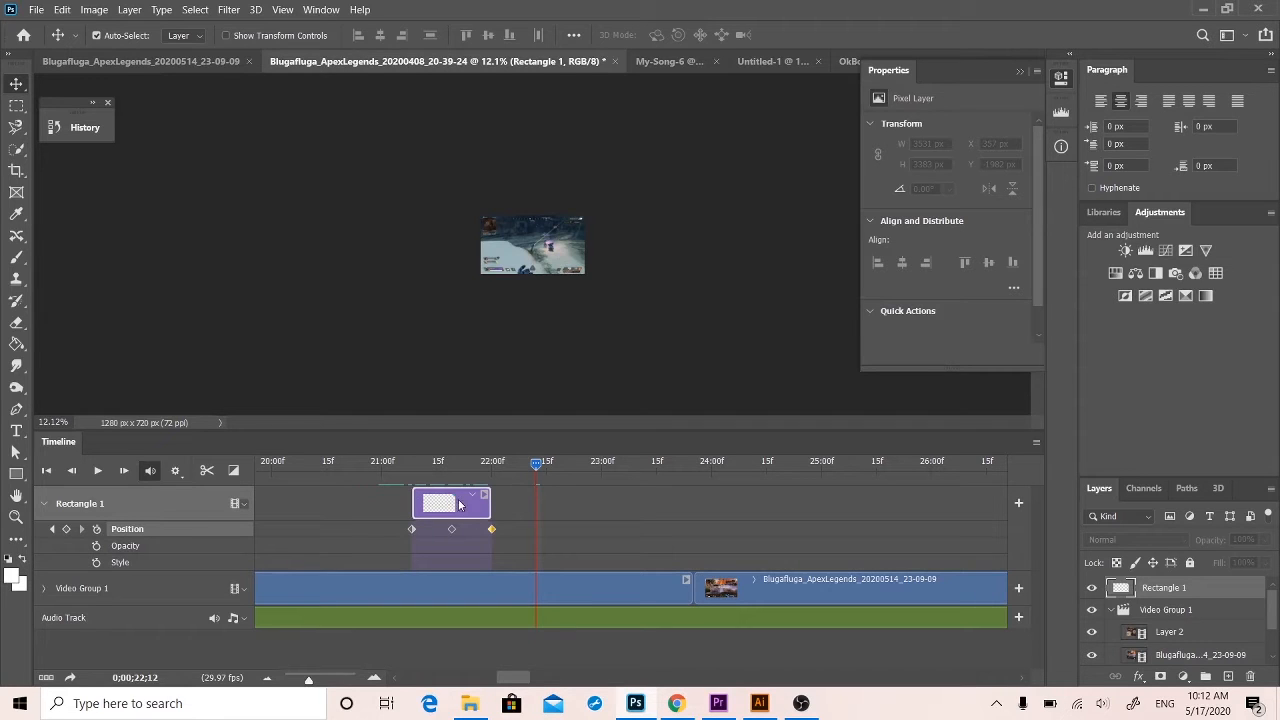
left_click_drag(460, 505, 702, 508)
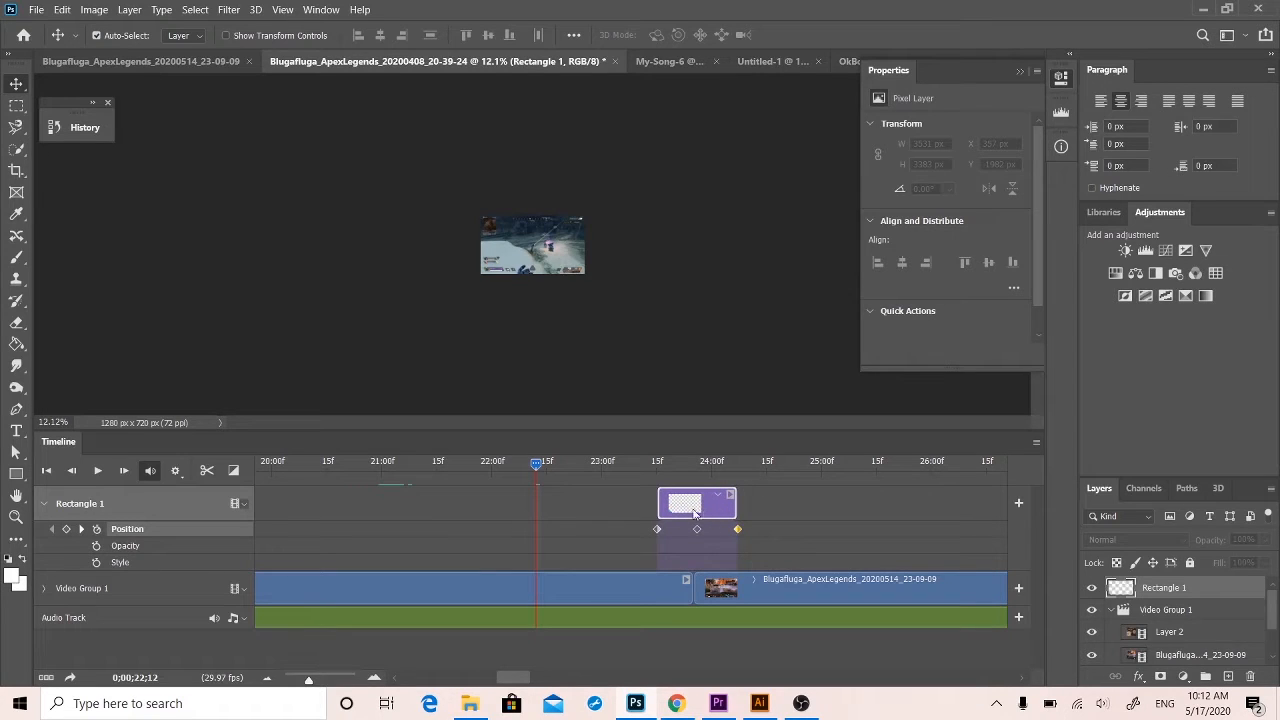
key("space")
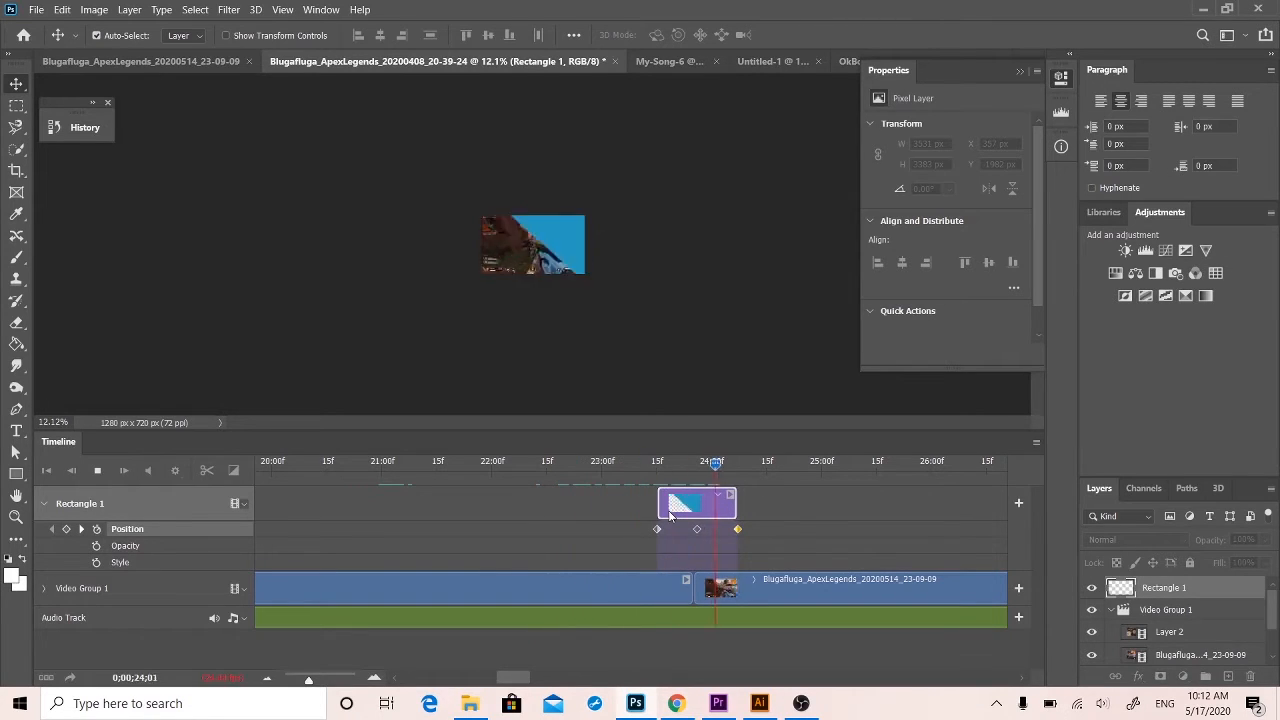
key("space")
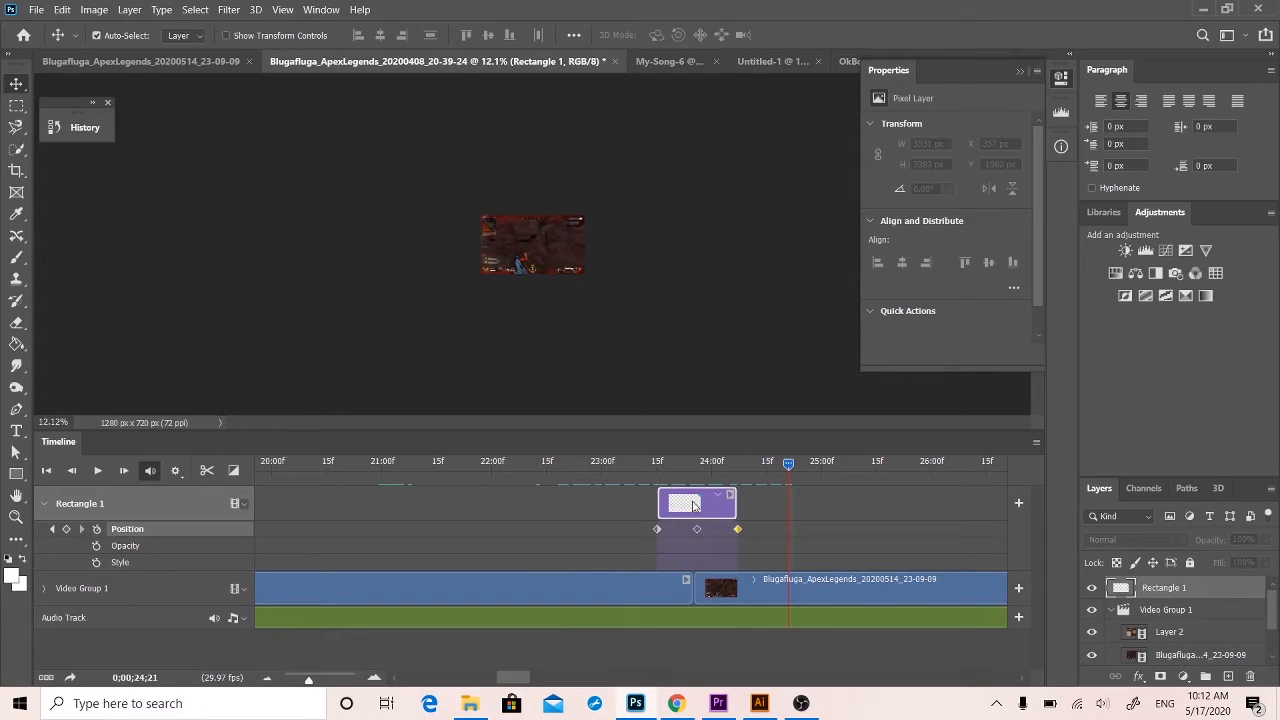
left_click_drag(788, 462, 687, 461)
key("space")
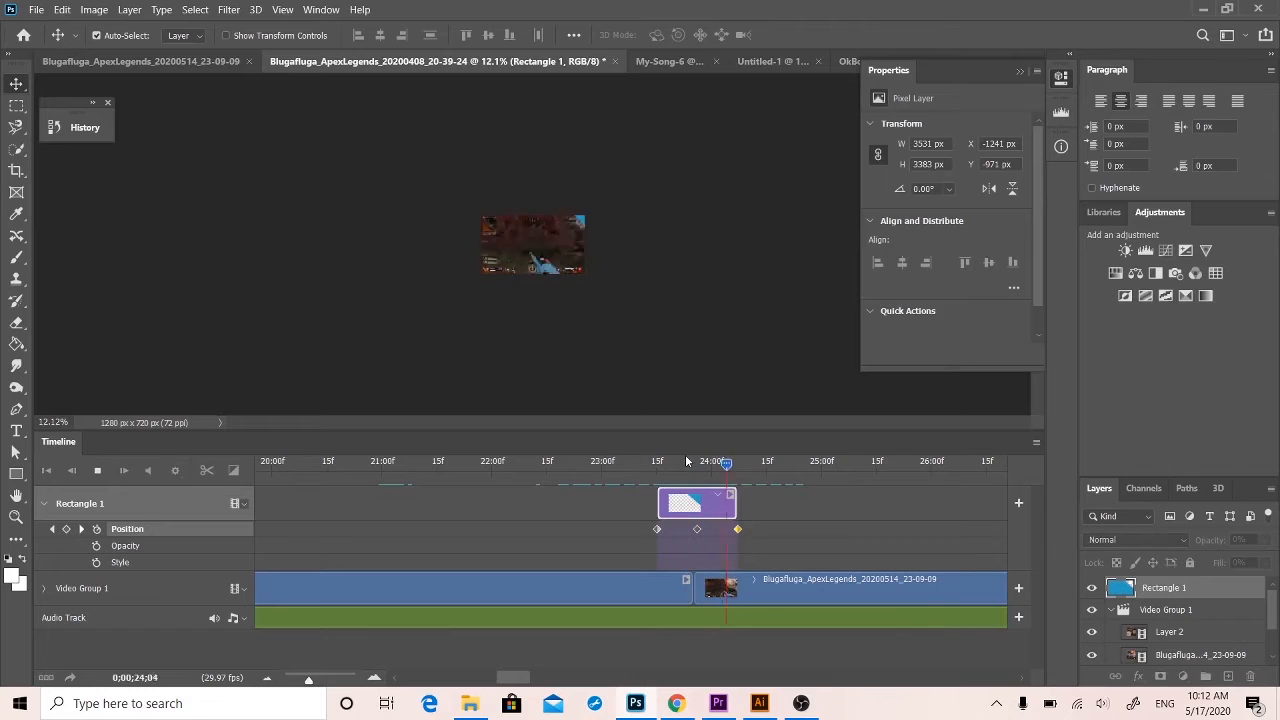
key("space")
Try the Rectangle 1 clip earlier, ending at about 0;00;23;13, and play that part of the timeline.
left_click_drag(697, 503, 631, 503)
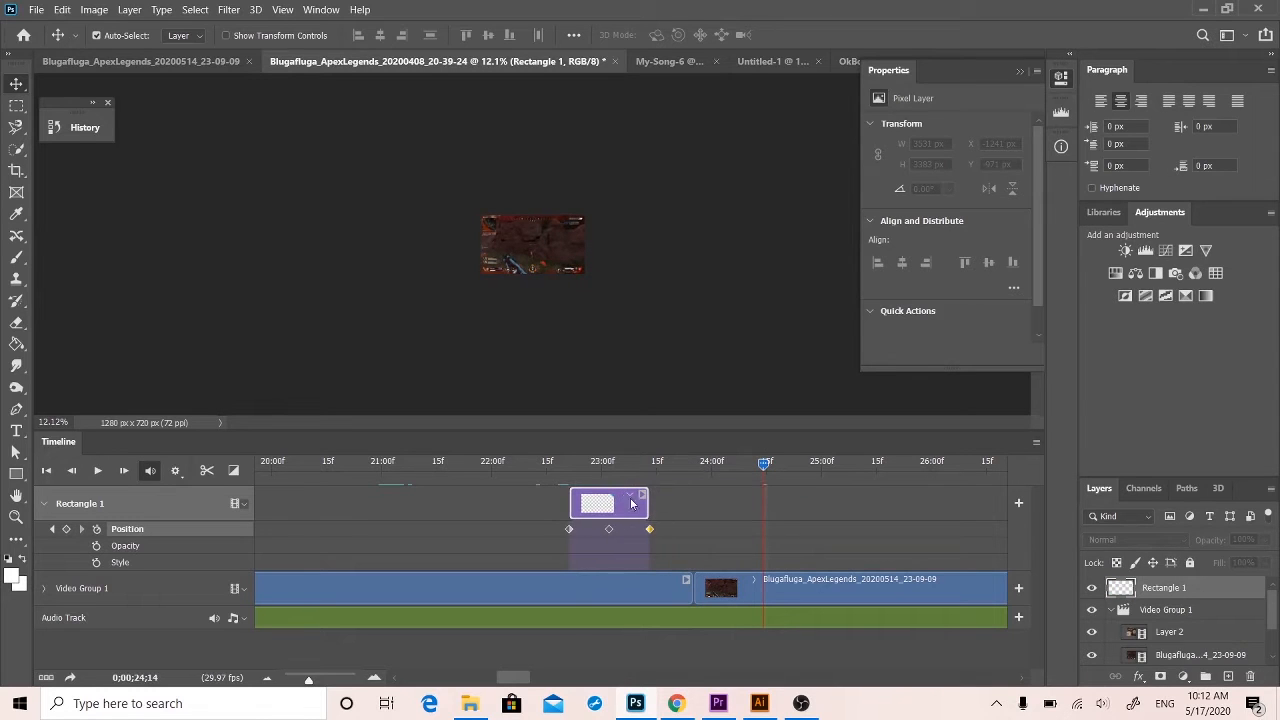
left_click_drag(762, 472, 646, 465)
key("space")
key("space")
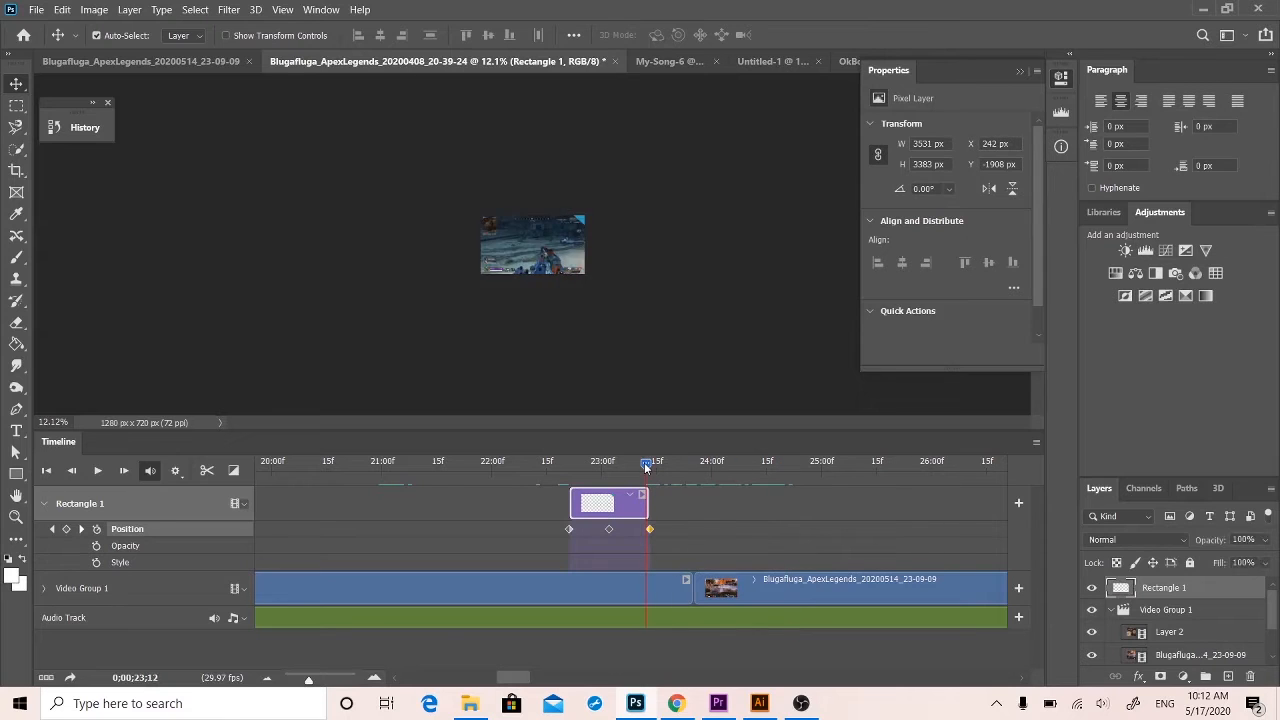
key("space")
key("space")
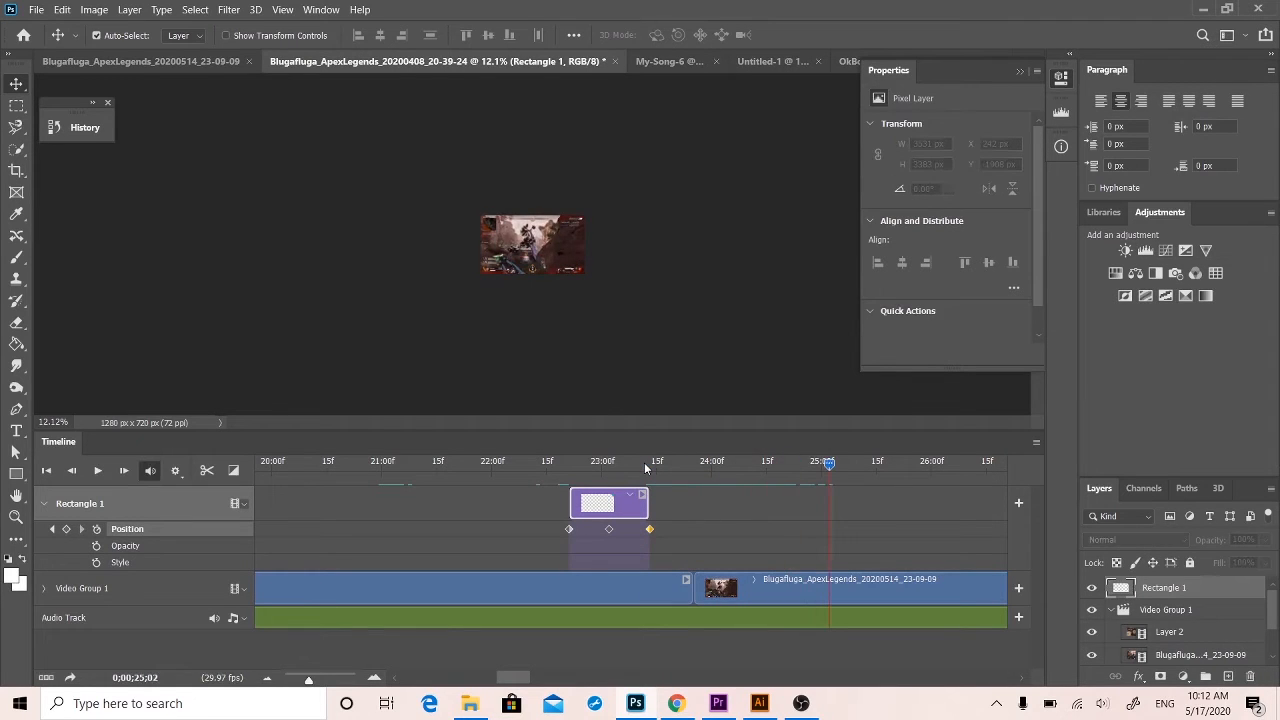
Move the Rectangle 1 clip back over the cut, tighten its Position keyframes to about 0;00;23;17 through 0;00;24;00, and play it.
left_click_drag(614, 494, 661, 529)
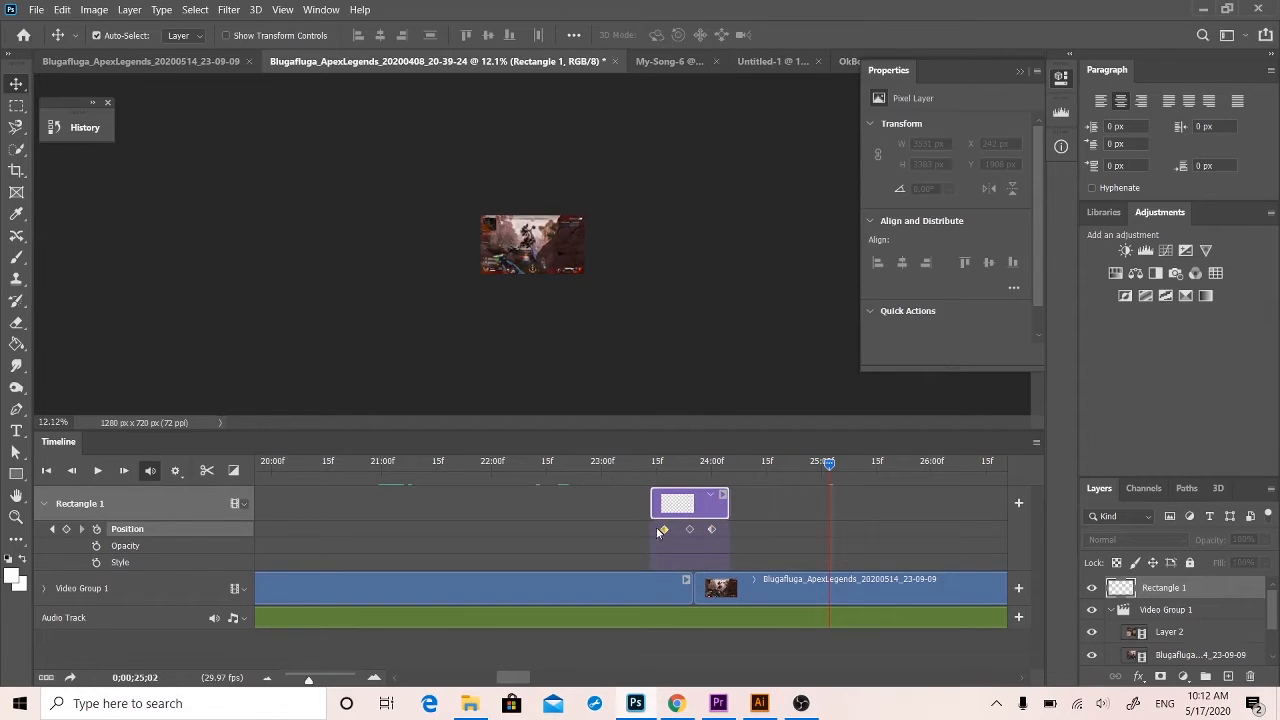
left_click_drag(828, 466, 657, 462)
key("space")
key("space")
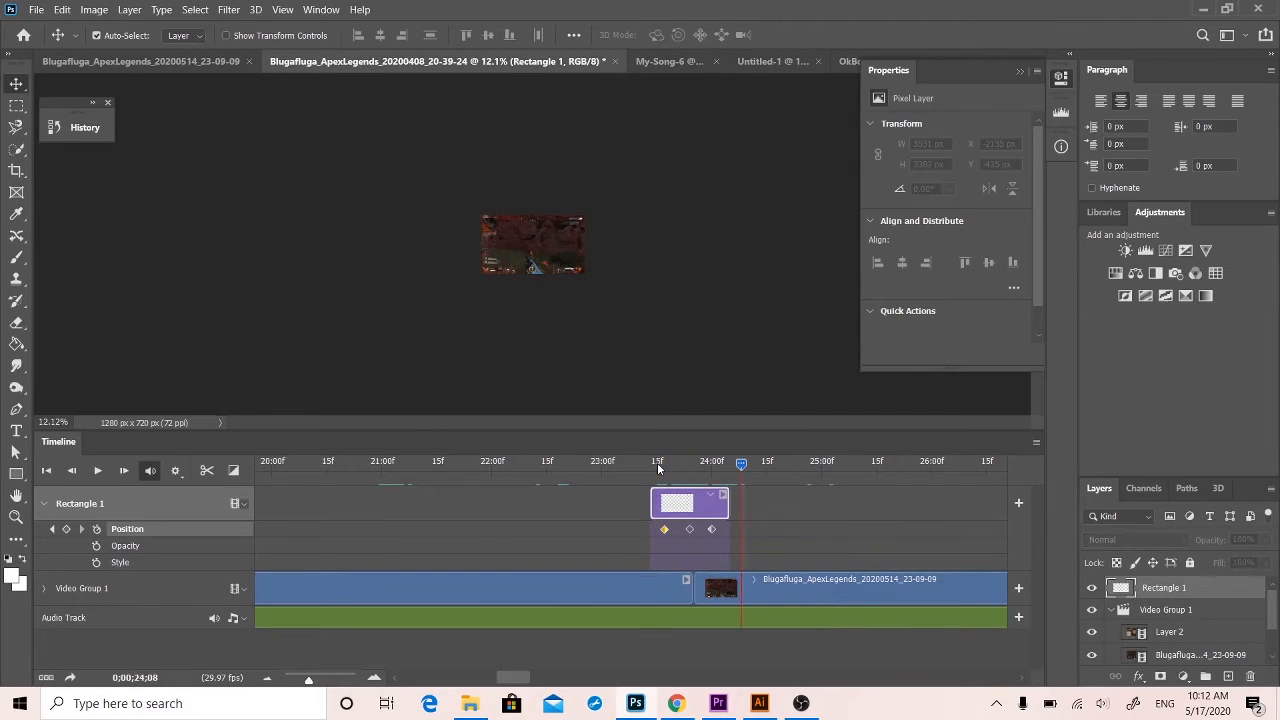
Trim both ends of the Rectangle 1 clip to its first and last Position keyframes and play the shortened wipe.
left_click_drag(724, 505, 666, 505)
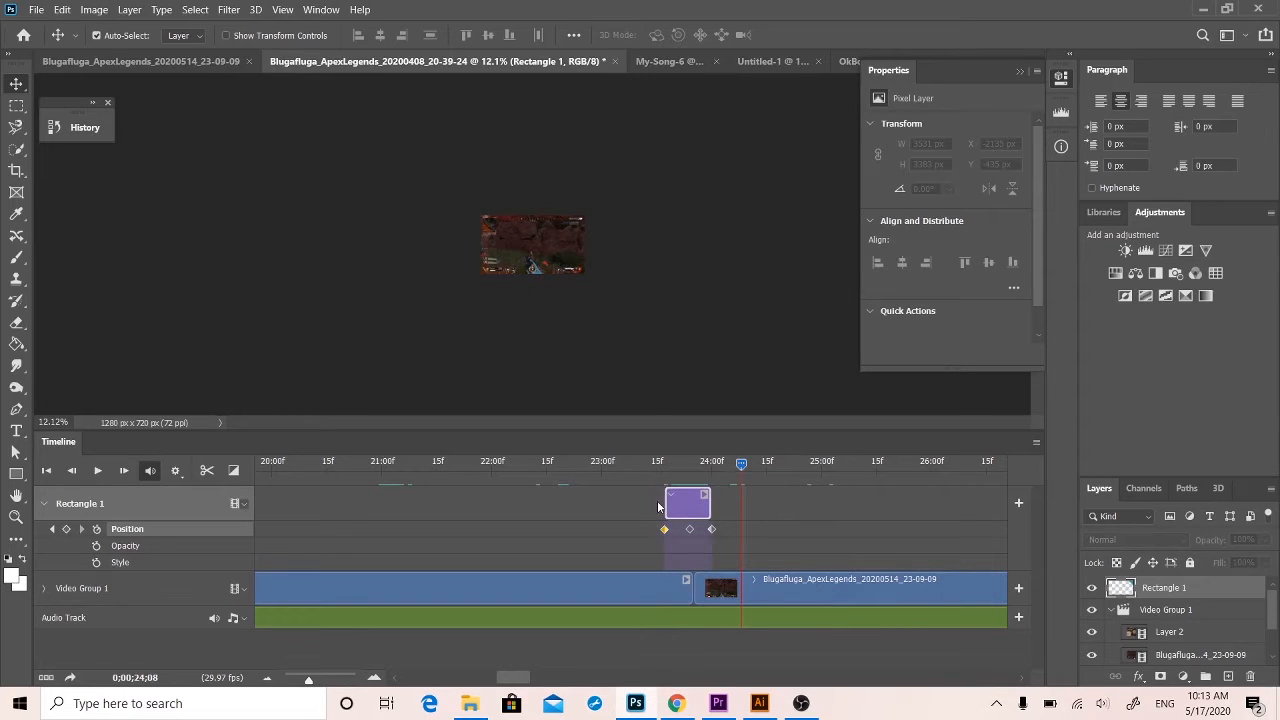
left_click_drag(729, 465, 651, 460)
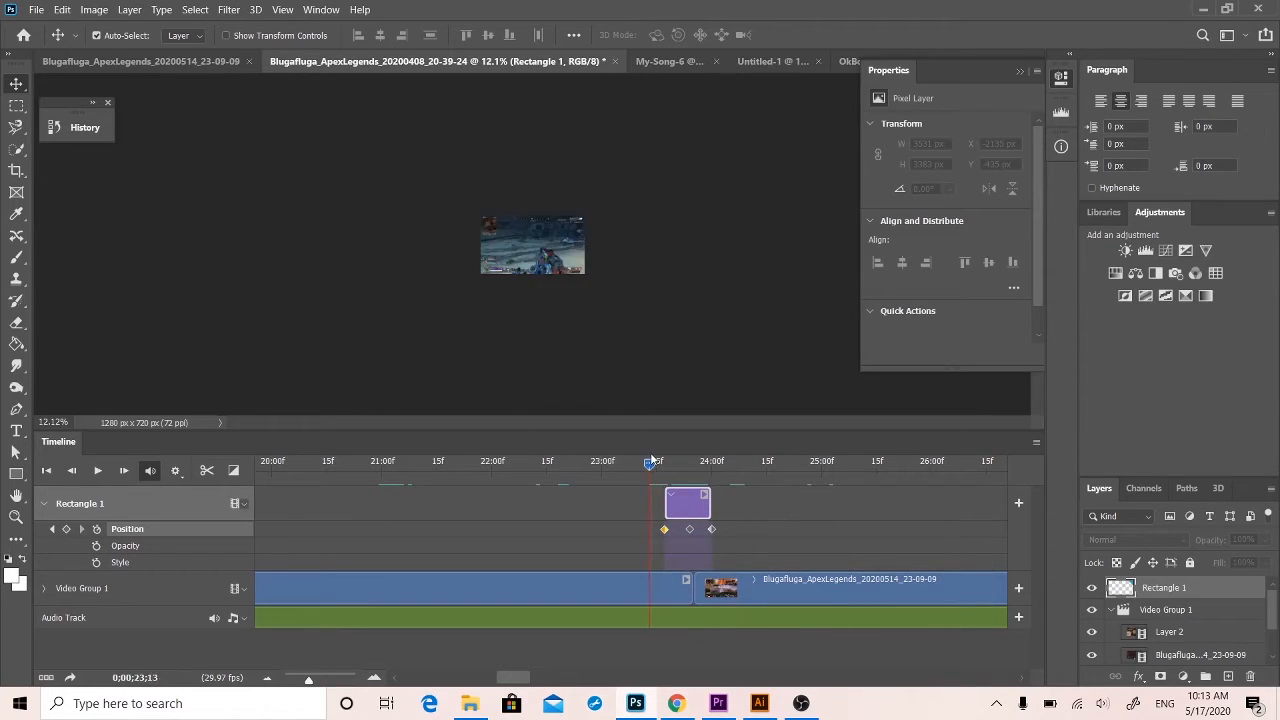
key("space")
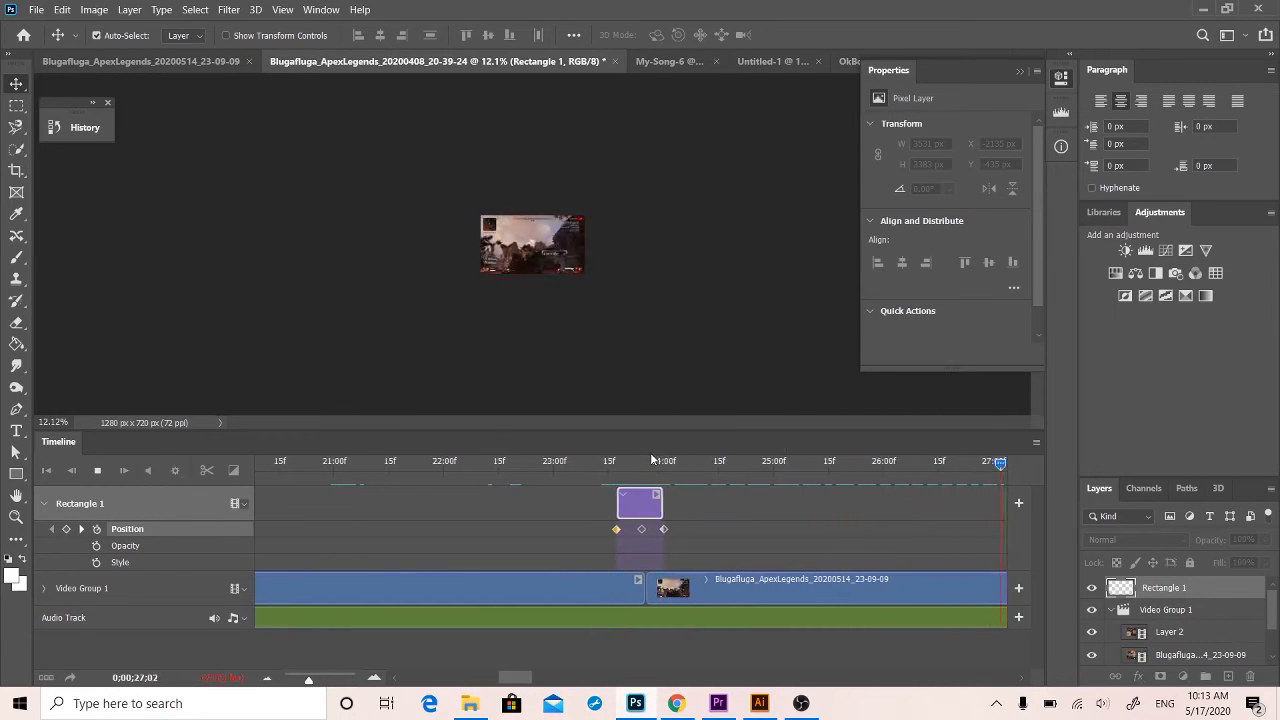
Play the sequence past the wipe and stop the playhead at the cut before the Layer 2 clip, about 0;00;36;08.
left_click_drag(309, 679, 284, 679)
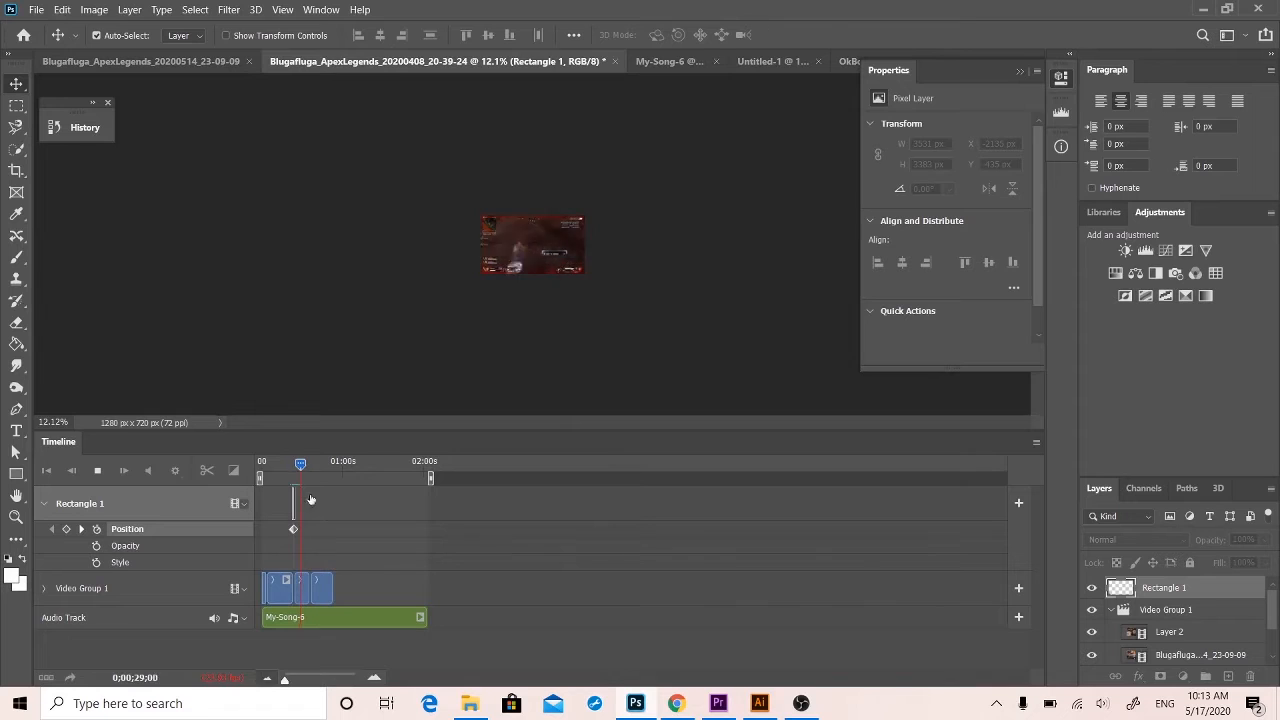
left_click_drag(300, 461, 289, 461)
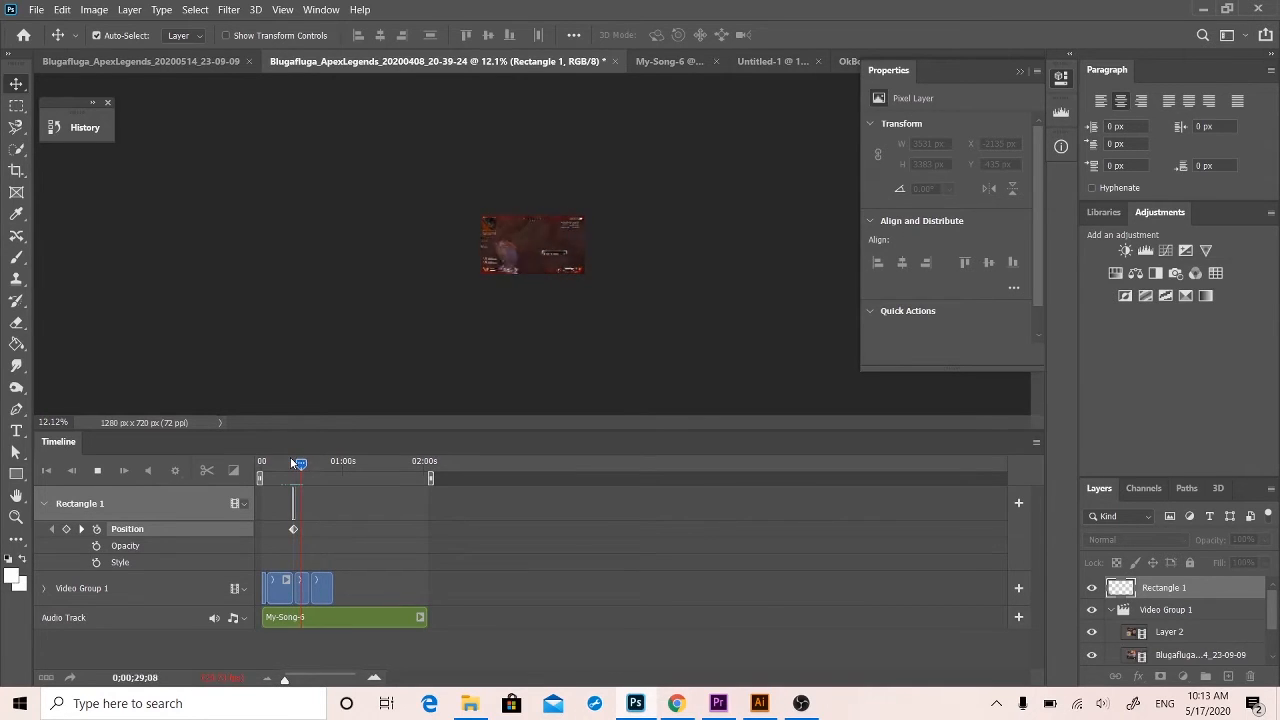
key("space")
key("space")
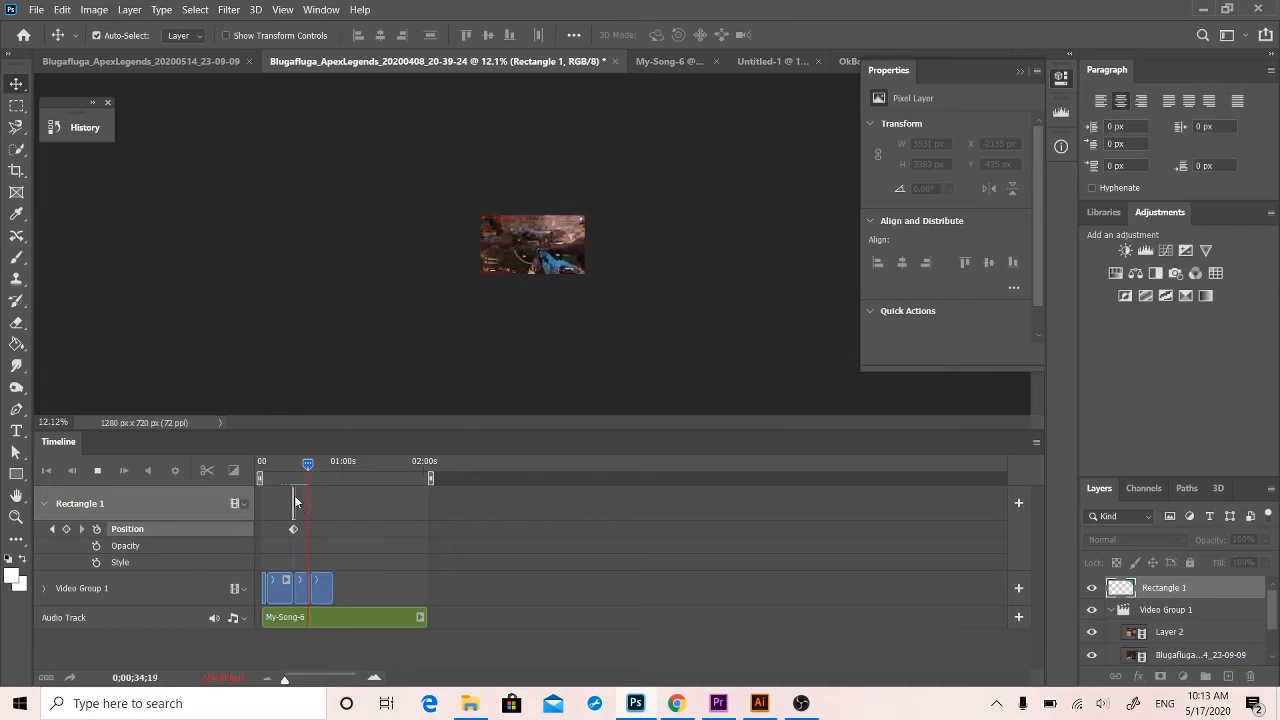
left_click(323, 679)
left_click_drag(323, 679, 291, 669)
key("space")
left_click(414, 465)
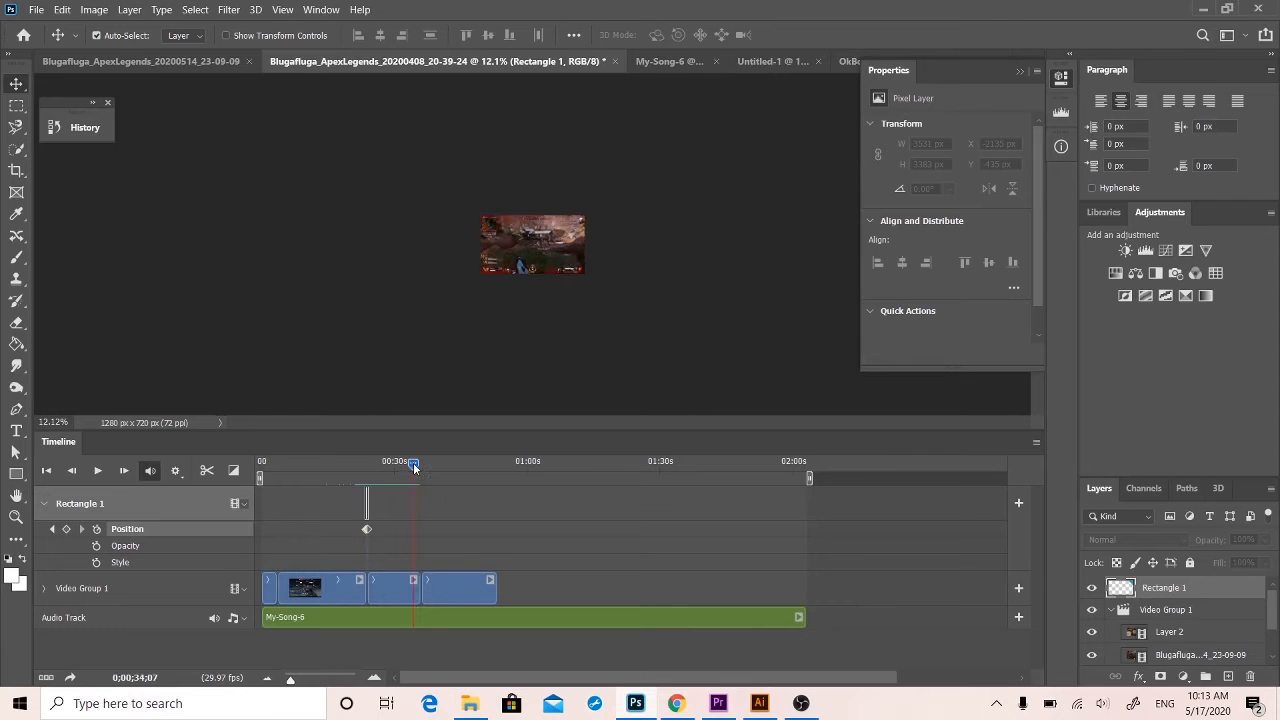
key("space")
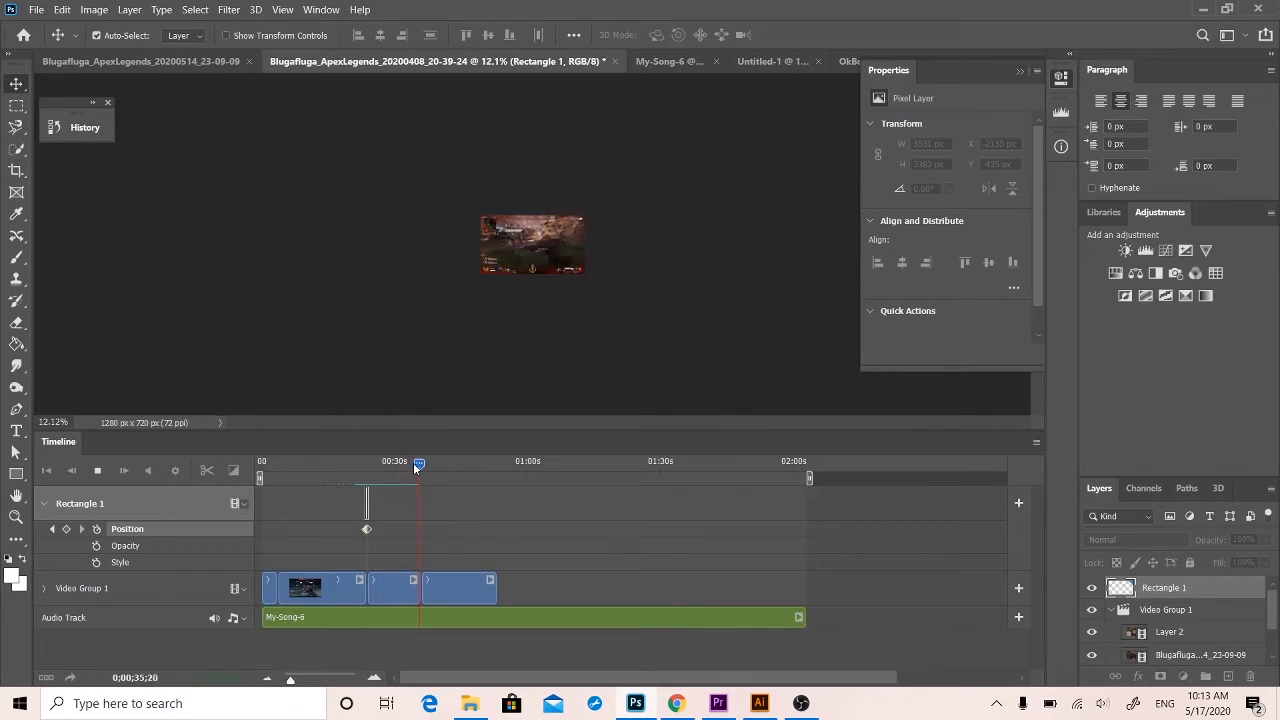
key("space")
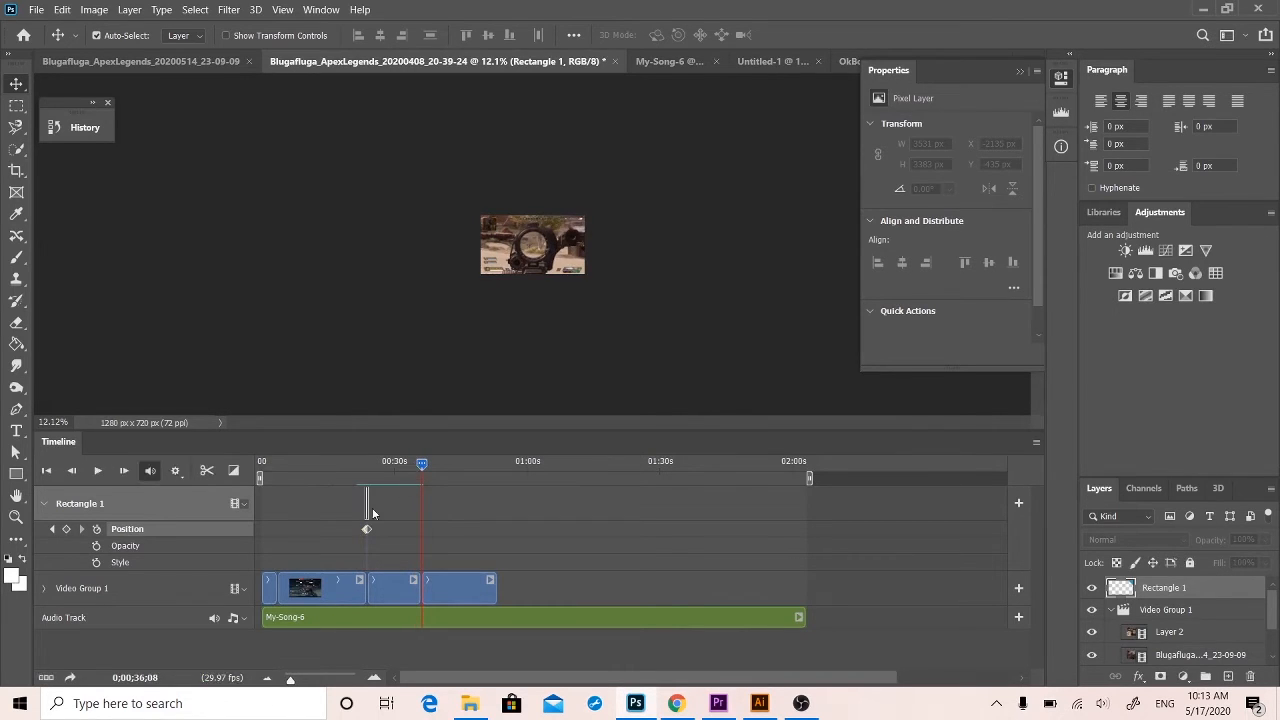
Duplicate the Rectangle 1 layer and select the upper copy.
left_click_drag(321, 679, 297, 677)
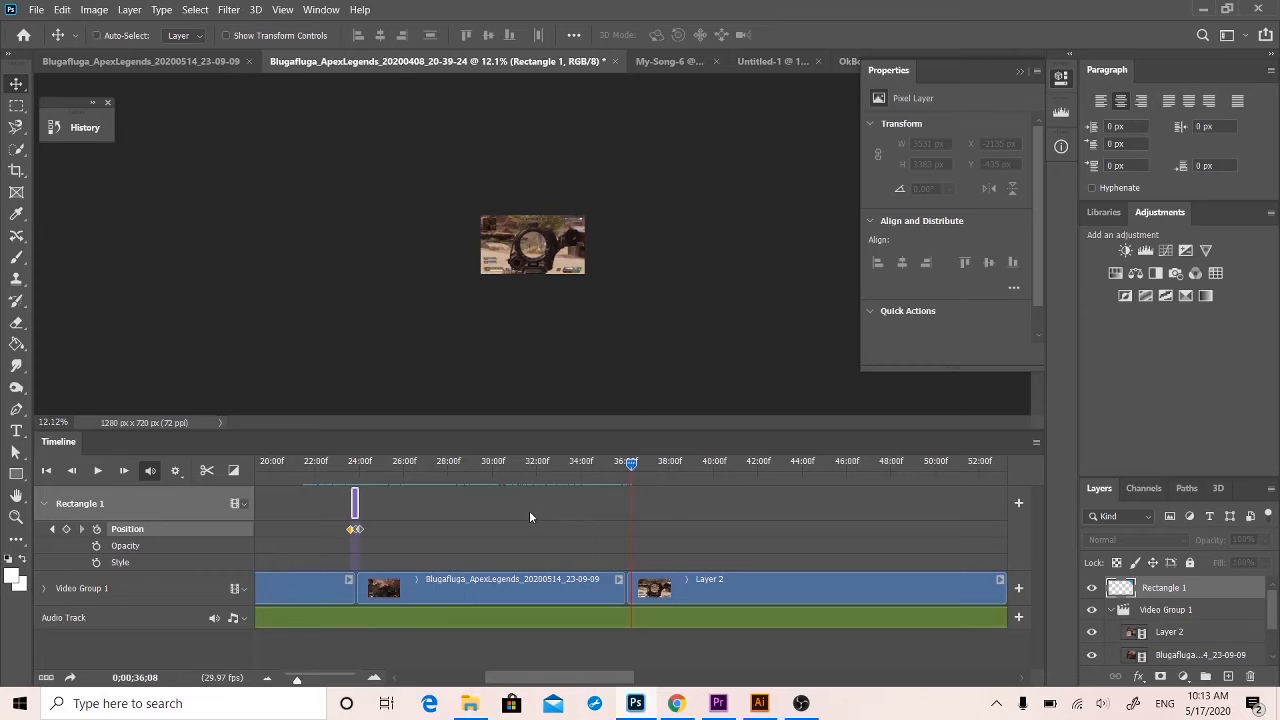
key("ctrl+j")
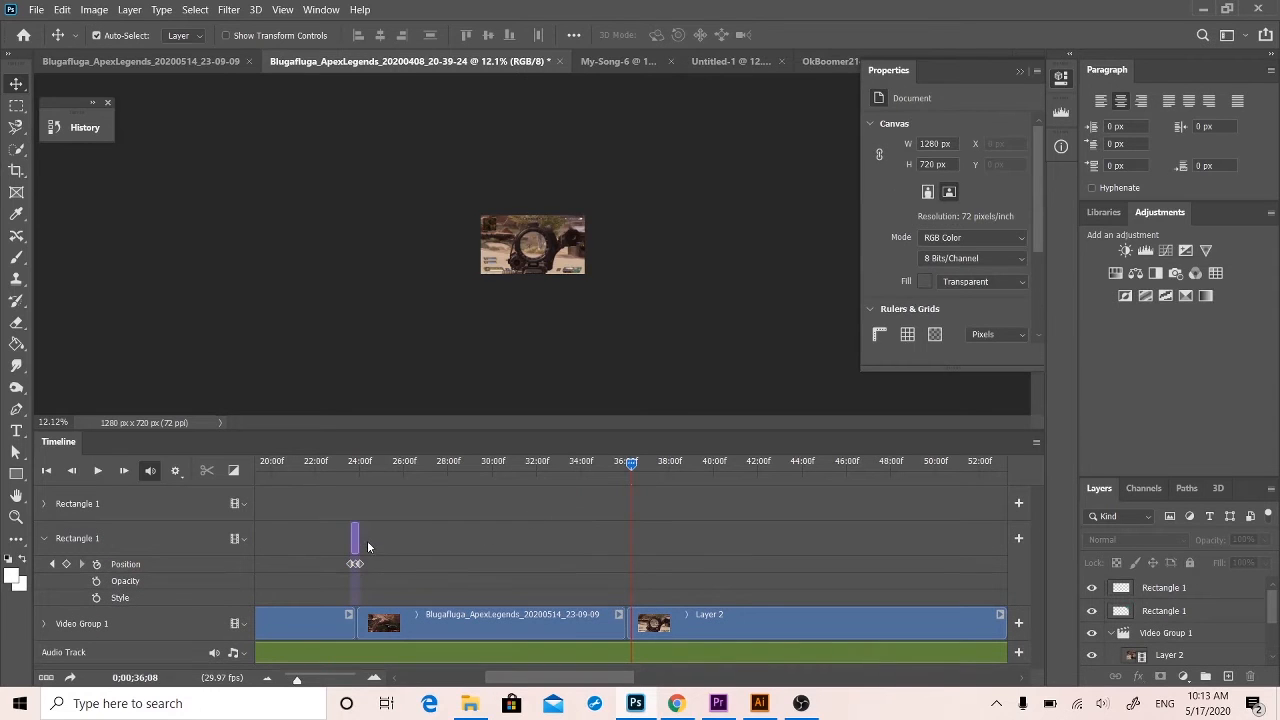
scroll(368, 547, "left", 1)
left_click(1133, 590)
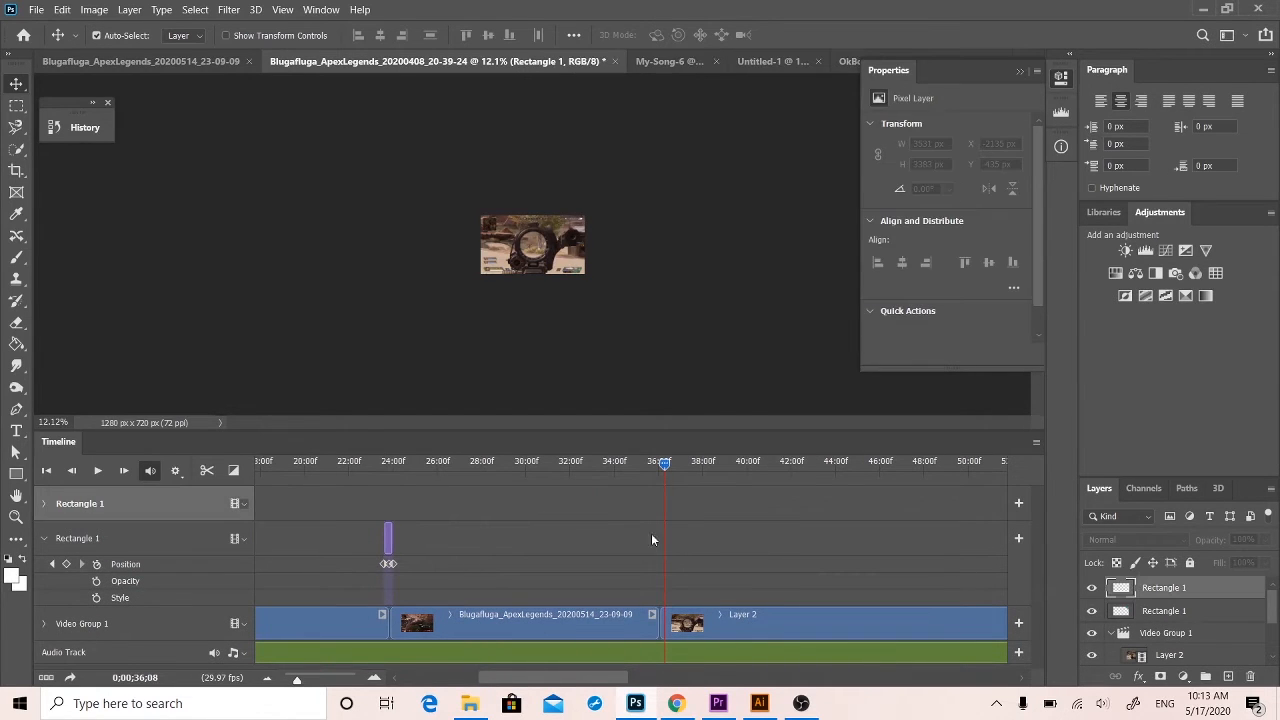
scroll(583, 590, "left", 1)
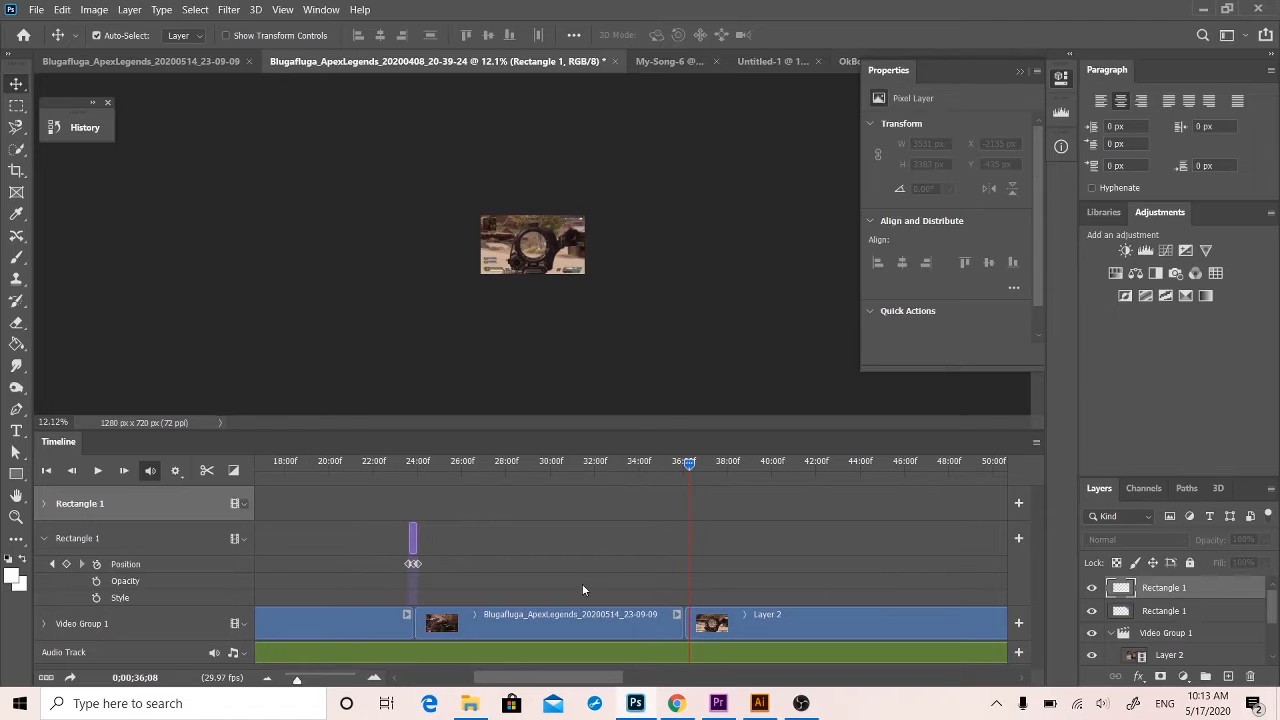
left_click_drag(298, 678, 268, 676)
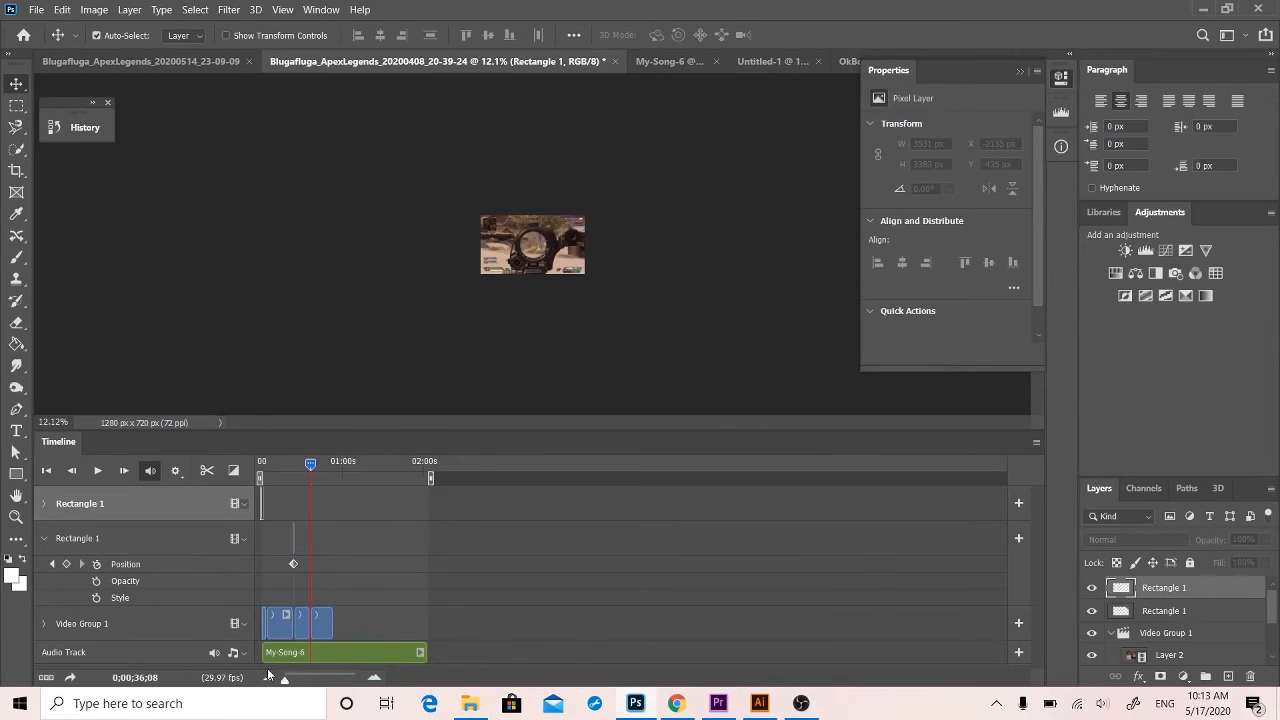
Try to move the duplicated Rectangle 1 clip from the timeline's start to the cut before the Layer 2 clip.
left_click(262, 500)
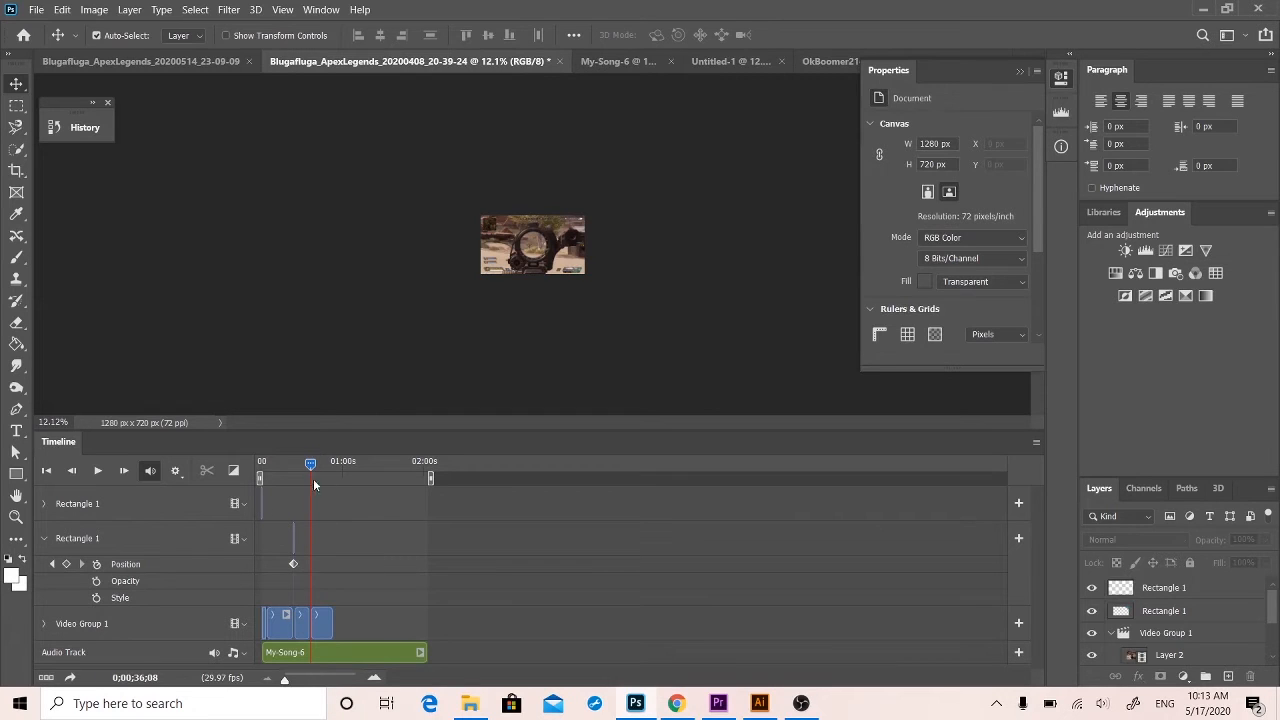
left_click_drag(299, 470, 260, 468)
left_click_drag(331, 679, 322, 678)
left_click_drag(334, 503, 835, 530)
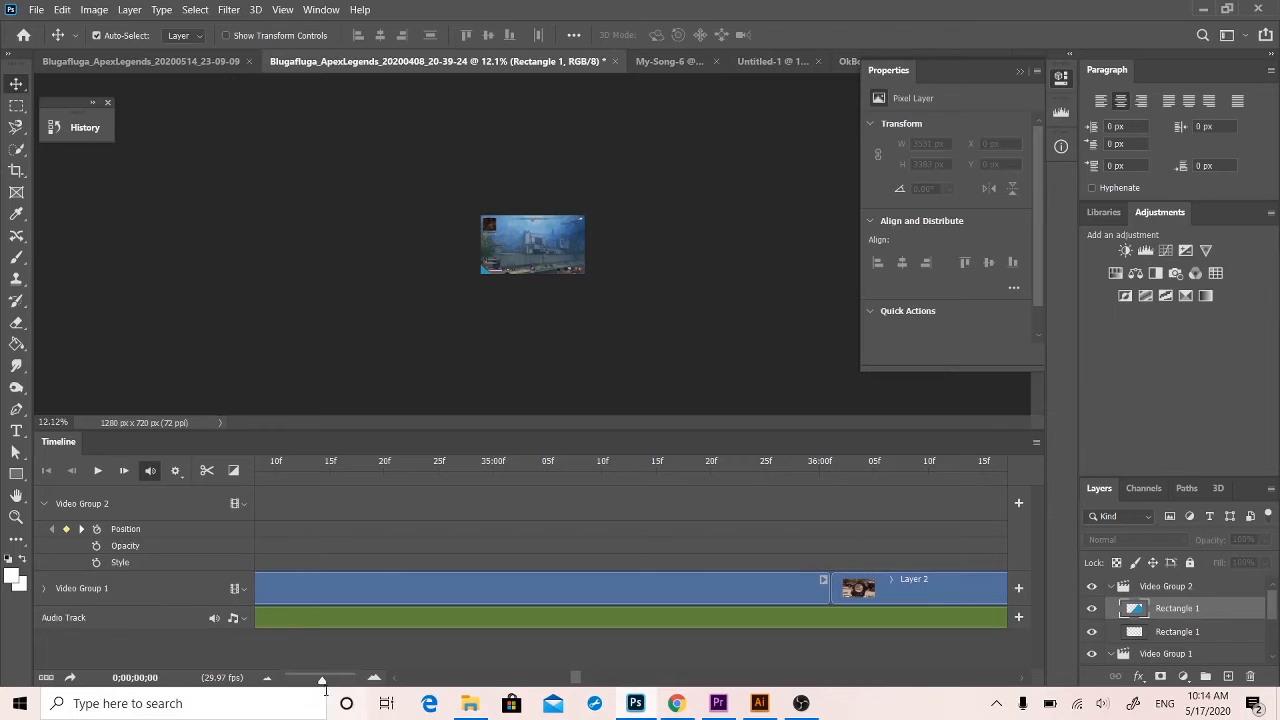
mouse_move(322, 680)
left_mouse_down()
mouse_move(249, 677)
mouse_move(308, 680)
left_mouse_up()
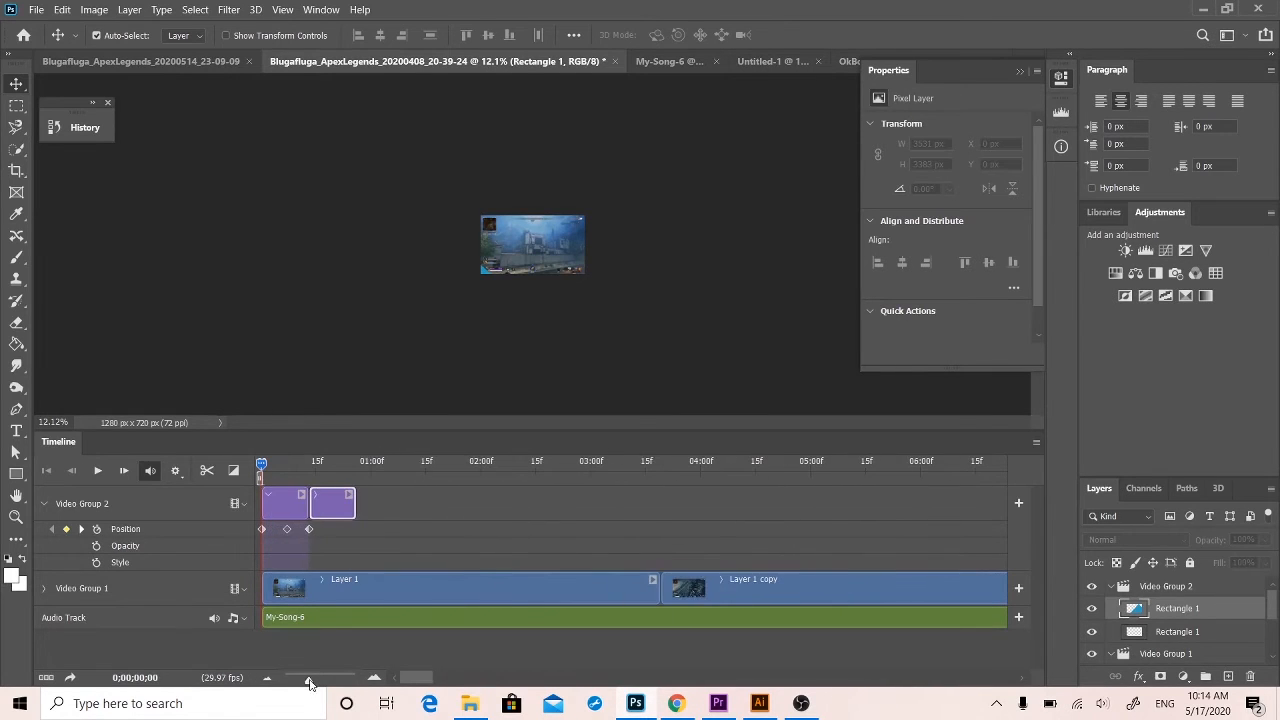
Move the selected Rectangle 1 layer out of Video Group 2 and place its clip over the cut between Layer 1 copy and the next clip.
left_click_drag(1177, 612, 1163, 583)
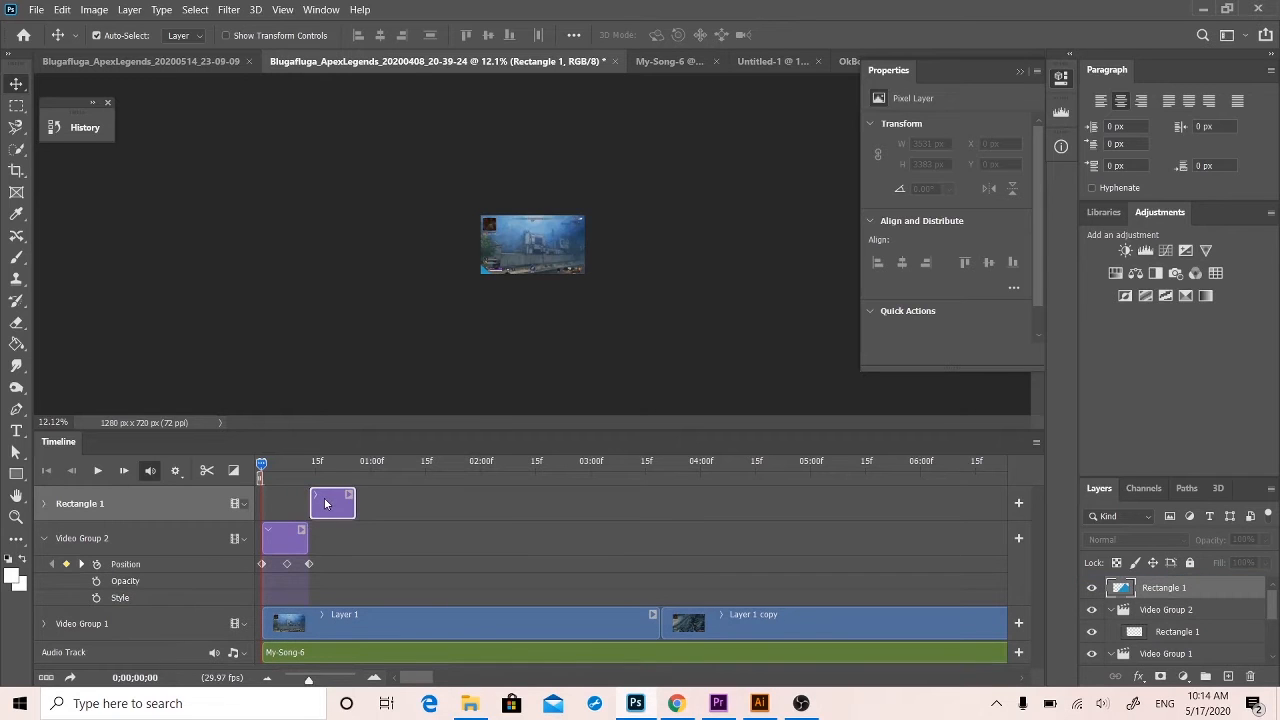
left_click_drag(307, 682, 298, 680)
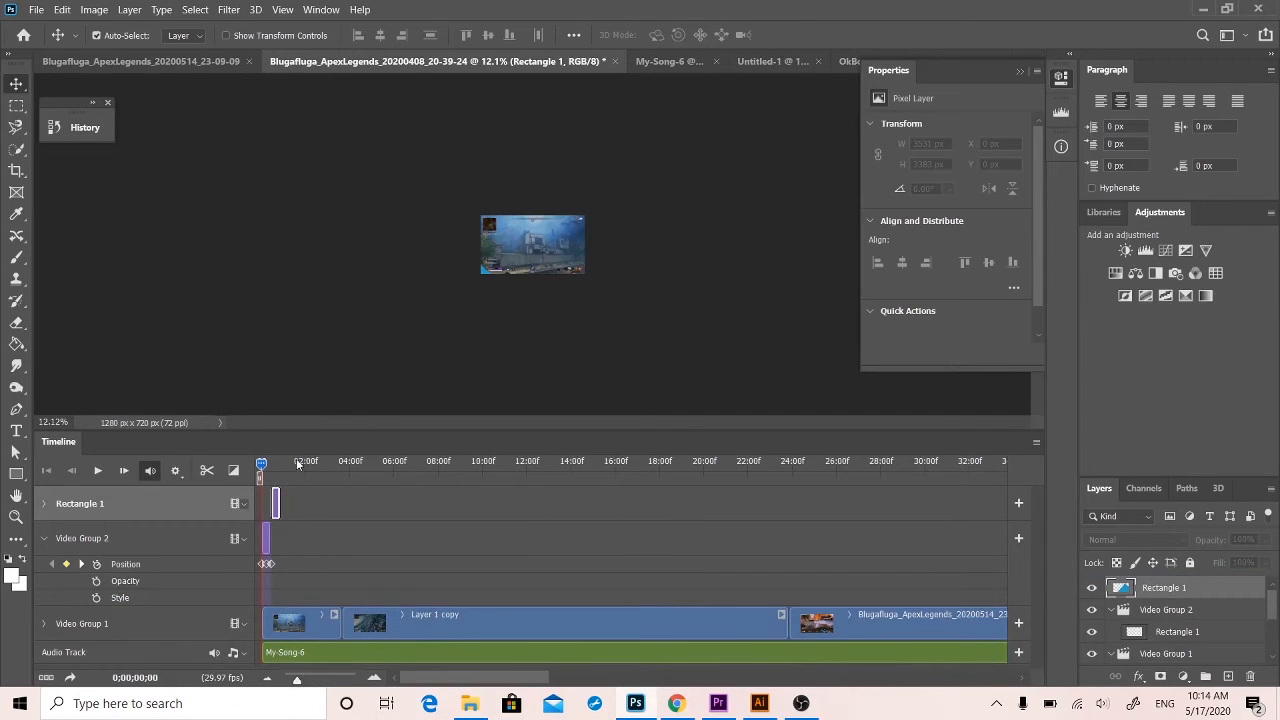
left_click_drag(275, 503, 284, 504)
left_click_drag(279, 503, 797, 503)
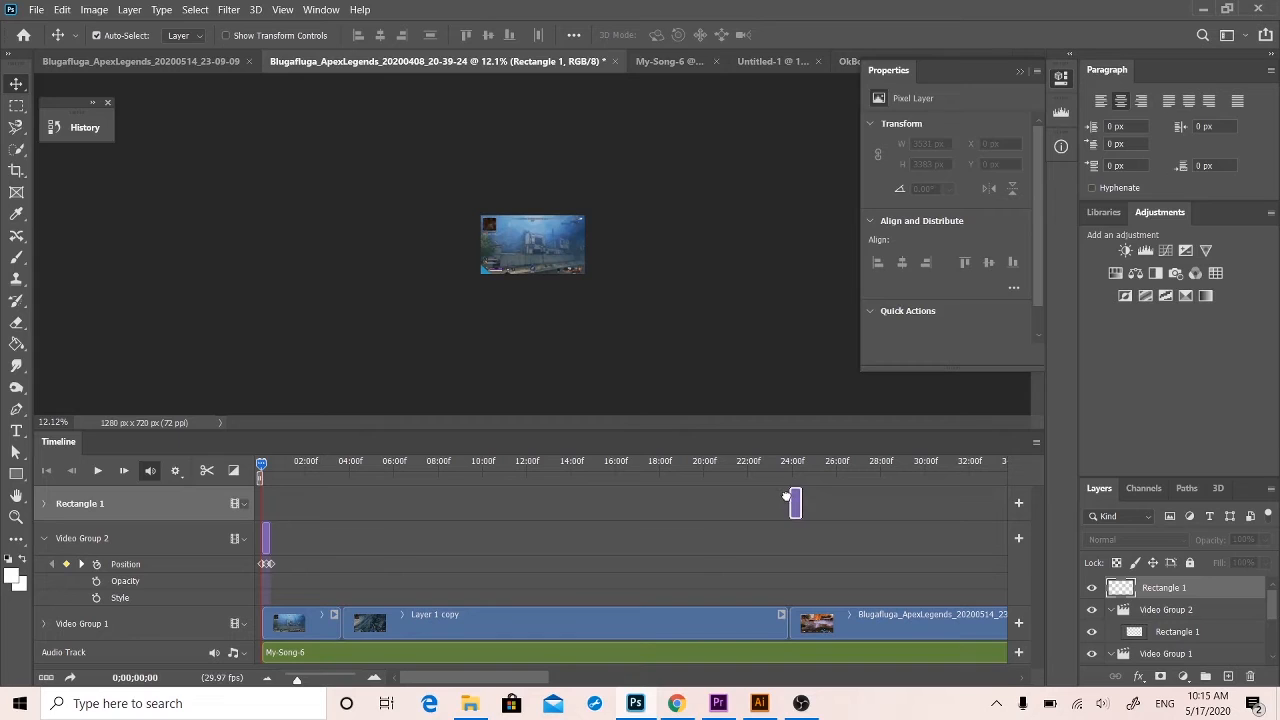
left_click_drag(774, 496, 788, 508)
left_click(43, 540)
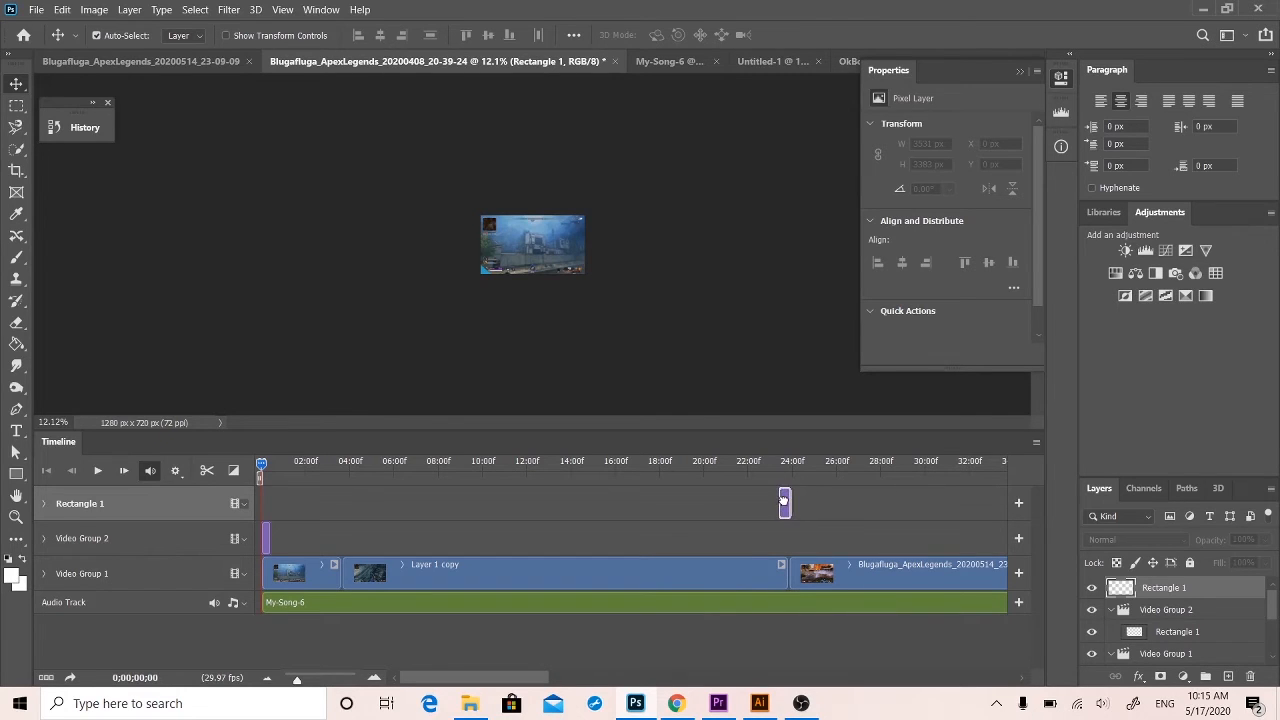
mouse_move(780, 510)
left_mouse_down()
mouse_move(777, 536)
mouse_move(791, 515)
left_mouse_up()
left_click_drag(784, 510, 784, 510)
Play the wipe at the timeline's start and the one over the cut near 0;00;24;00 to check both.
key("space")
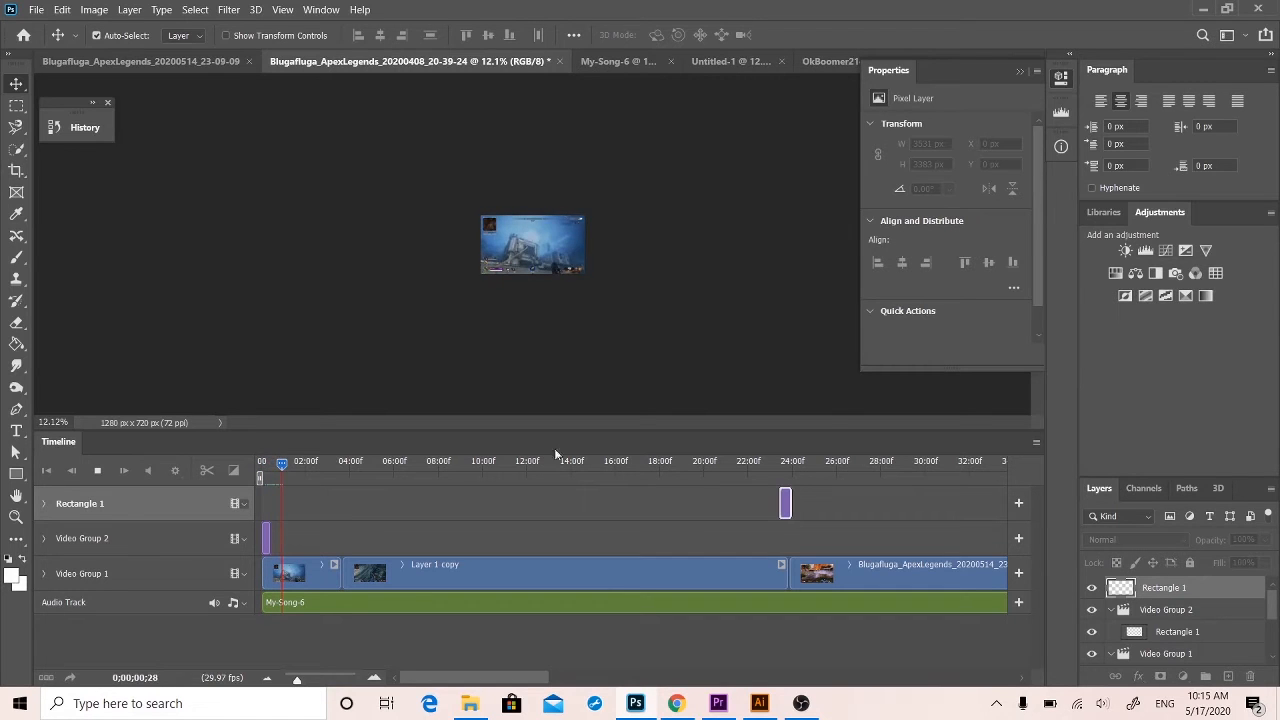
left_click(349, 494)
left_click_drag(320, 464, 770, 484)
key("space")
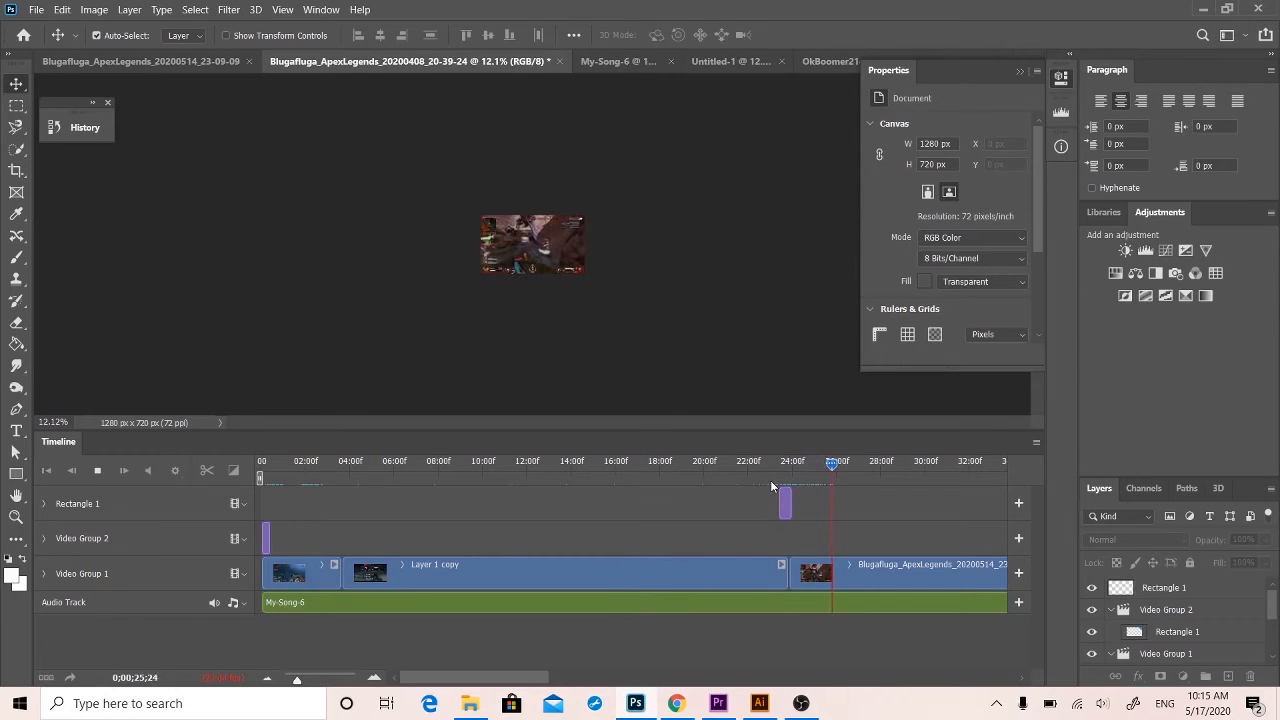
key("space")
left_click_drag(831, 465, 234, 474)
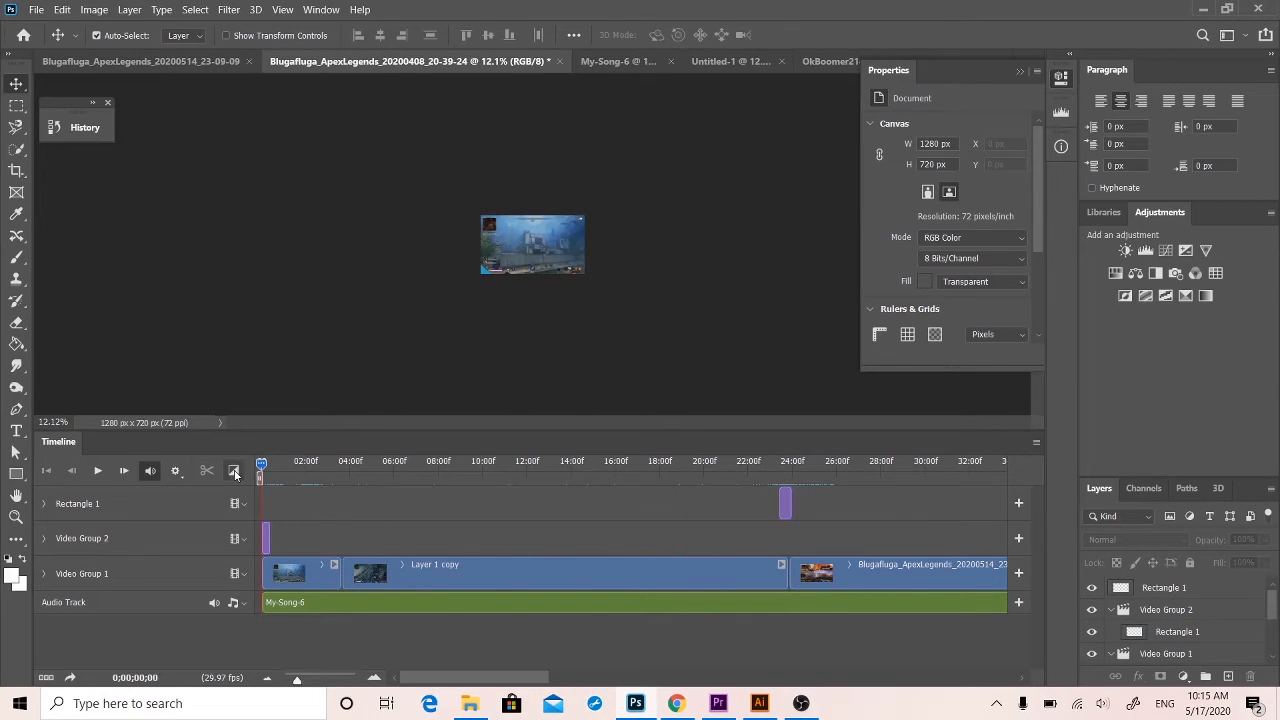
key("space")
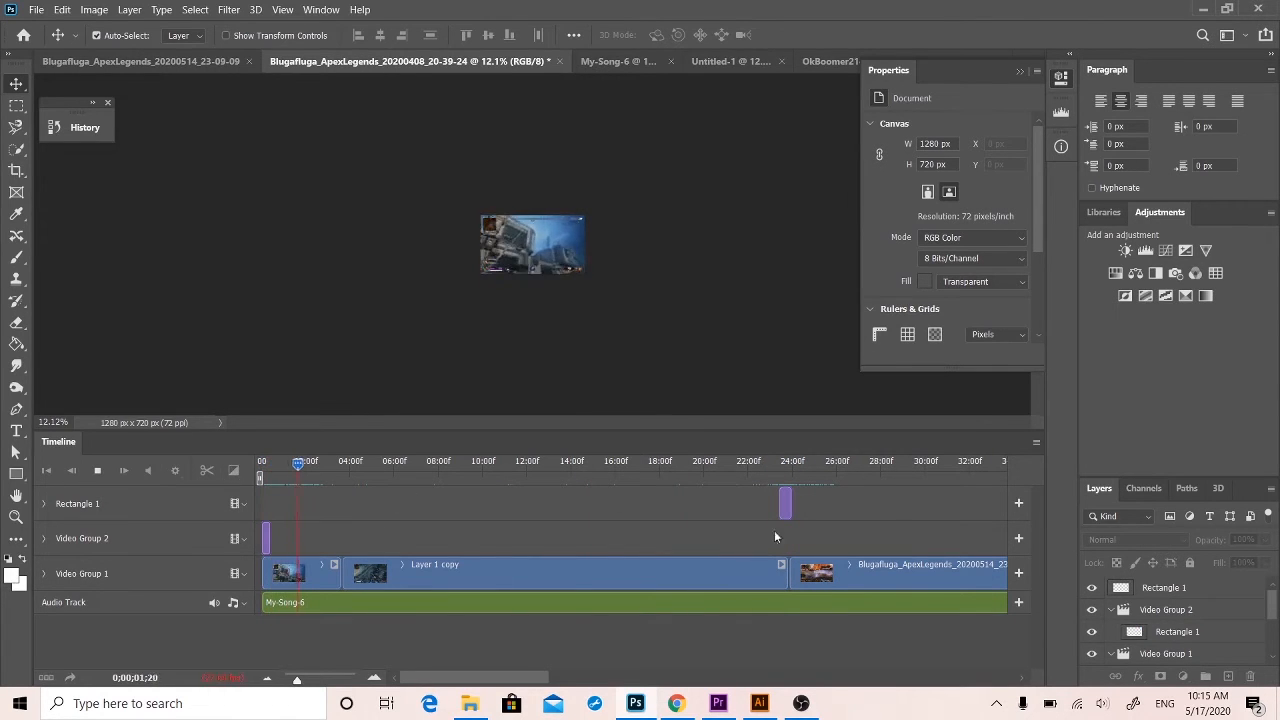
Delete the Rectangle 1 clip near 0;00;24;00, and undo back to before the layer's duplication, with the single Rectangle 1 clip over that cut.
left_click(785, 508)
key("Delete")
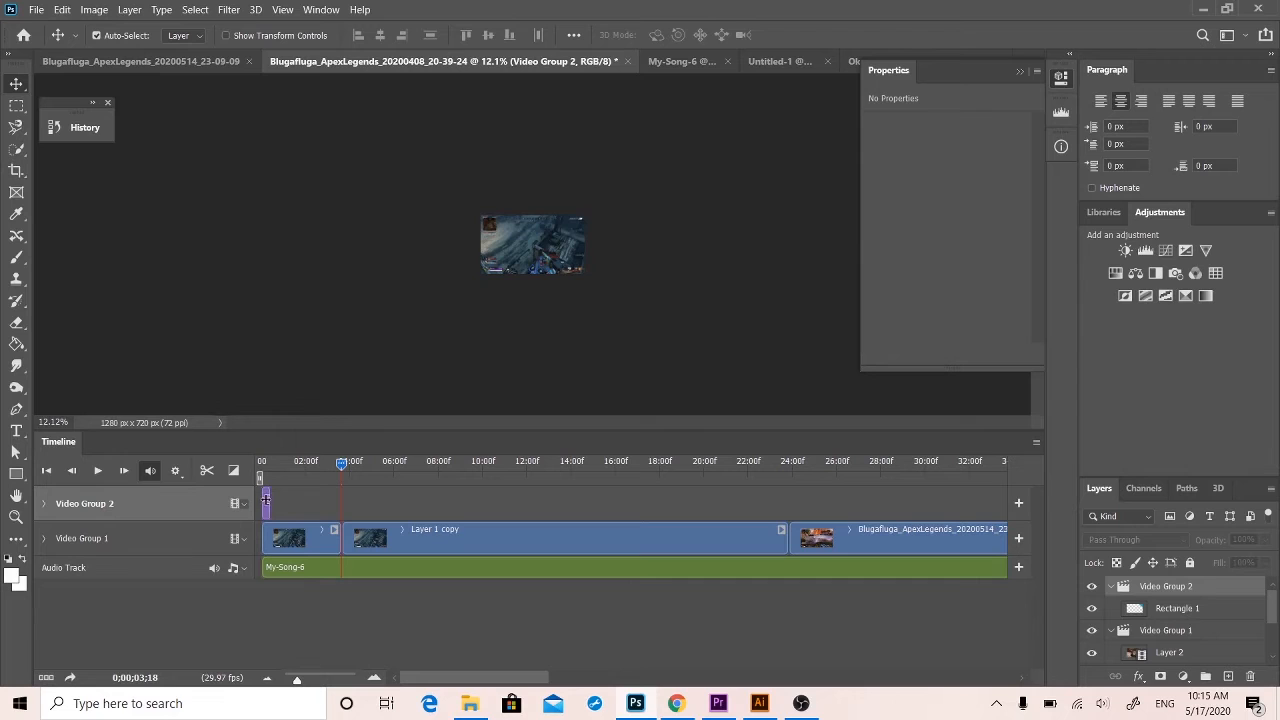
key("ctrl+z")
key("ctrl+z")
key("ctrl+z")
key("ctrl+z")
key("ctrl+z")
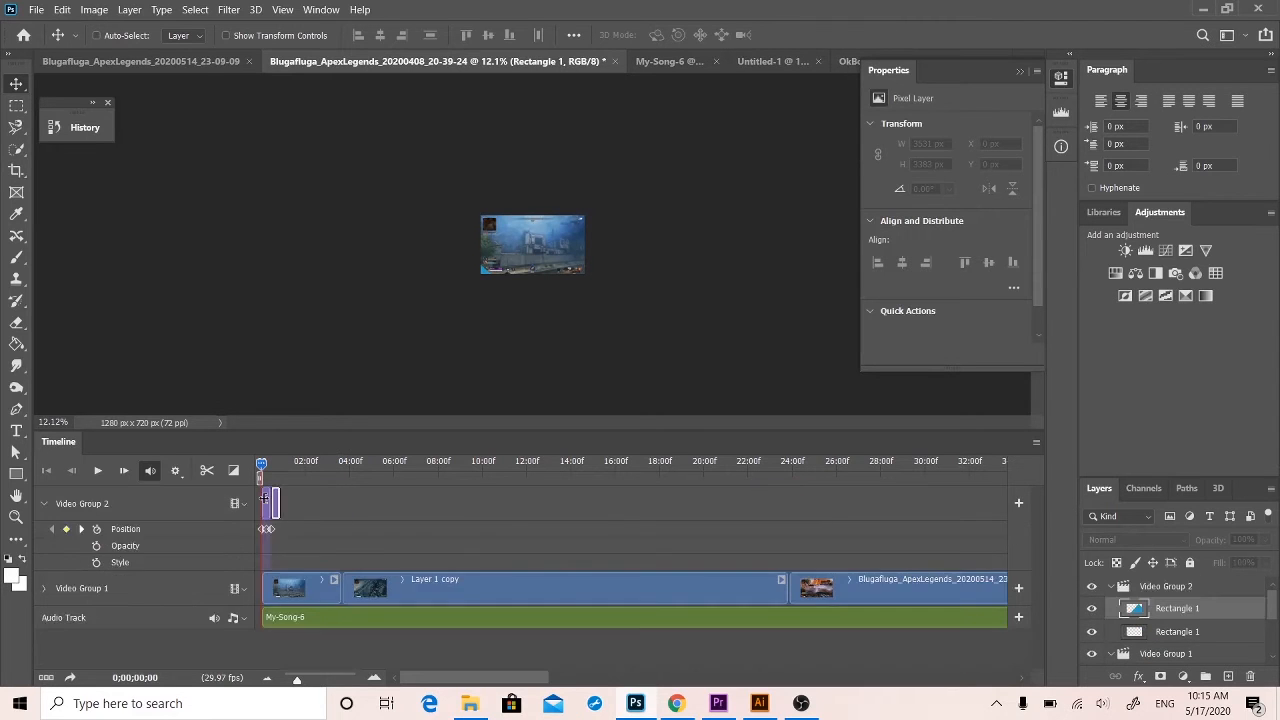
key("ctrl+z")
key("ctrl+z")
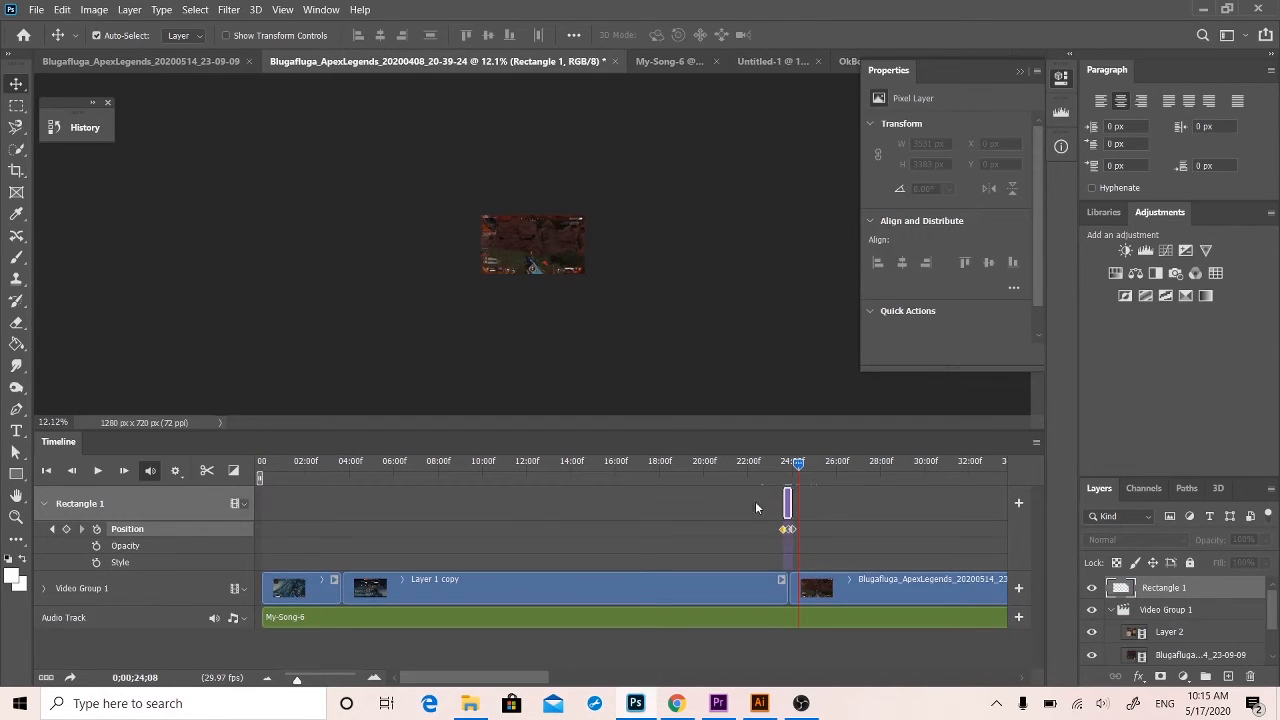
Shift the Rectangle 1 clip slightly earlier over the cut near 0;00;24;00.
mouse_move(806, 462)
left_mouse_down()
mouse_move(782, 459)
mouse_move(810, 466)
left_mouse_up()
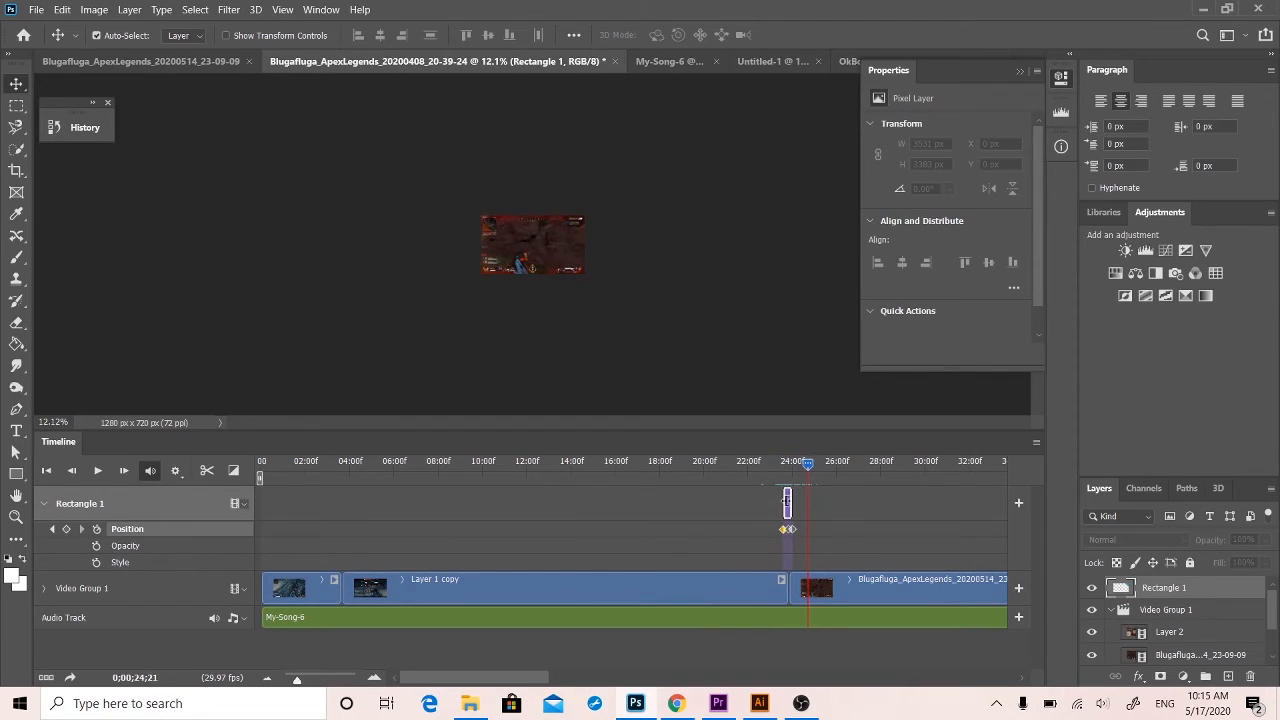
mouse_move(787, 497)
left_mouse_down()
mouse_move(895, 502)
mouse_move(786, 499)
left_mouse_up()
left_click_drag(297, 680, 320, 680)
mouse_move(380, 508)
left_mouse_down()
mouse_move(594, 505)
mouse_move(370, 507)
left_mouse_up()
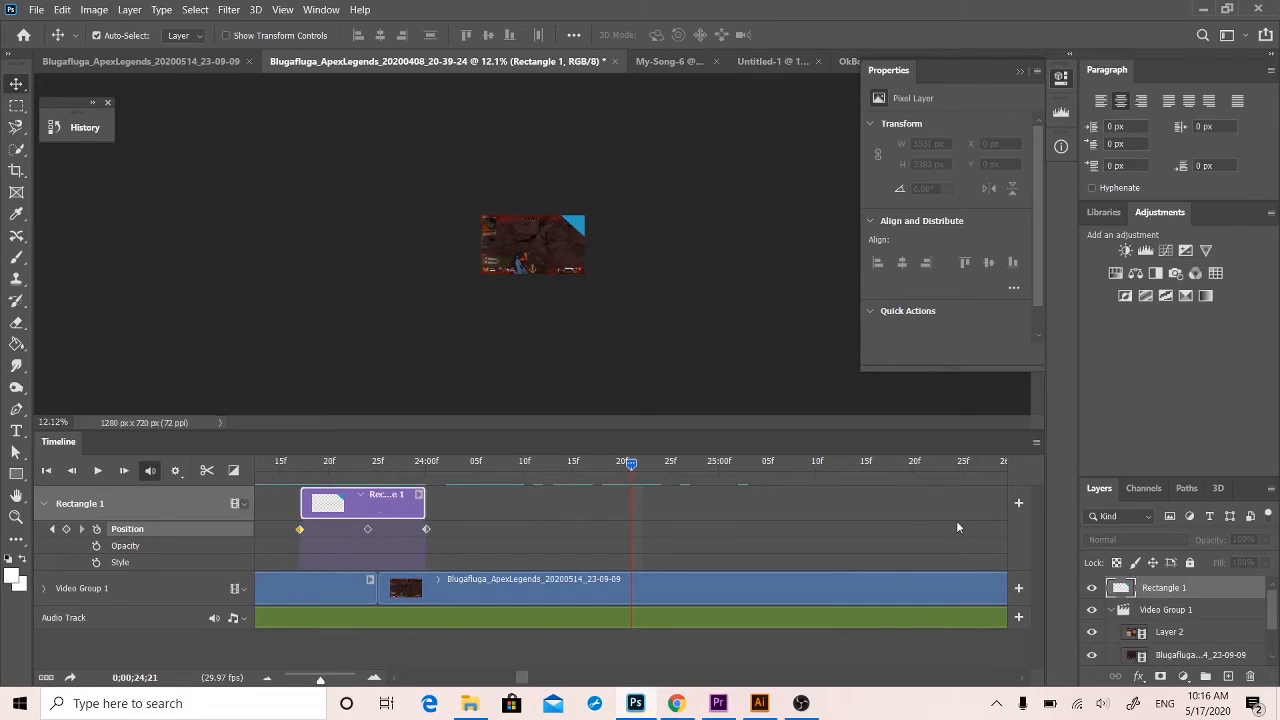
Duplicate the Rectangle 1 layer and return the playhead to the timeline's start, where the copy's clip lies.
key("ctrl+j")
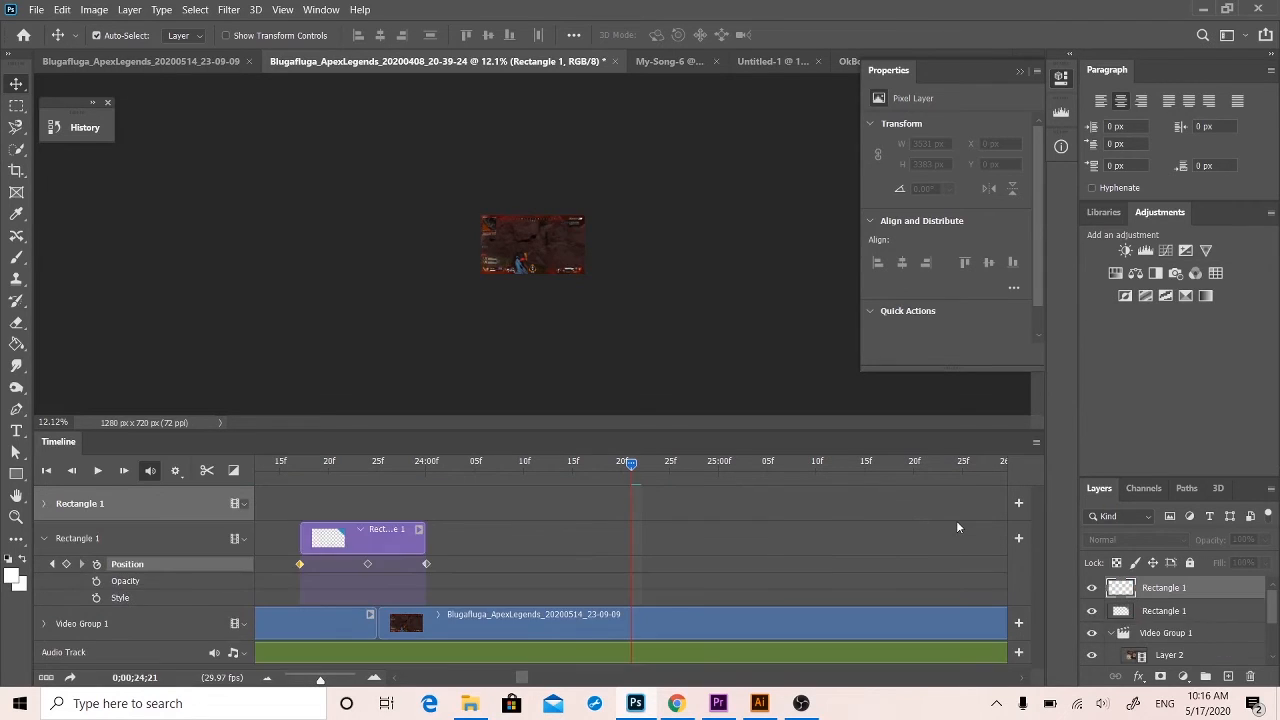
left_click_drag(317, 681, 282, 681)
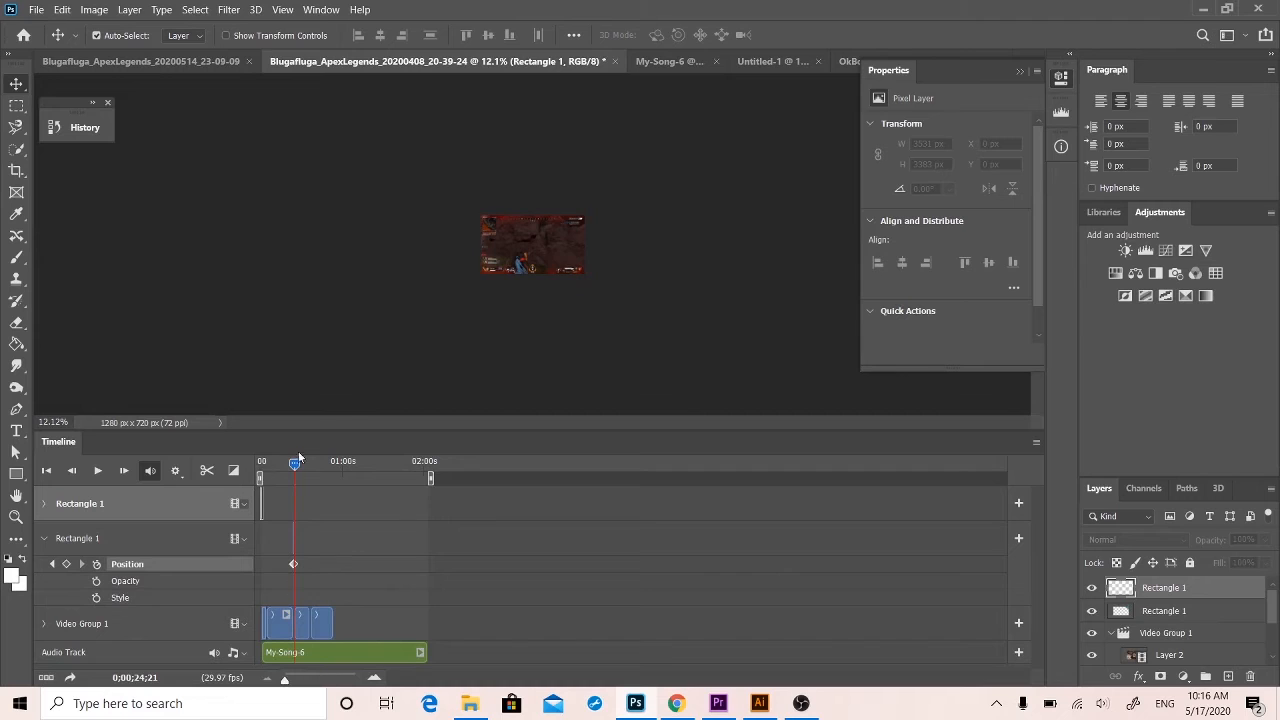
left_click_drag(296, 460, 246, 454)
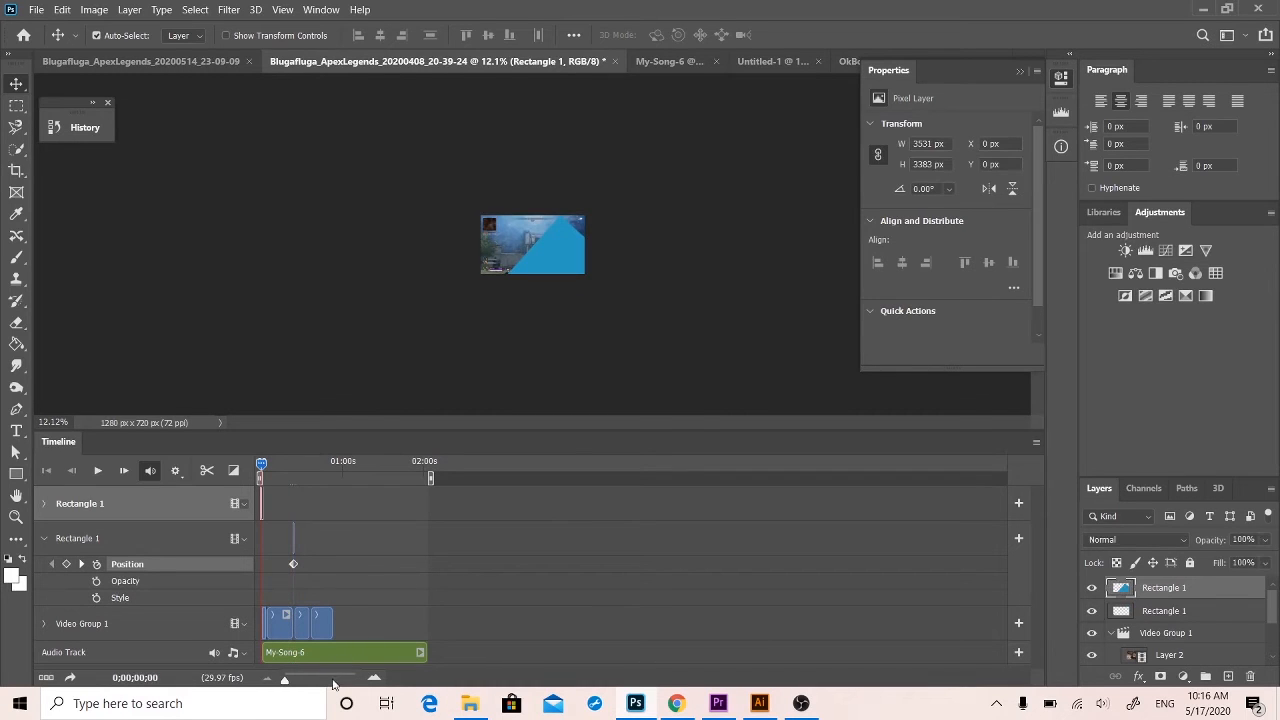
left_click_drag(284, 679, 318, 677)
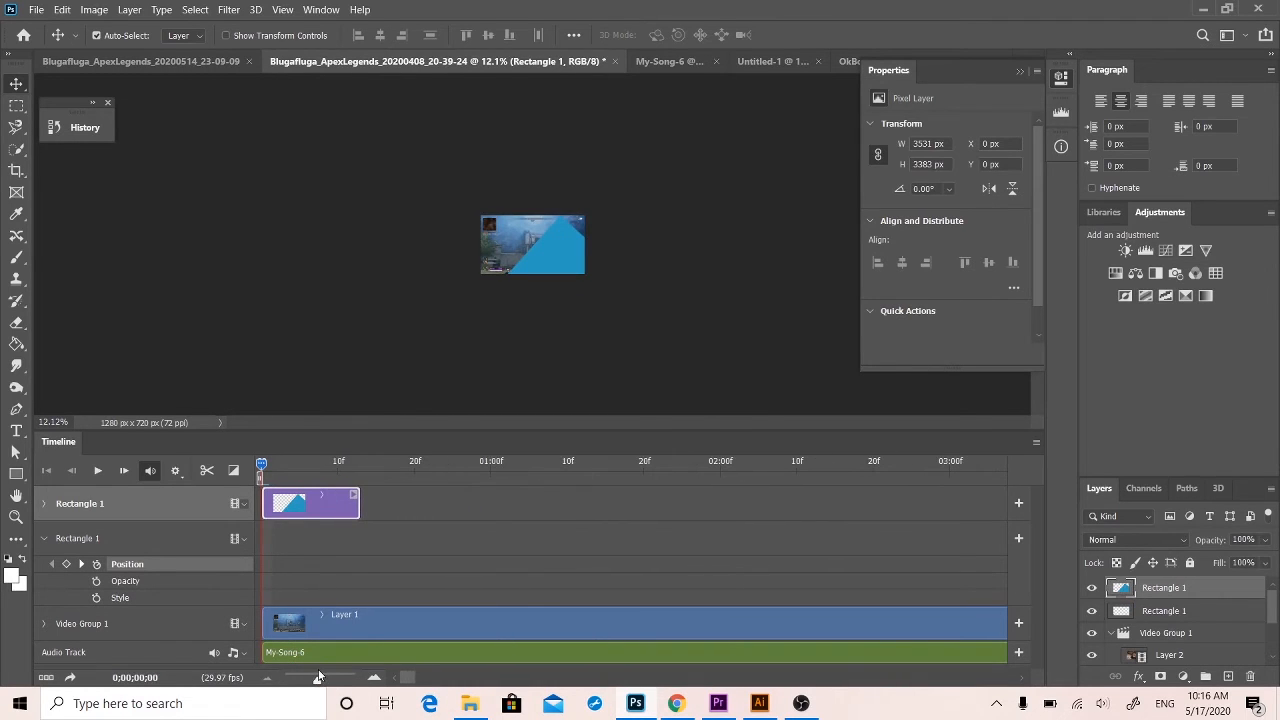
Try to move the duplicated Rectangle 1 clip to the cut before the Layer 2 clip, and undo the move.
left_click_drag(307, 503, 988, 503)
left_click_drag(1231, 516, 916, 543)
left_click_drag(1001, 544, 855, 535)
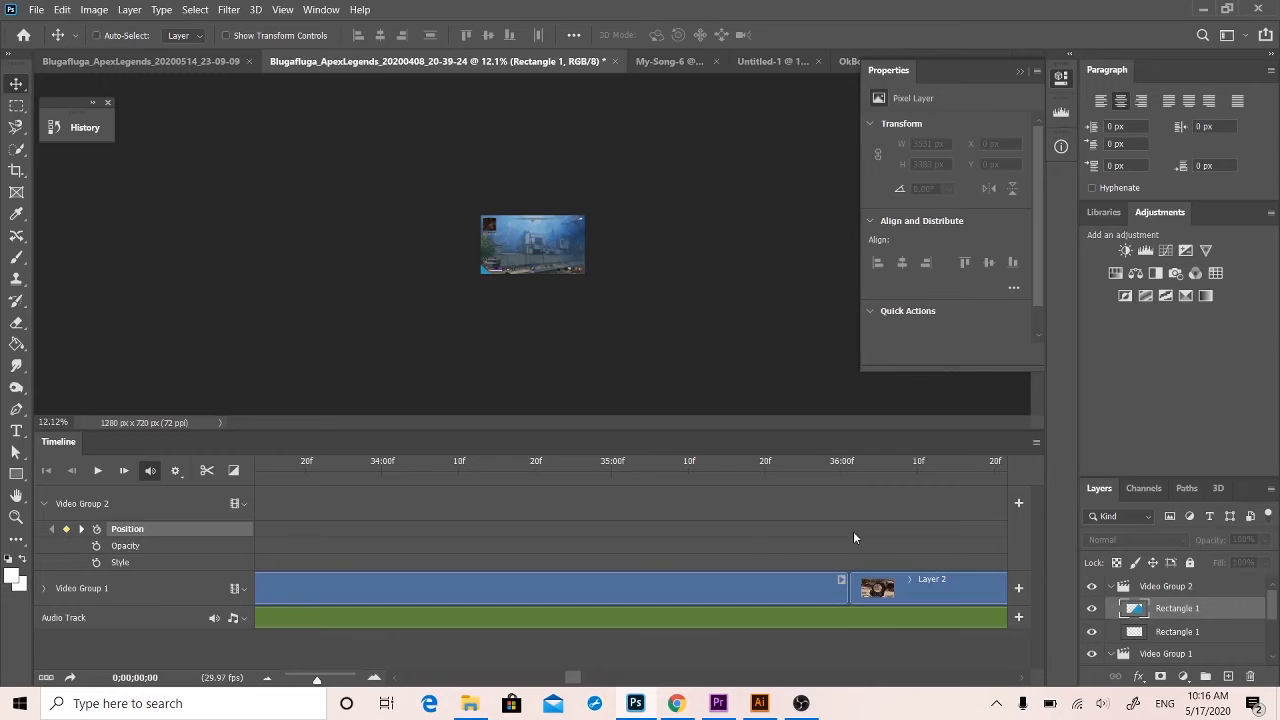
key("ctrl+z")
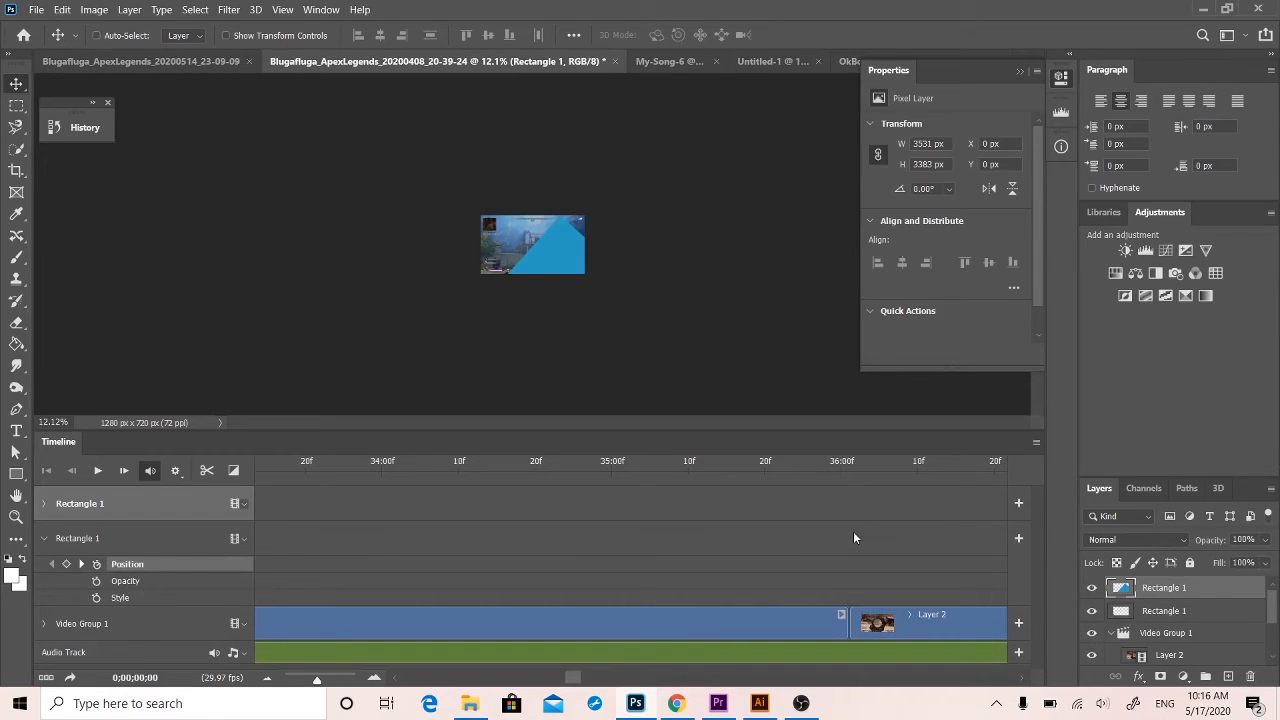
Place the duplicated Rectangle 1 clip over the cut before the Layer 2 clip, near 0;00;36;00.
left_click_drag(313, 679, 308, 680)
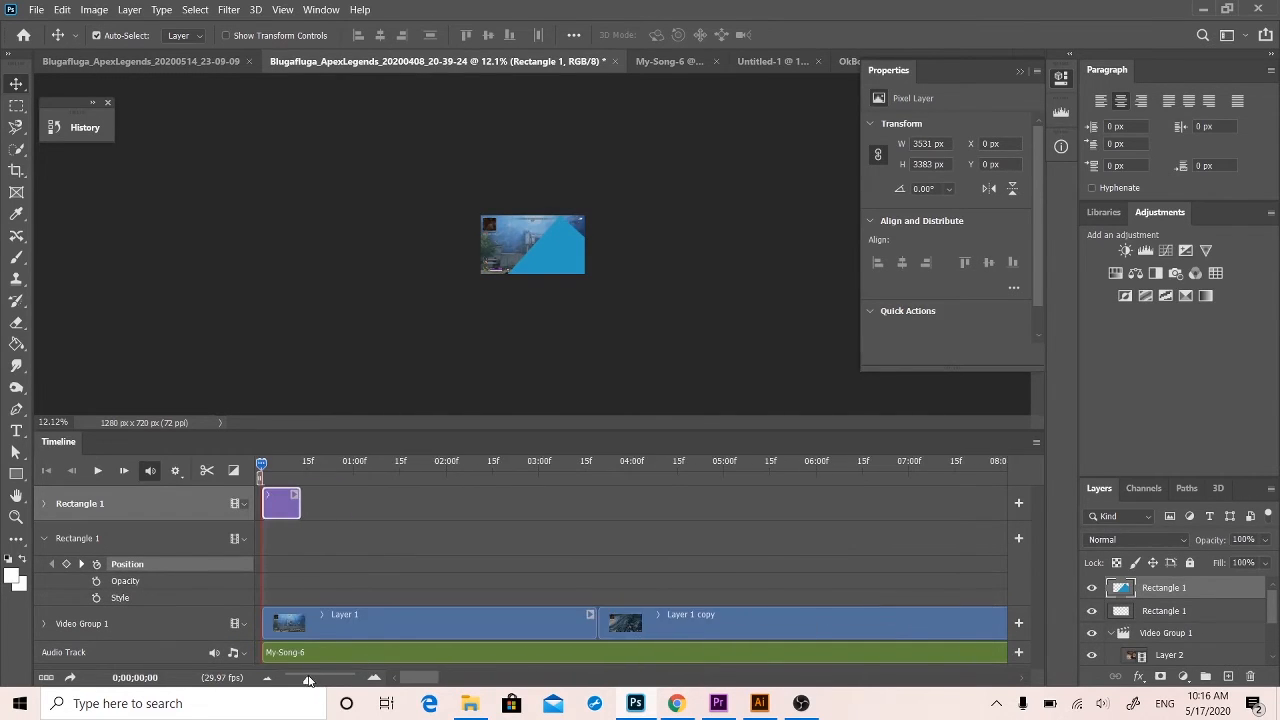
left_click_drag(271, 506, 432, 508)
left_click(392, 491)
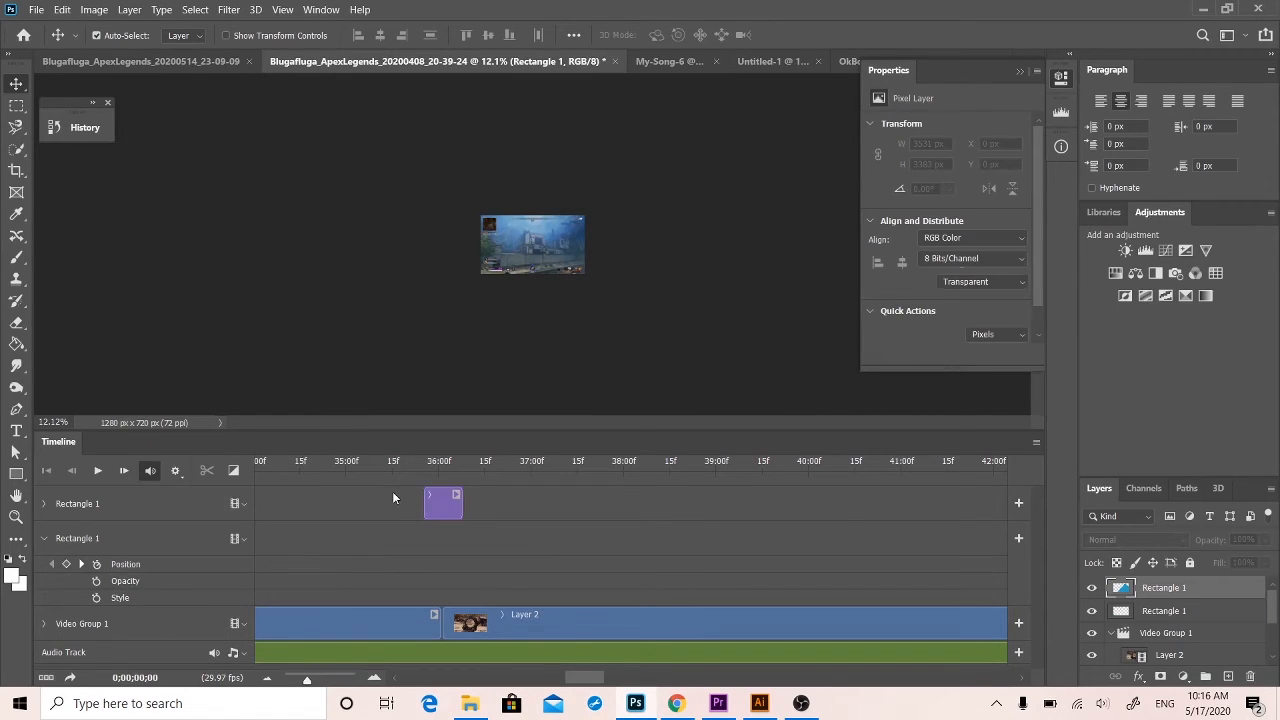
Play the timeline around 0;00;36;00 to check the duplicated wipe over the cut.
key("space")
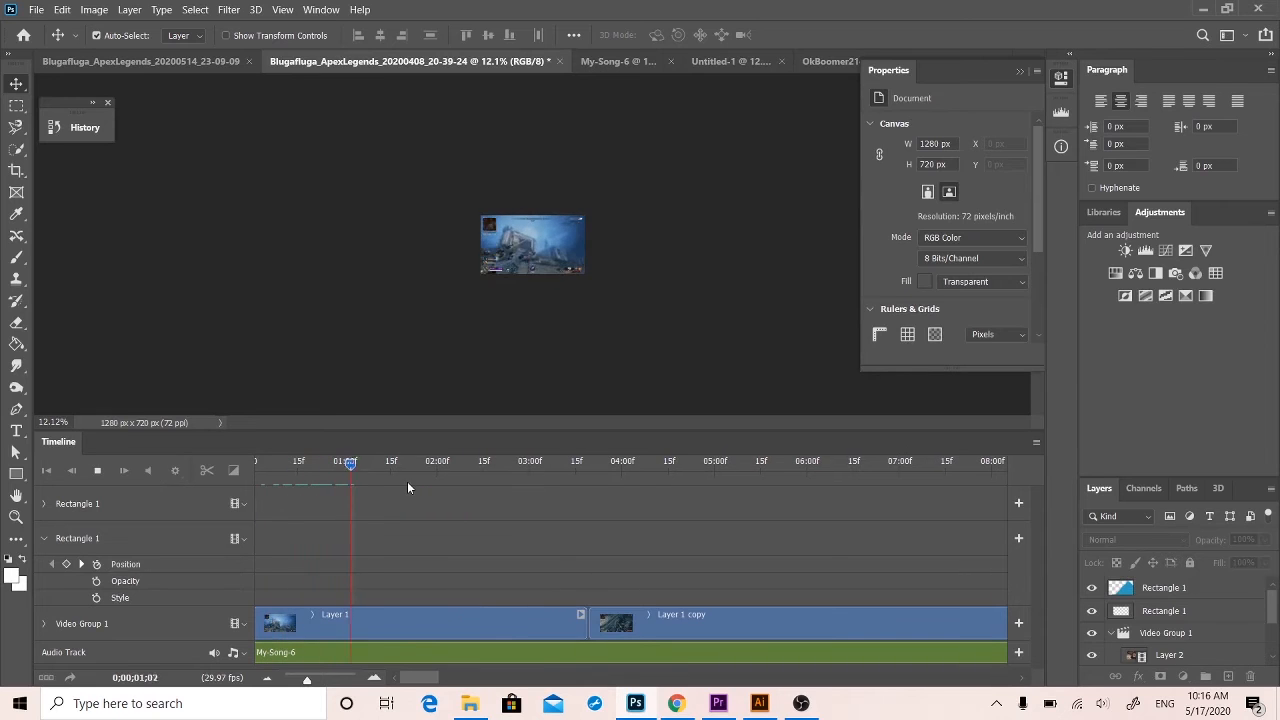
left_click_drag(307, 678, 267, 678)
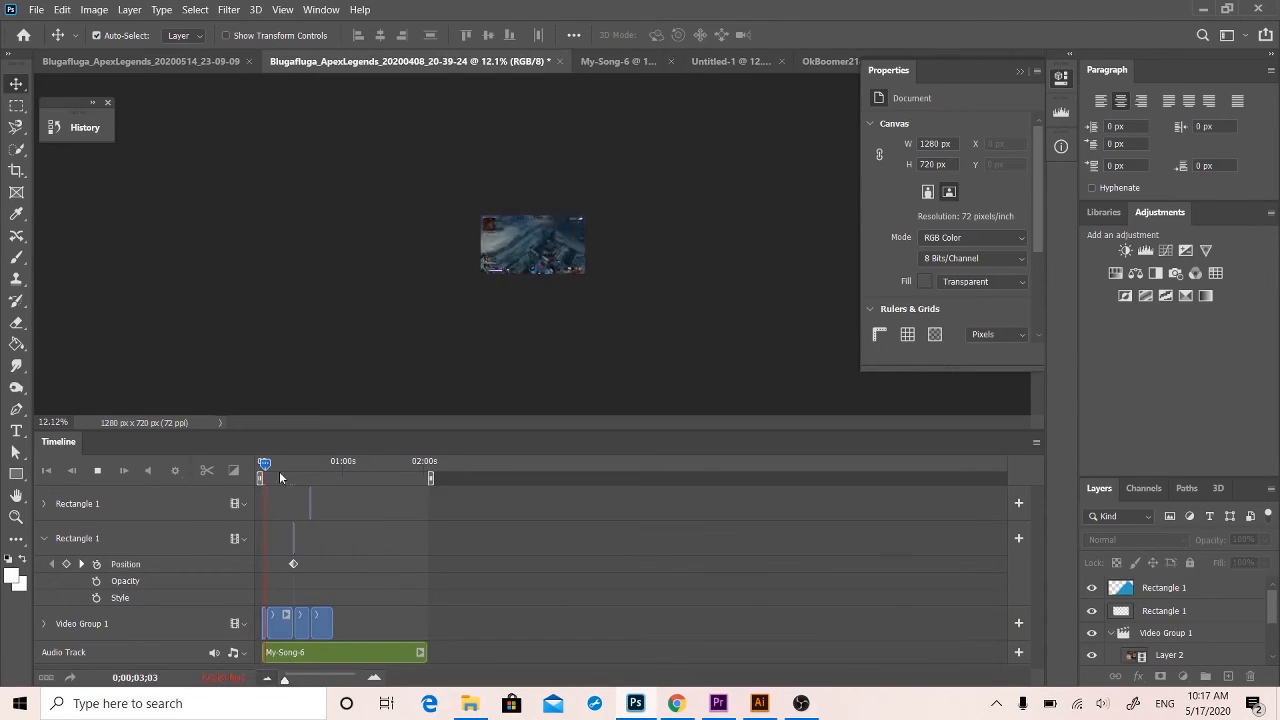
left_click(306, 463)
key("space")
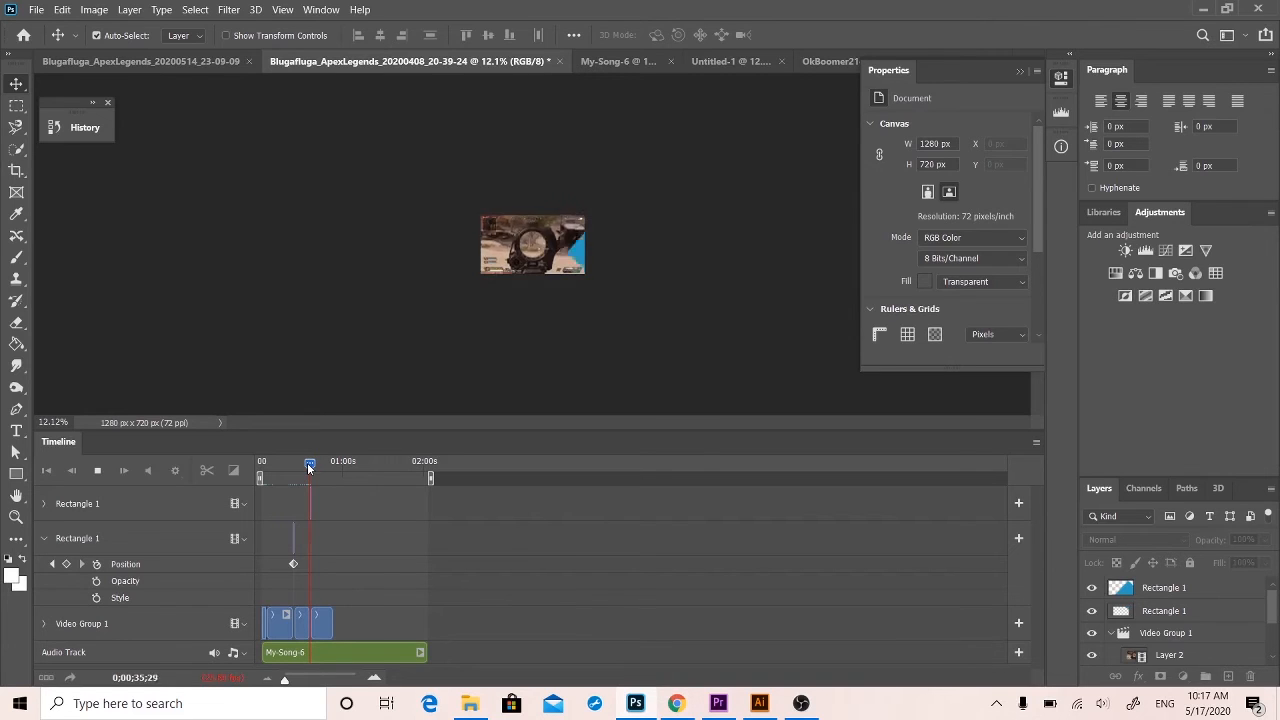
key("space")
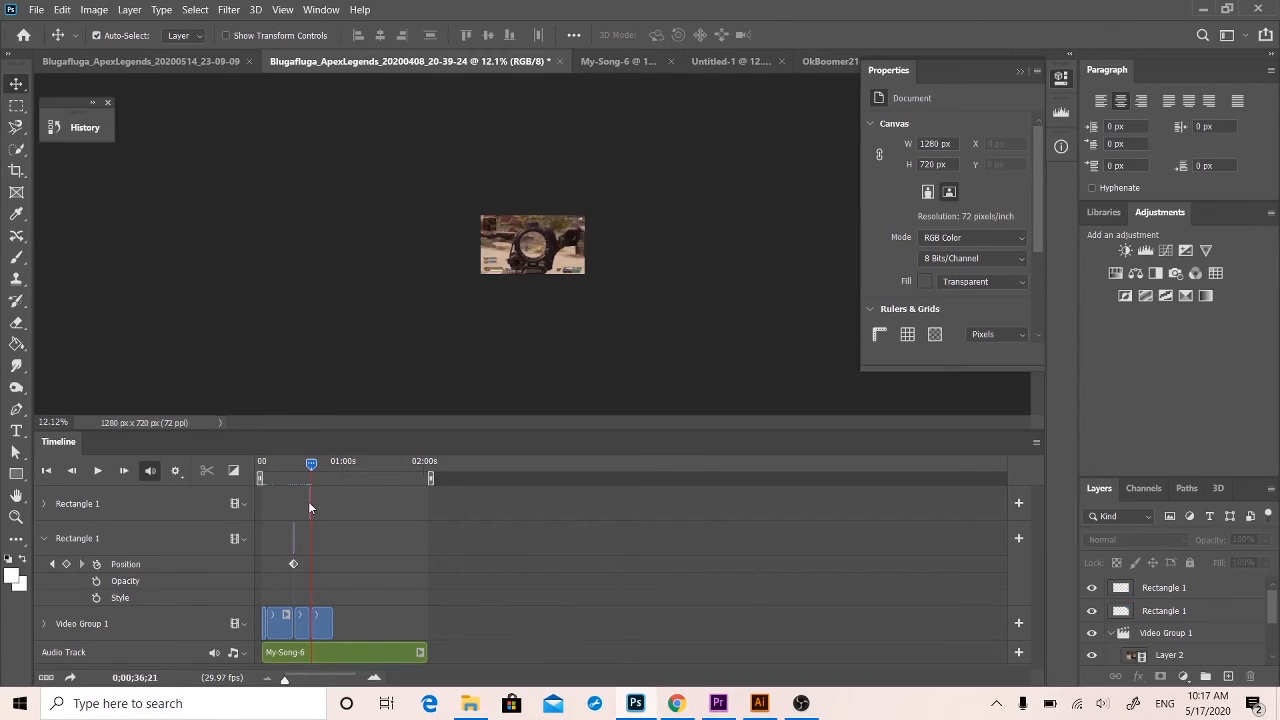
Expand the duplicated Rectangle 1 track's properties and delete its clip near 0;00;36;00.
left_click(44, 504)
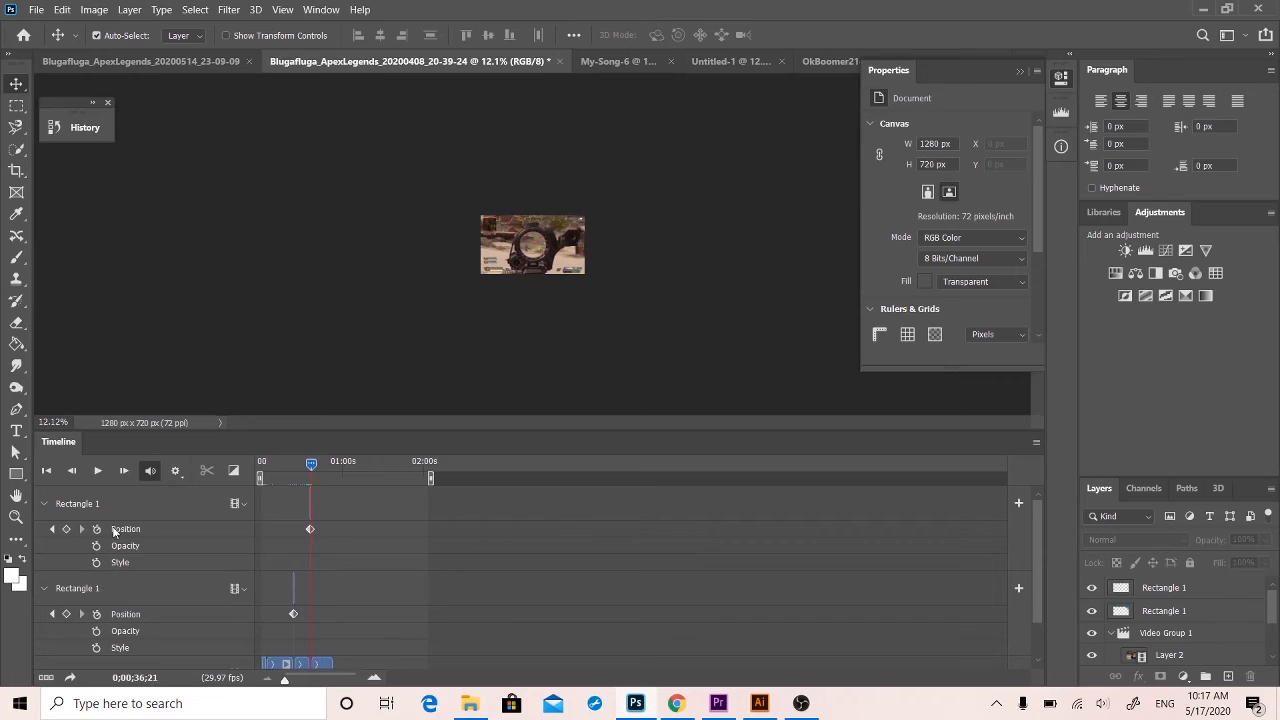
left_click(318, 479)
mouse_move(308, 681)
left_mouse_down()
mouse_move(320, 680)
mouse_move(294, 678)
left_mouse_up()
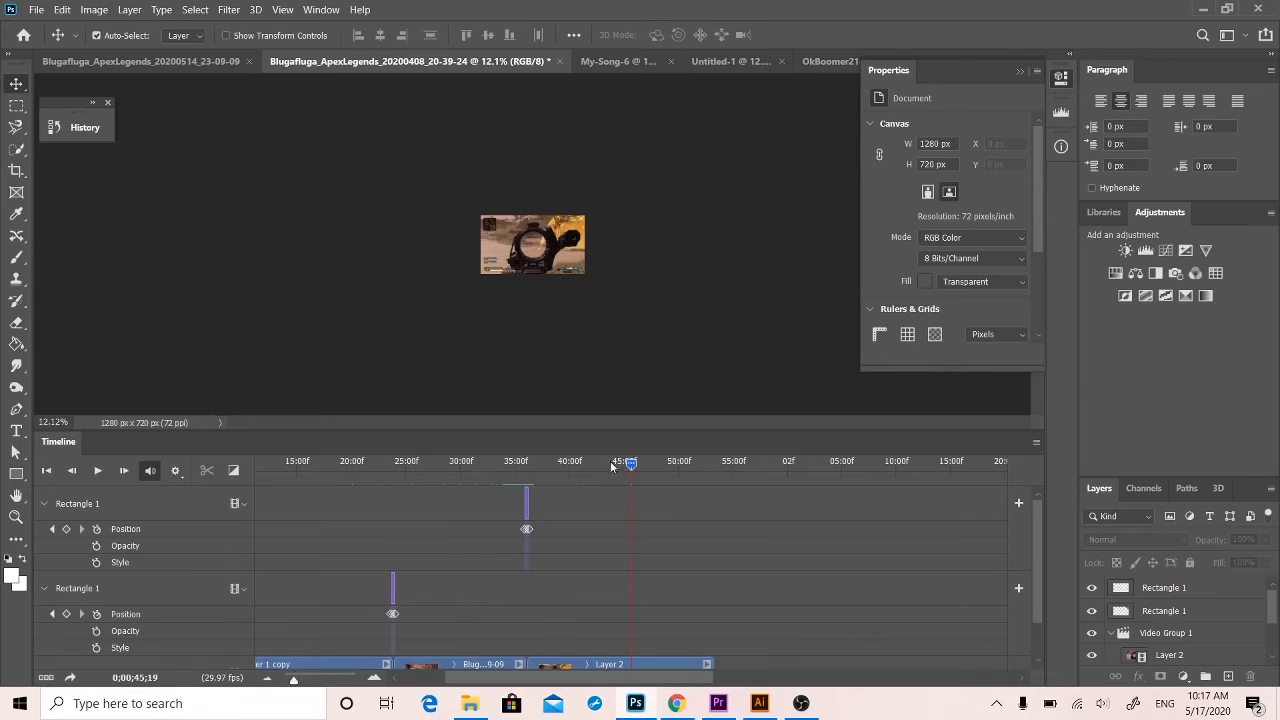
left_click_drag(610, 461, 522, 461)
left_click(526, 495)
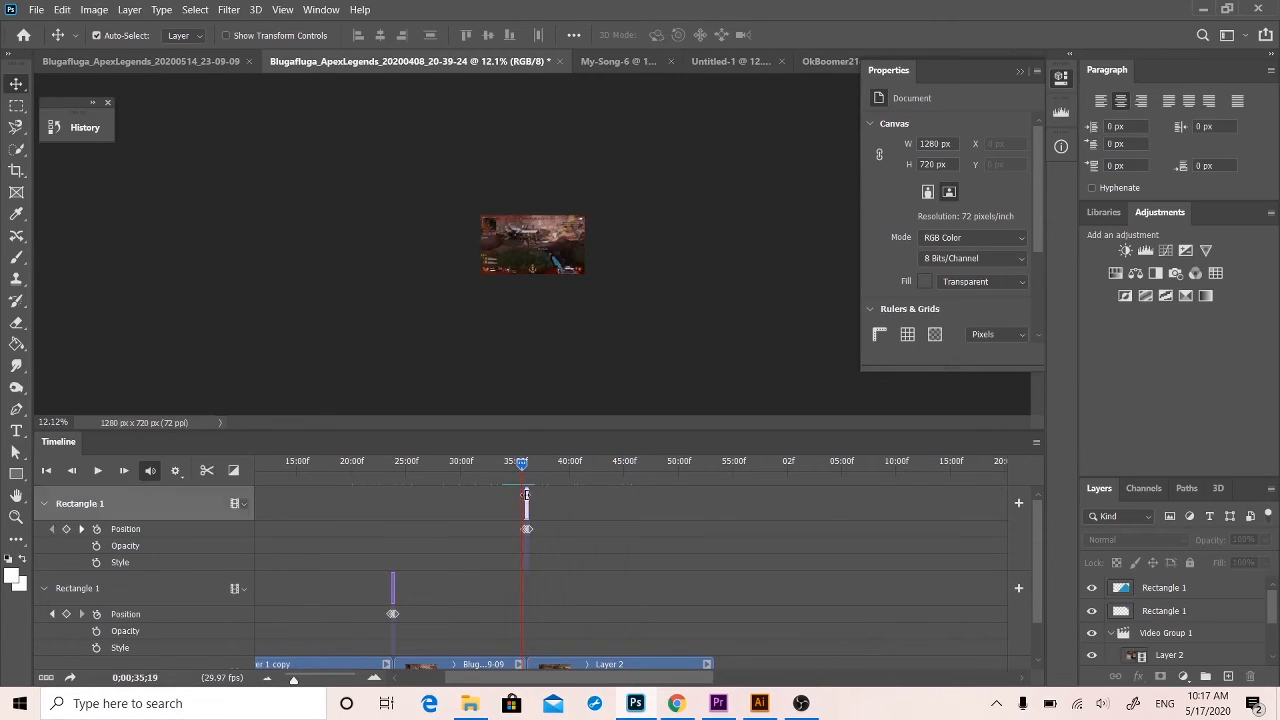
key("Delete")
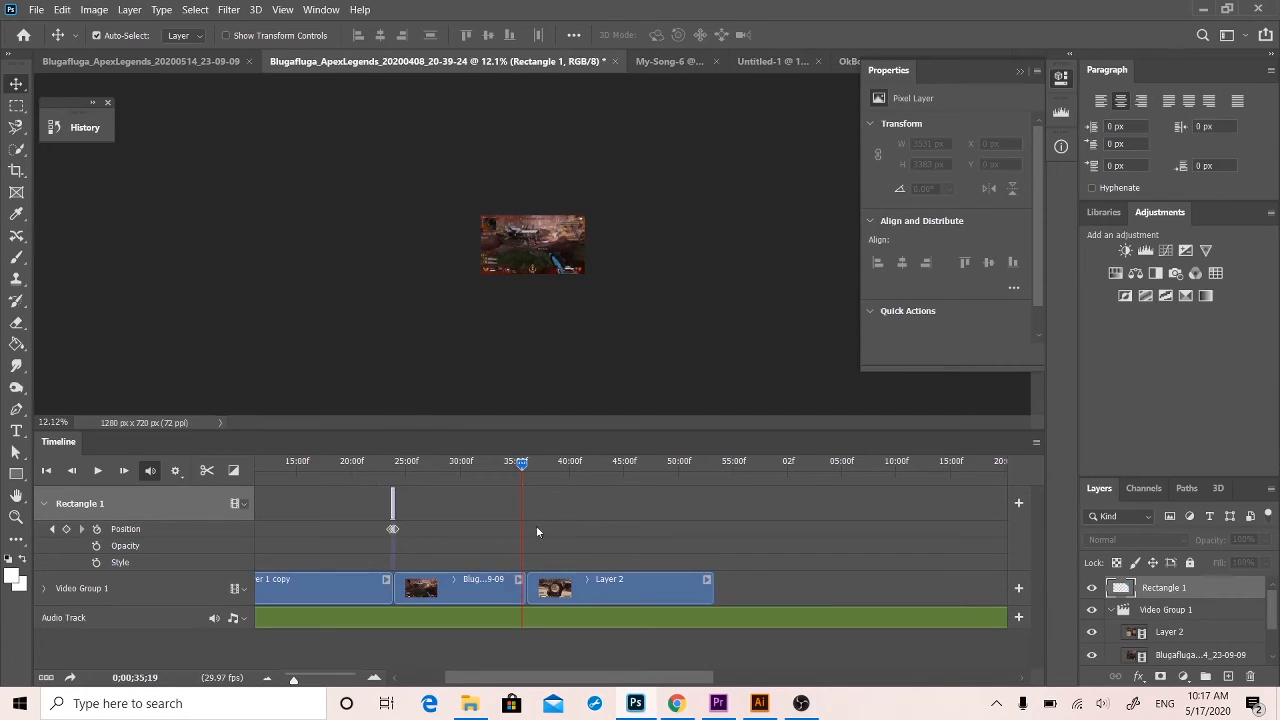
Place the playhead at 0;00;36;00 and draw a white rectangle about 2737 by 1075 px covering the whole canvas.
left_click_drag(521, 472, 523, 476)
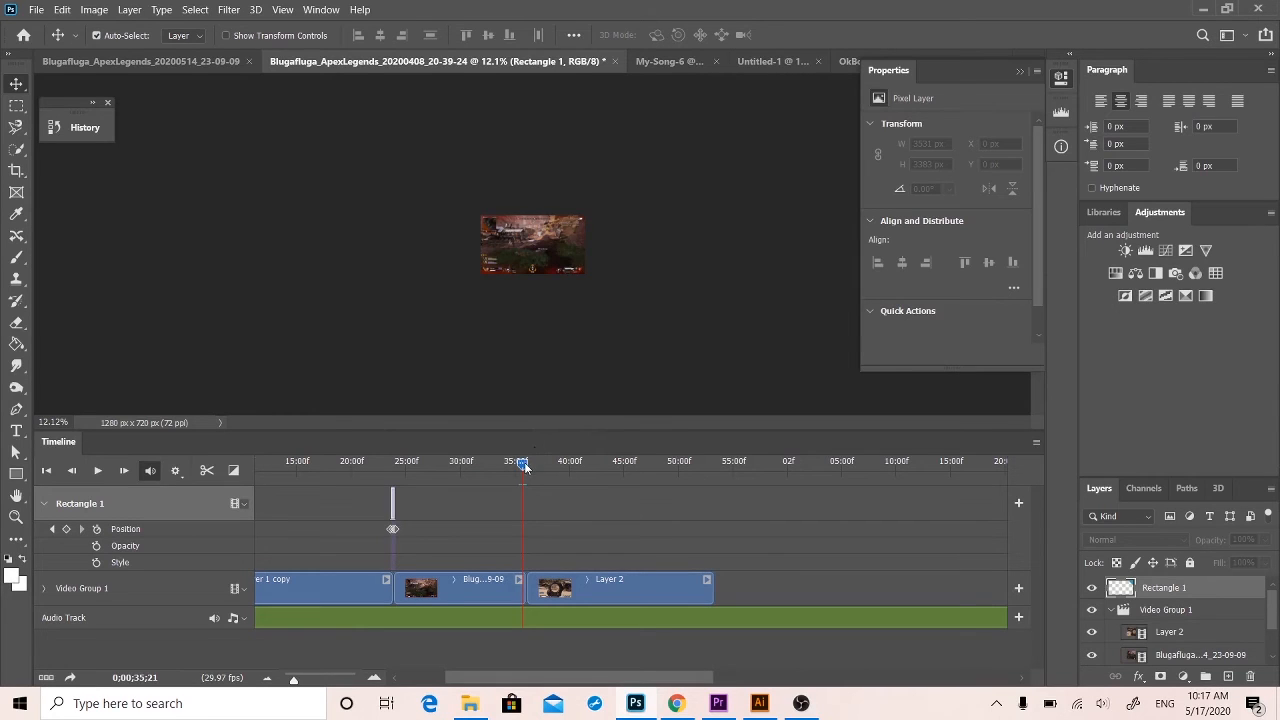
left_click_drag(522, 466, 526, 465)
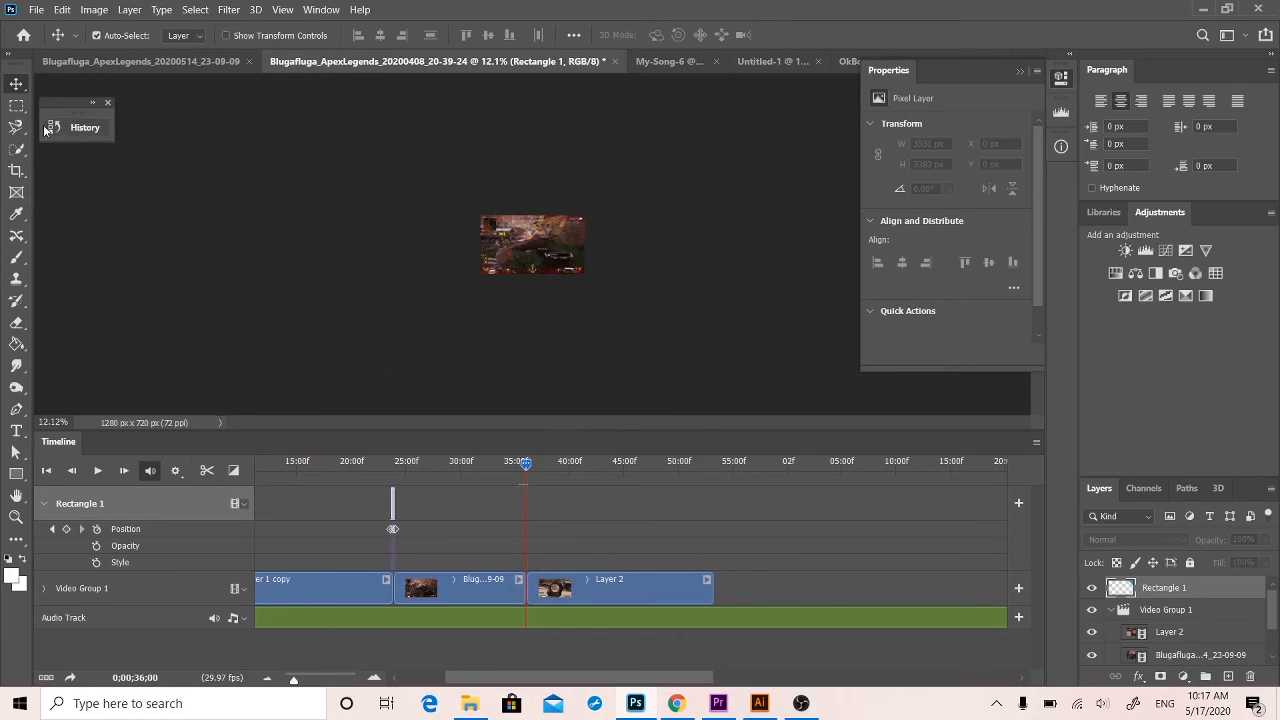
left_click(17, 473)
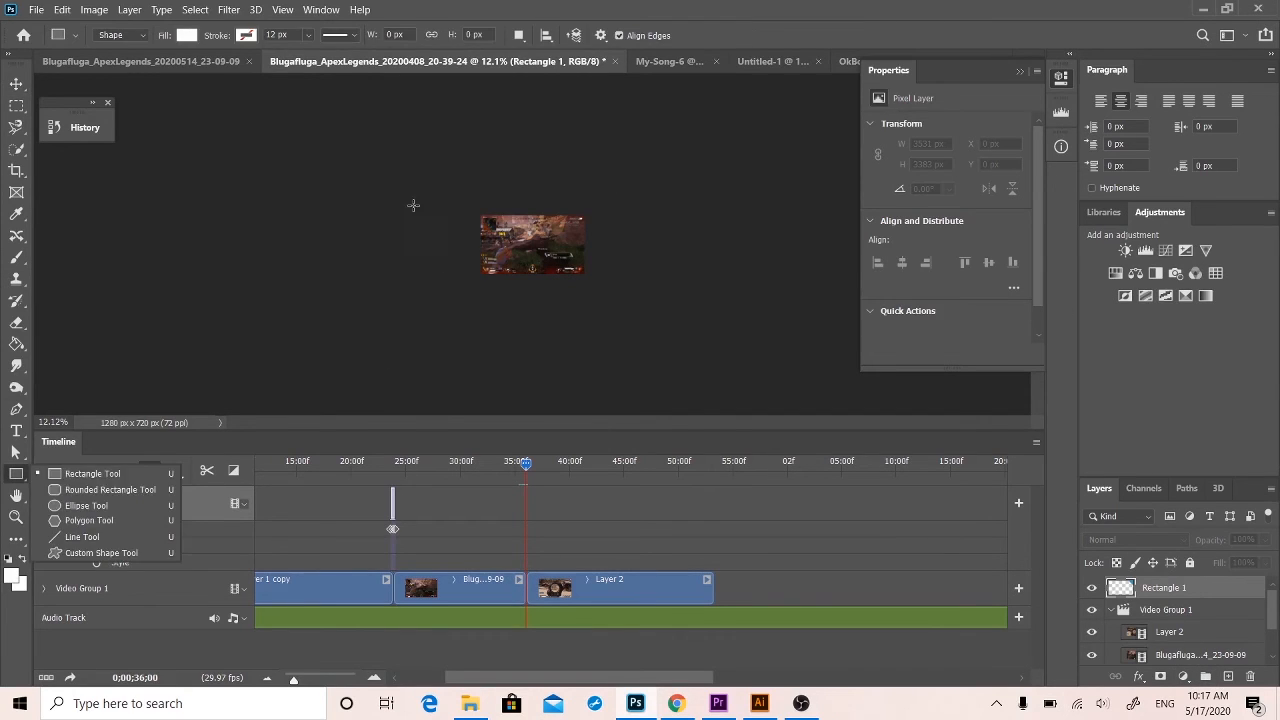
left_click_drag(413, 205, 636, 293)
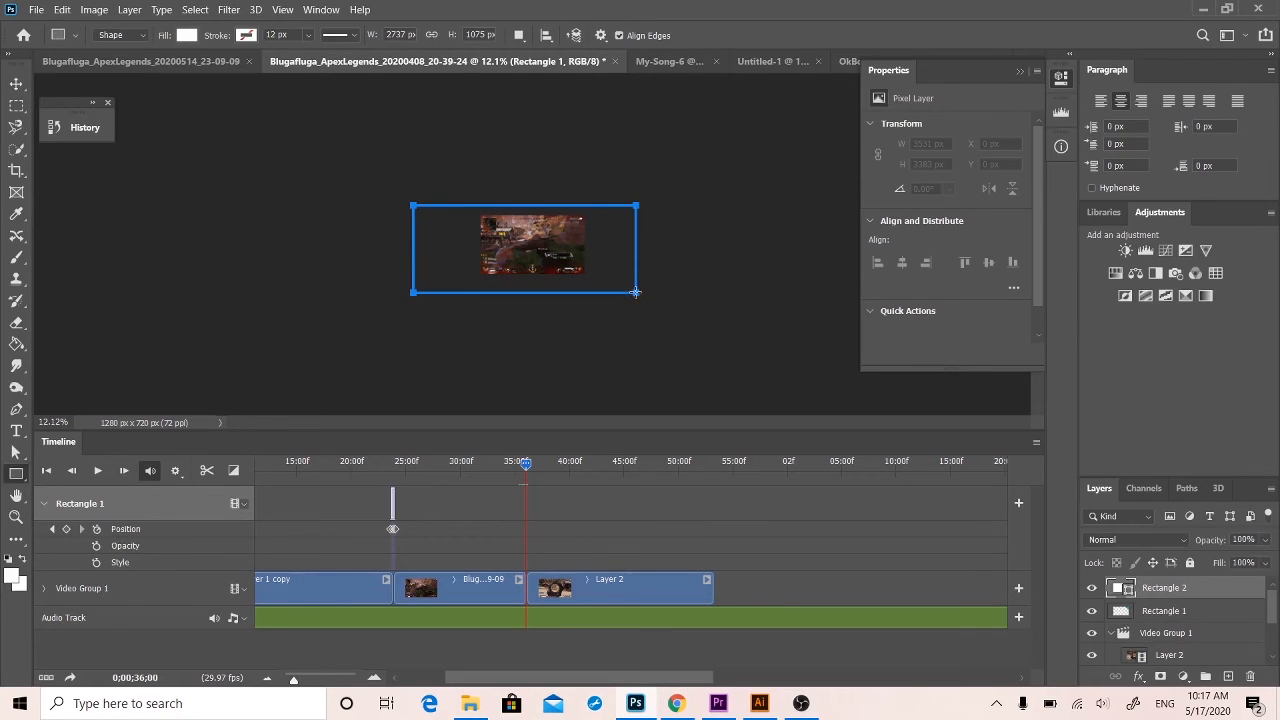
Scale Rectangle 2 to about 140%, rotate it about 39 degrees and place it just outside the canvas's lower-left corner.
left_click(16, 85)
left_click_drag(517, 249, 454, 294)
key("ctrl+t")
left_click_drag(592, 252, 620, 340)
mouse_move(477, 331)
left_mouse_down()
mouse_move(486, 306)
mouse_move(578, 272)
mouse_move(590, 300)
mouse_move(566, 293)
mouse_move(575, 288)
mouse_move(505, 300)
mouse_move(550, 280)
mouse_move(470, 318)
mouse_move(475, 341)
left_mouse_up()
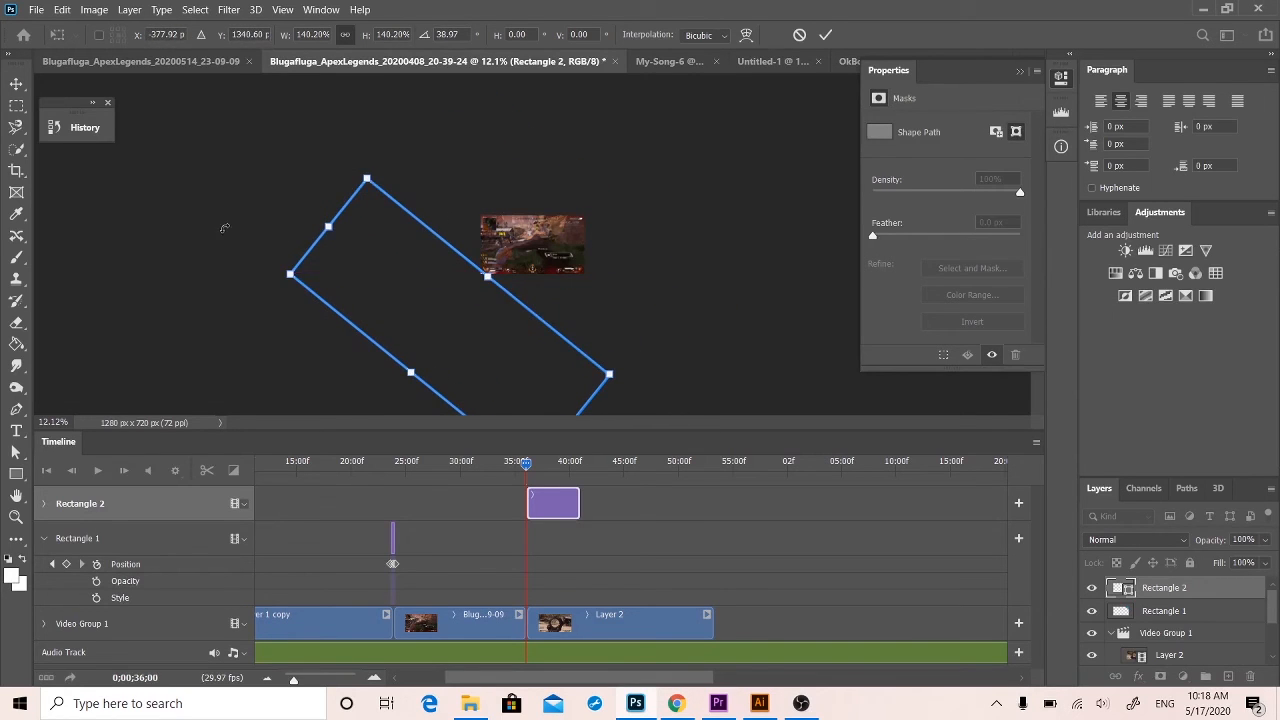
left_click(16, 82)
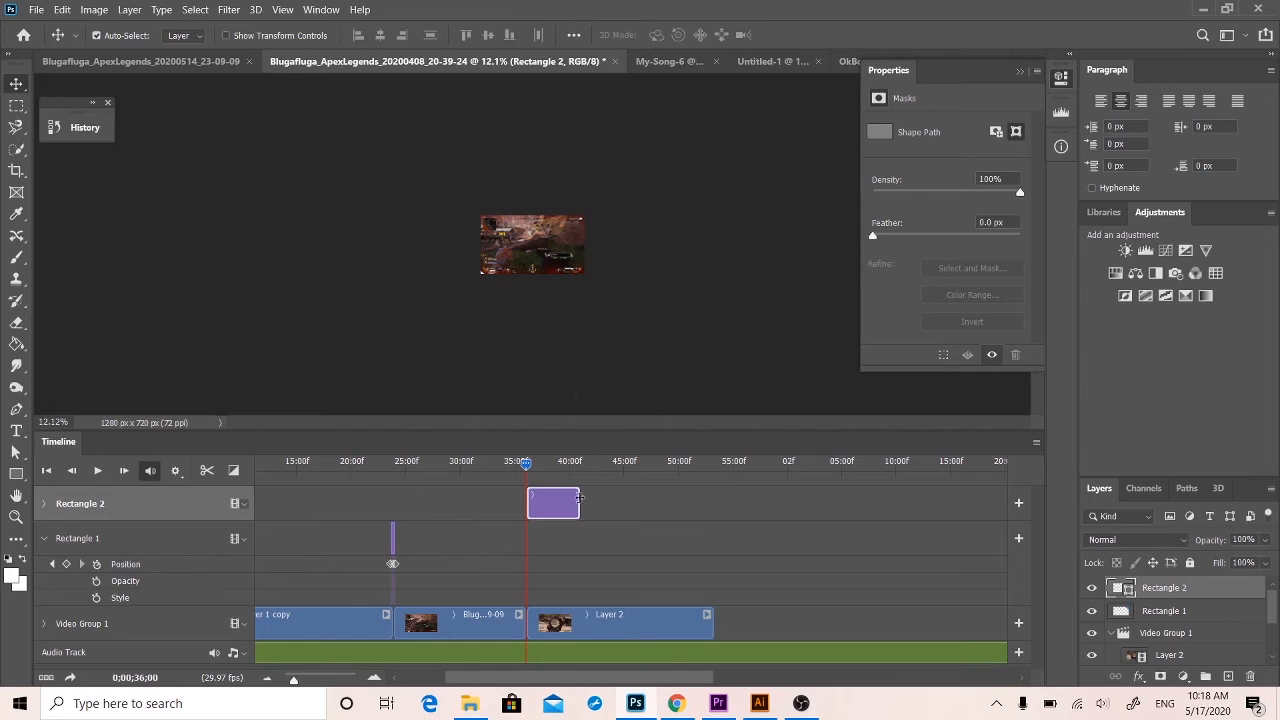
Rasterize the Rectangle 2 layer and enable its Position keyframes with a first one at 0;00;36;00.
mouse_move(578, 497)
left_mouse_down()
mouse_move(530, 495)
mouse_move(579, 490)
left_mouse_up()
right_click(1147, 590)
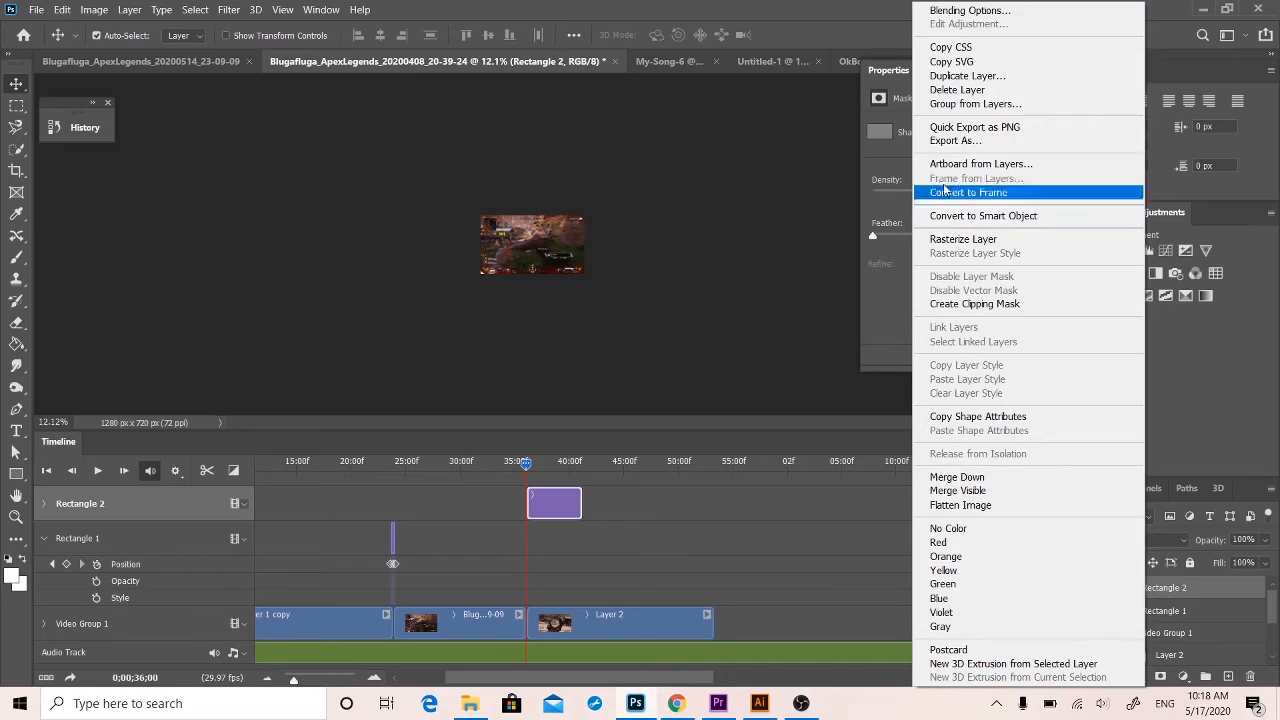
left_click(963, 239)
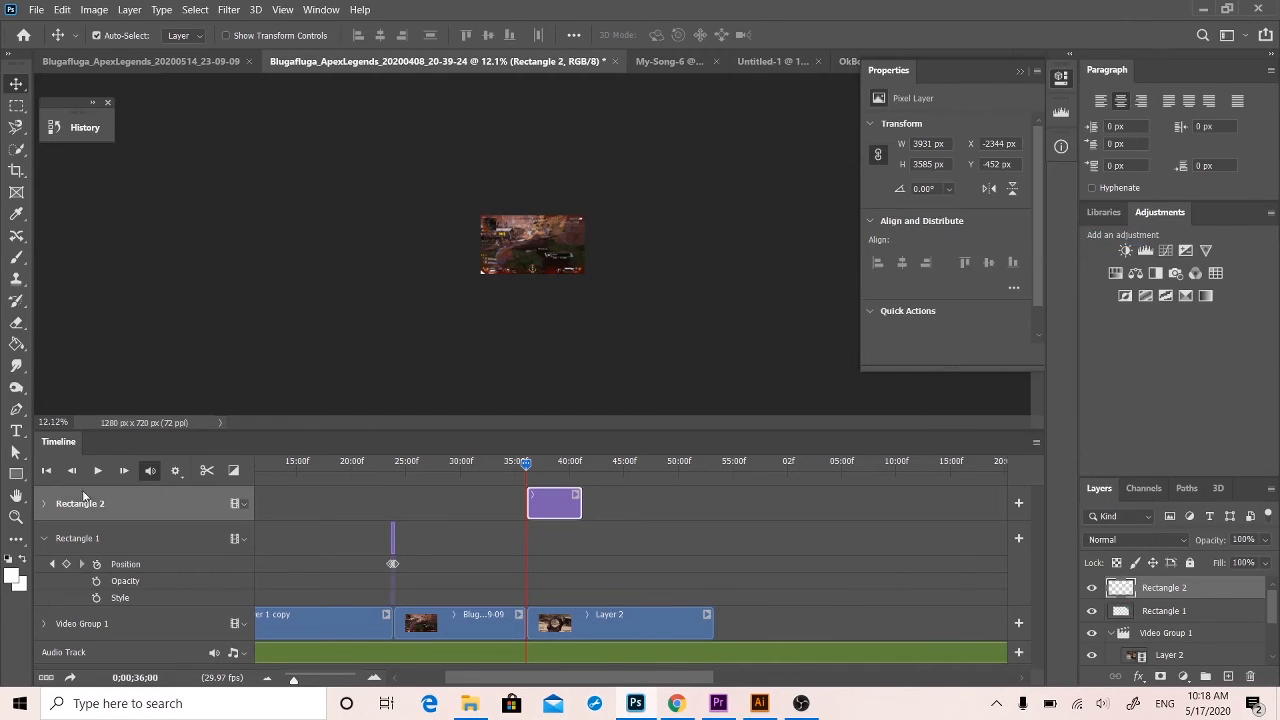
left_click(43, 504)
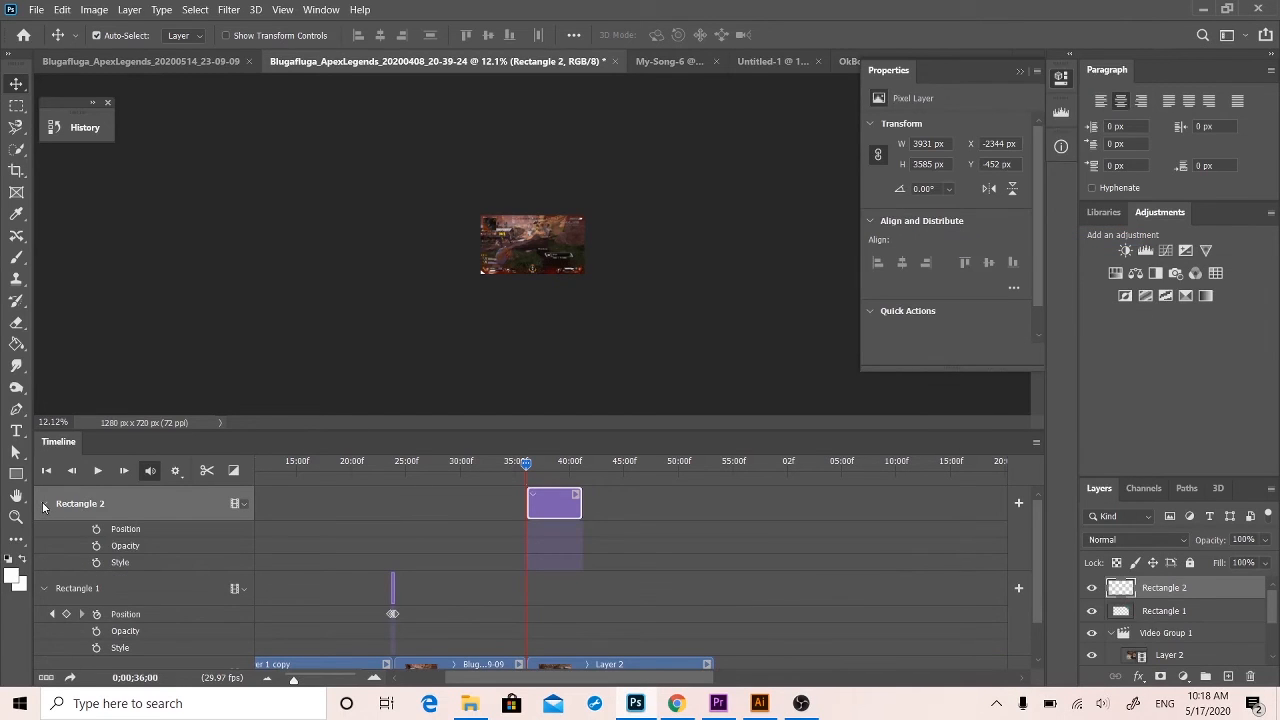
left_click(96, 530)
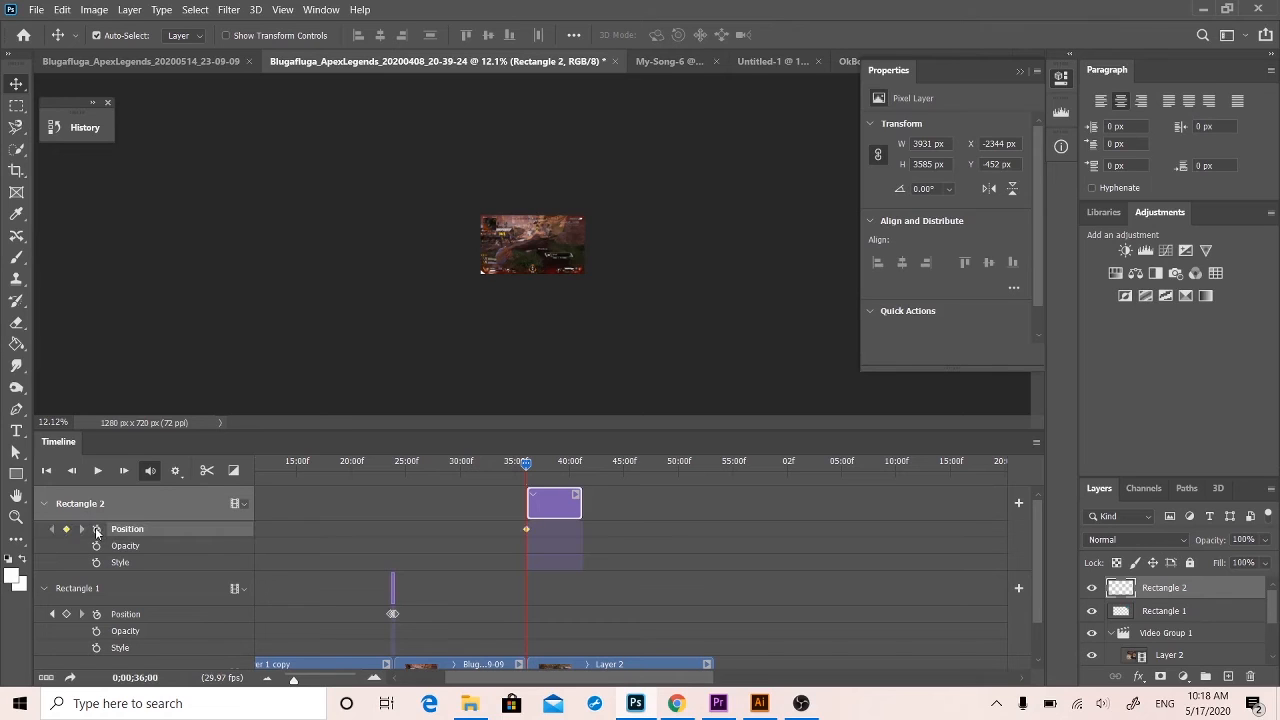
At 0;00;36;11, move Rectangle 2 over the canvas to about X -1121 px, Y -1432 px.
left_click(534, 467)
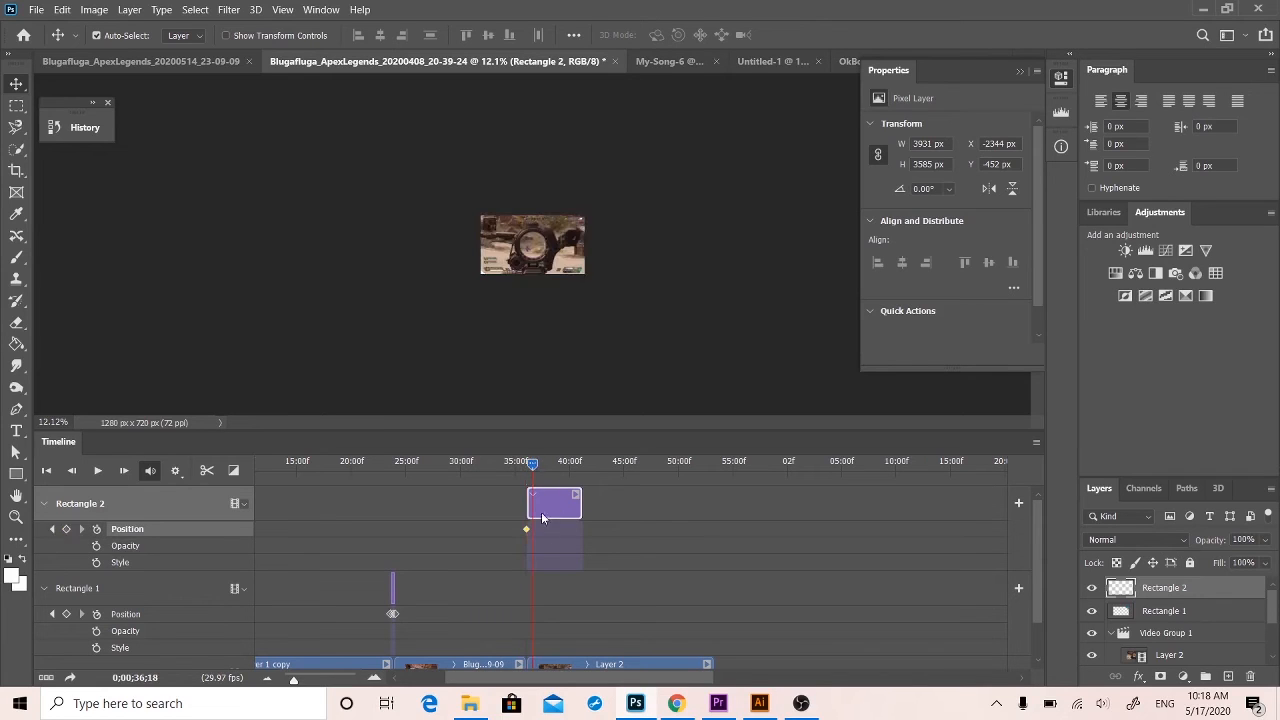
left_click_drag(534, 470, 531, 467)
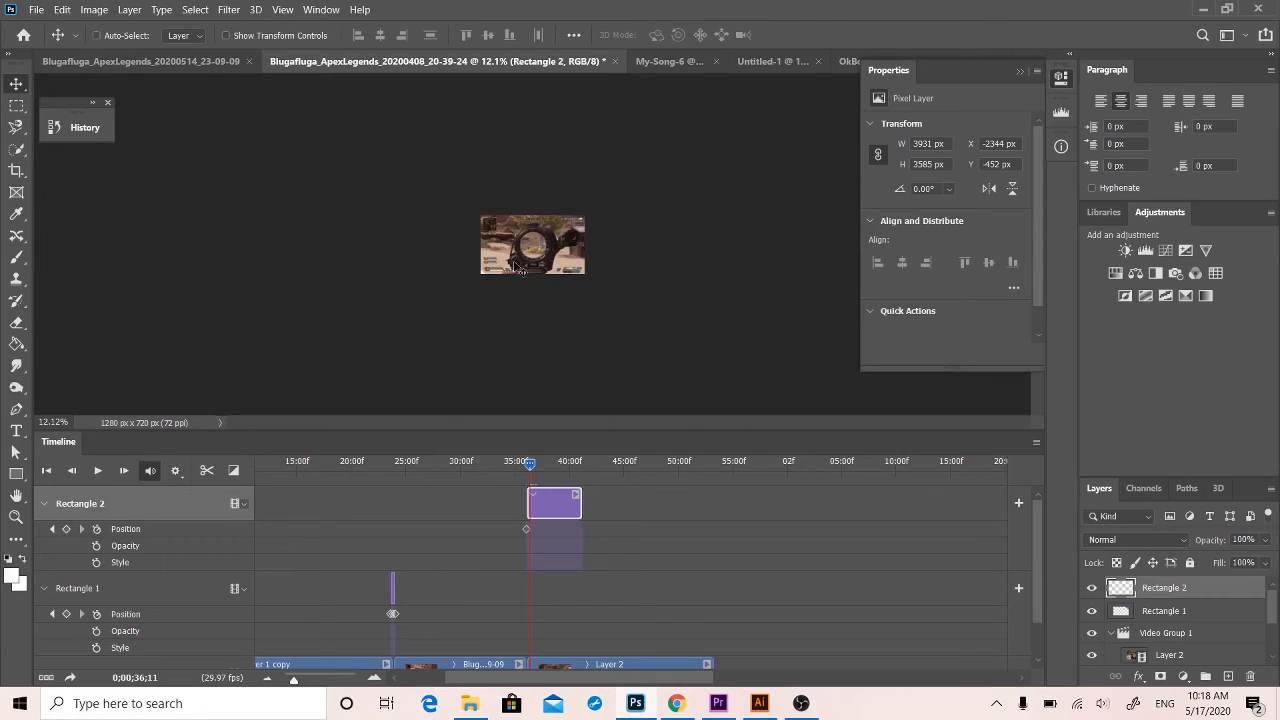
key("ctrl+t")
left_click_drag(410, 316, 502, 272)
key("Return")
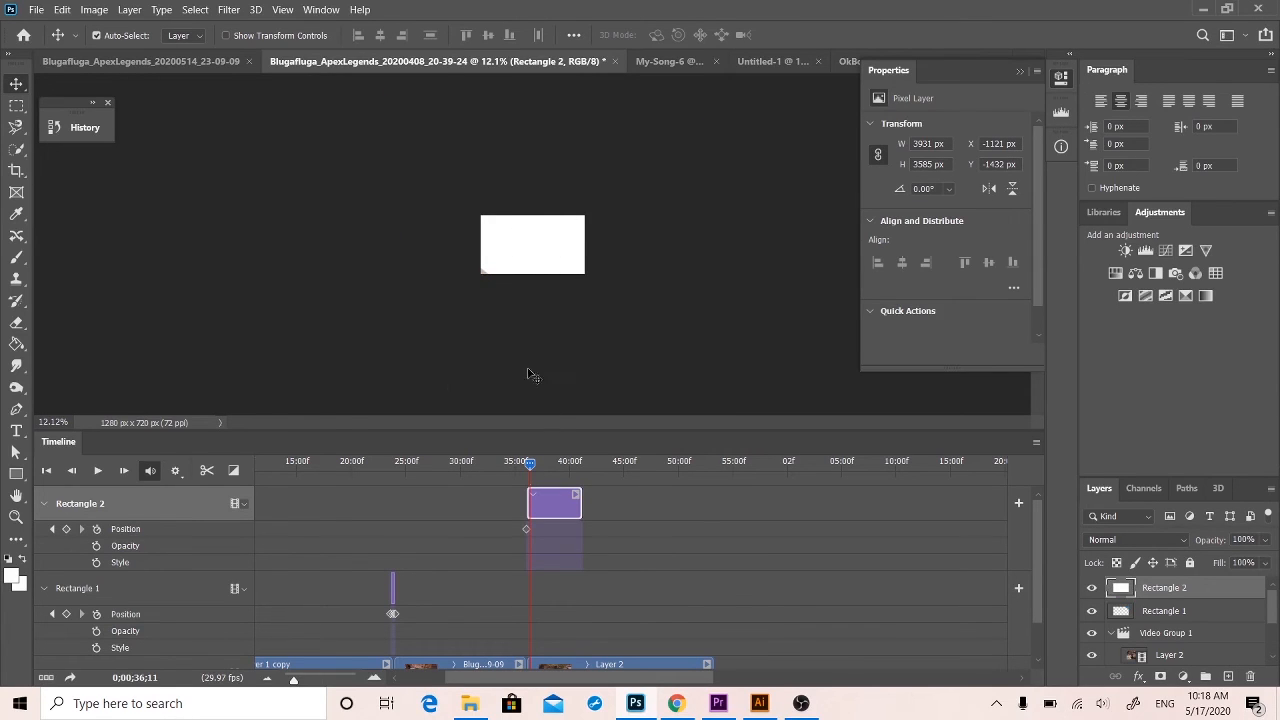
Reposition Rectangle 2 to about X -1015 px, Y -1072 px, covering the whole canvas.
left_click_drag(529, 465, 532, 463)
left_click_drag(558, 251, 589, 229)
left_click(517, 272, "shift")
left_click(485, 281)
Delay Rectangle 2's canvas-covering Position keyframe to about 0;00;37;16 and play the animation.
left_click_drag(532, 463, 523, 463)
left_click(528, 529)
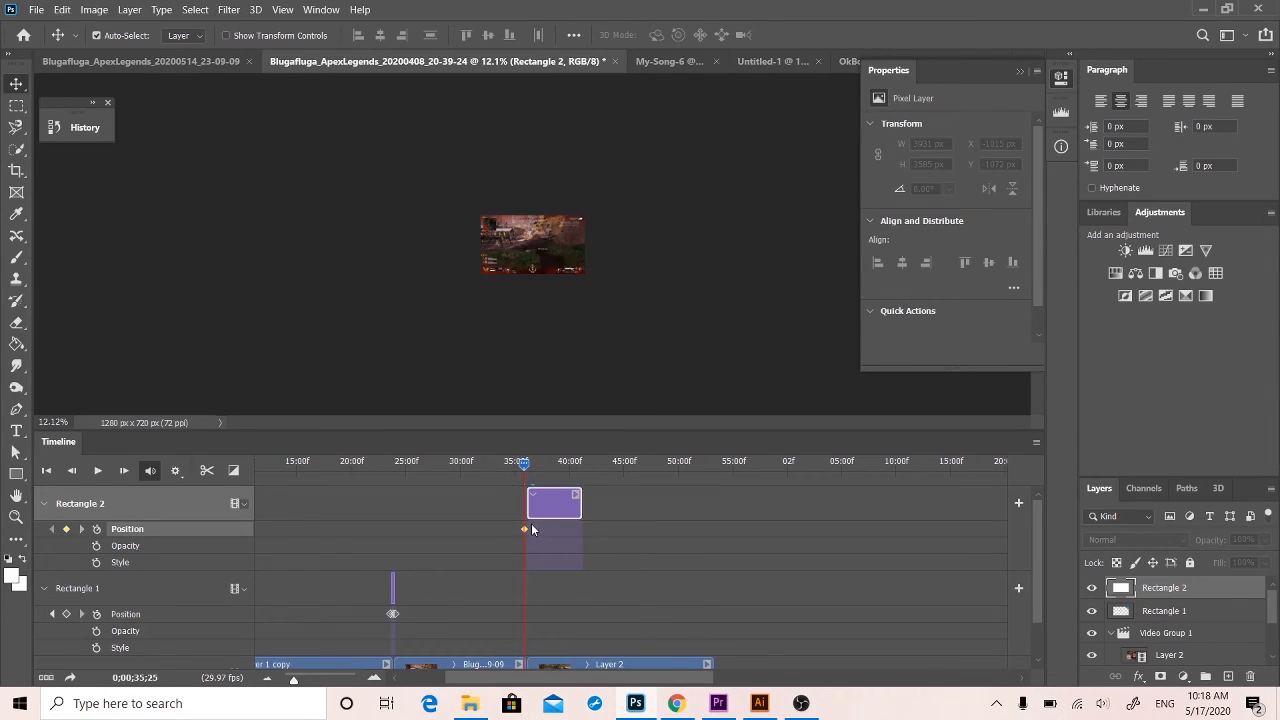
left_click_drag(523, 463, 521, 469)
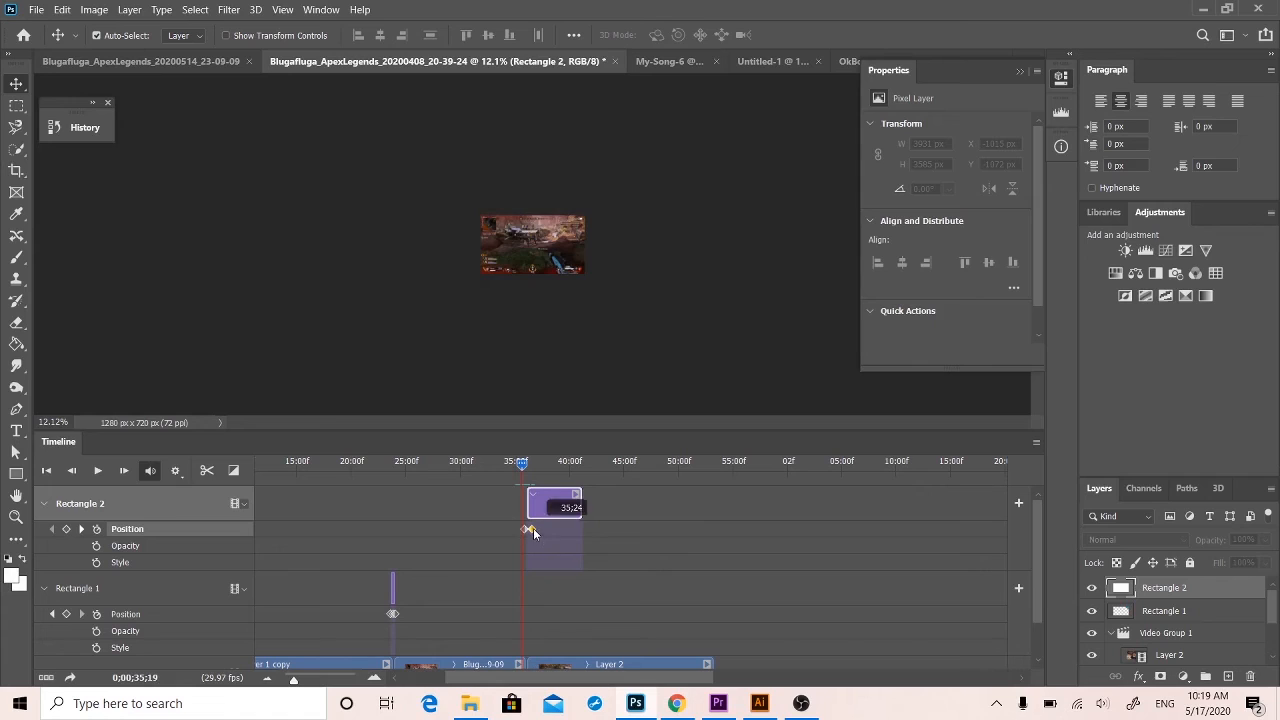
left_click_drag(540, 528, 545, 529)
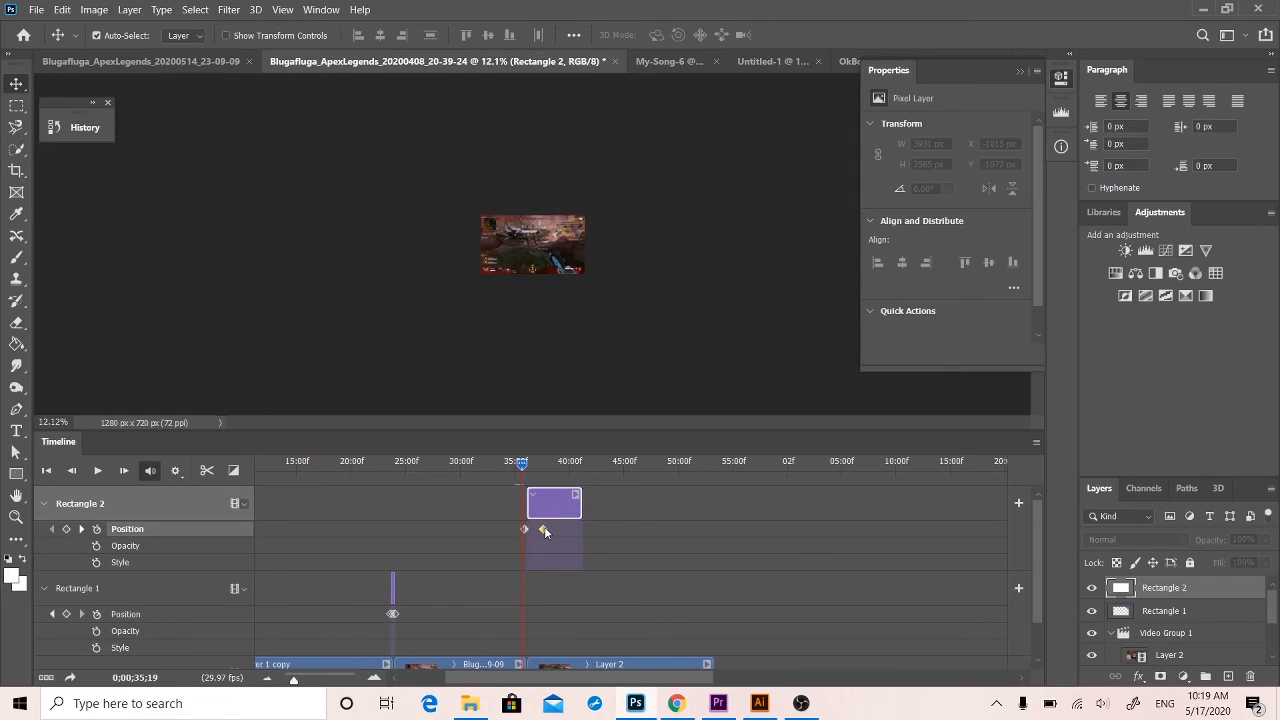
key("space")
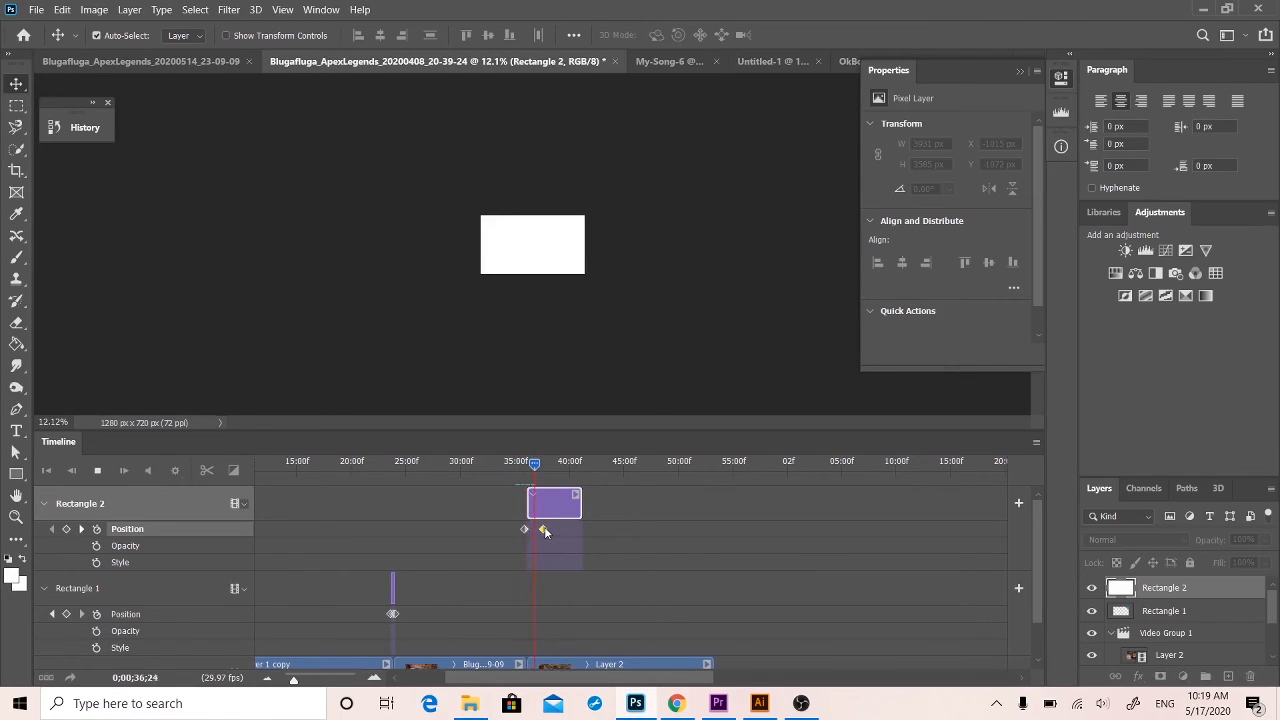
key("space")
At 0;00;36;02, move Rectangle 2 off the canvas to about X -2651 px, Y -532 px and play the animation.
left_click(525, 530)
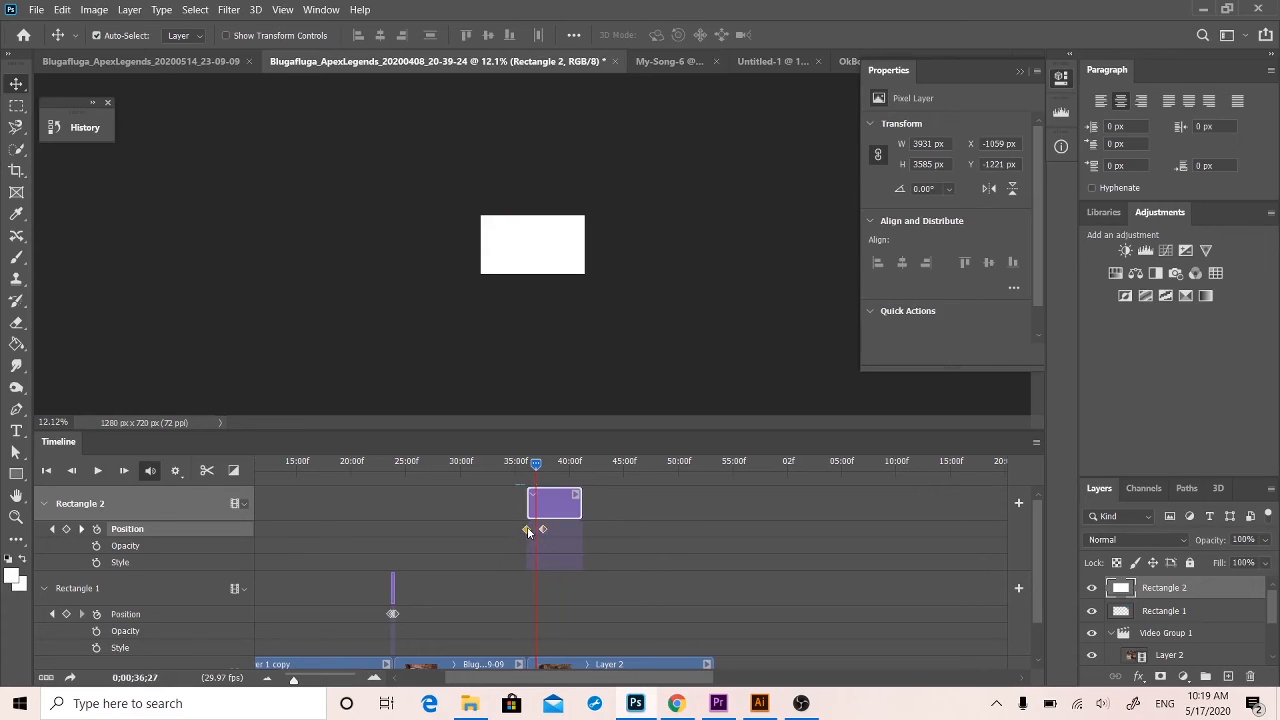
left_click_drag(528, 530, 526, 464)
key("ctrl+z")
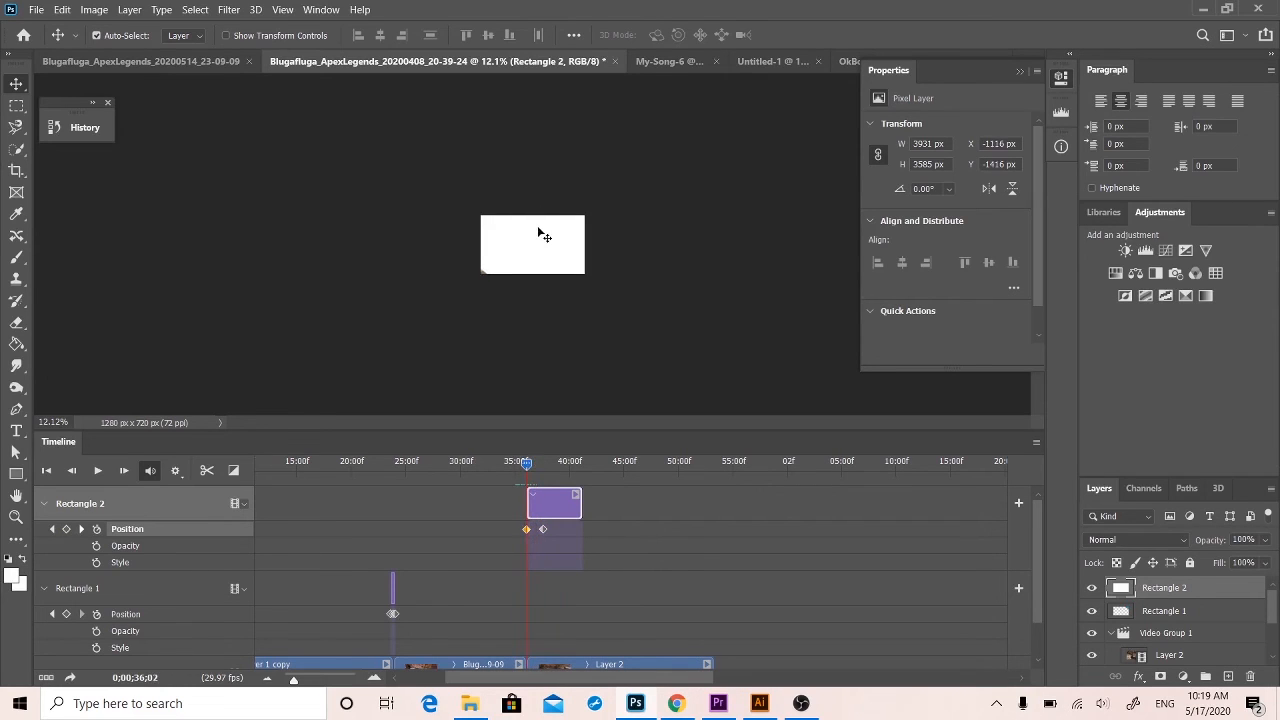
left_click_drag(540, 233, 472, 284)
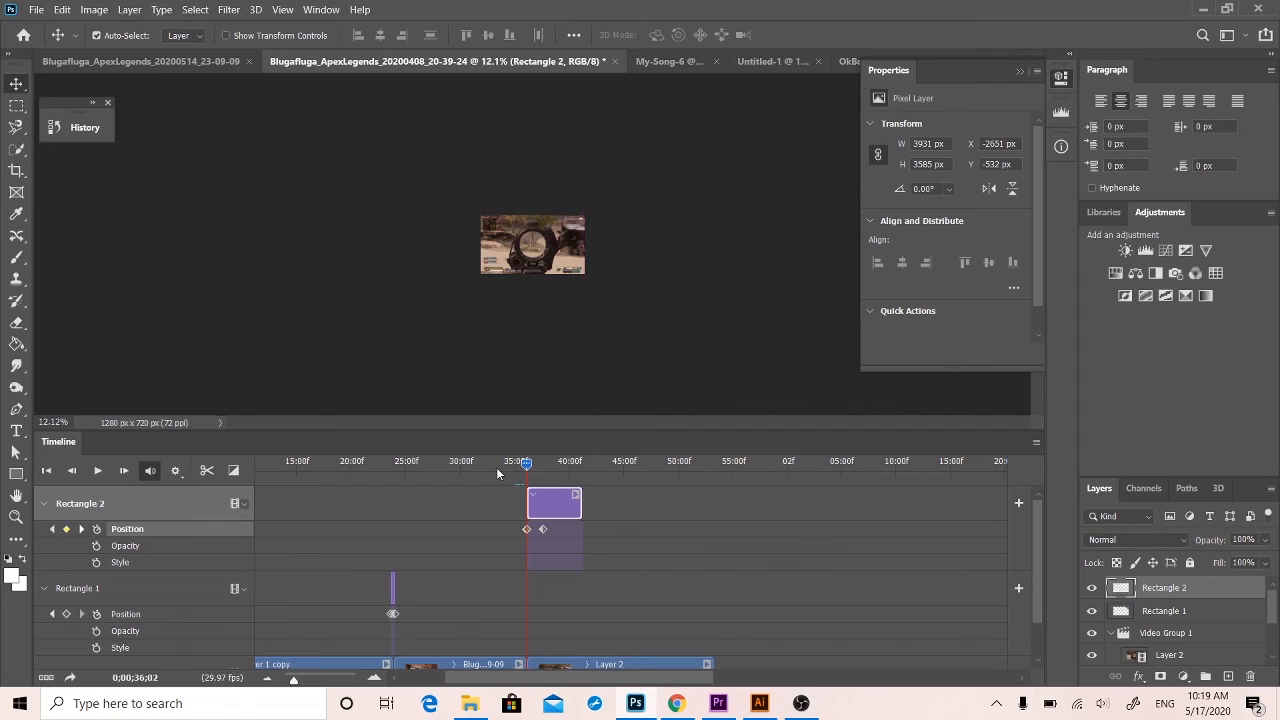
key("space")
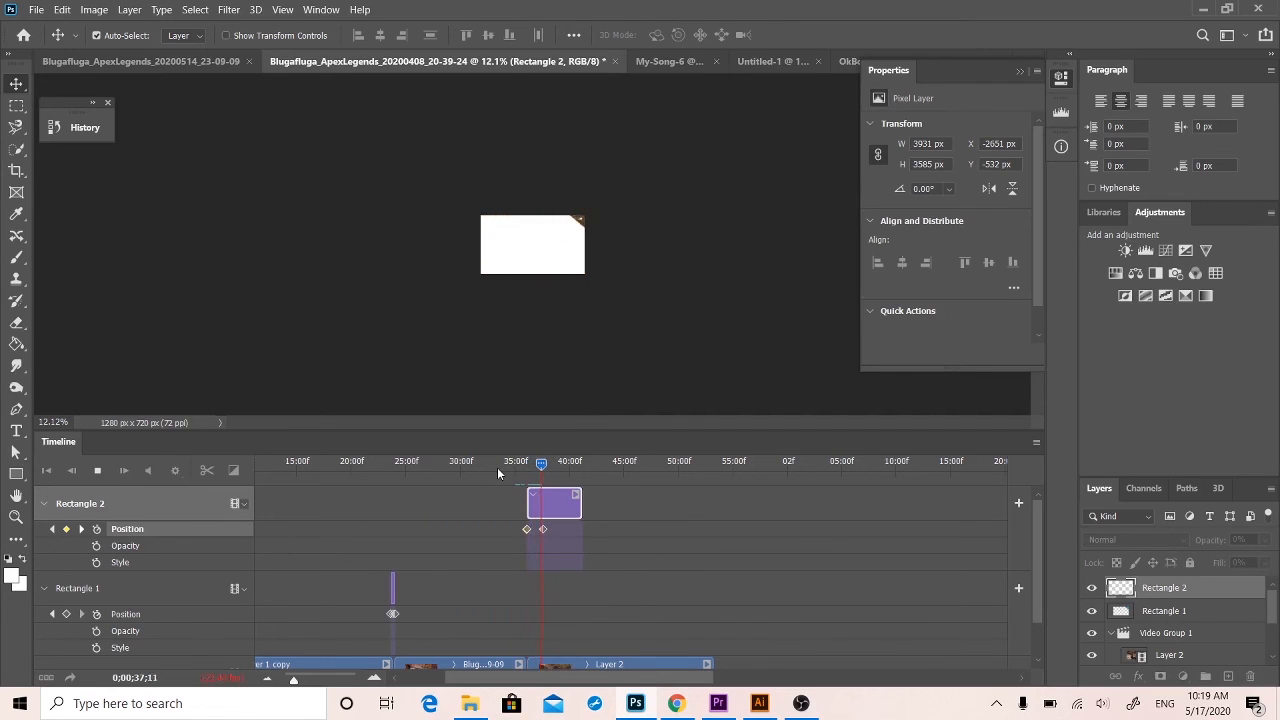
key("space")
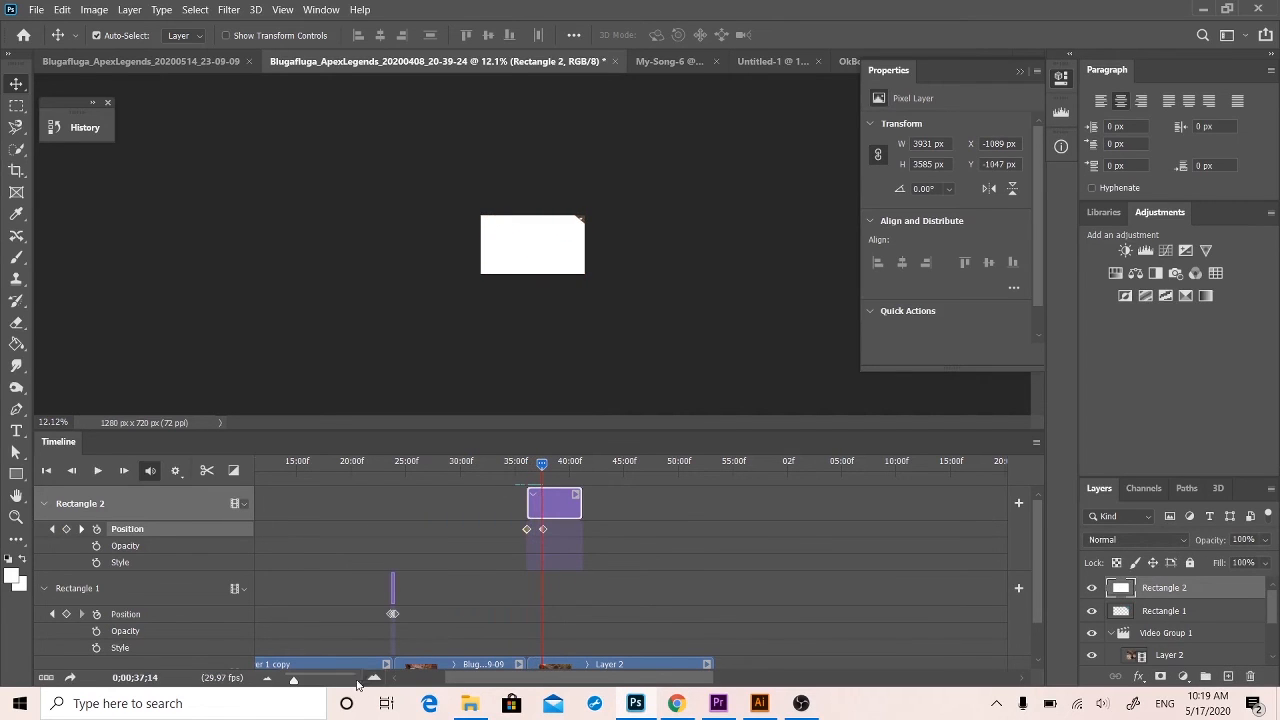
Shift Rectangle 2's off-canvas starting Position keyframe to 0;00;36;00, replacing the earlier keyframe there.
left_click_drag(357, 682, 313, 678)
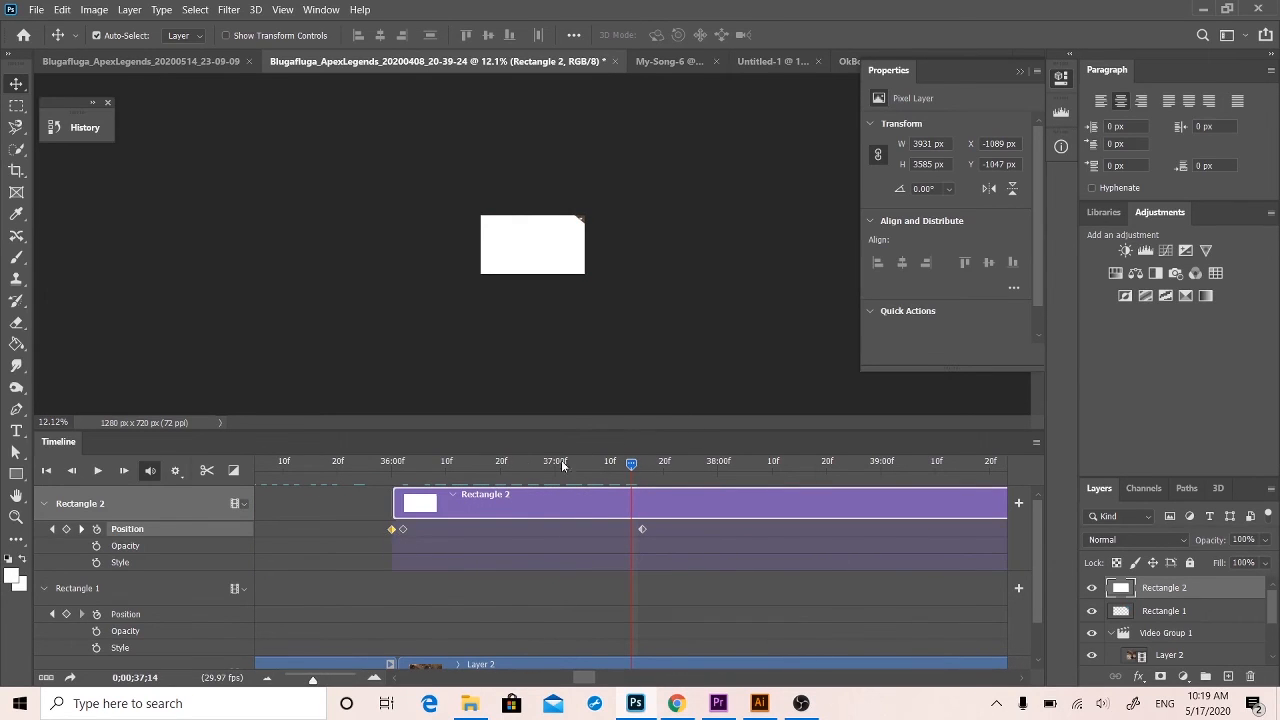
left_click_drag(562, 463, 393, 463)
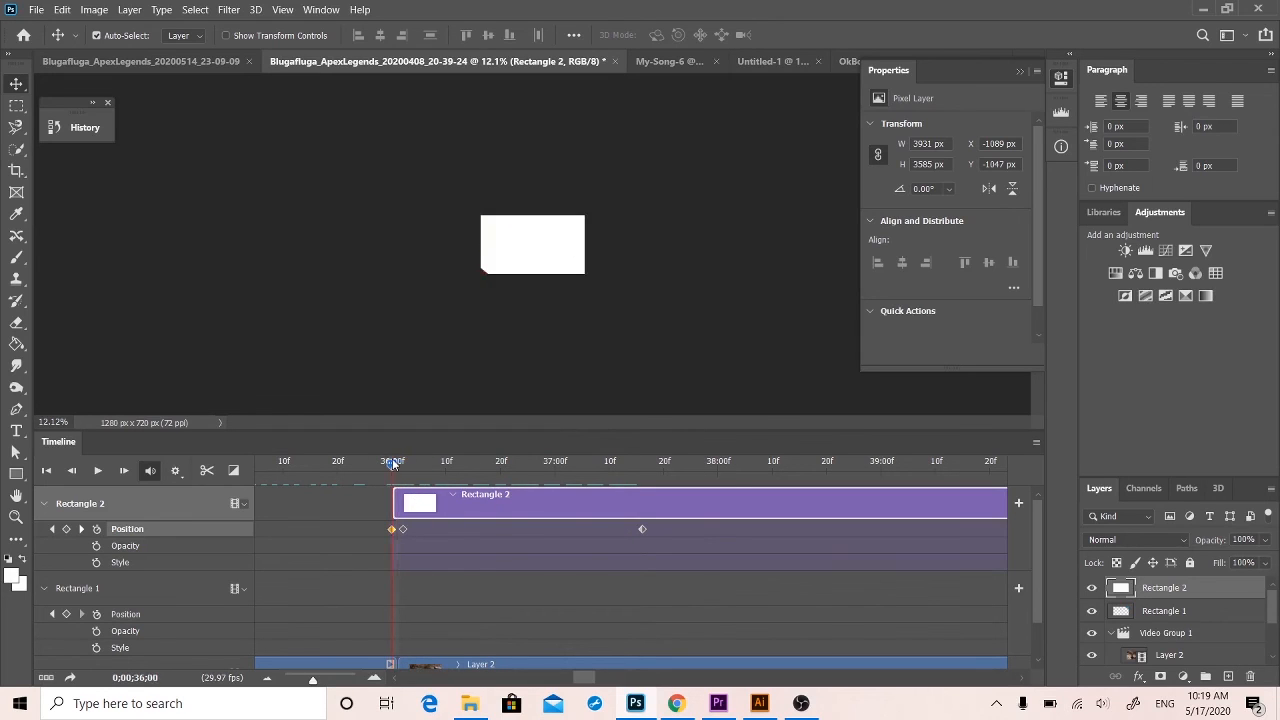
mouse_move(390, 529)
left_mouse_down()
mouse_move(404, 528)
mouse_move(392, 528)
left_mouse_up()
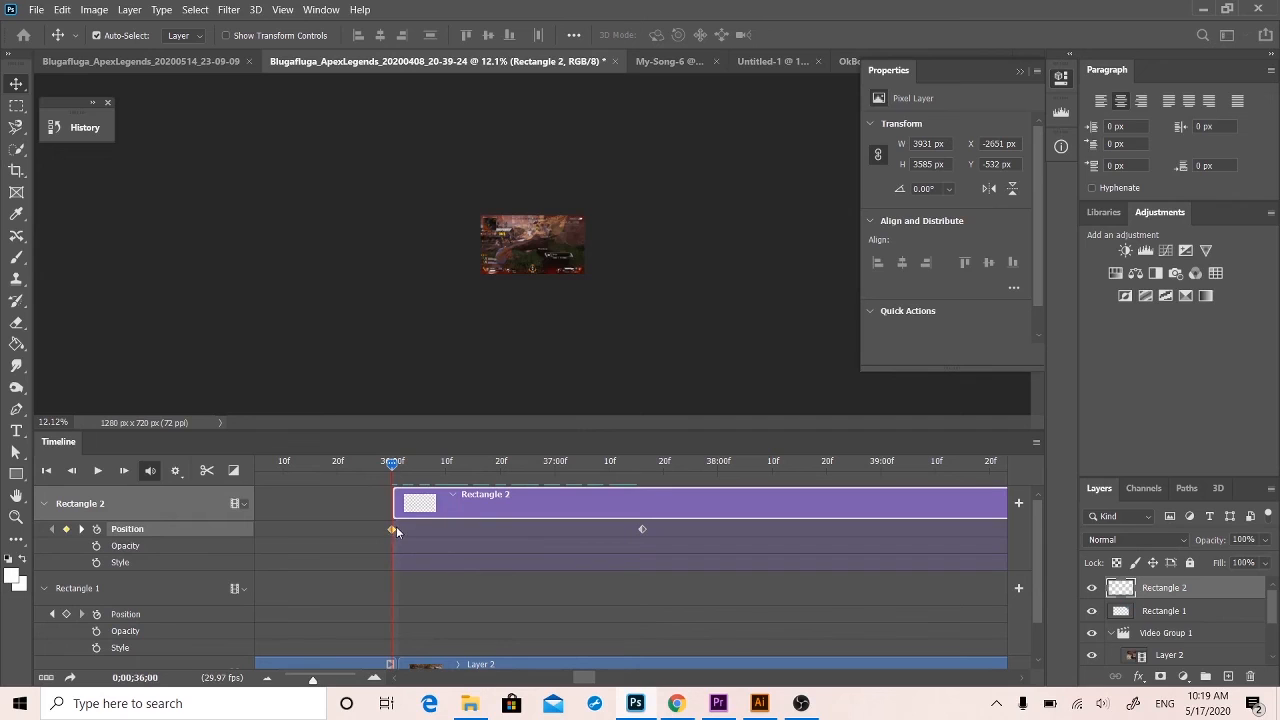
Bring Rectangle 2's canvas-covering Position keyframe forward to about 0;00;36;05 and preview the faster wipe.
left_click_drag(642, 529, 436, 532)
key("space")
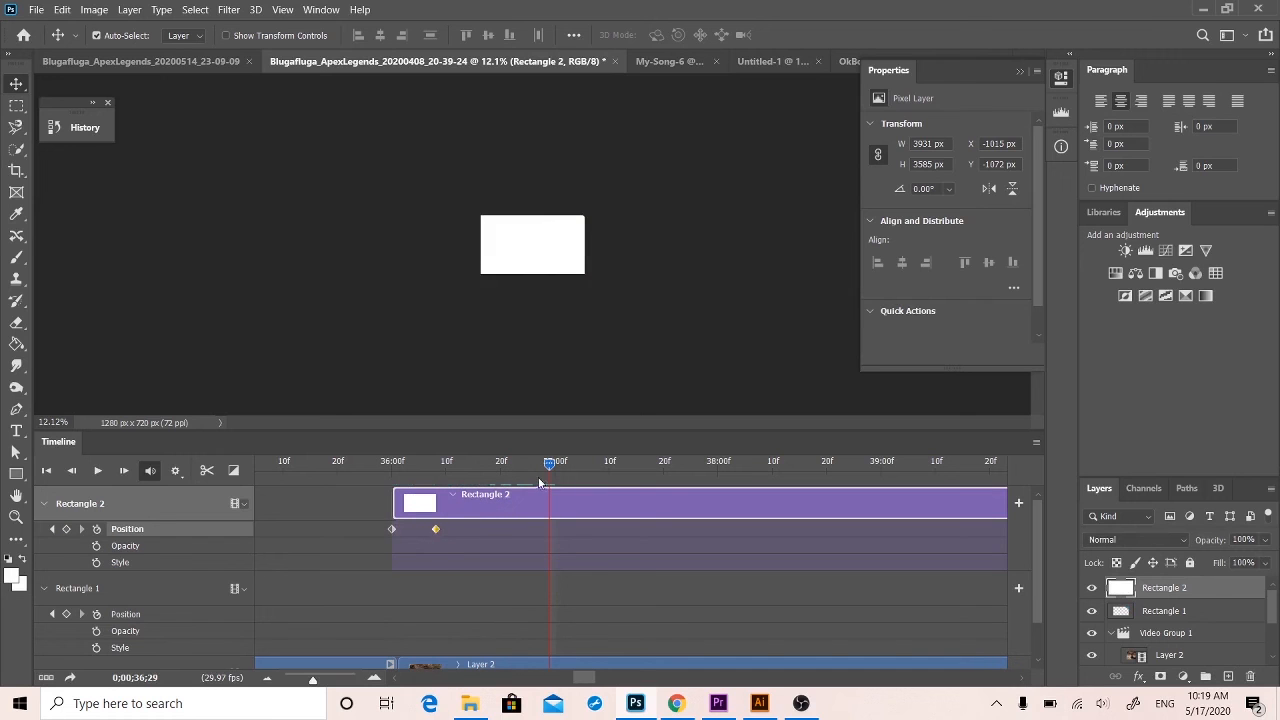
left_click_drag(548, 460, 463, 474)
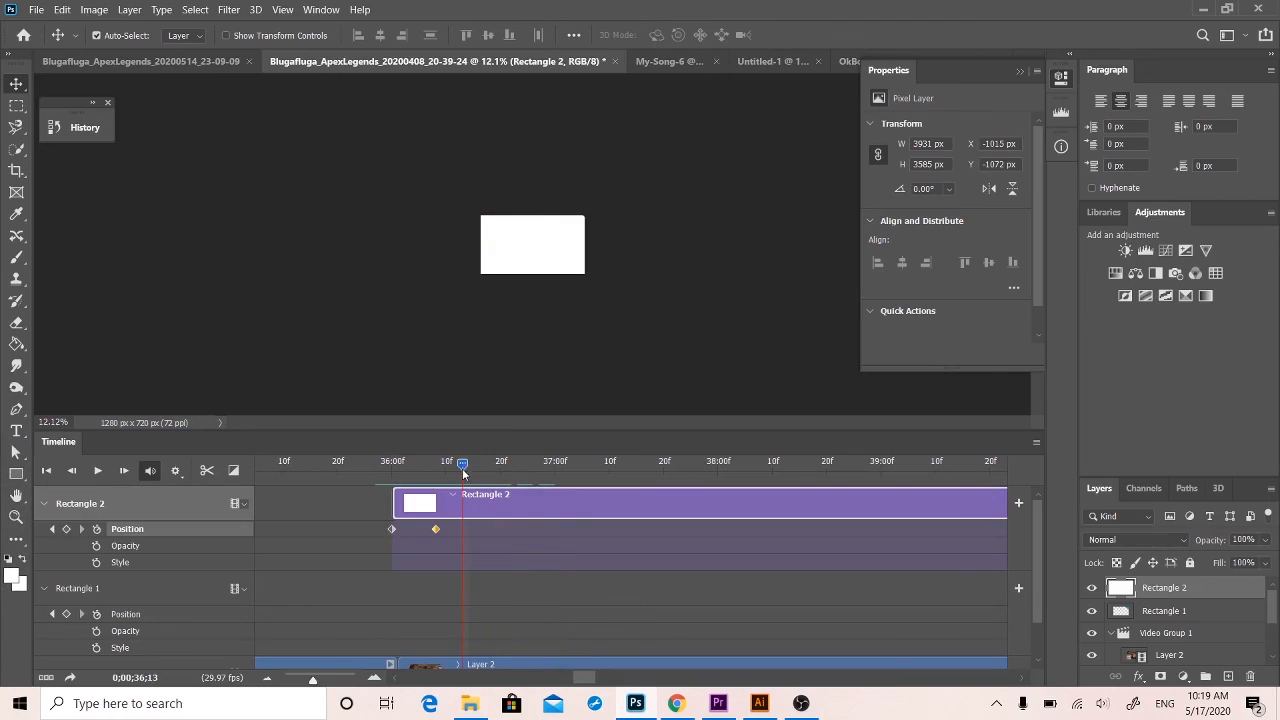
left_click_drag(435, 530, 420, 529)
left_click_drag(462, 464, 388, 470)
key("space")
key("space")
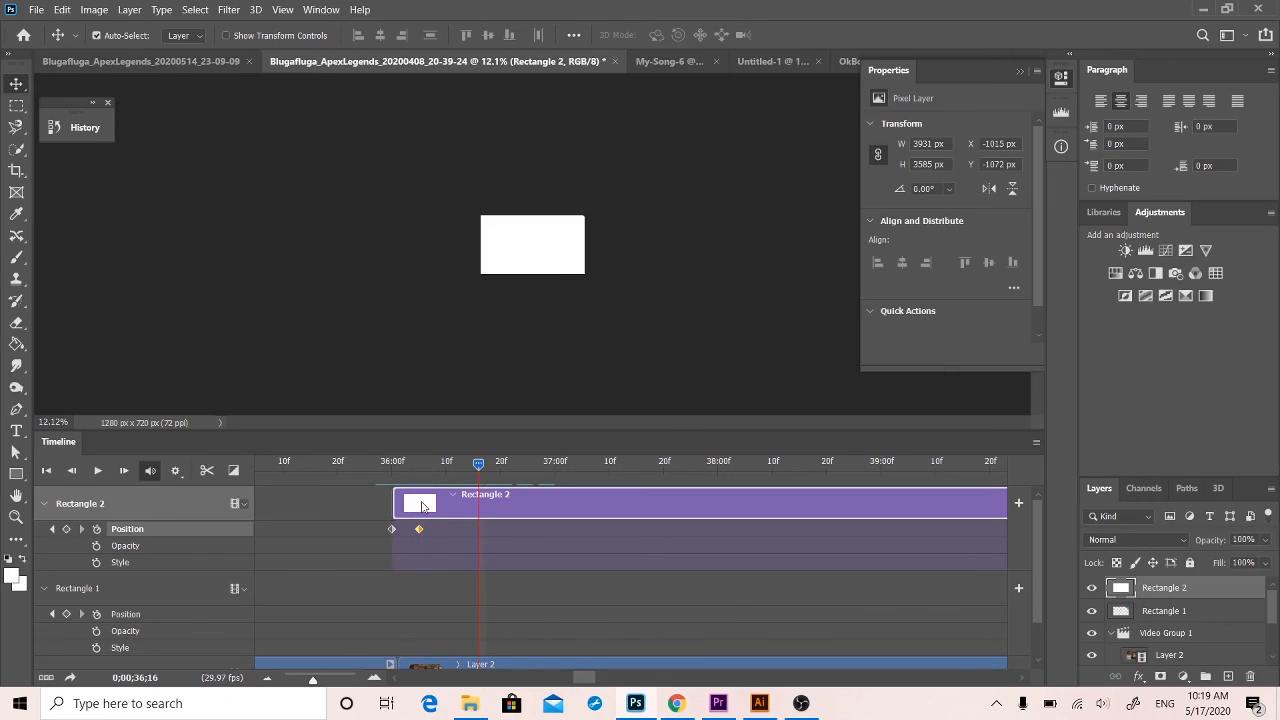
At 0;00;36;11, move Rectangle 2 off the canvas's upper-right corner to about X 380 px, Y -1923 px.
left_click_drag(457, 467, 451, 465)
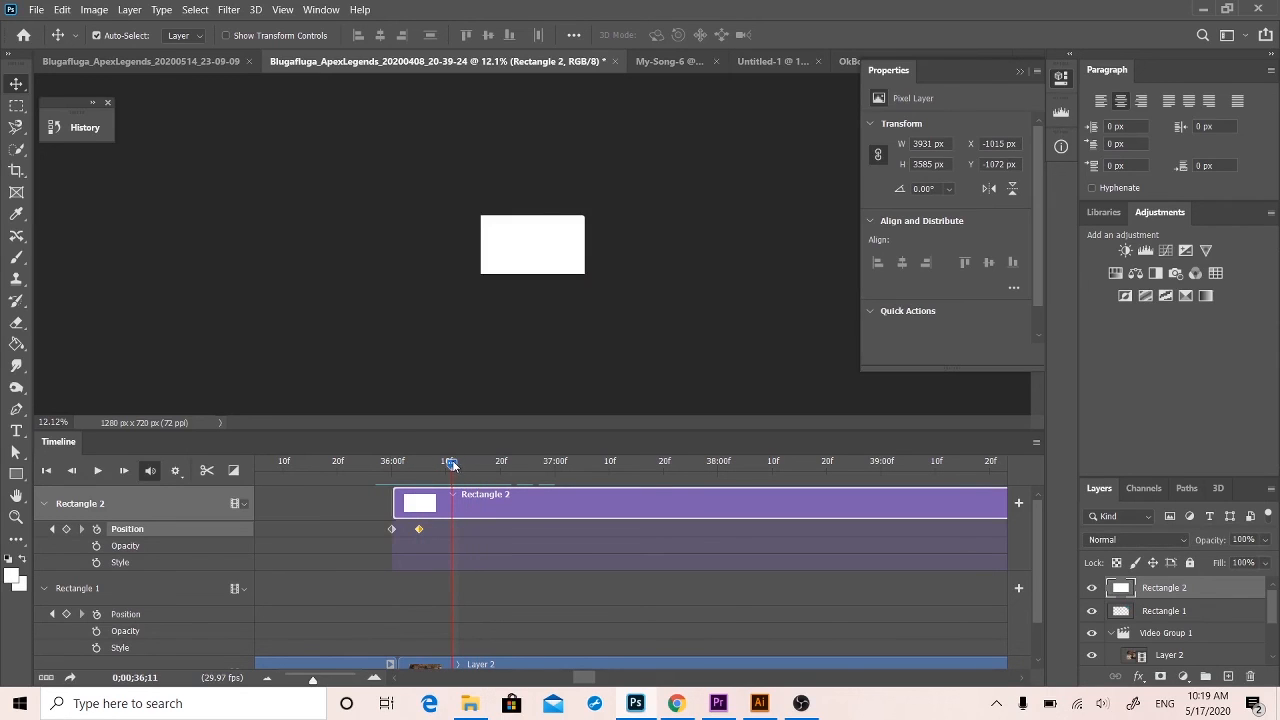
left_click(476, 554)
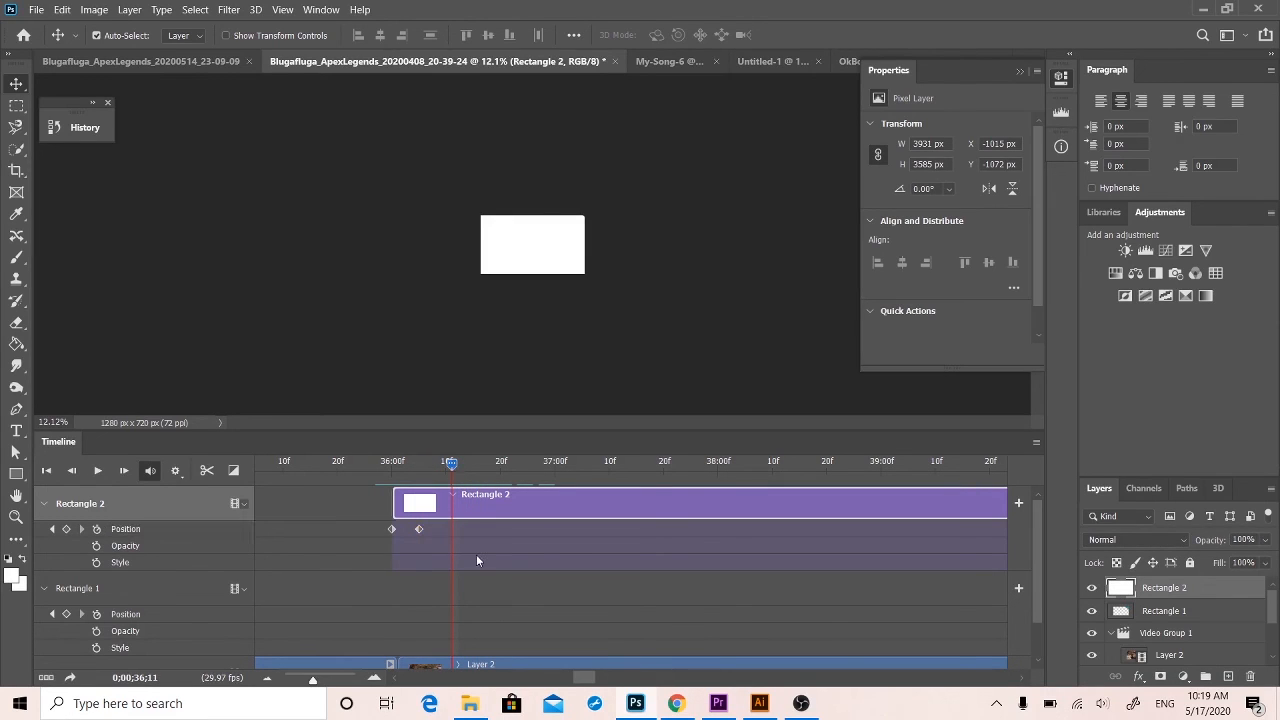
left_click_drag(518, 255, 632, 182)
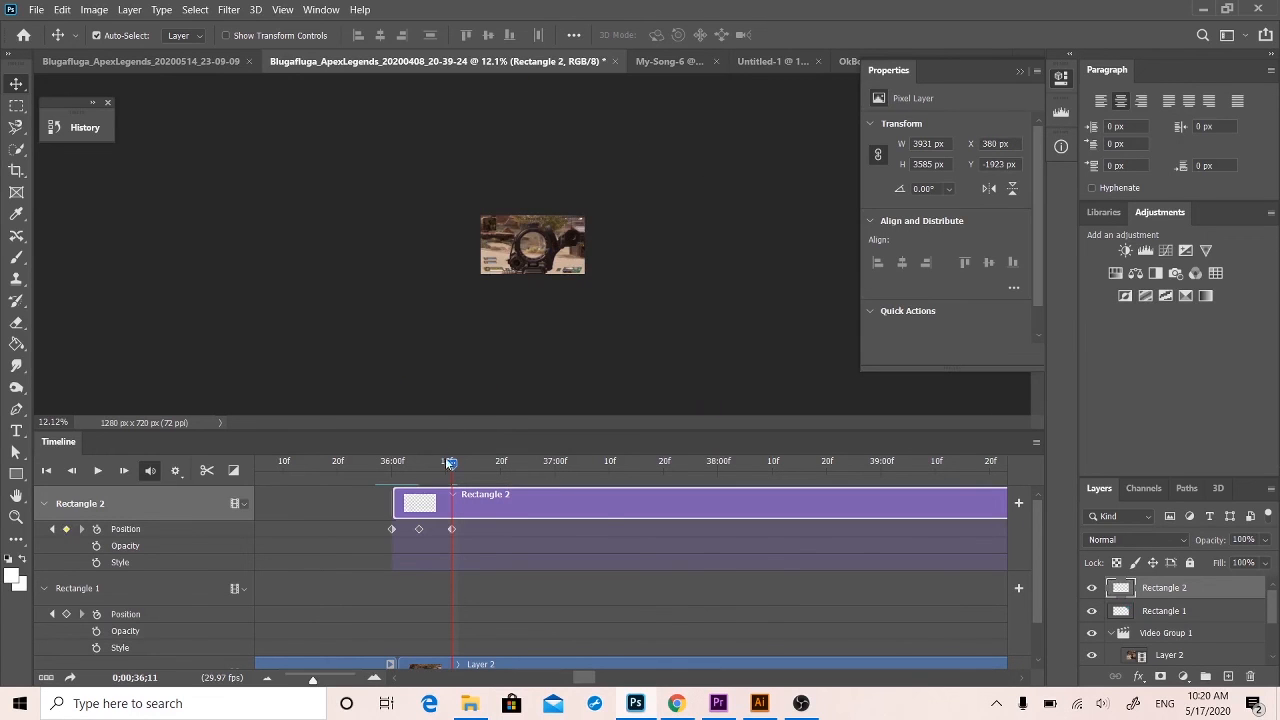
Play the complete Rectangle 2 wipe from just before the cut at 0;00;36;00.
left_click_drag(451, 464, 380, 461)
key("space")
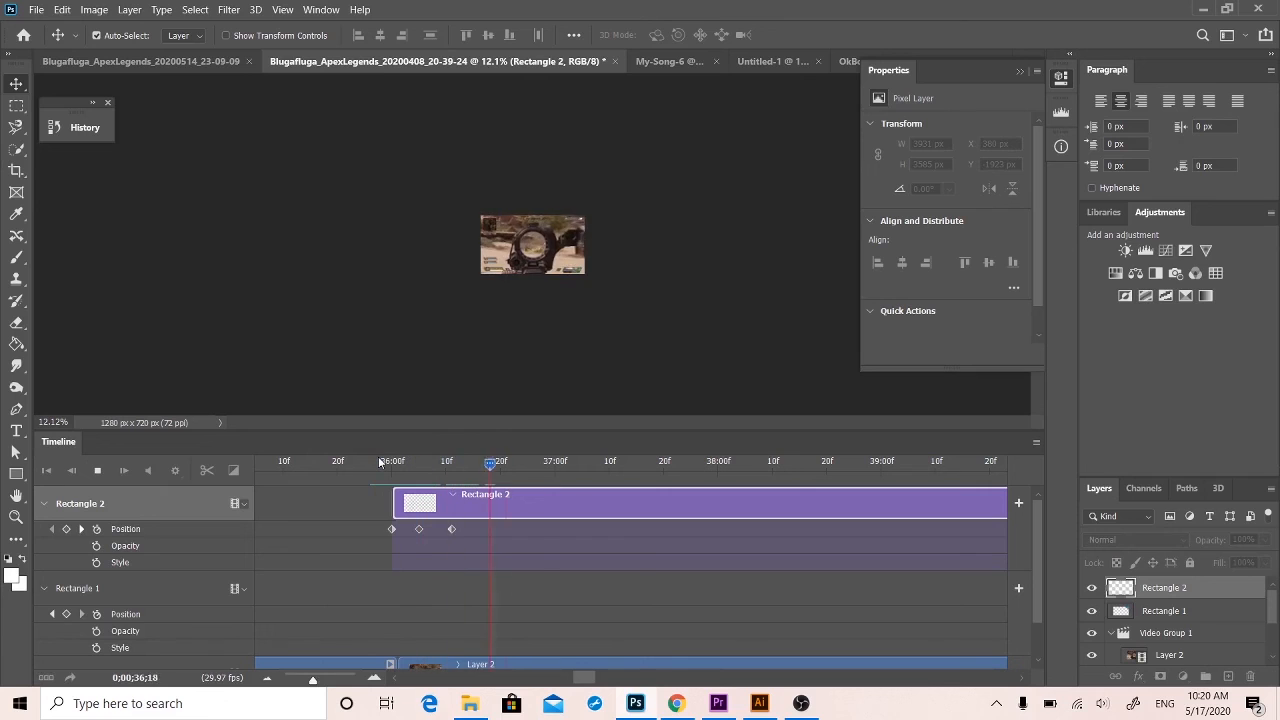
key("space")
left_click_drag(539, 465, 428, 467)
left_click(363, 461)
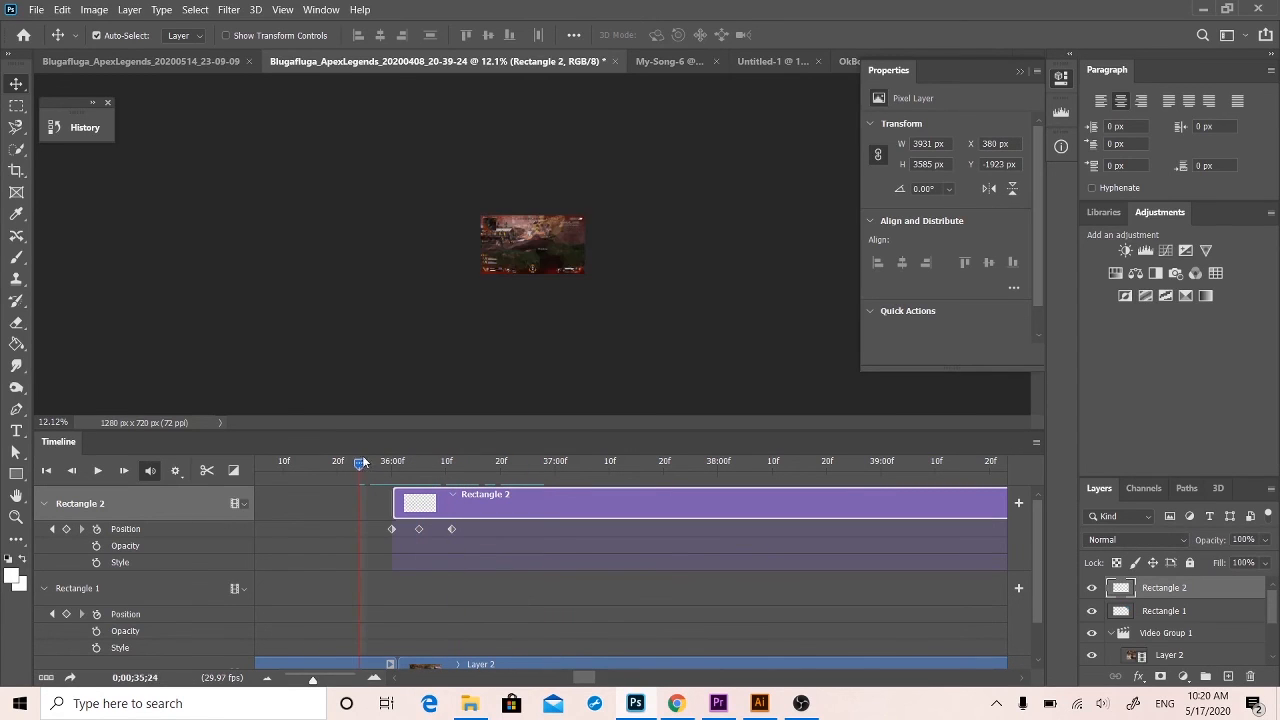
key("space")
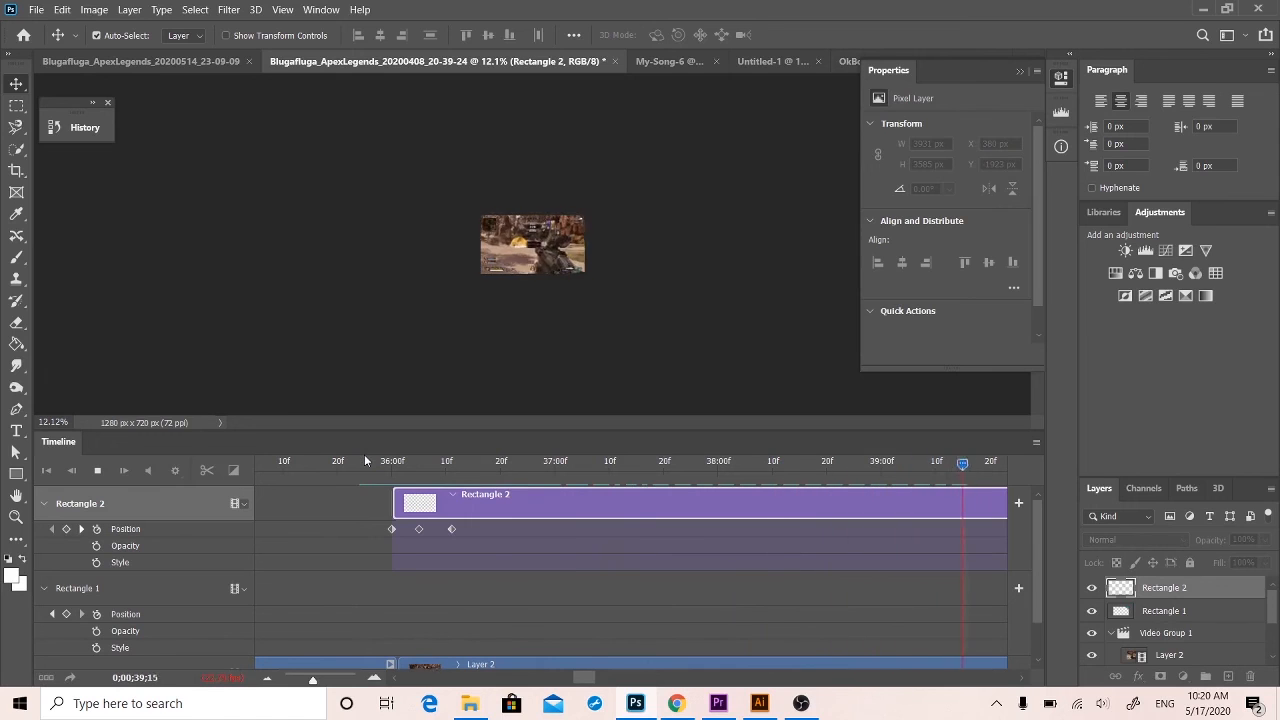
key("space")
Trim the end of the Rectangle 2 clip back to its last Position keyframe.
scroll(715, 505, "right", 3)
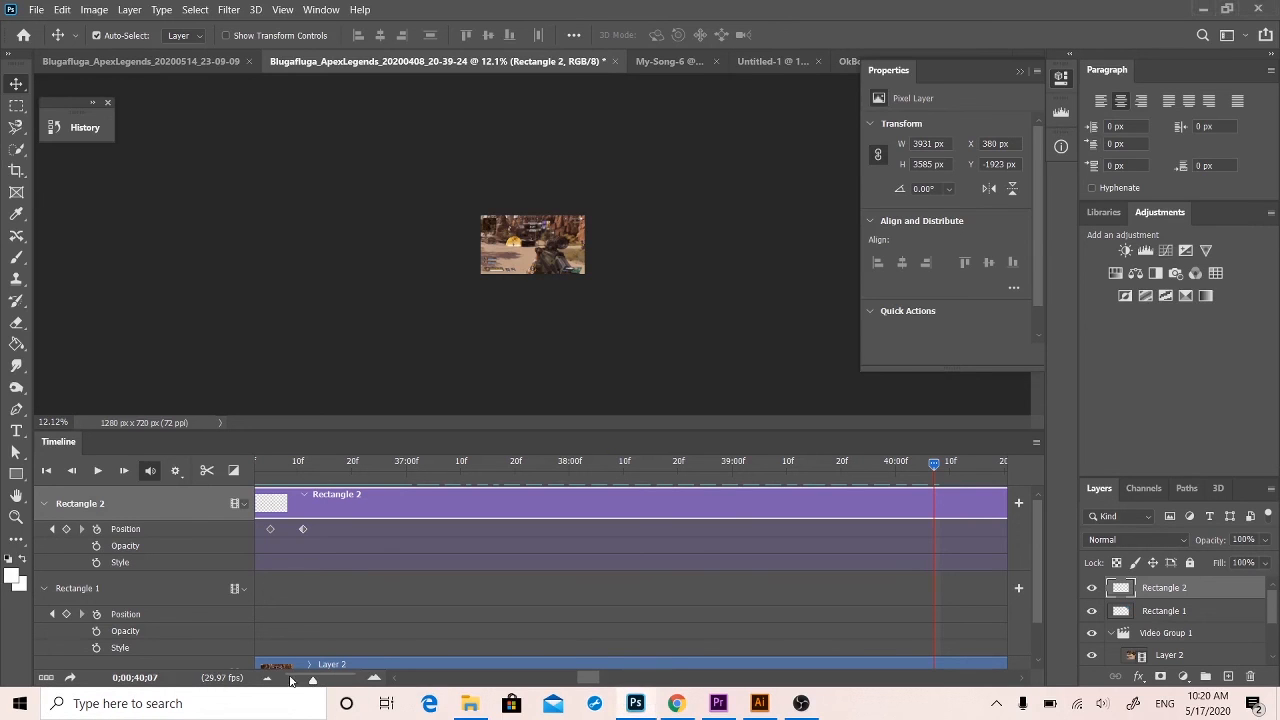
mouse_move(312, 679)
left_mouse_down()
mouse_move(285, 680)
mouse_move(296, 680)
left_mouse_up()
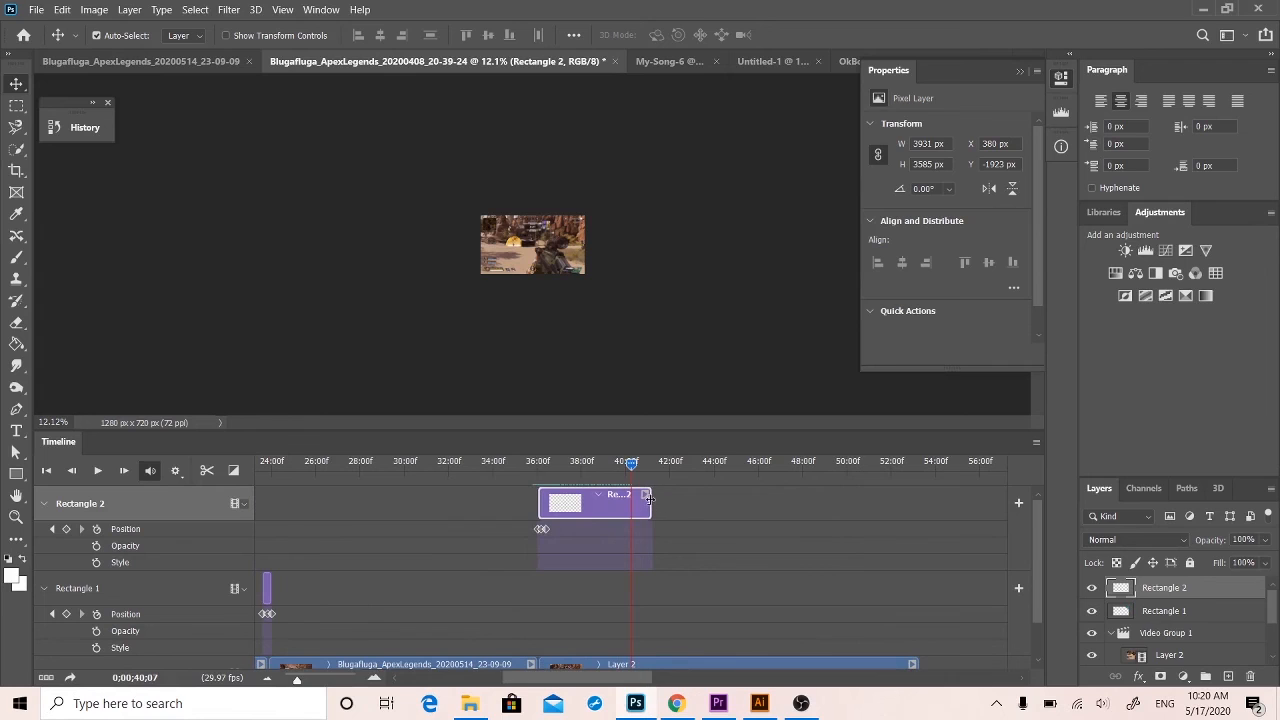
left_click_drag(649, 497, 549, 512)
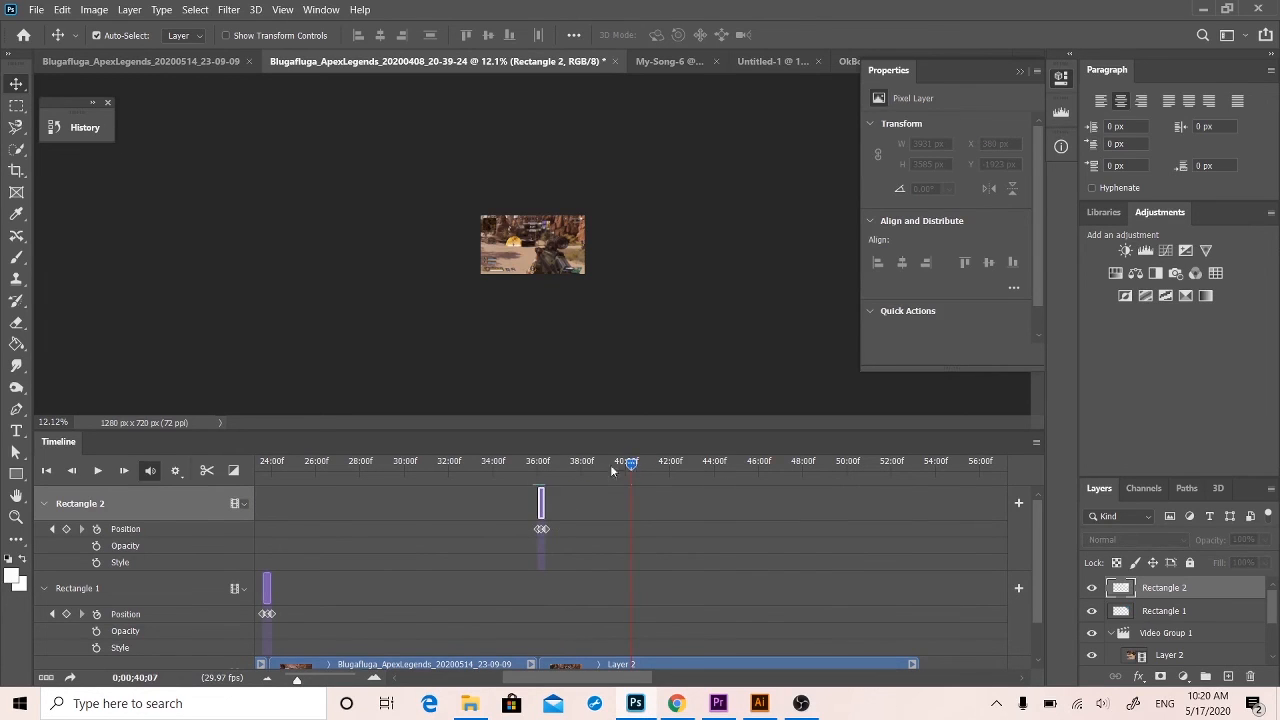
Play the video across the trimmed Rectangle 2 transition and view the whole edit on the timeline.
left_click_drag(552, 467, 532, 464)
key("space")
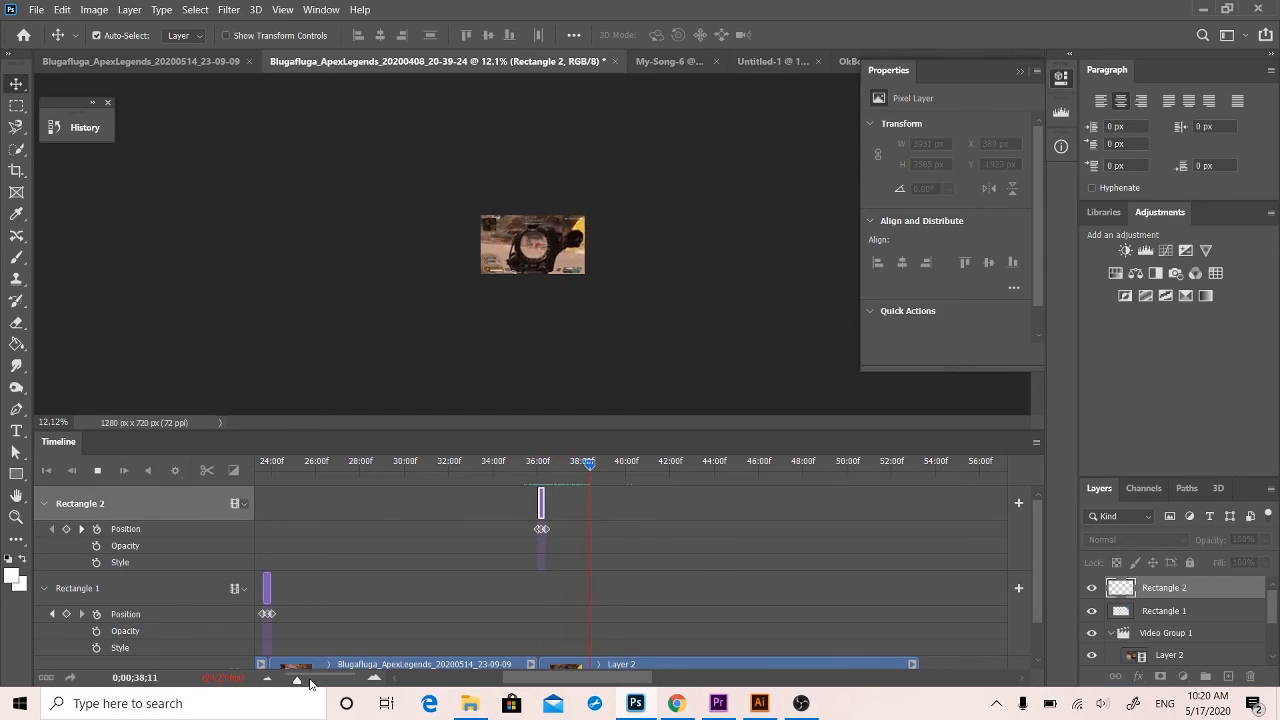
left_click_drag(298, 681, 285, 680)
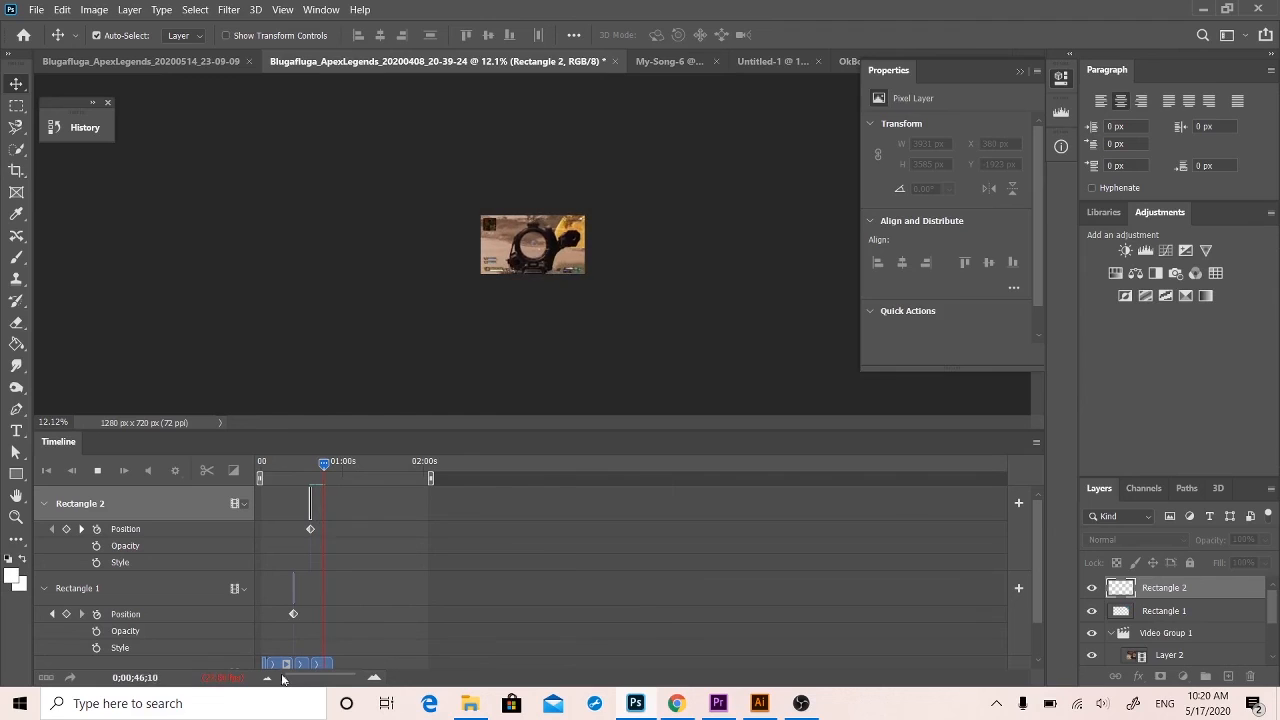
key("space")
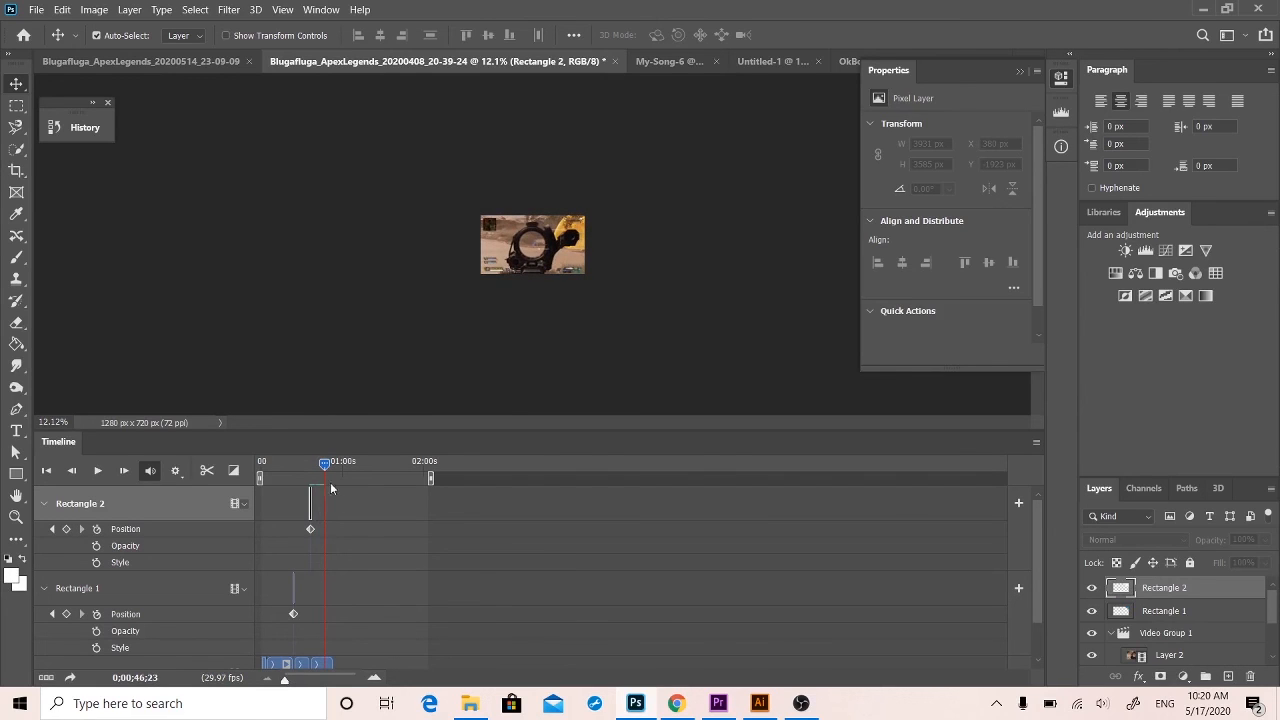
left_click_drag(325, 468, 324, 468)
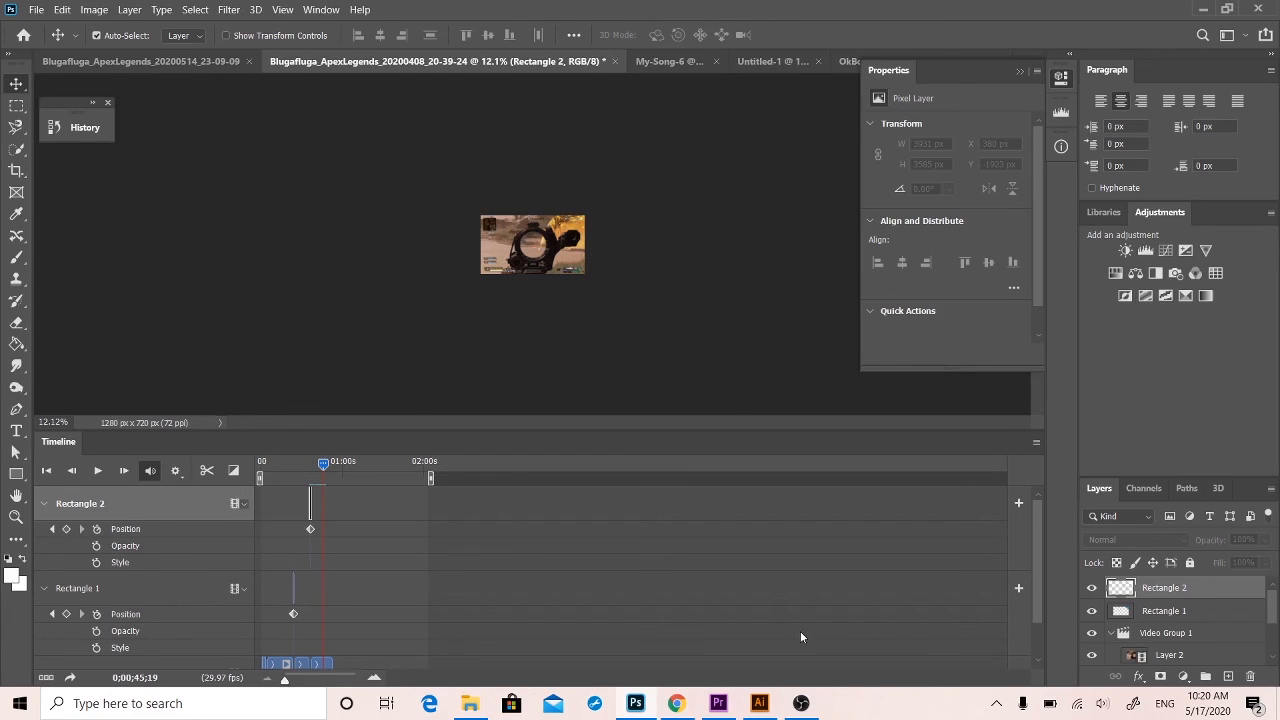
left_click(801, 703)
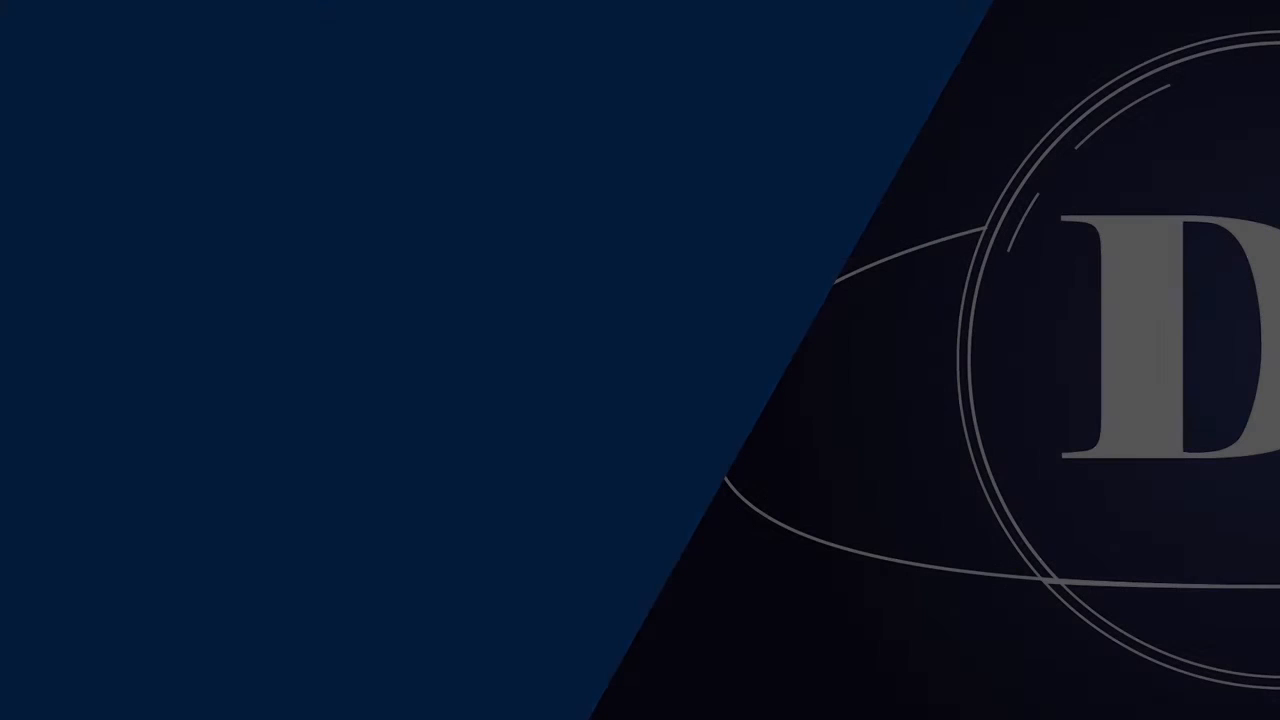